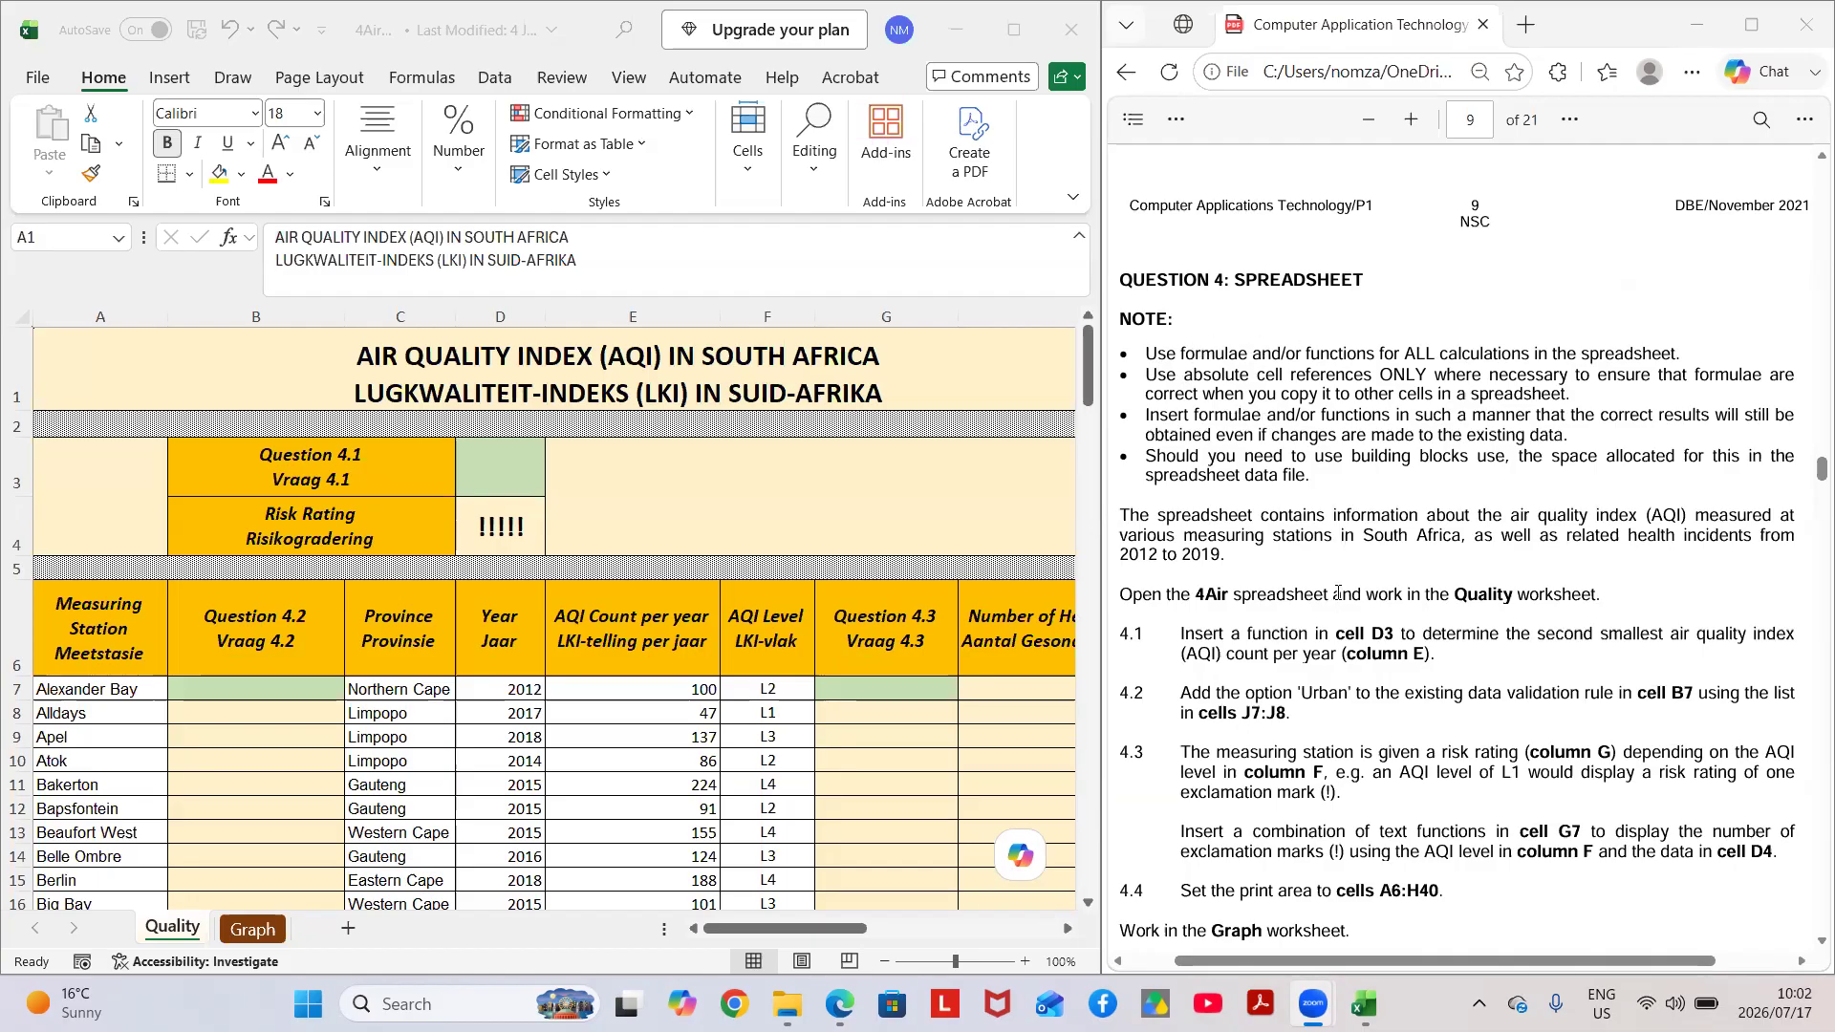
Enter =SMALL(E7:E153;2) in cell D3 of the Quality worksheet to find the second smallest AQI count per year.
scroll(1337, 669, down, 1)
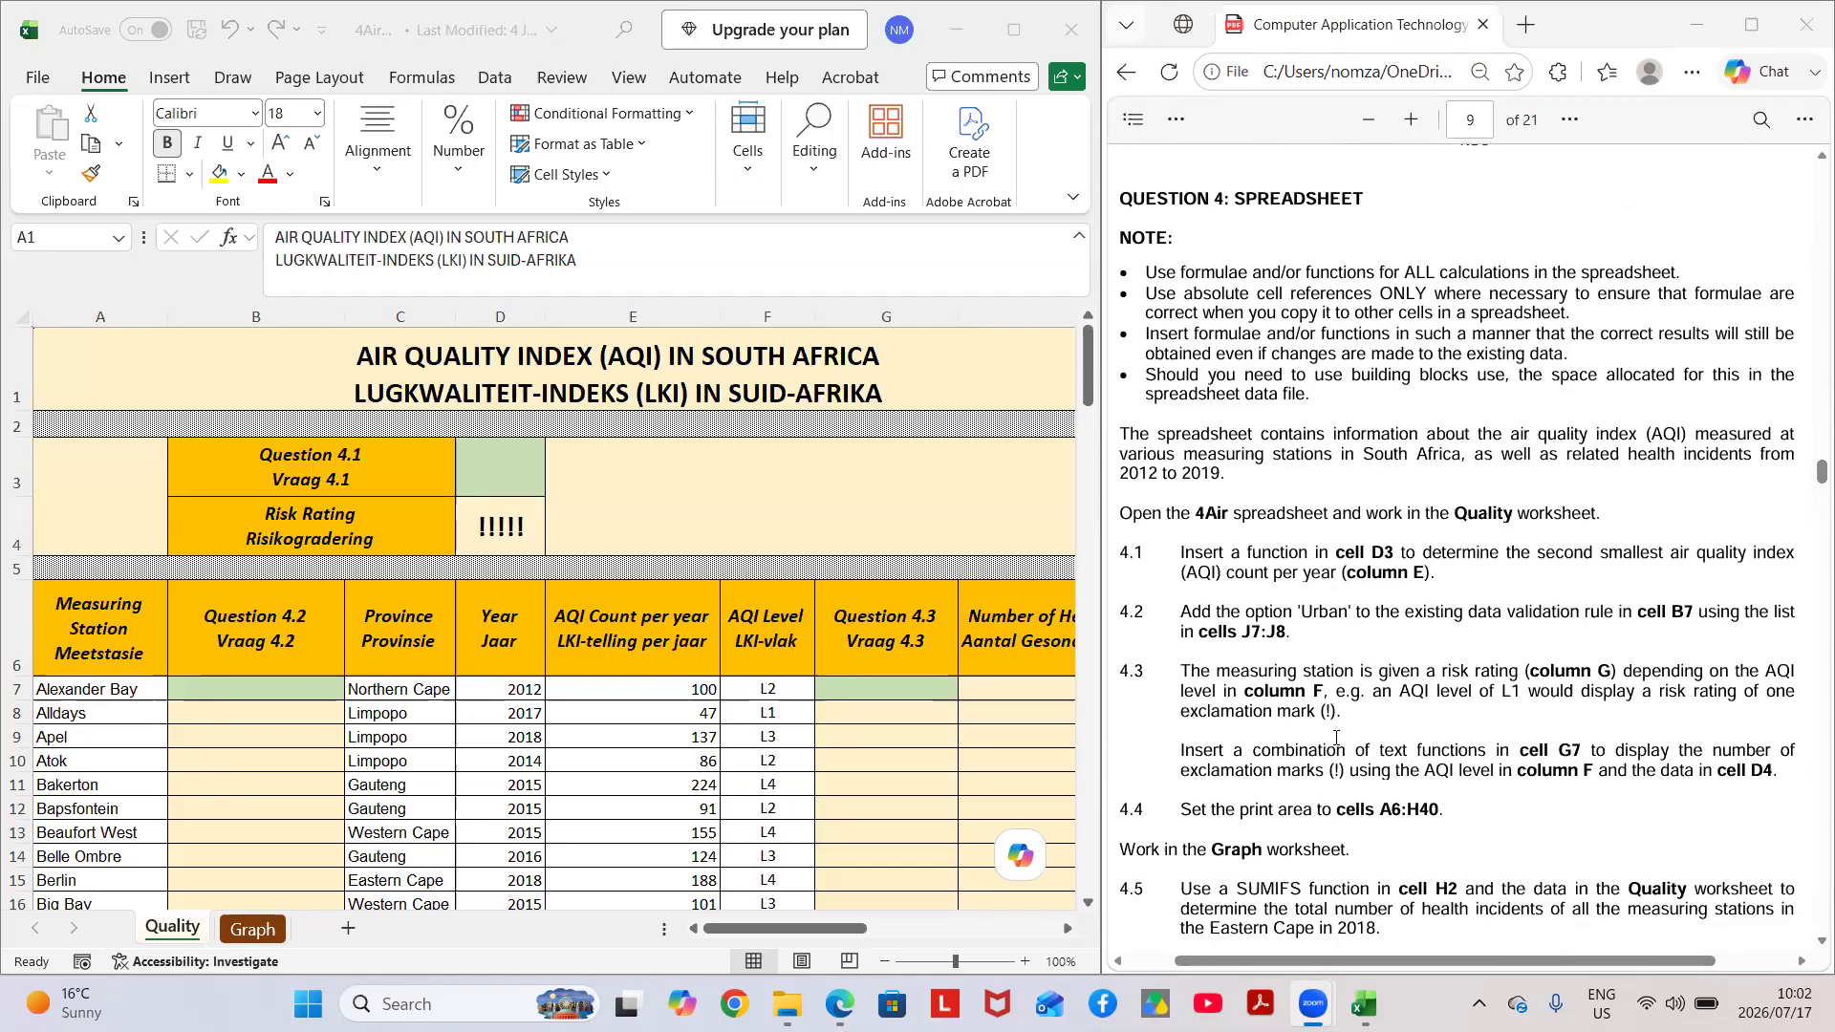
scroll(1337, 736, down, 1)
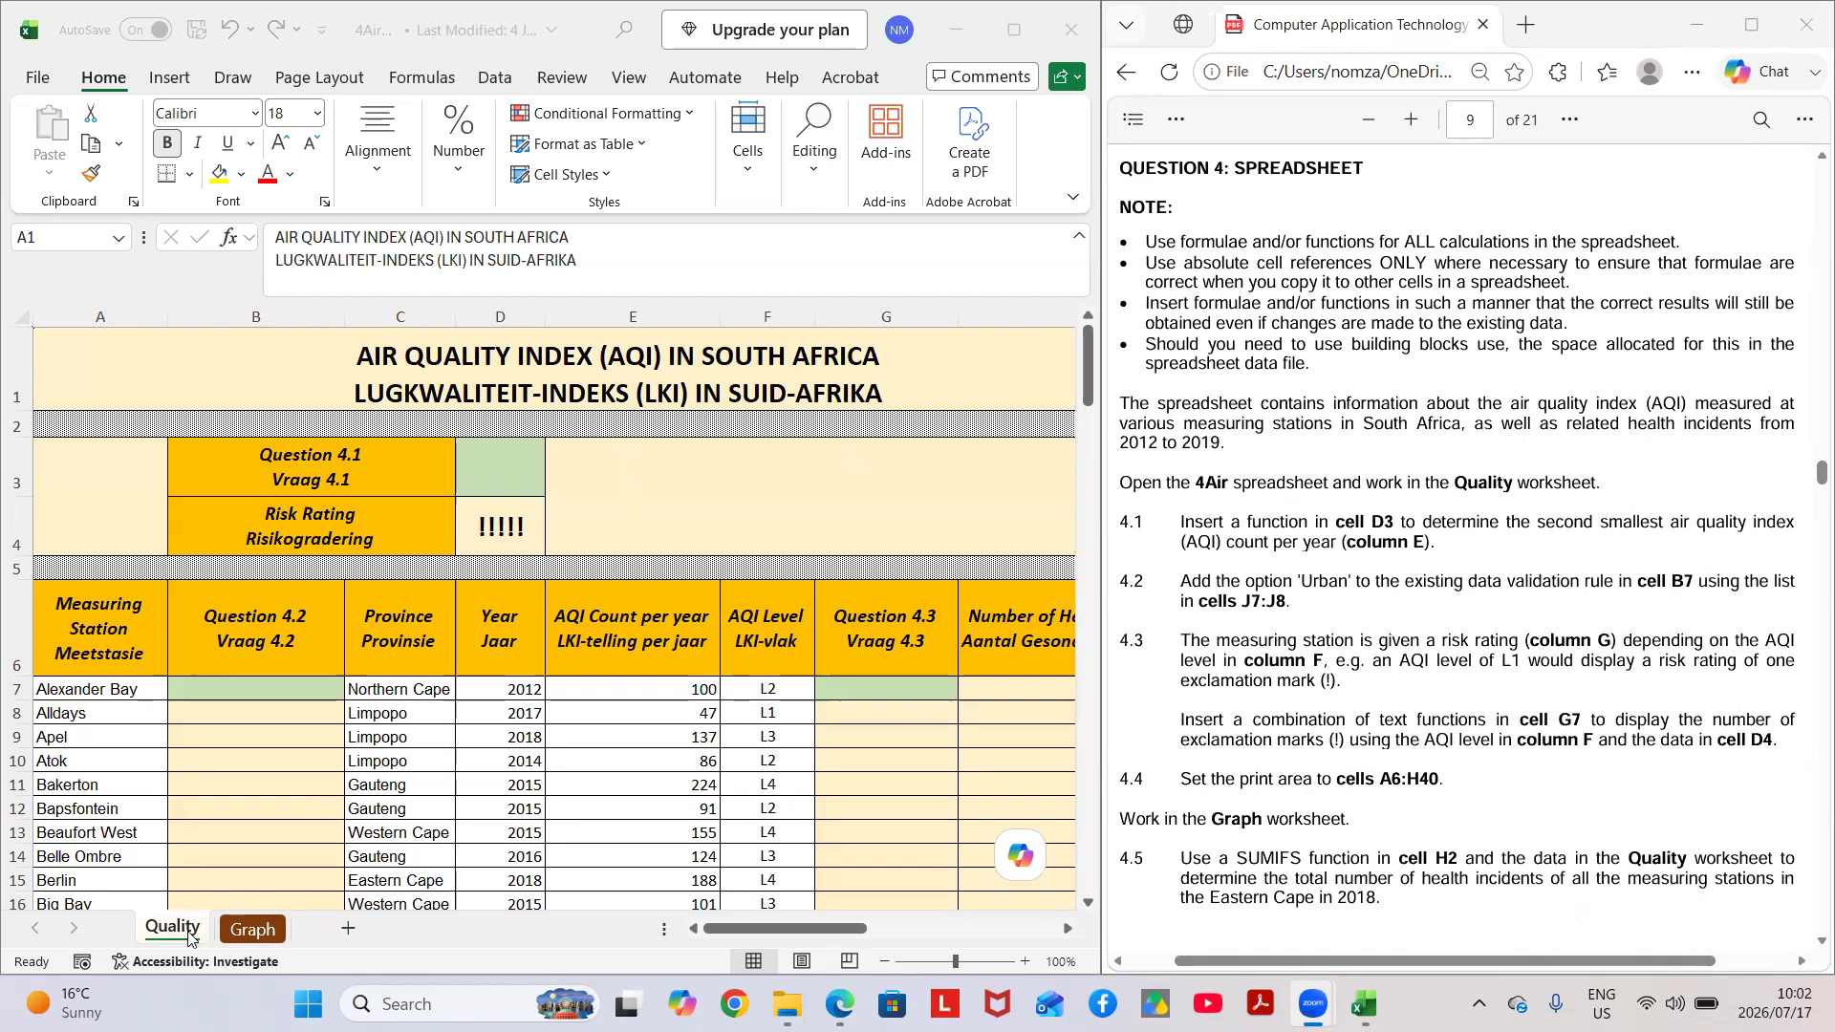
scroll(1202, 709, down, 1)
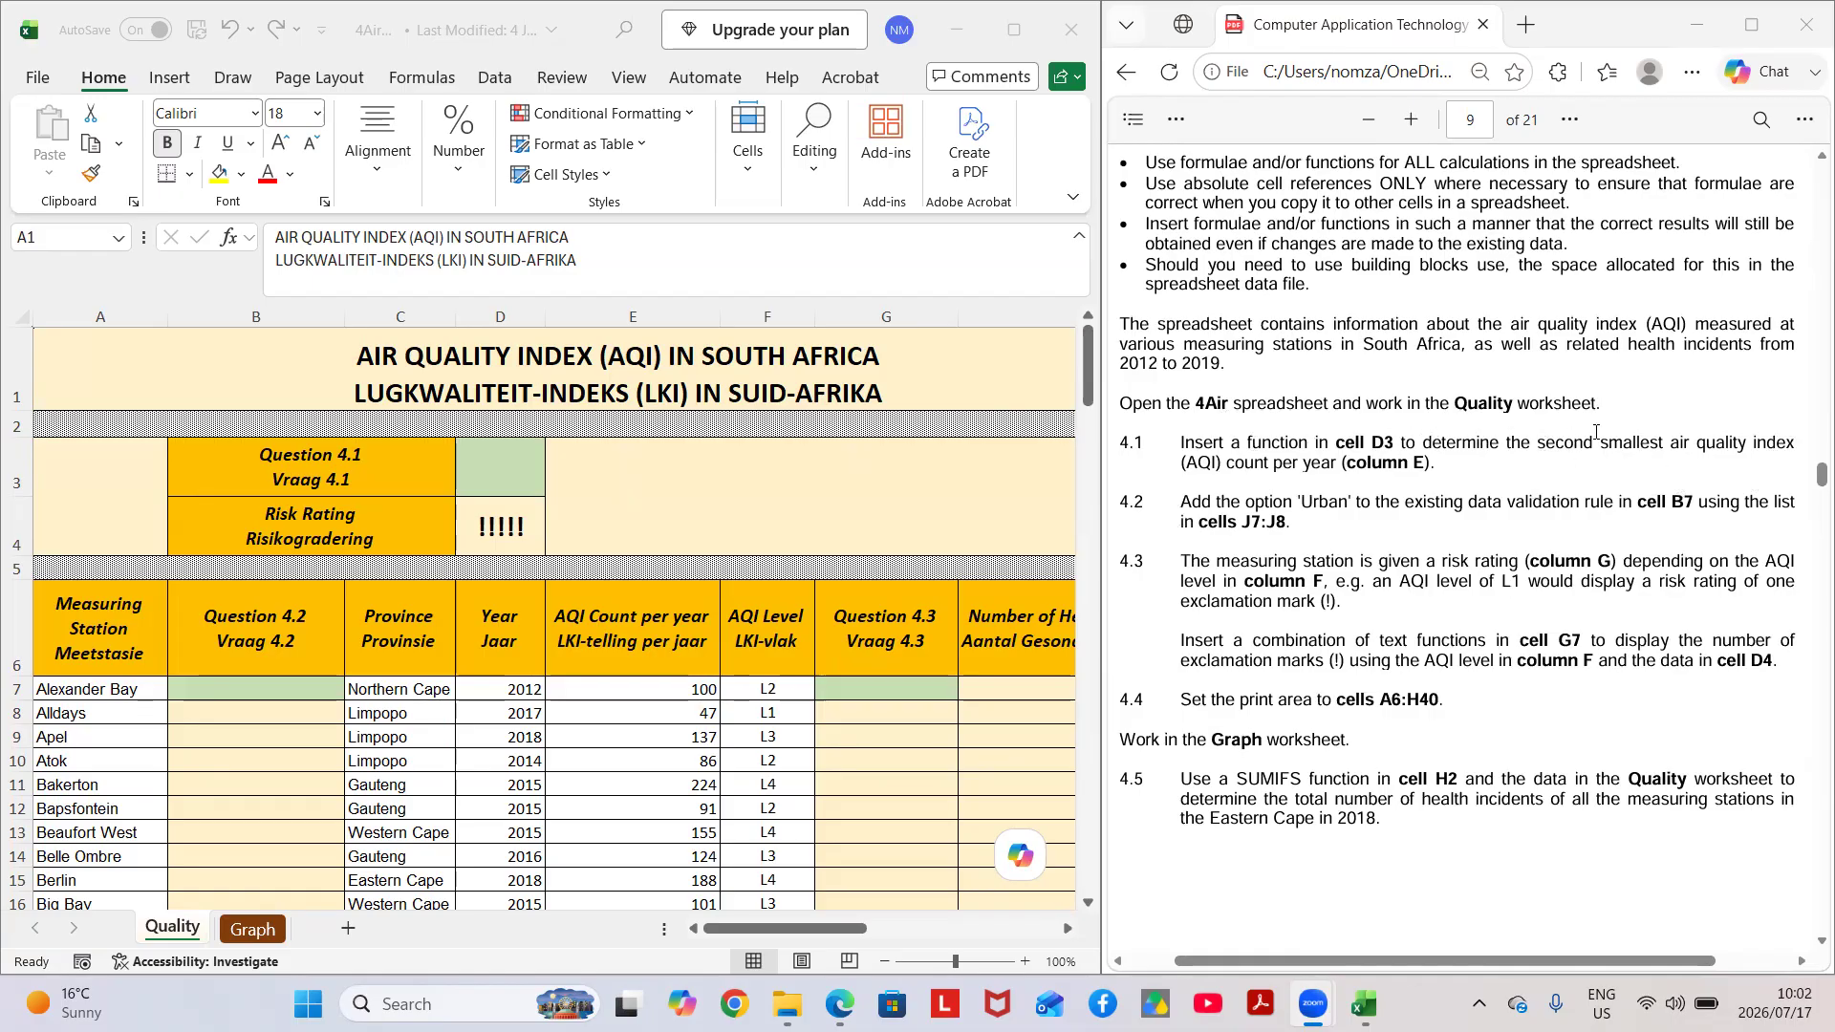
click(482, 463)
click(482, 464)
text(=sma)
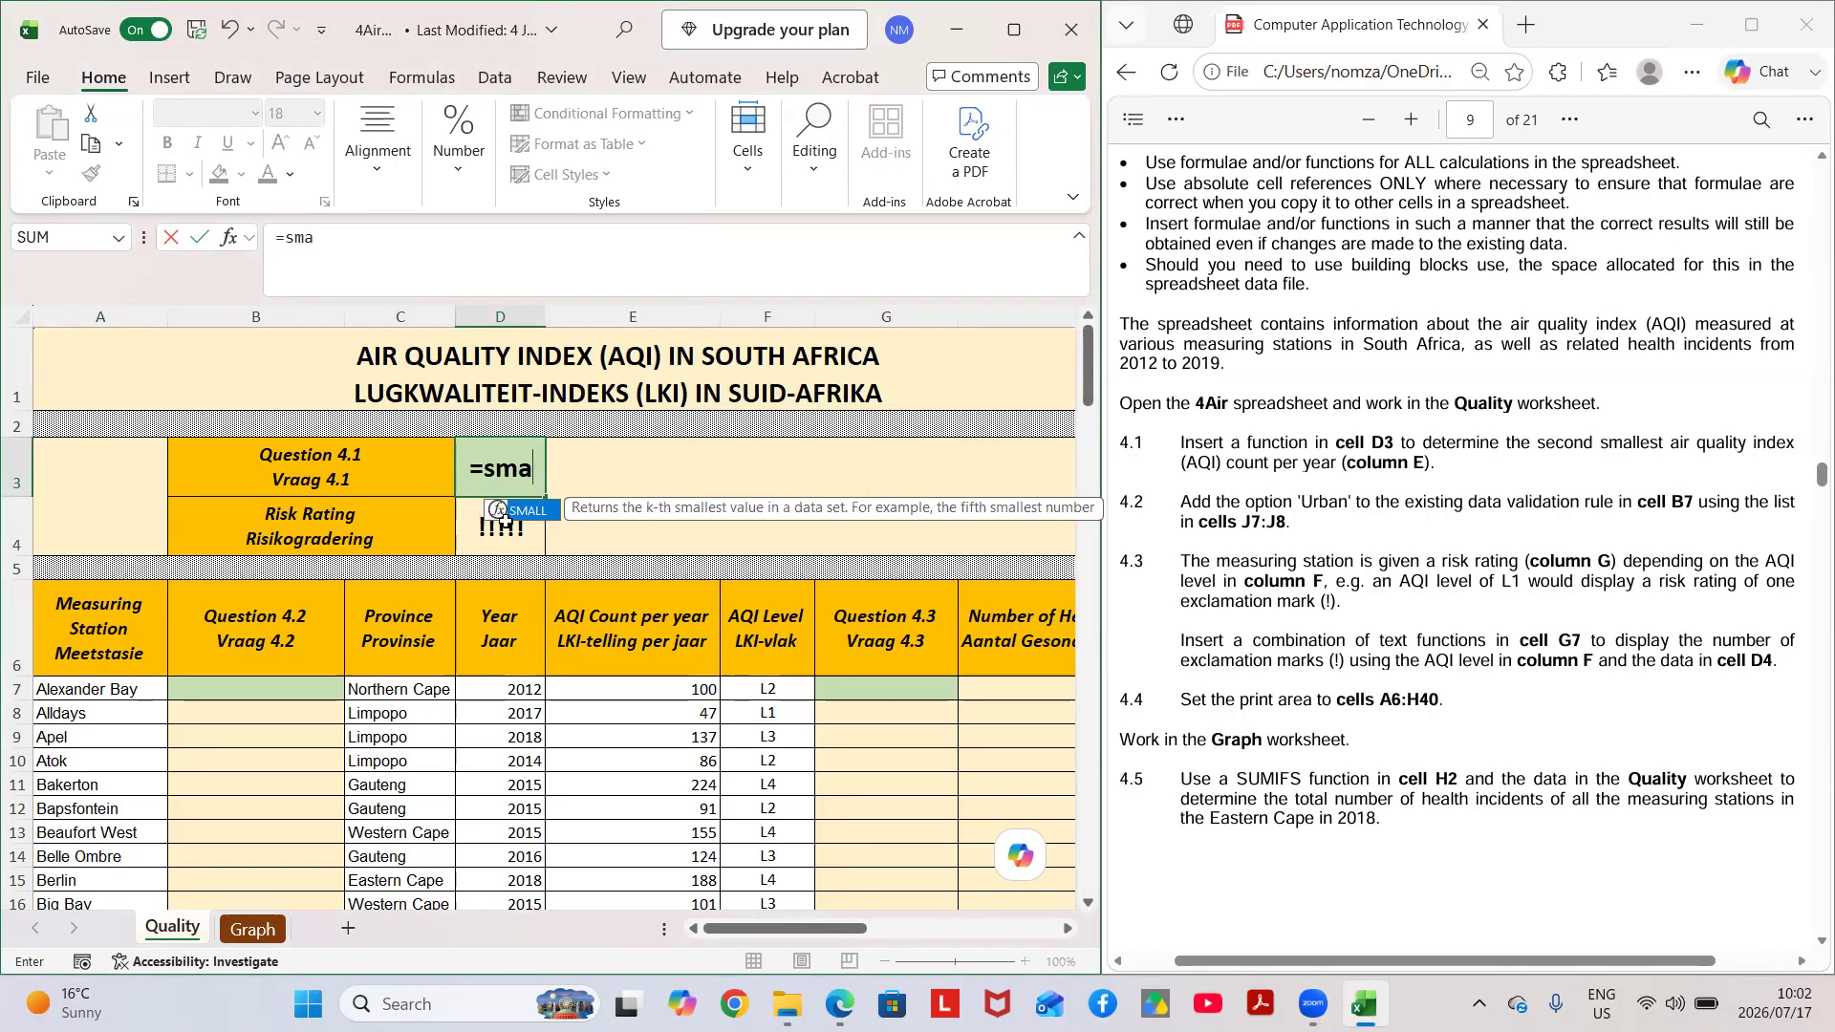
double_click(528, 512)
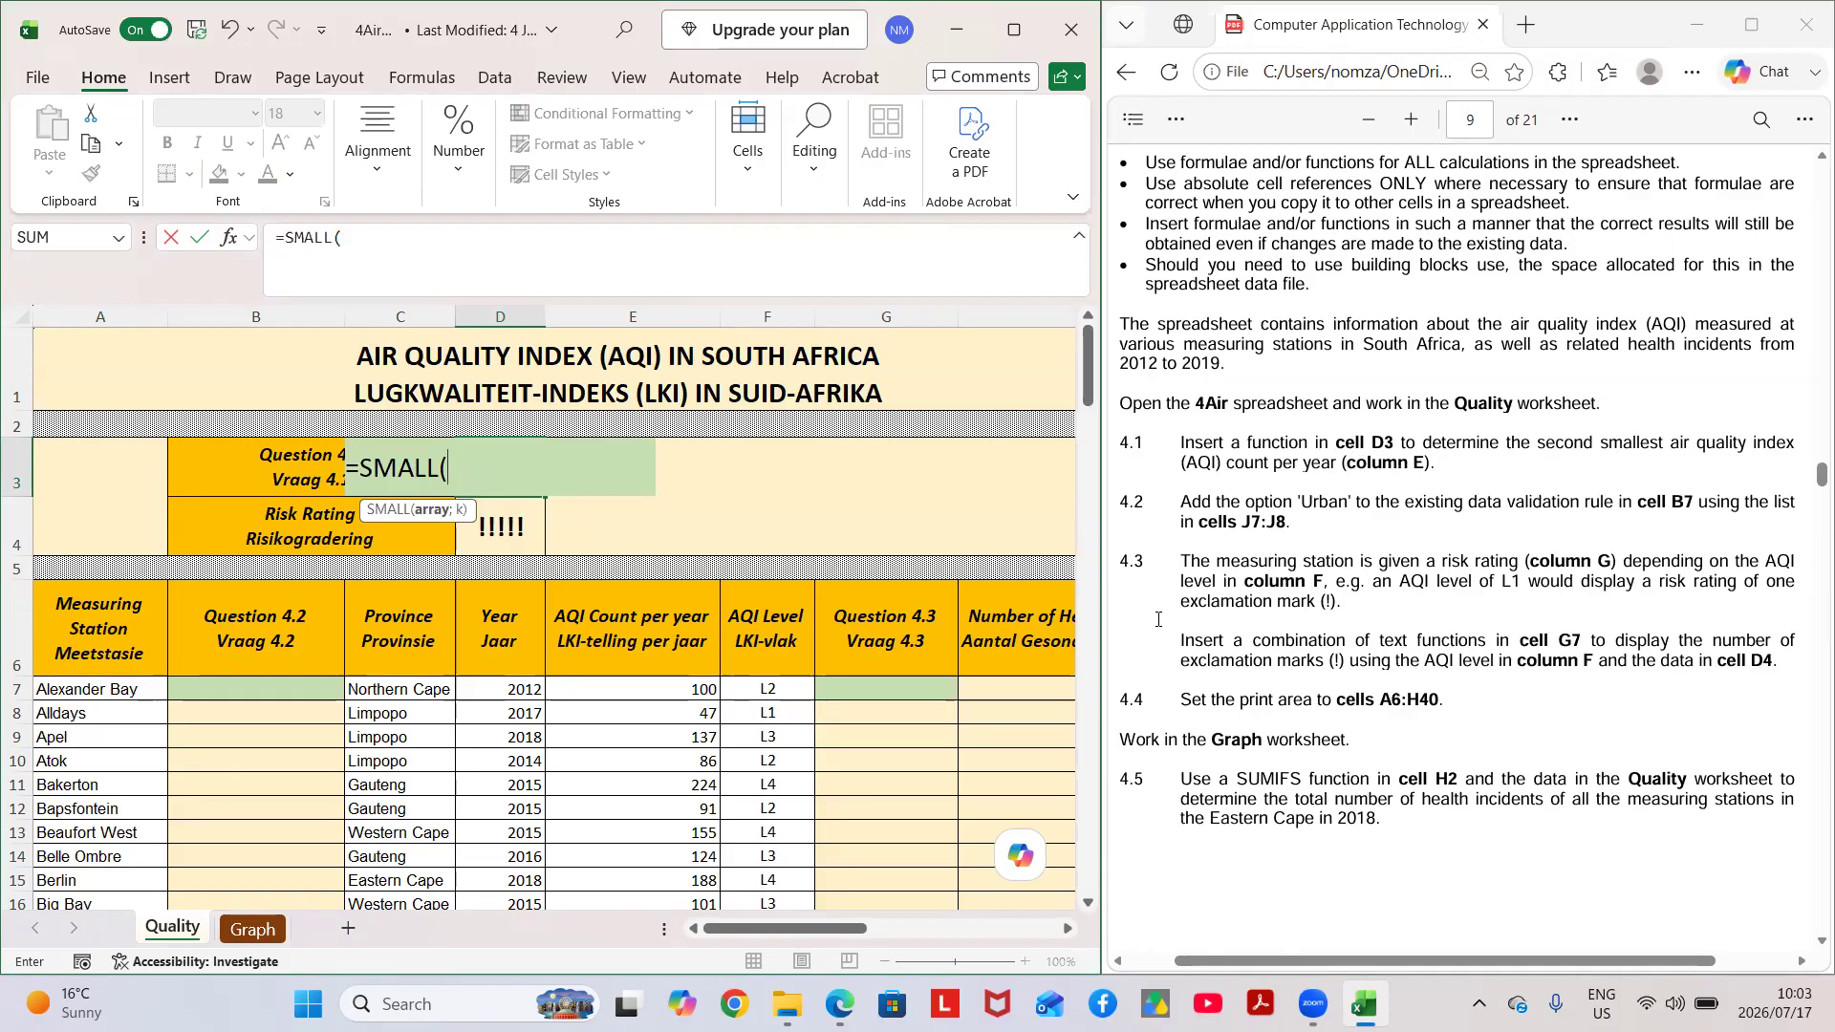
drag(630, 686, 660, 866)
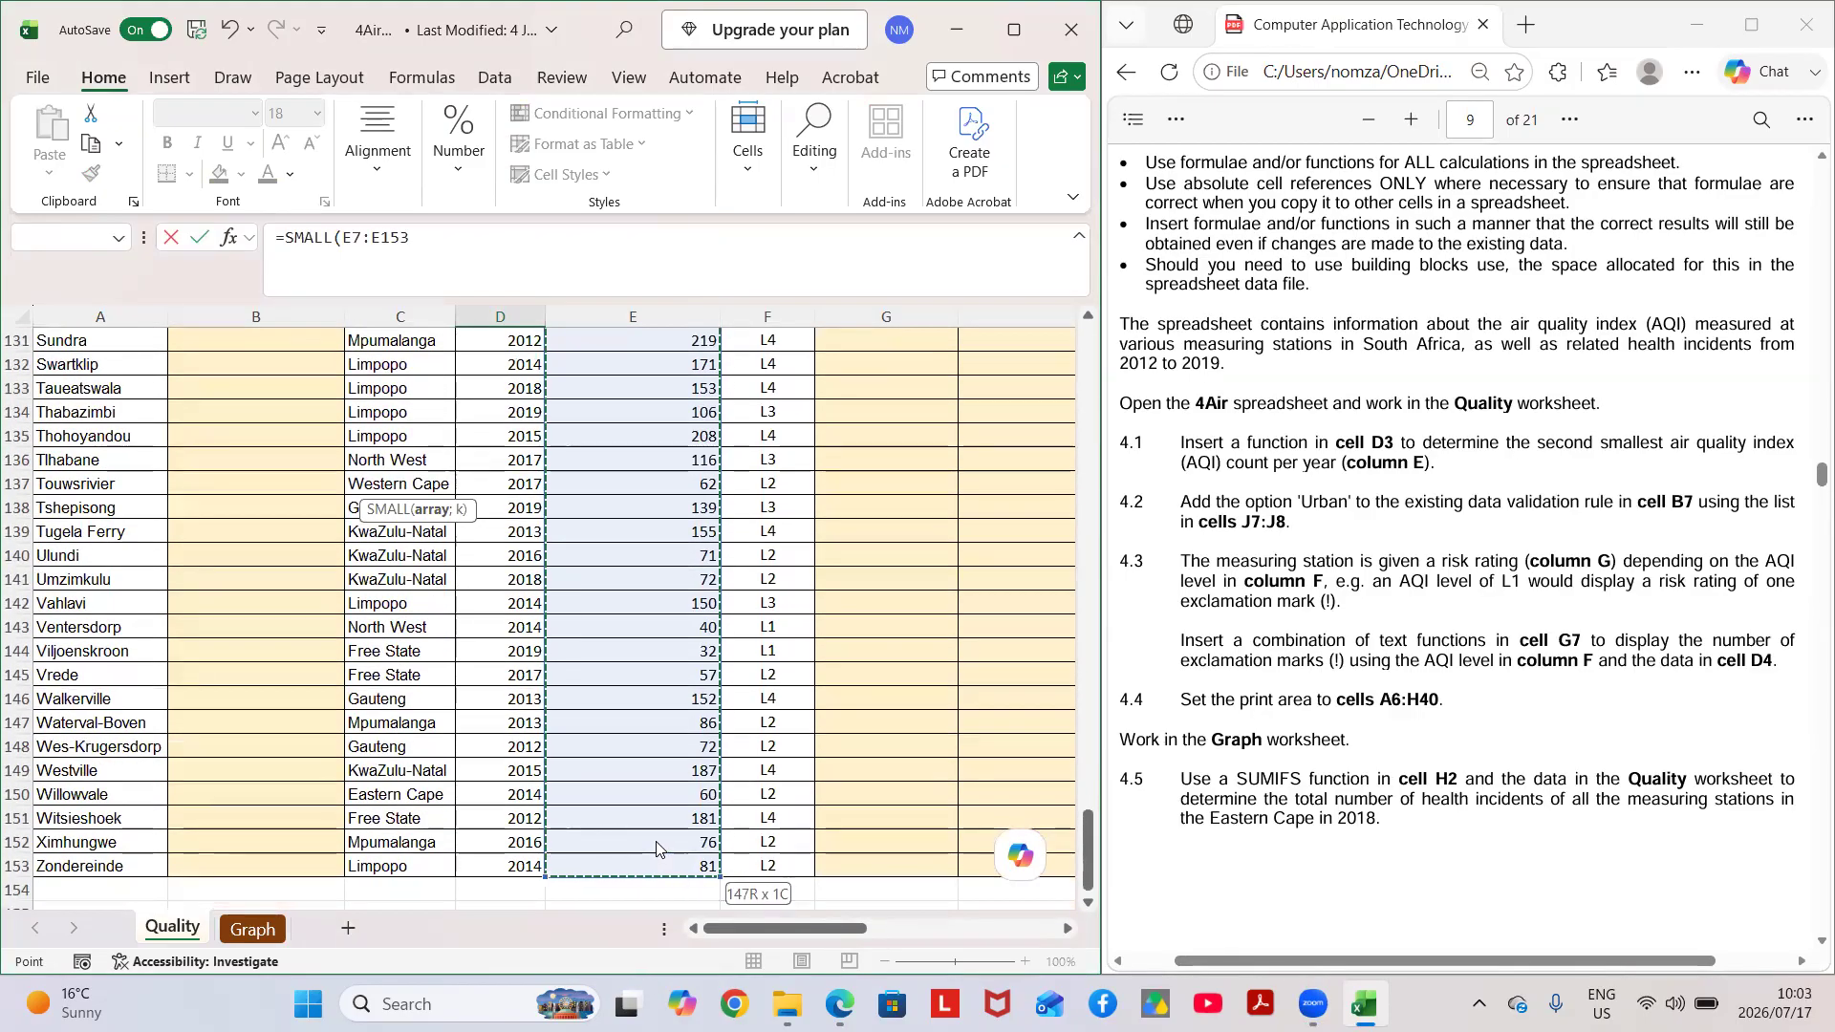
click(430, 236)
text(;2)
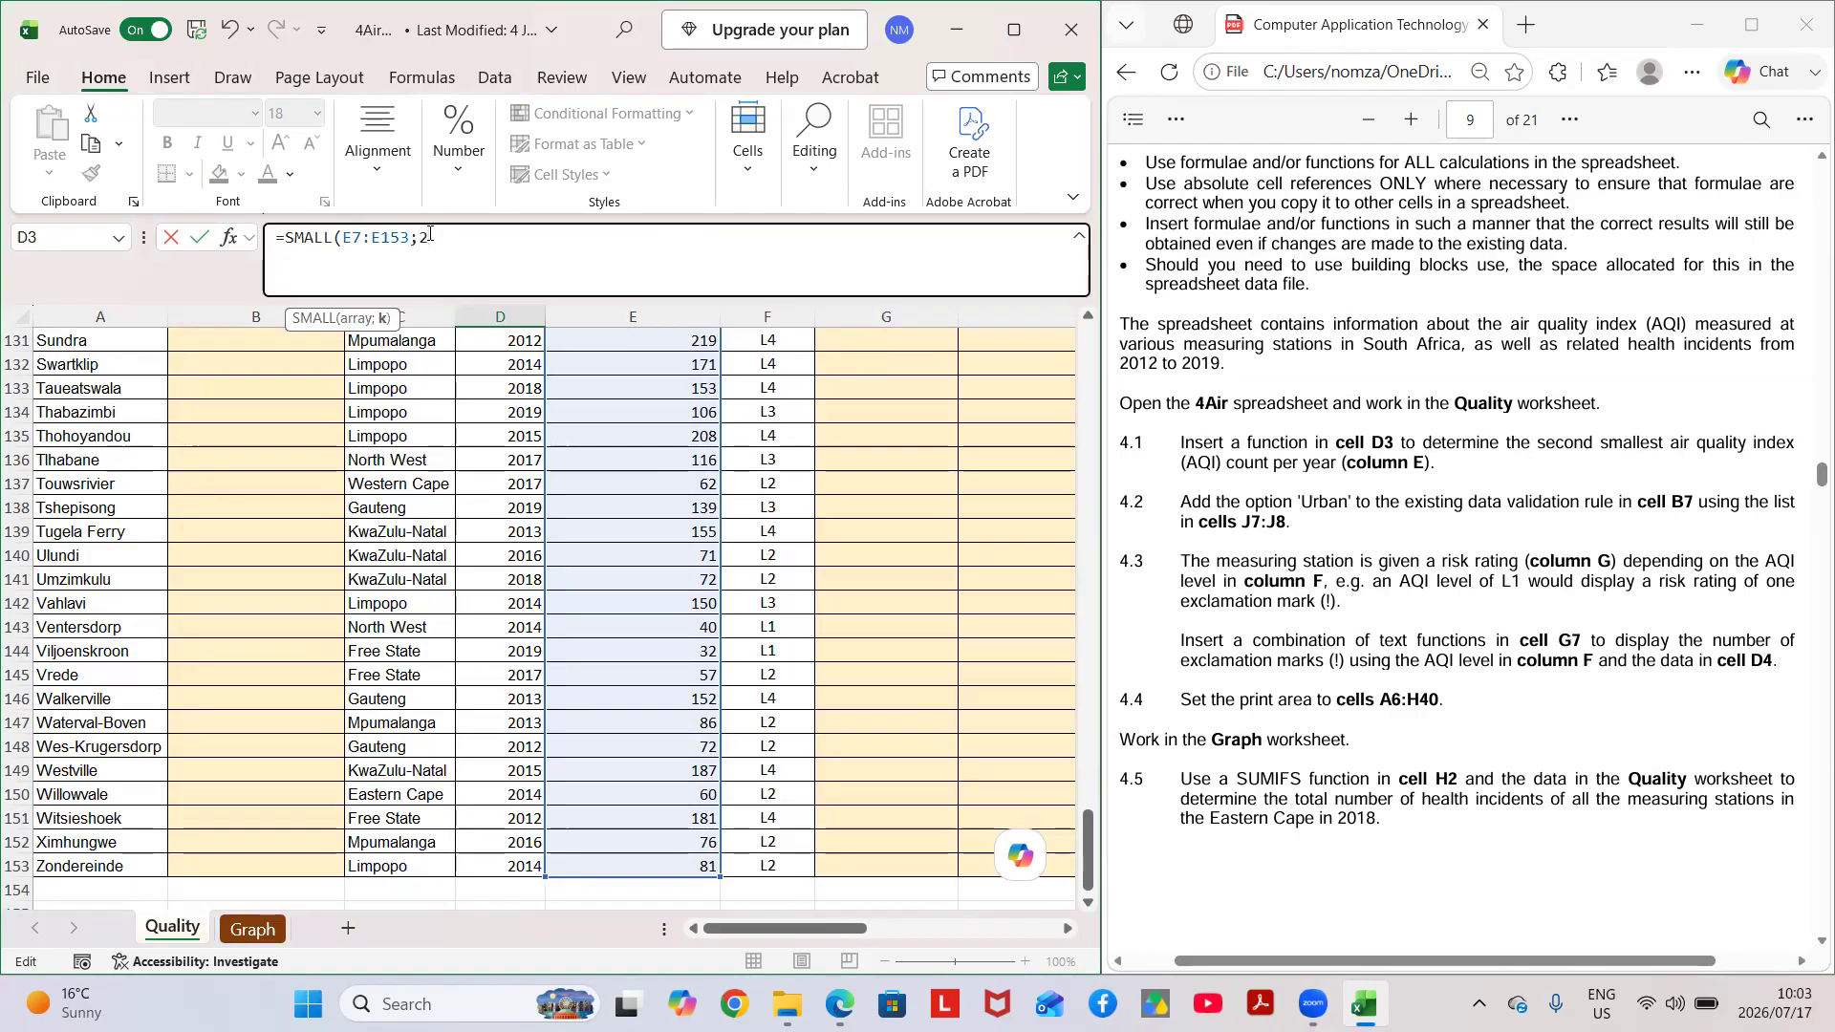
key(Return)
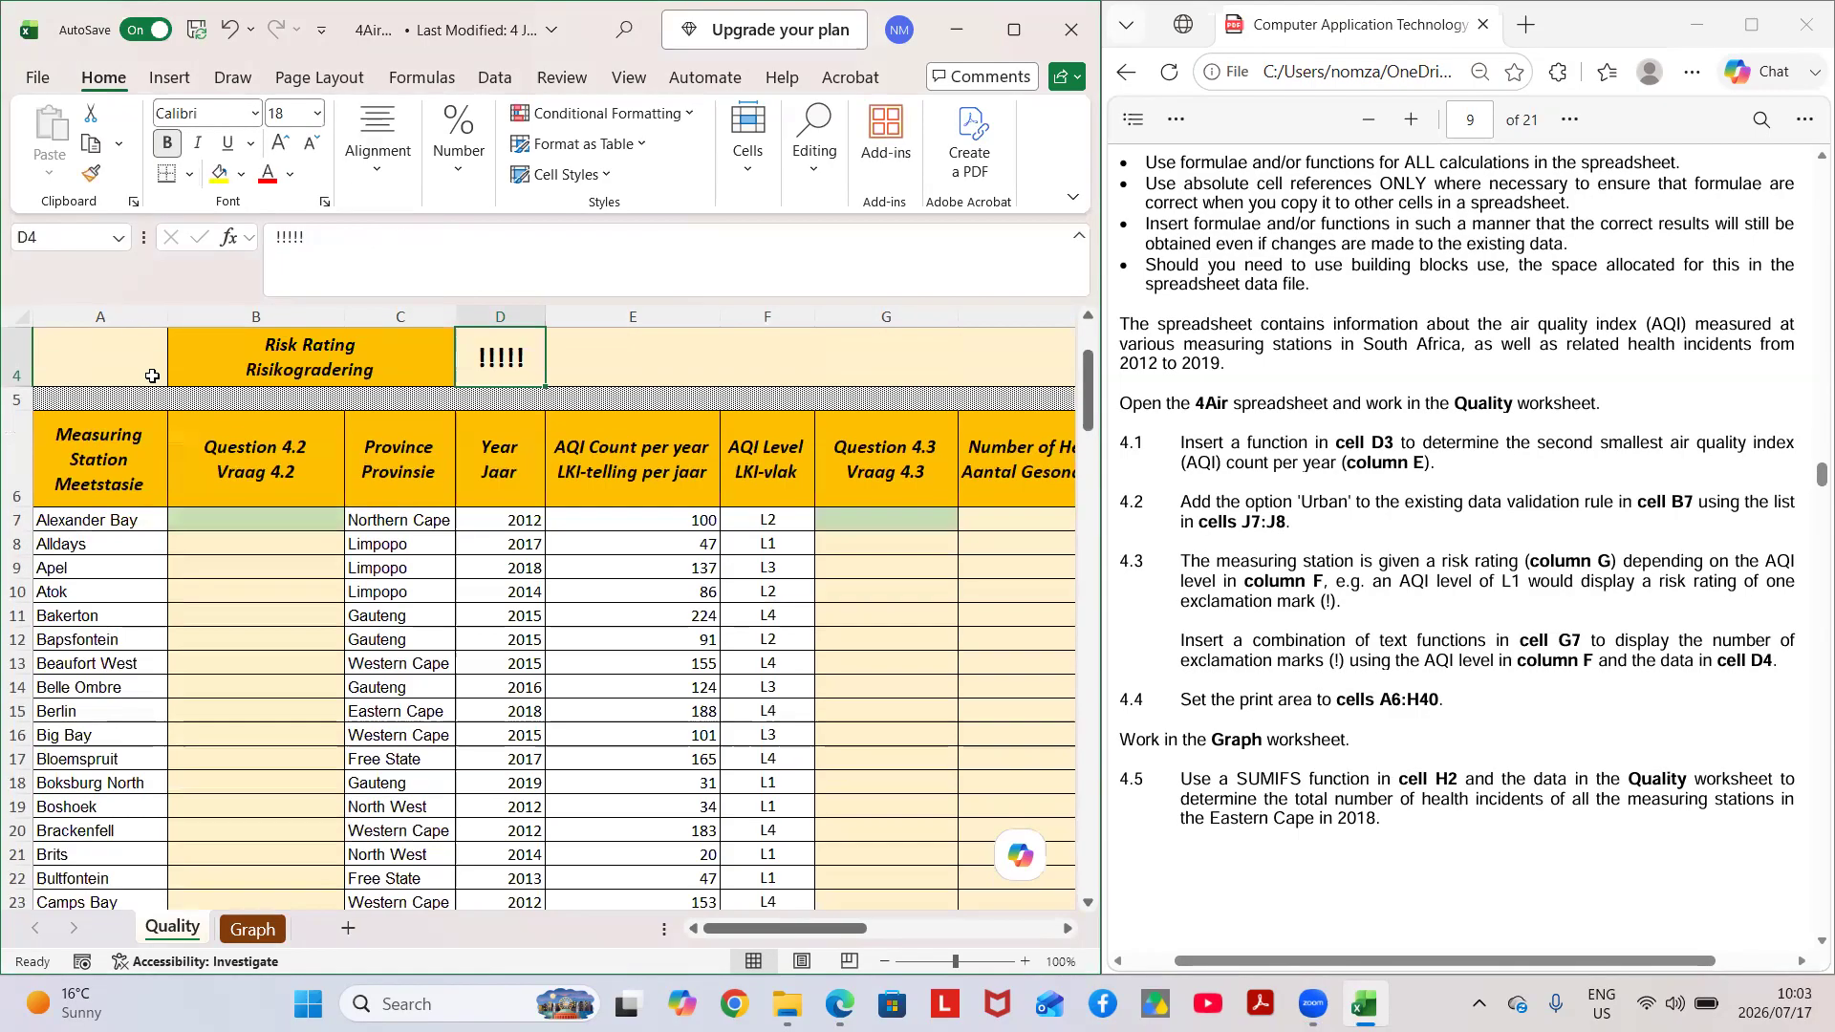
scroll(523, 492, up, 2)
scroll(496, 564, down, 2)
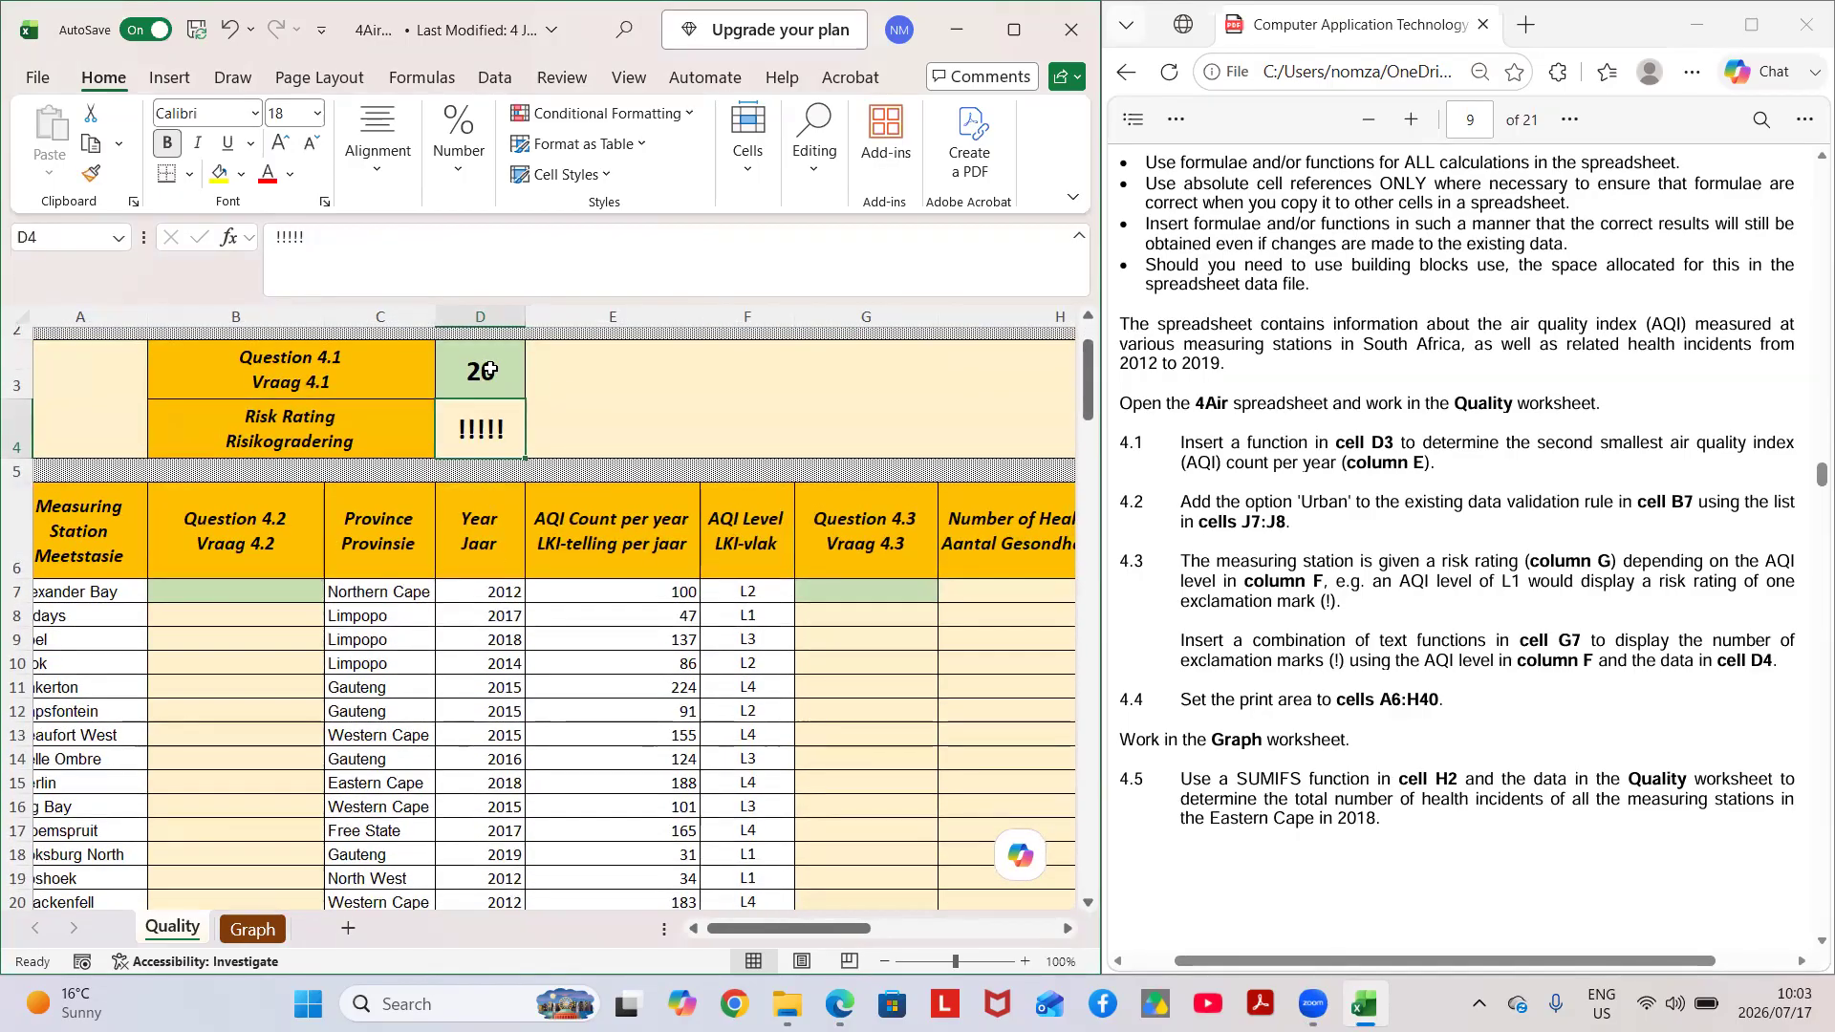
Open the data validation rule for cells B7:B153 in the Question 4.2 column, with the spreadsheet window maximized.
scroll(1406, 603, down, 1)
scroll(1405, 602, down, 1)
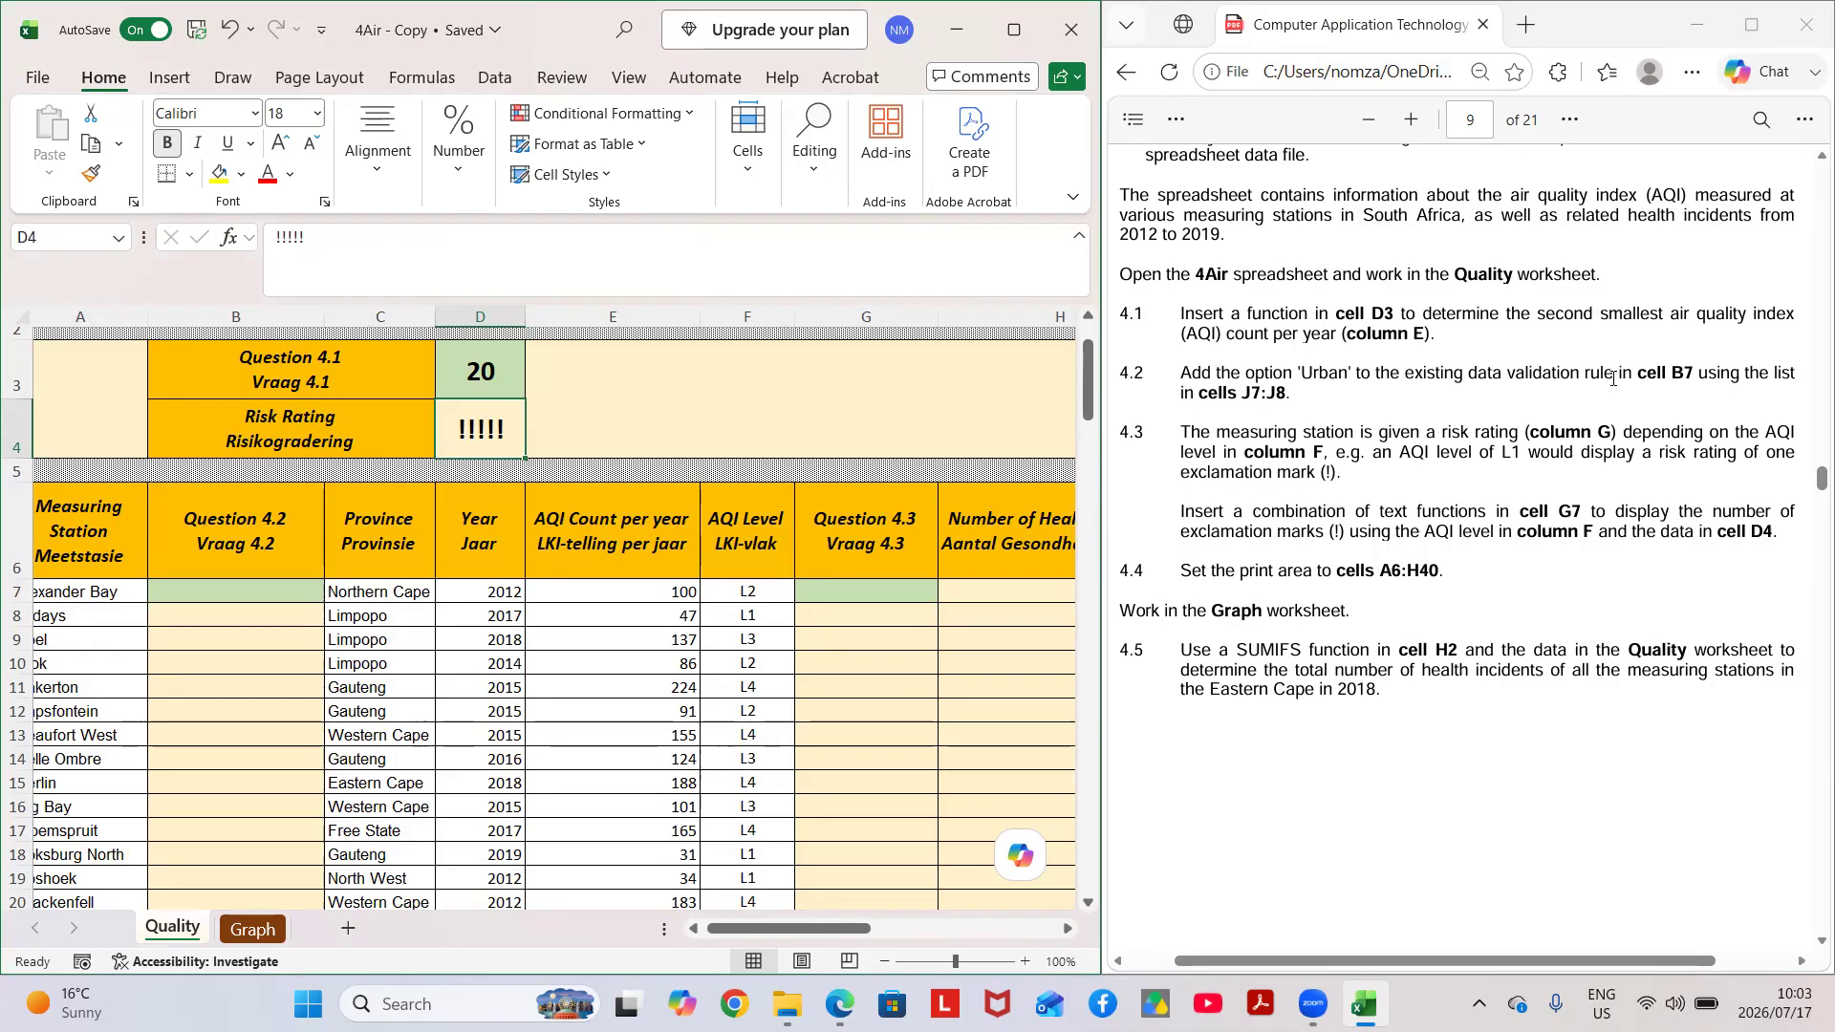
scroll(1663, 377, right, 2)
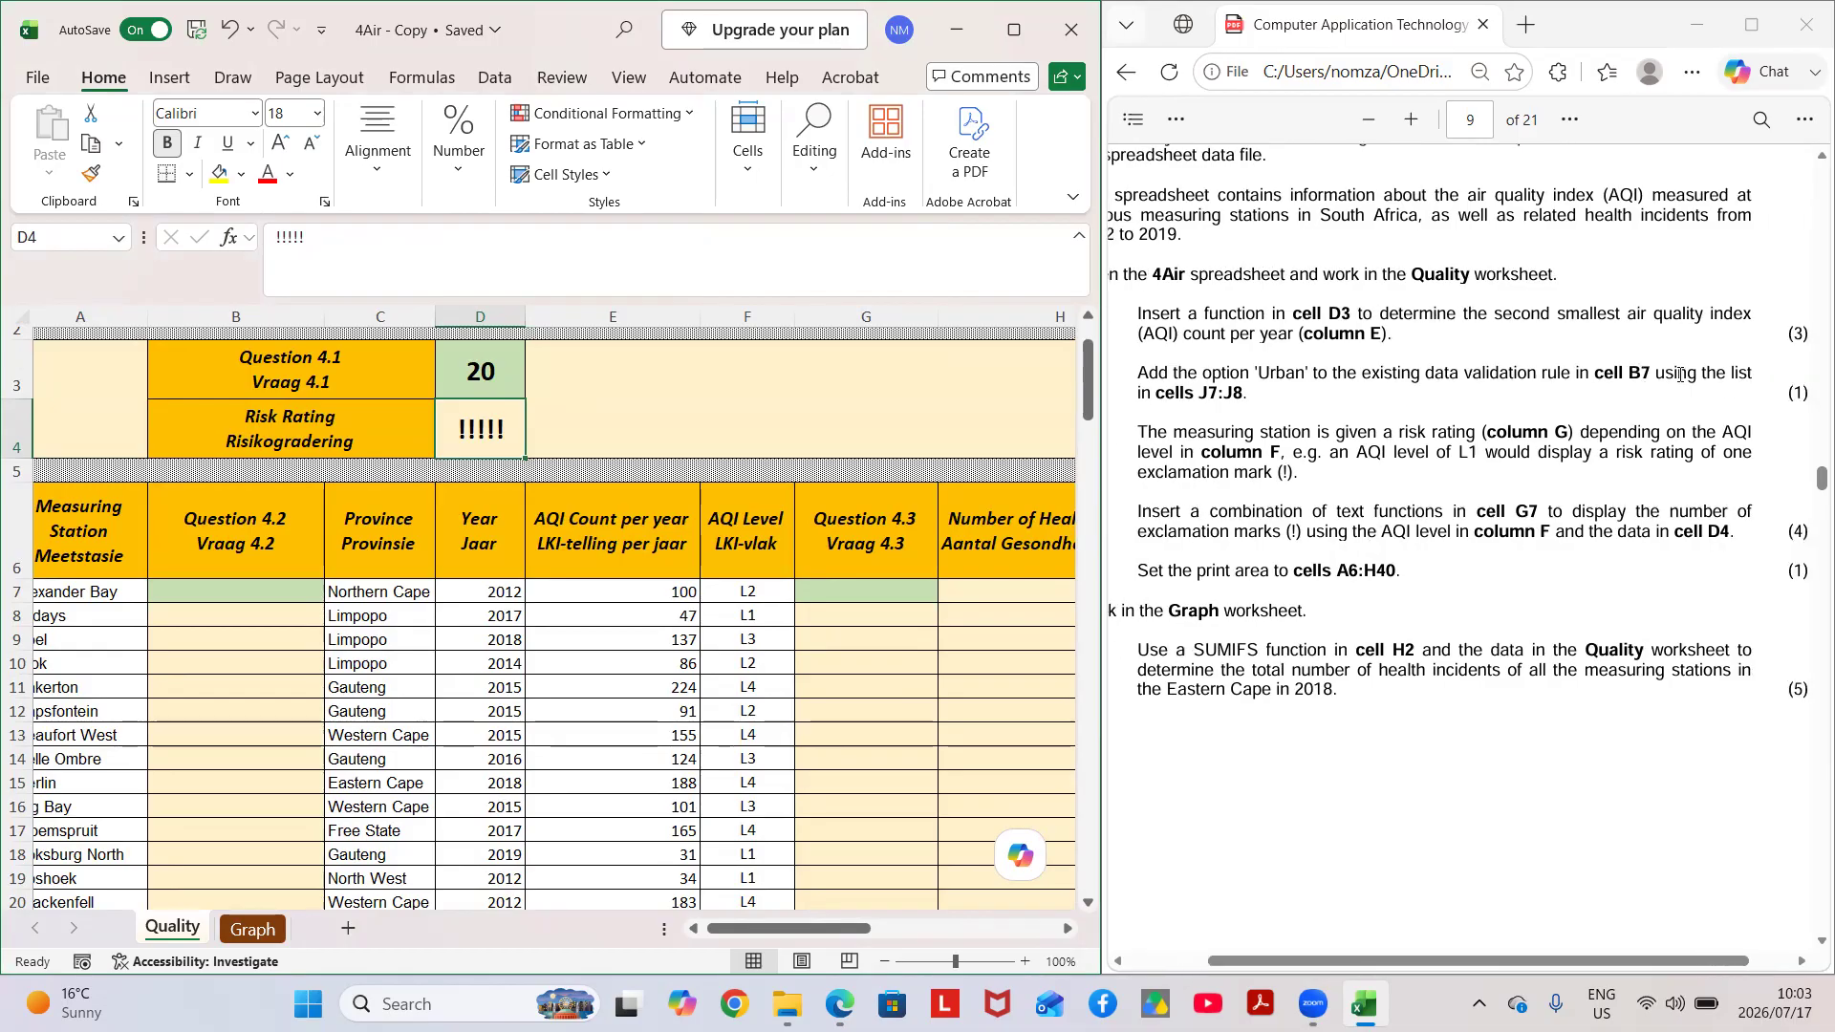
scroll(1680, 375, left, 1)
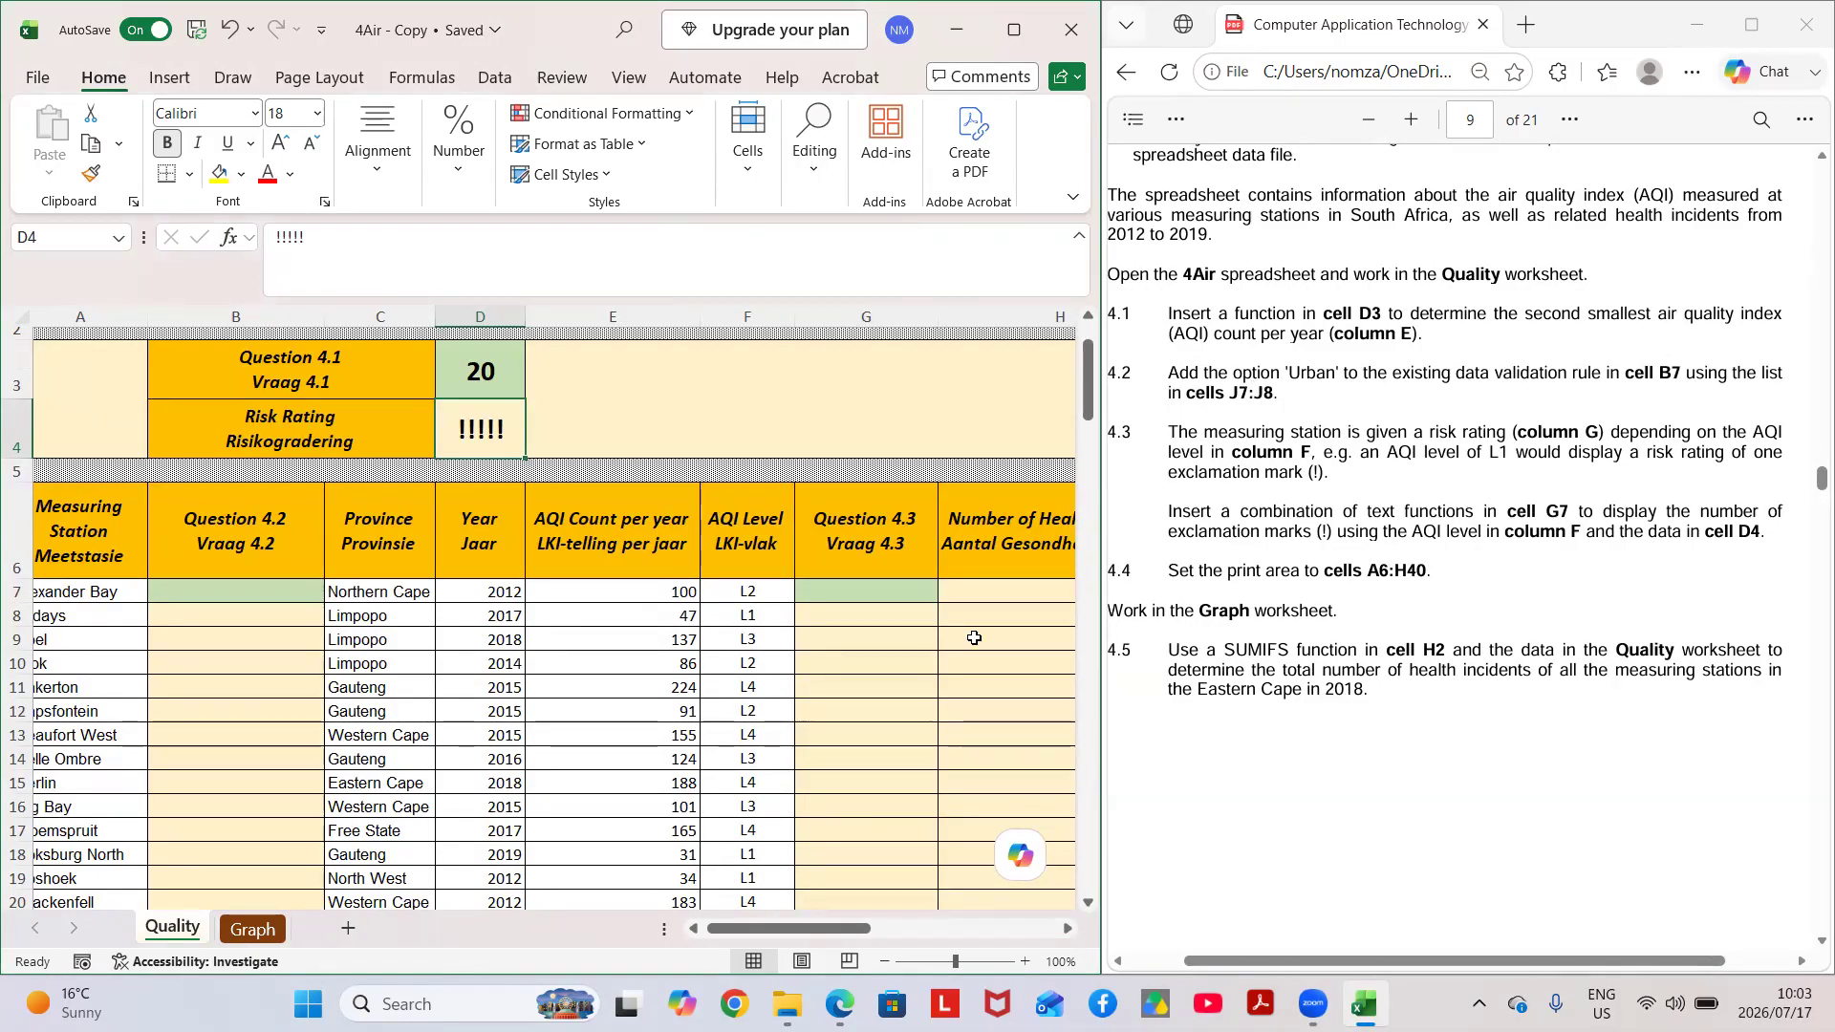
scroll(931, 625, right, 3)
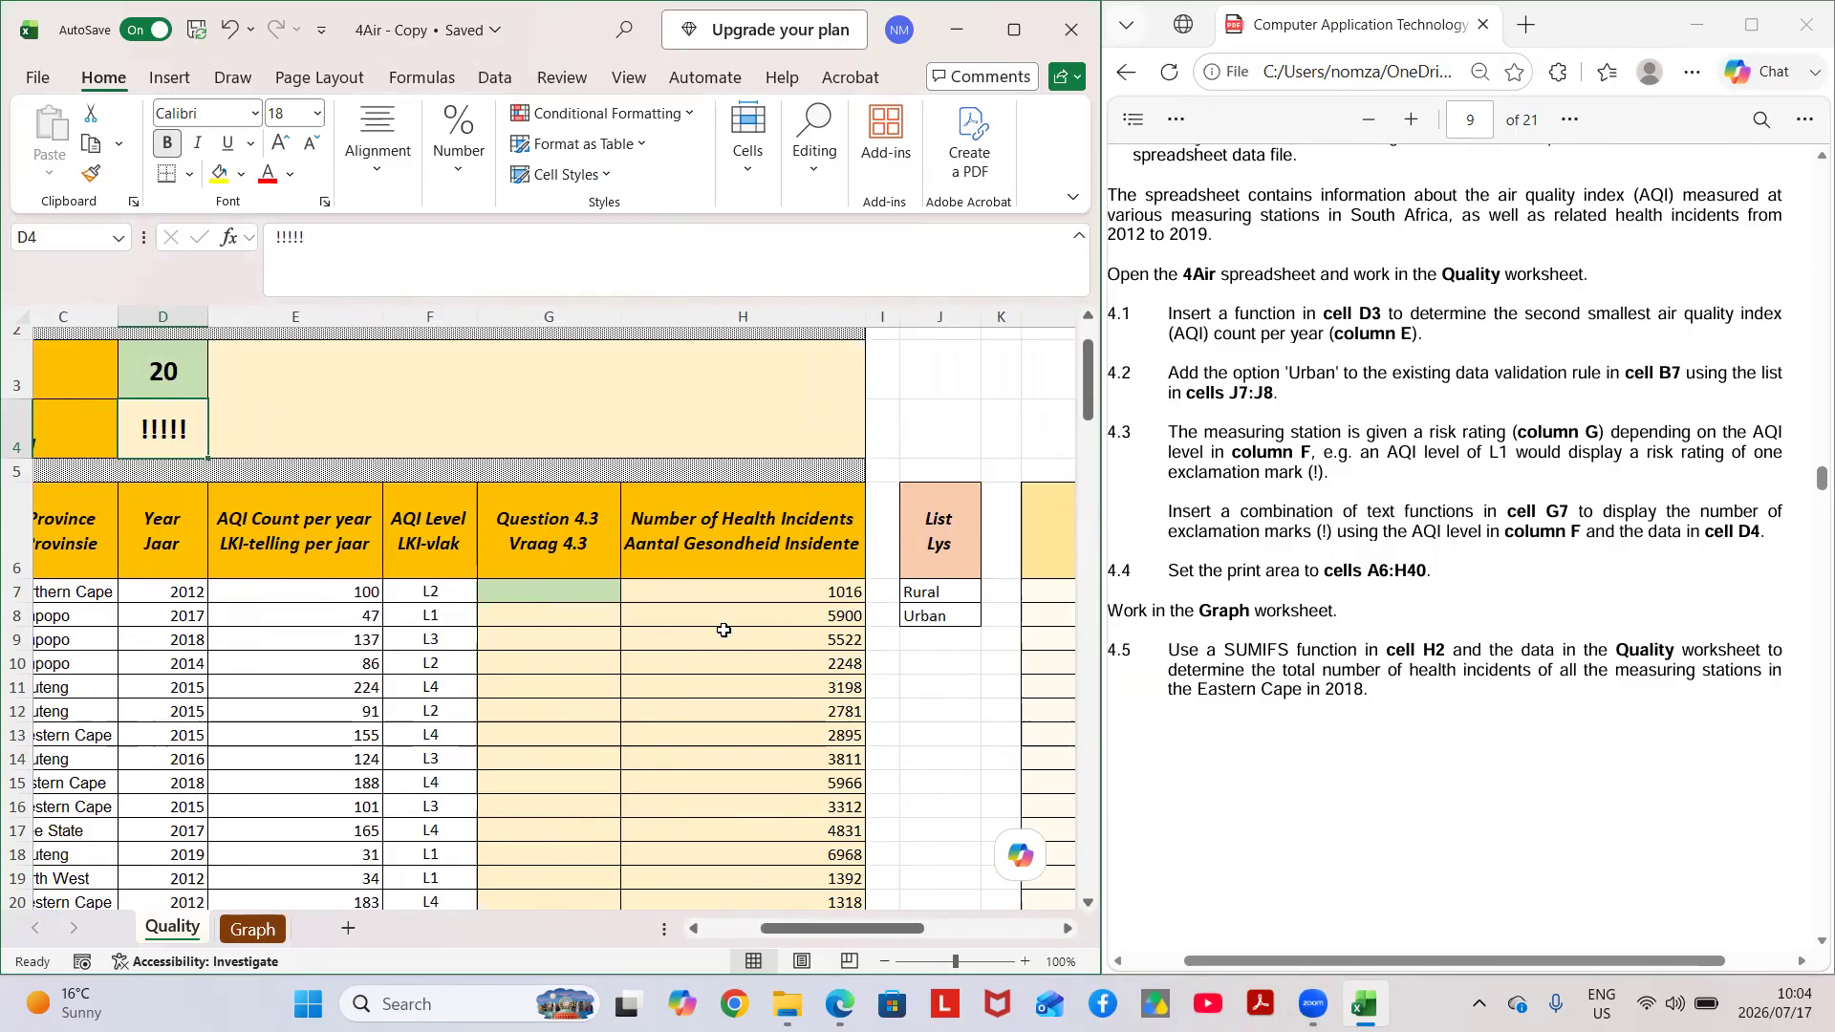
scroll(724, 630, left, 4)
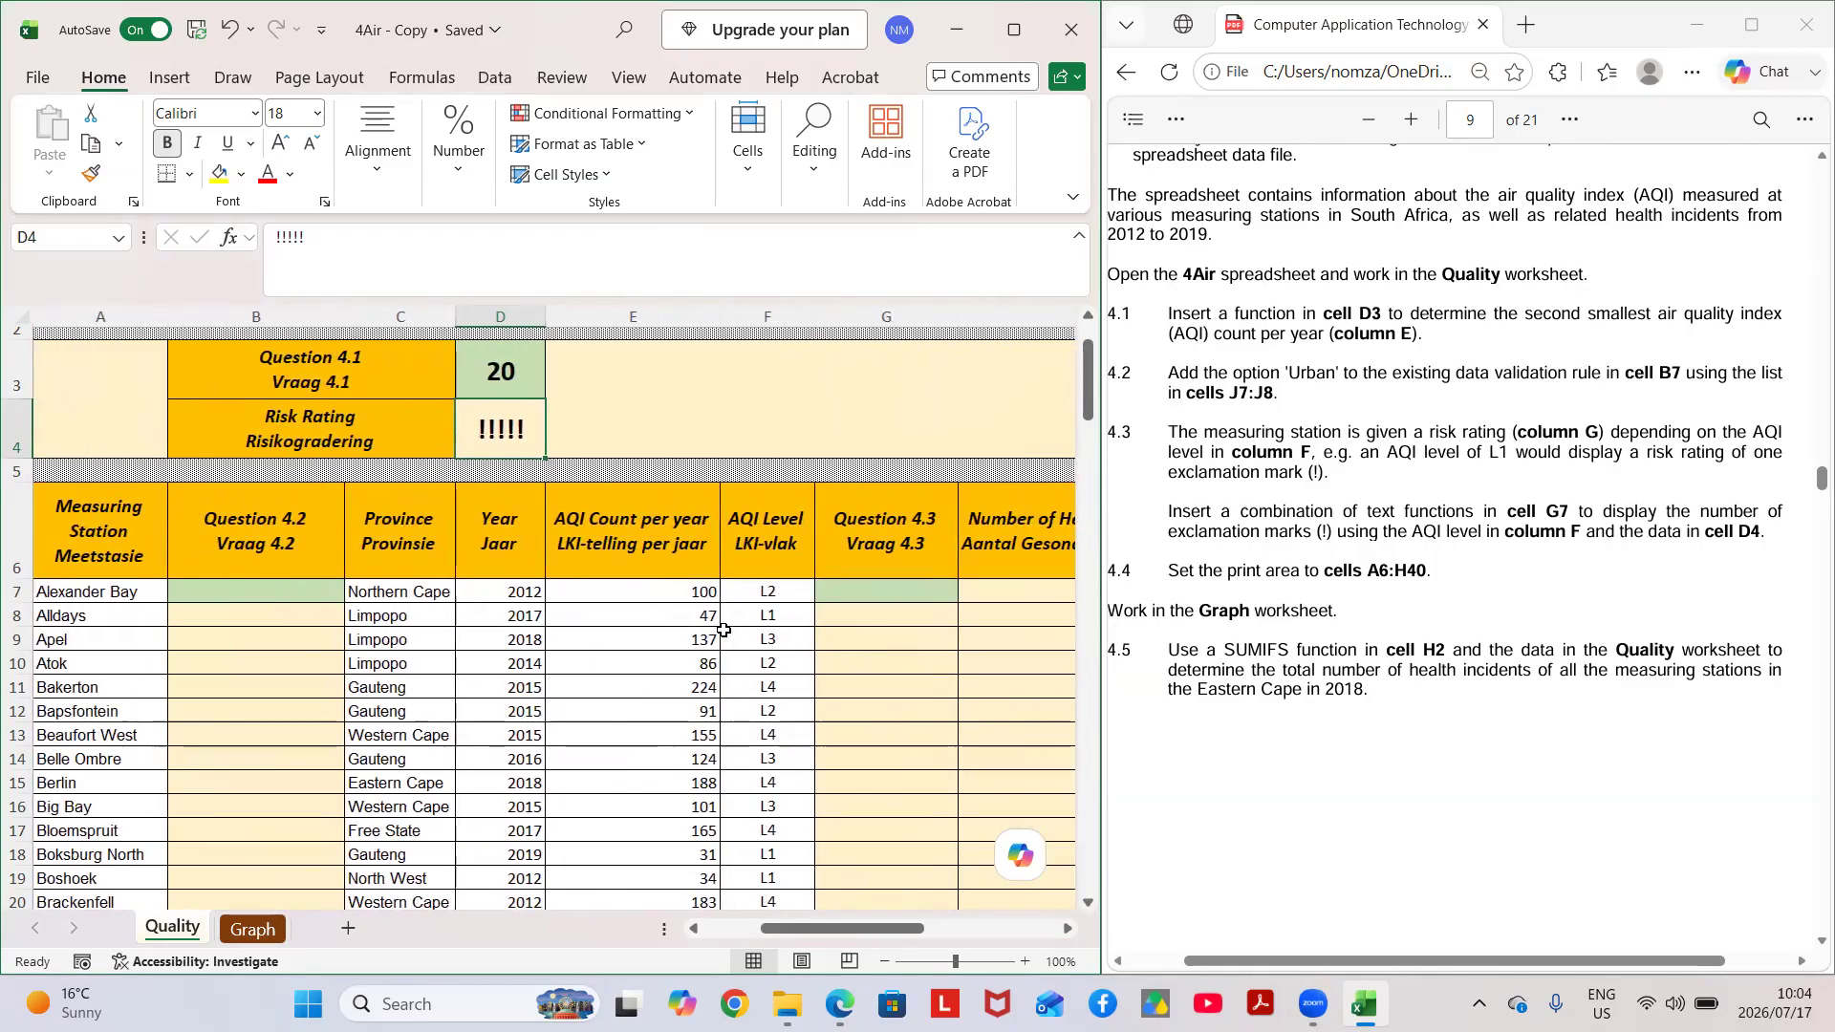
click(247, 592)
drag(245, 620, 238, 984)
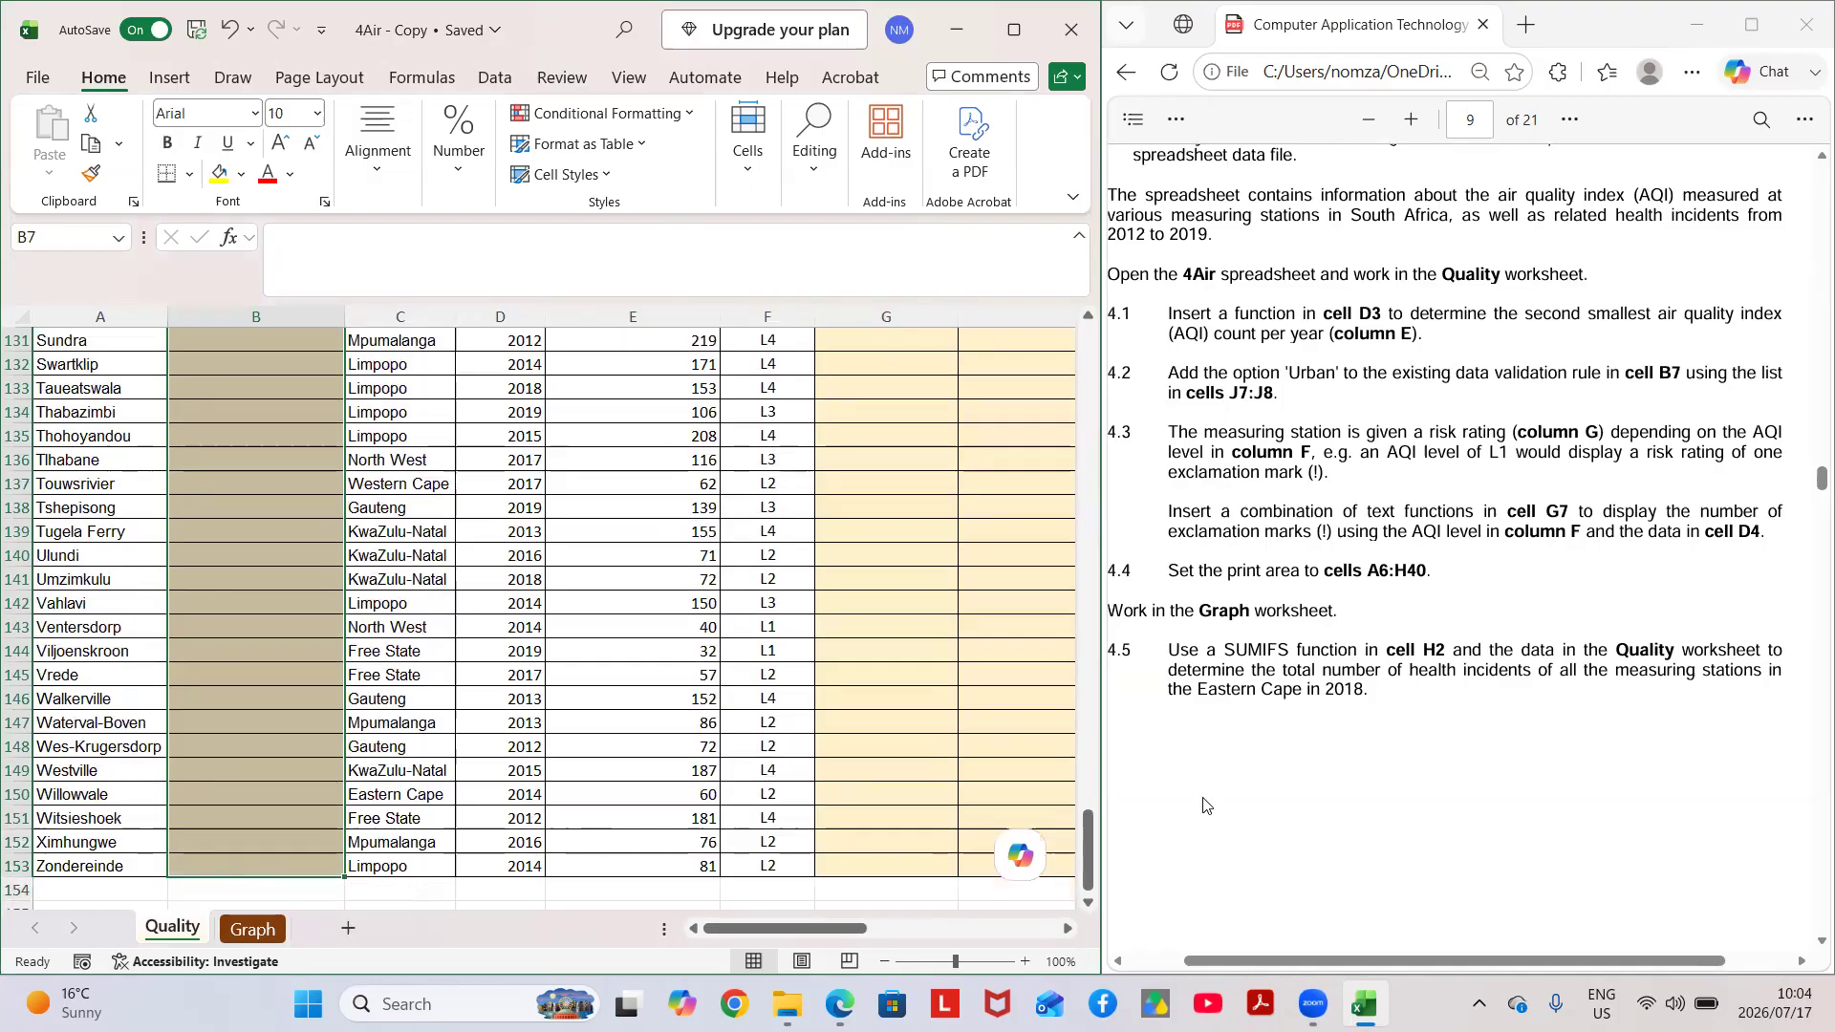
scroll(1264, 539, up, 1)
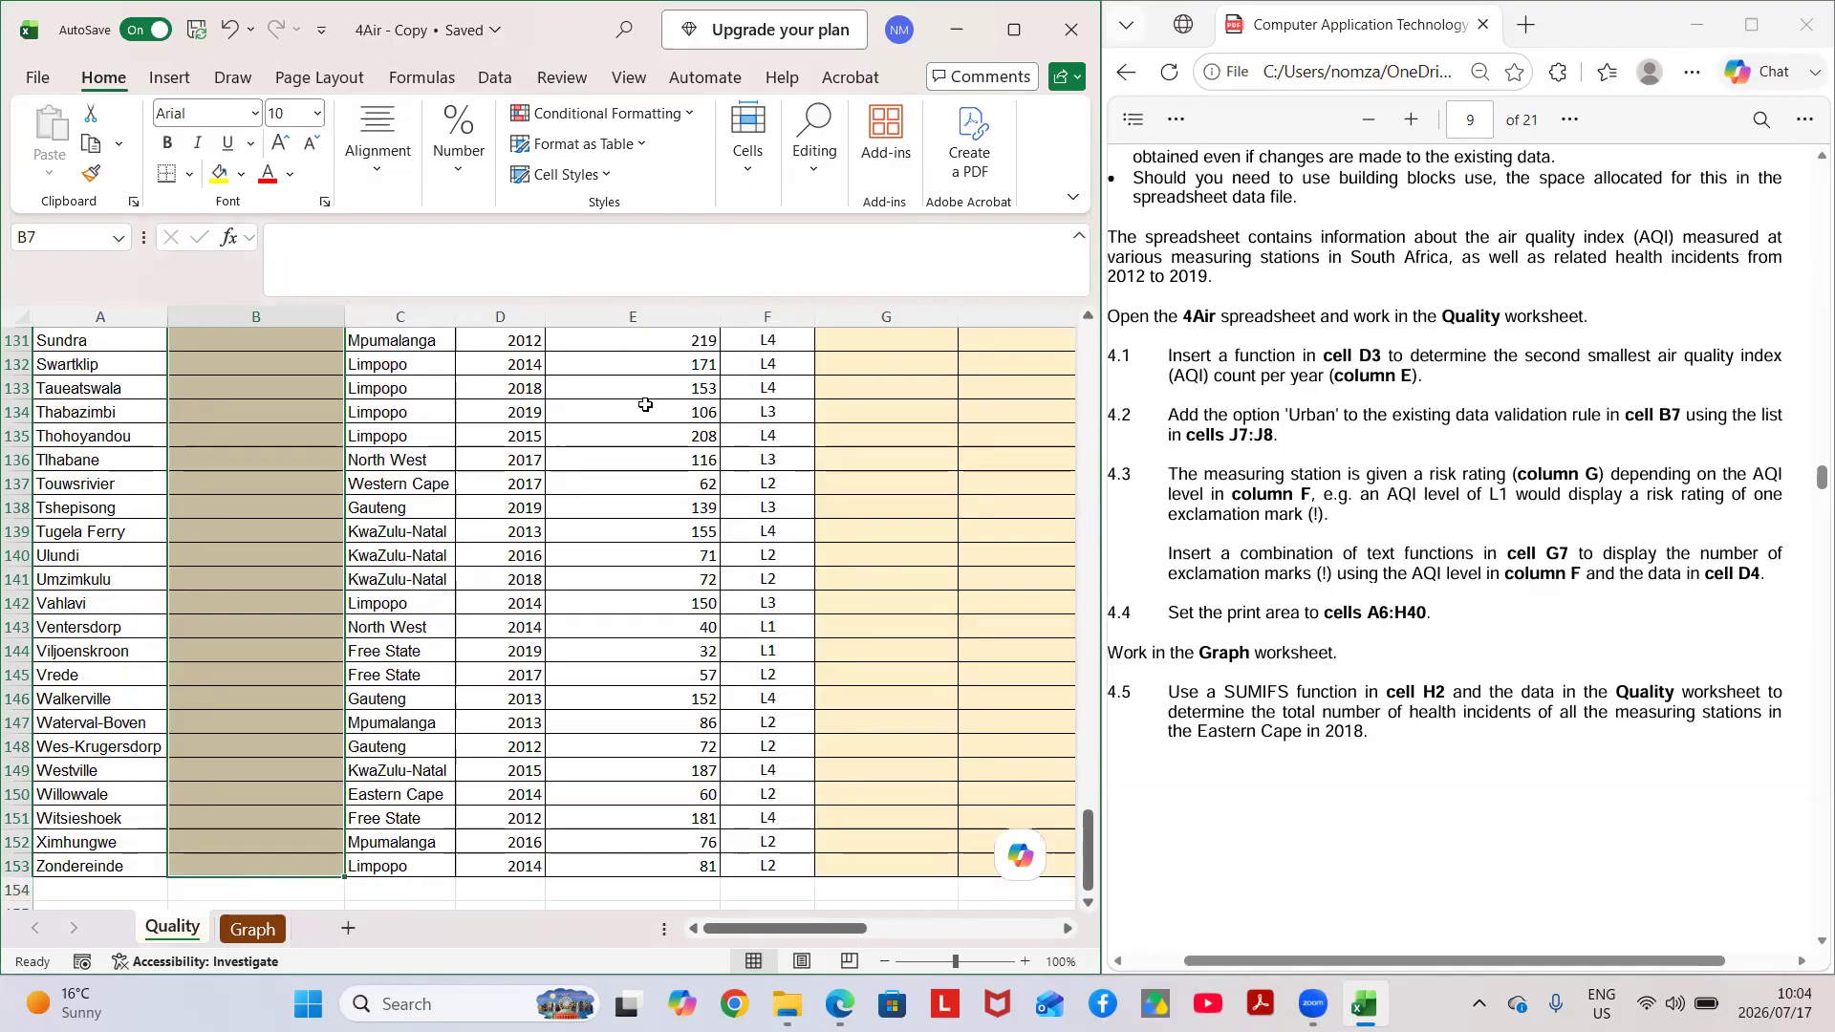
scroll(448, 484, up, 20)
scroll(449, 484, up, 20)
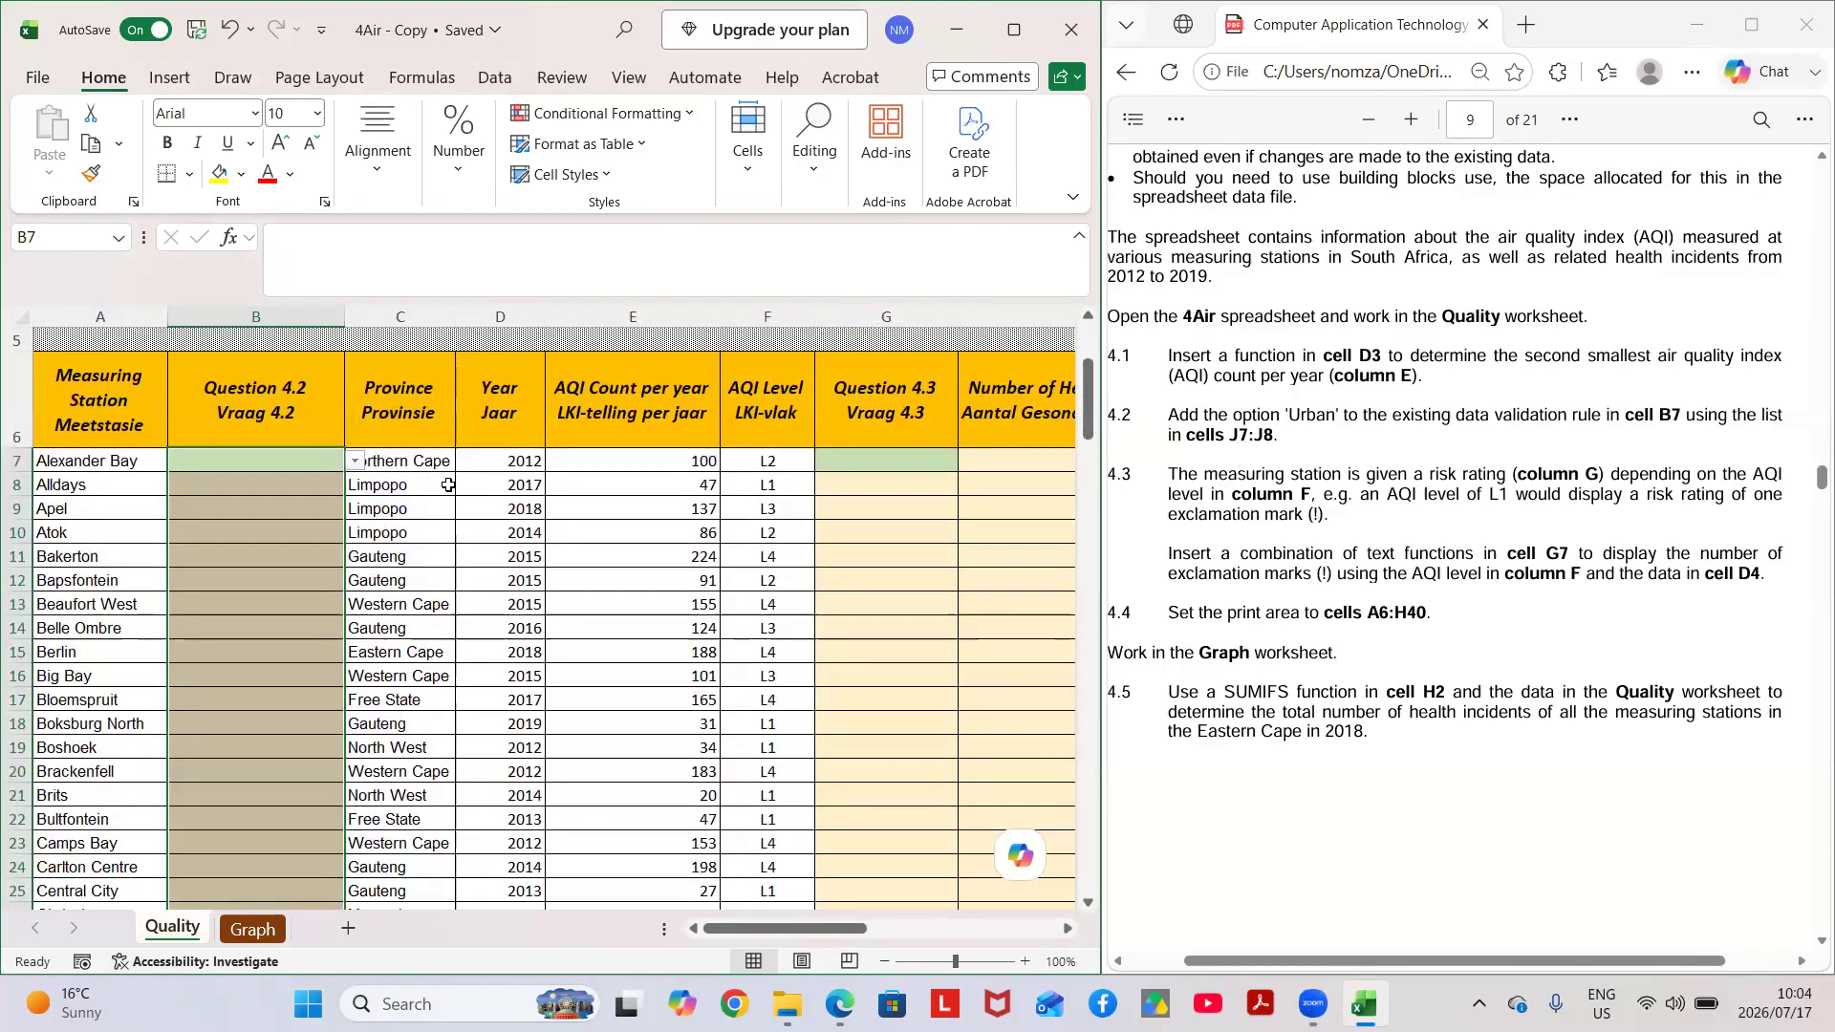
click(495, 78)
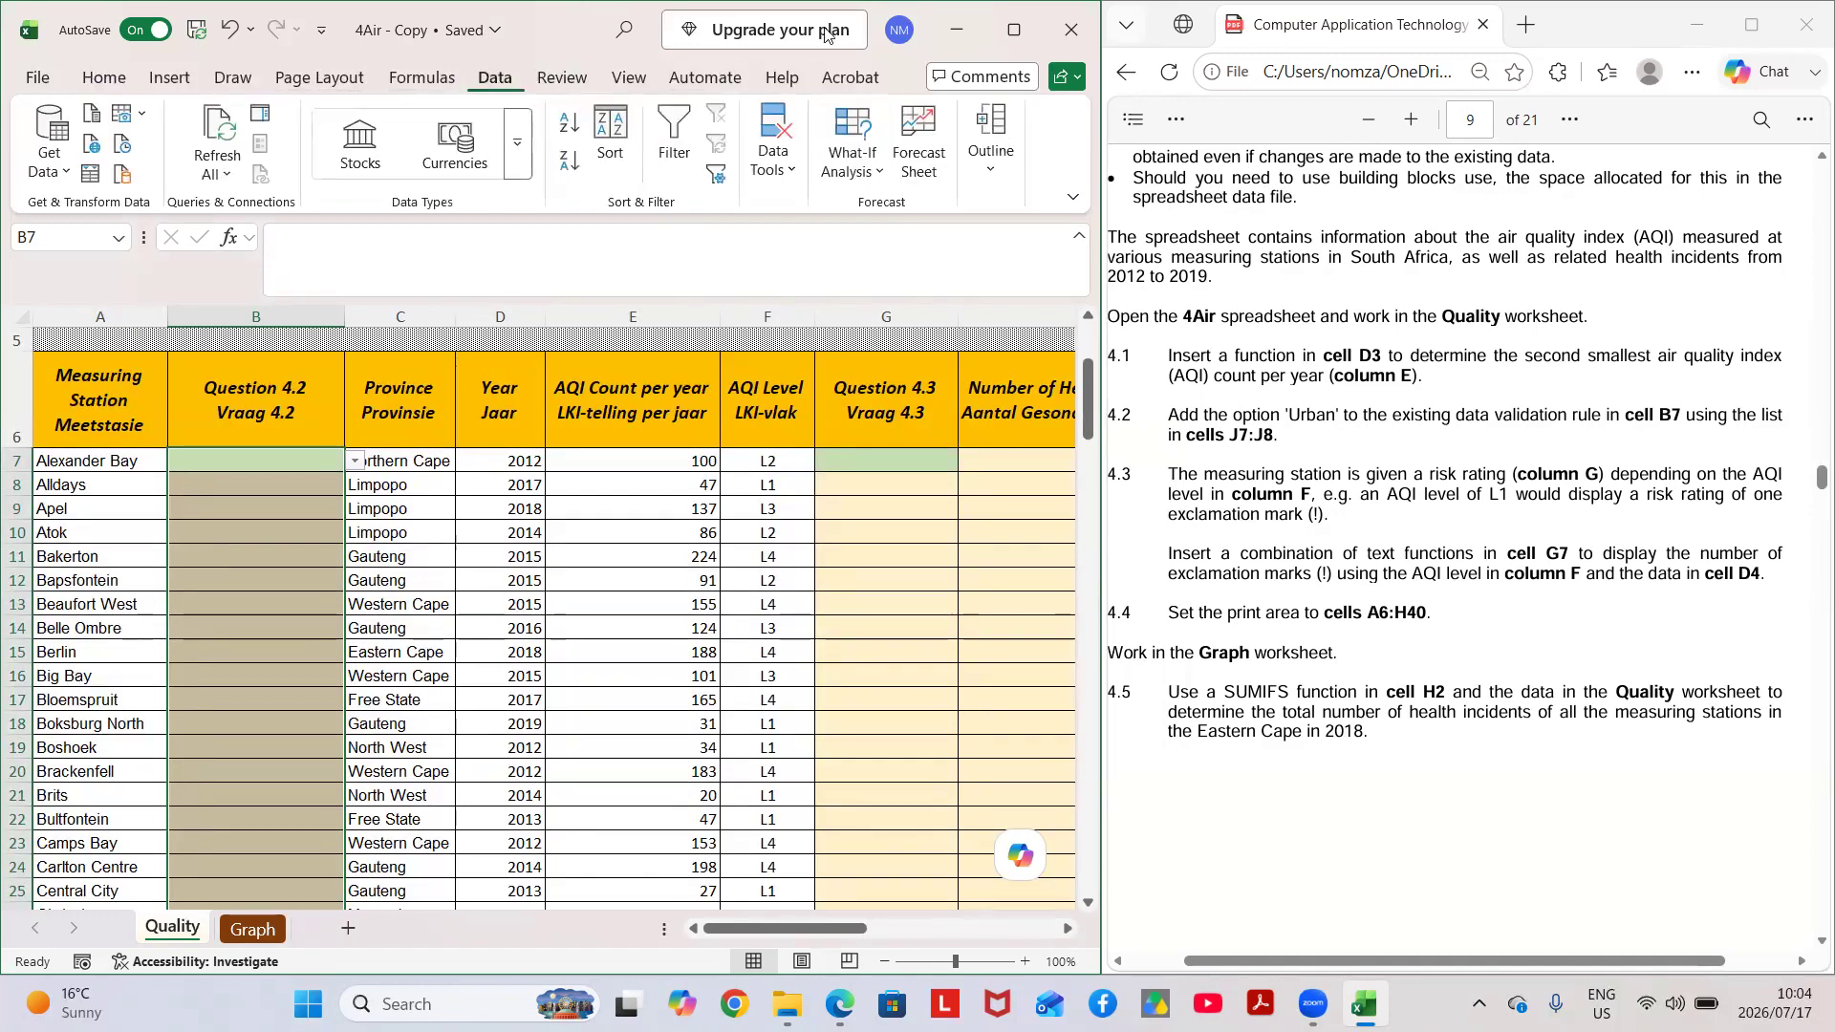
click(1015, 31)
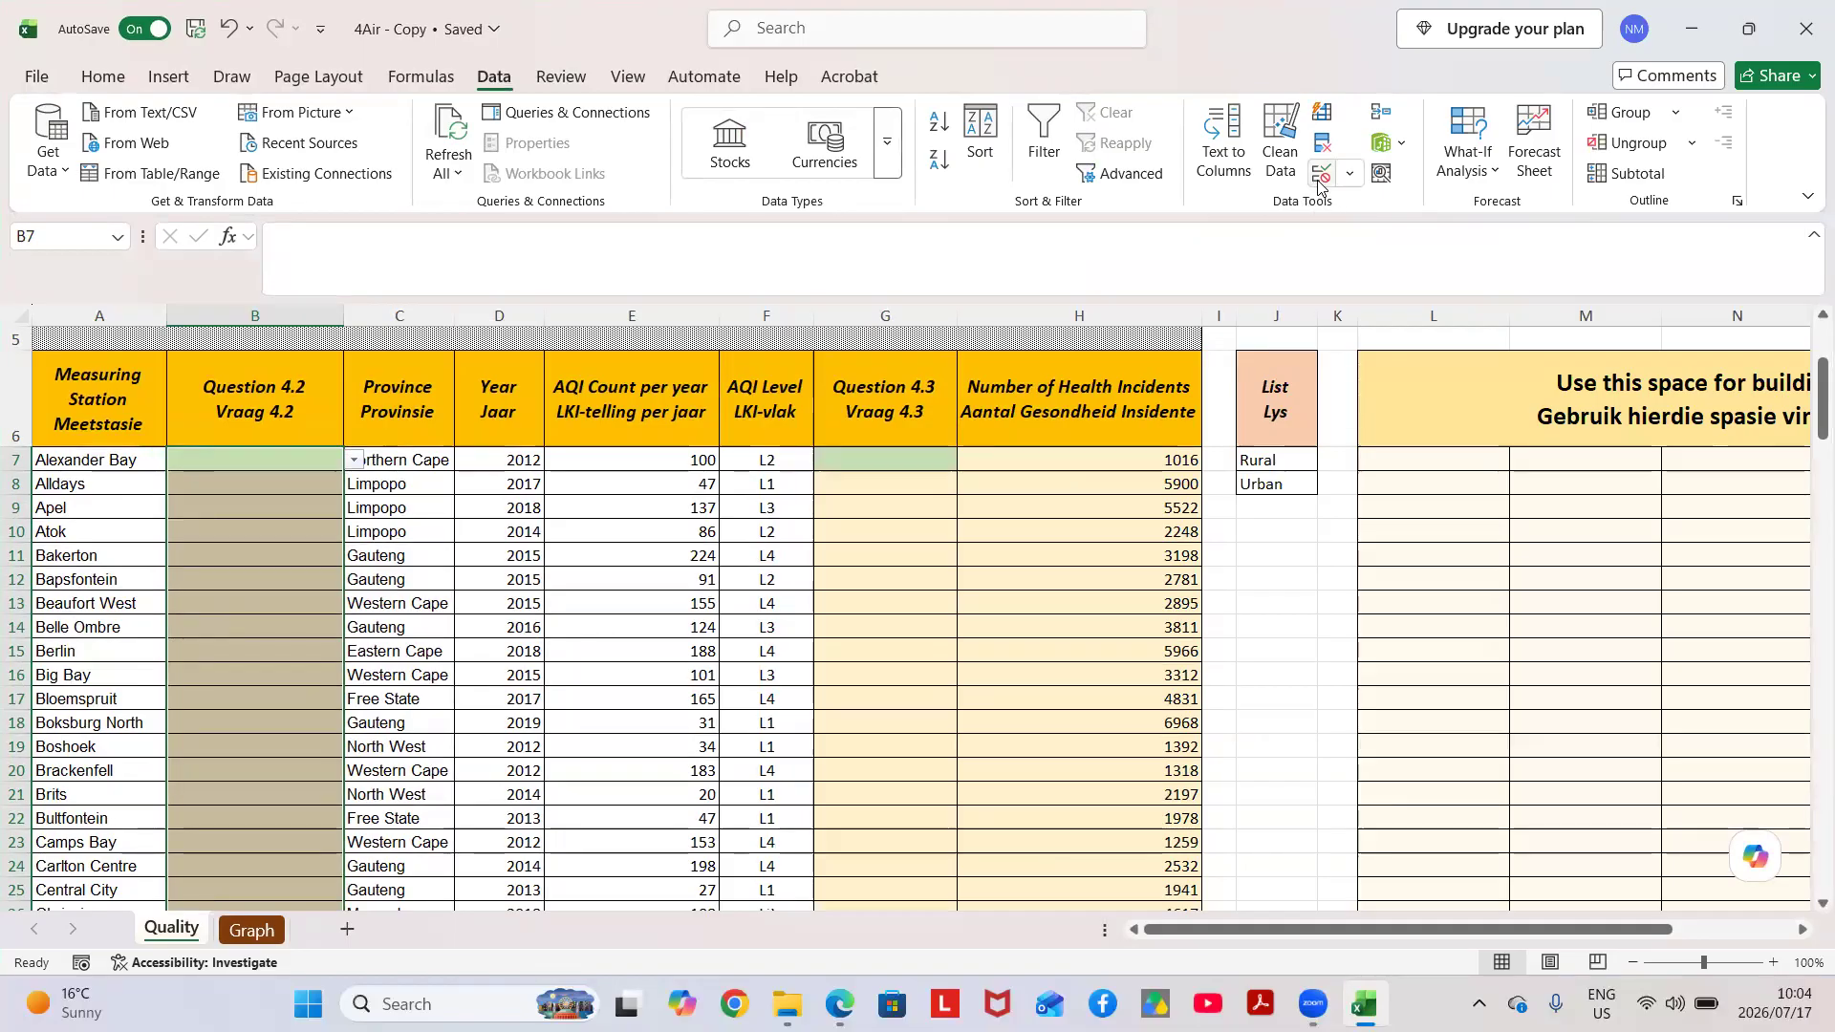
click(1322, 178)
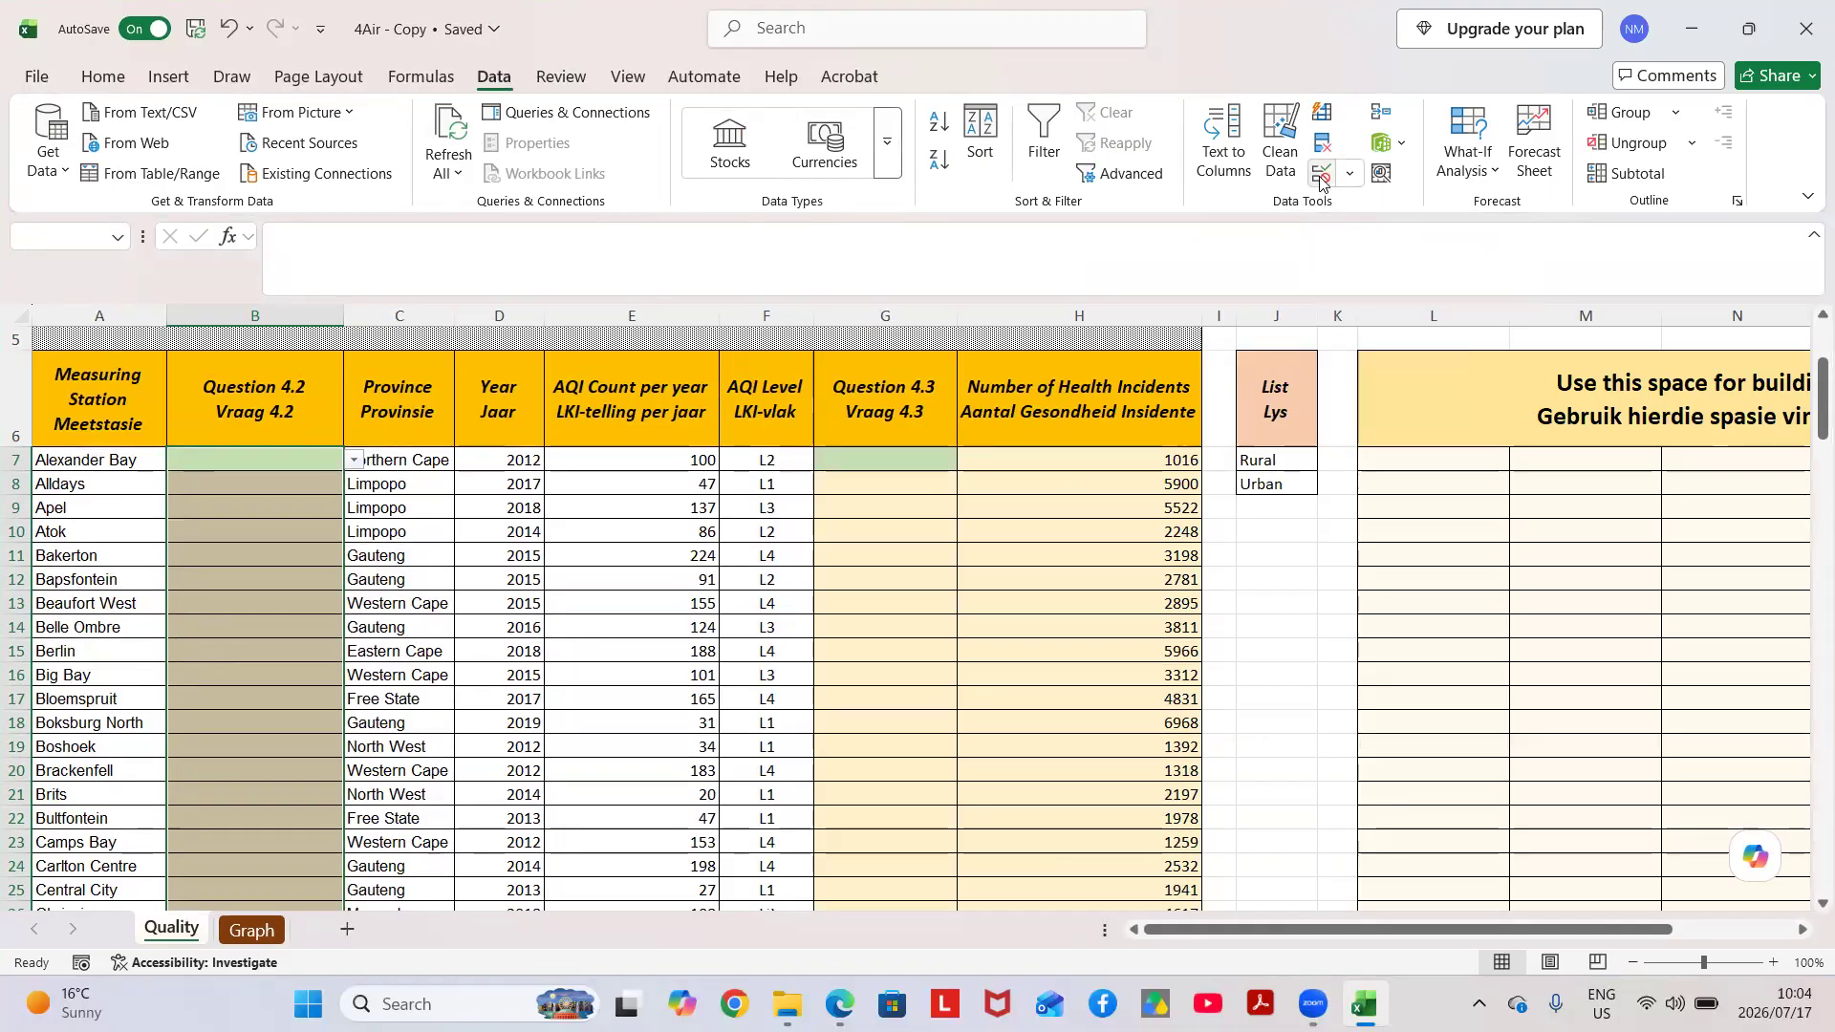
click(881, 560)
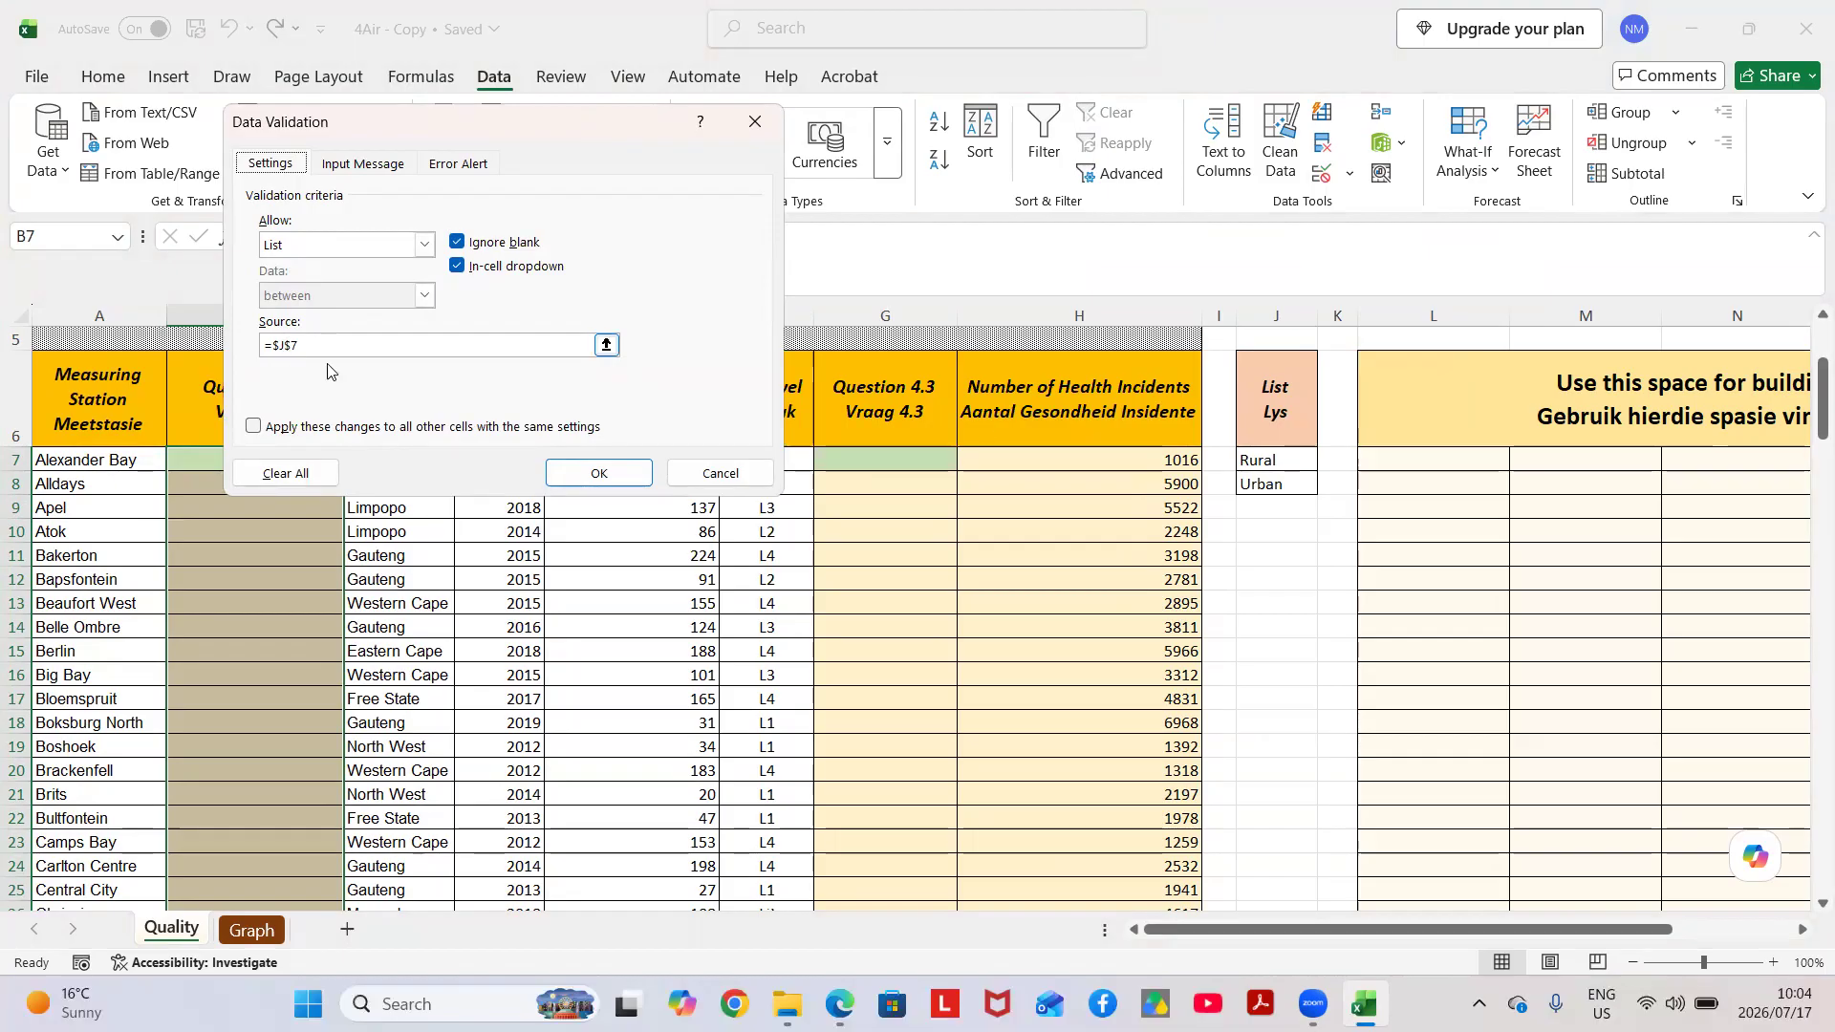
Set the source of the list validation rule to cell $J$8 and apply it to the selected cells.
click(606, 343)
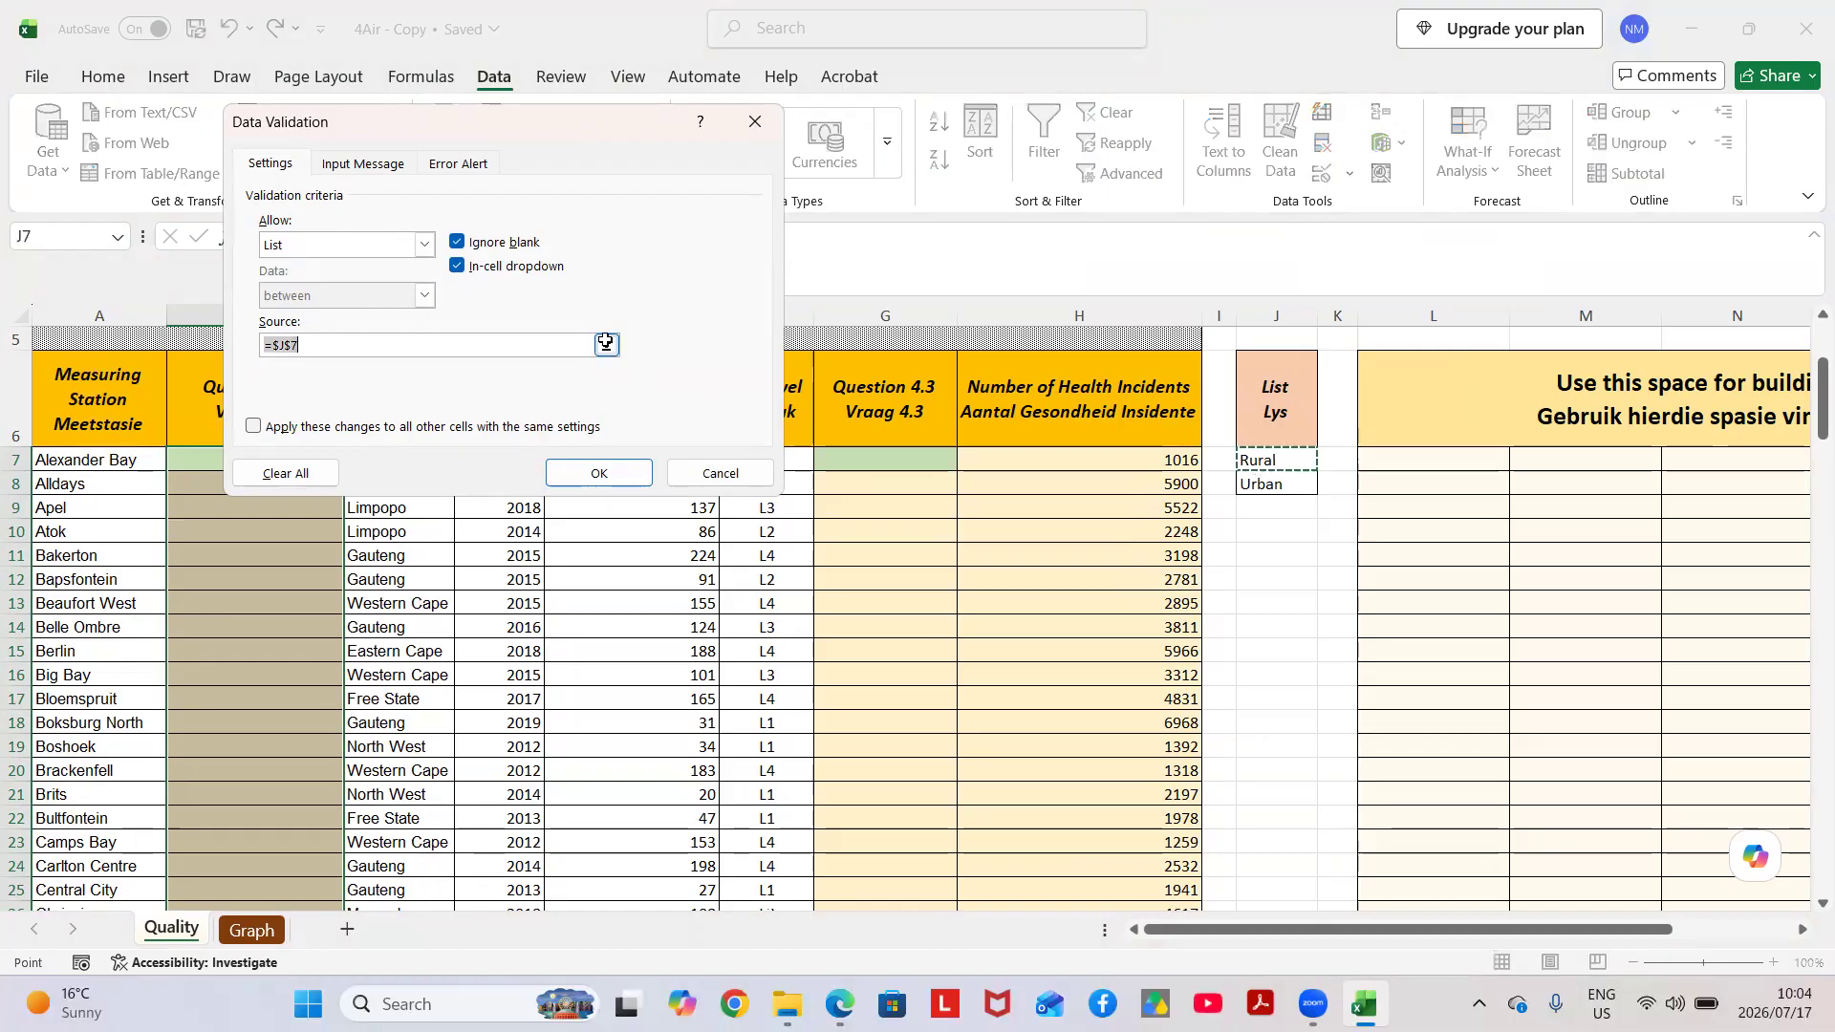
click(771, 153)
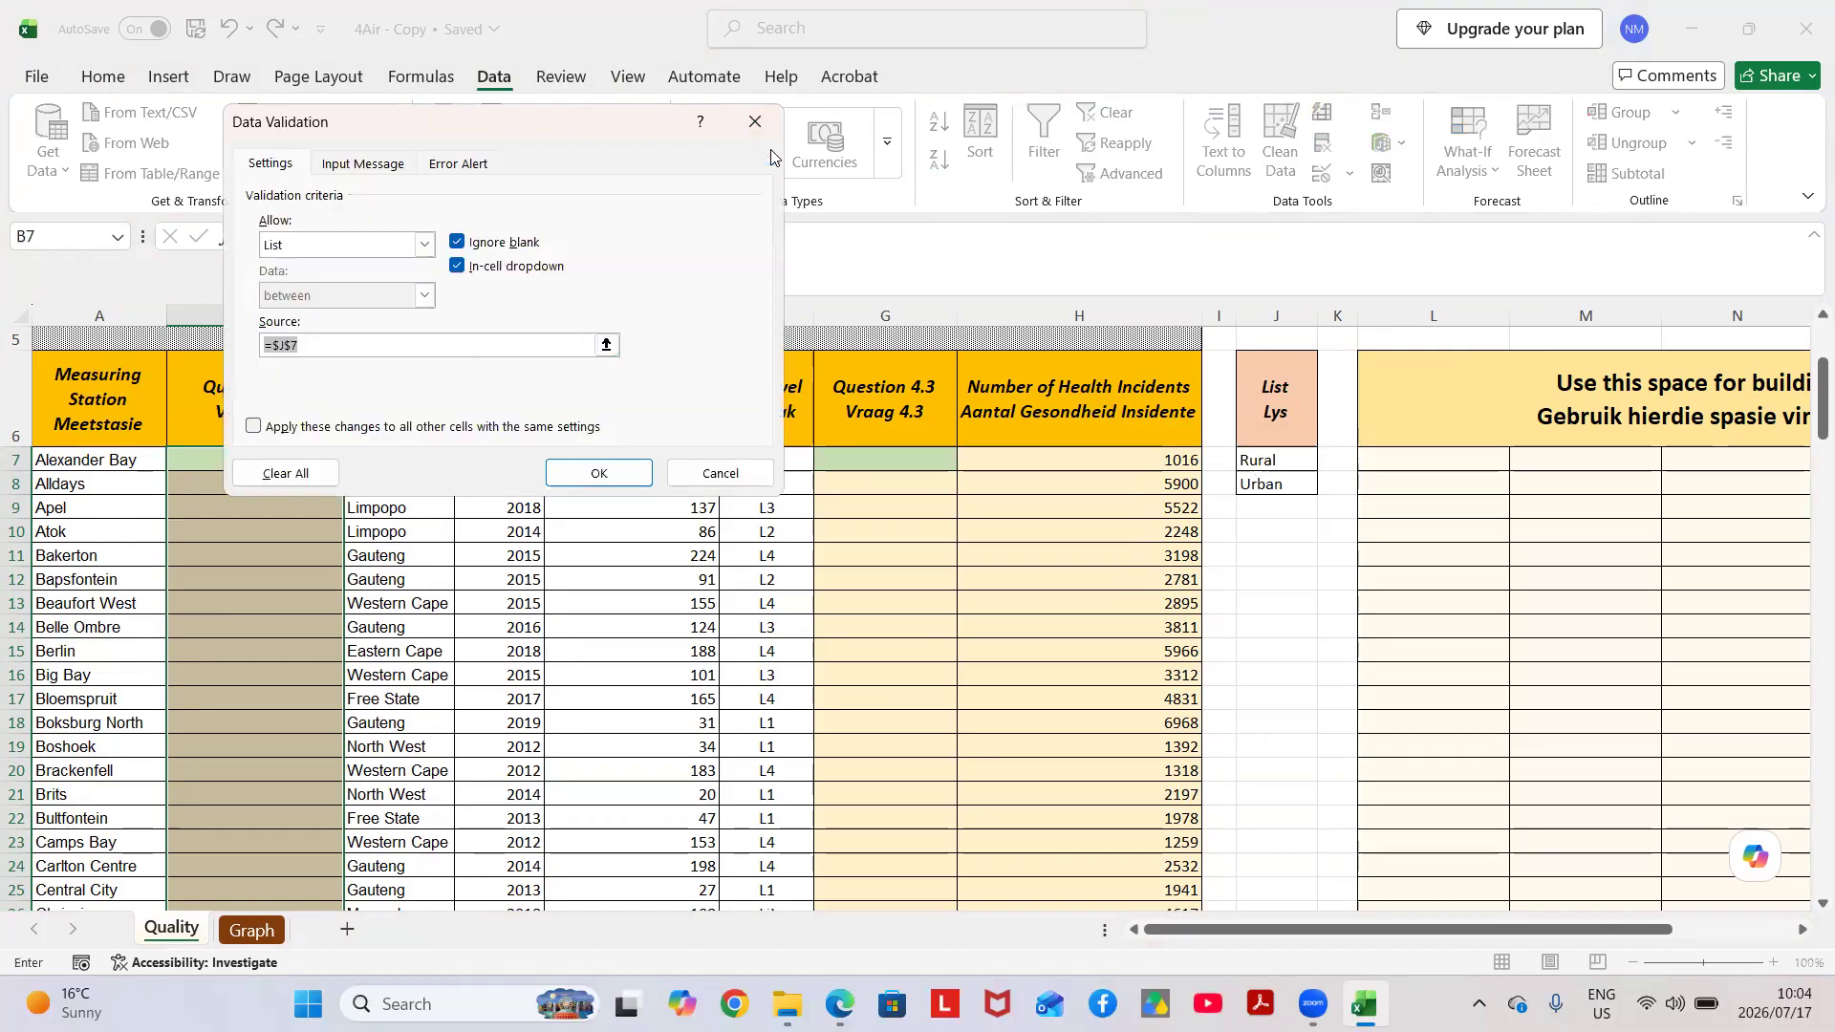
click(606, 343)
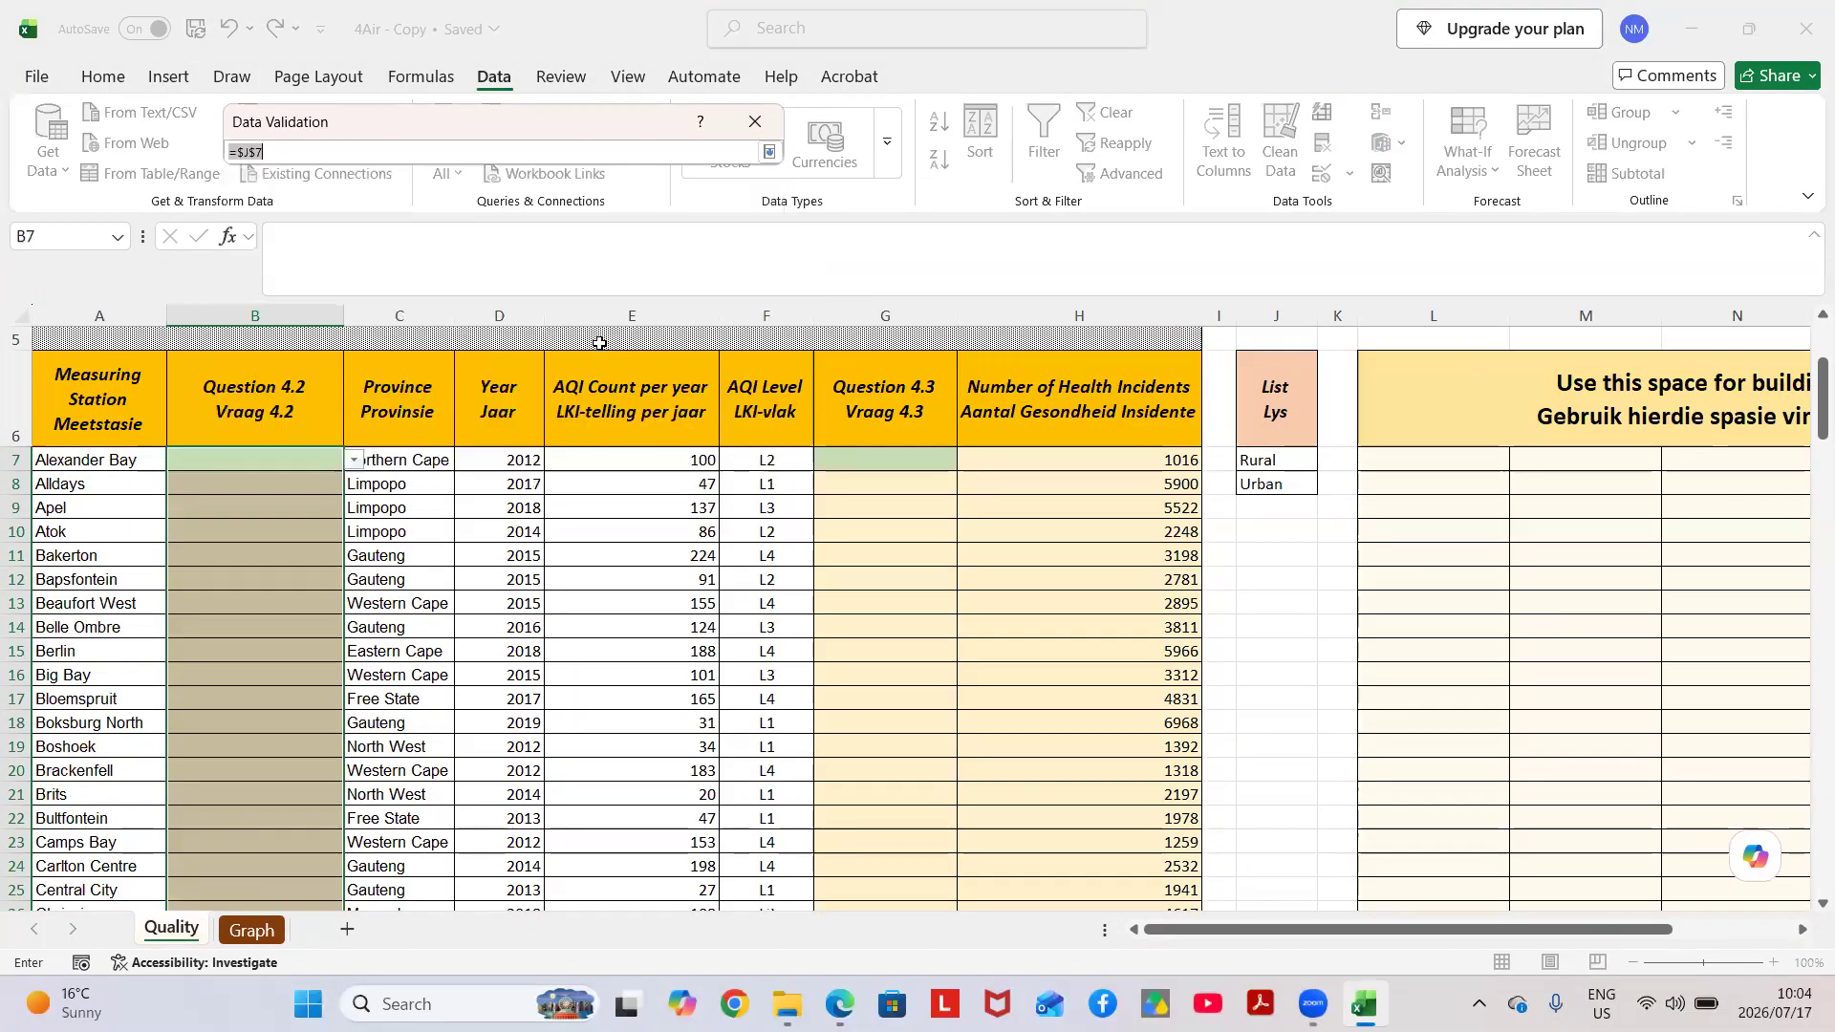
click(1279, 485)
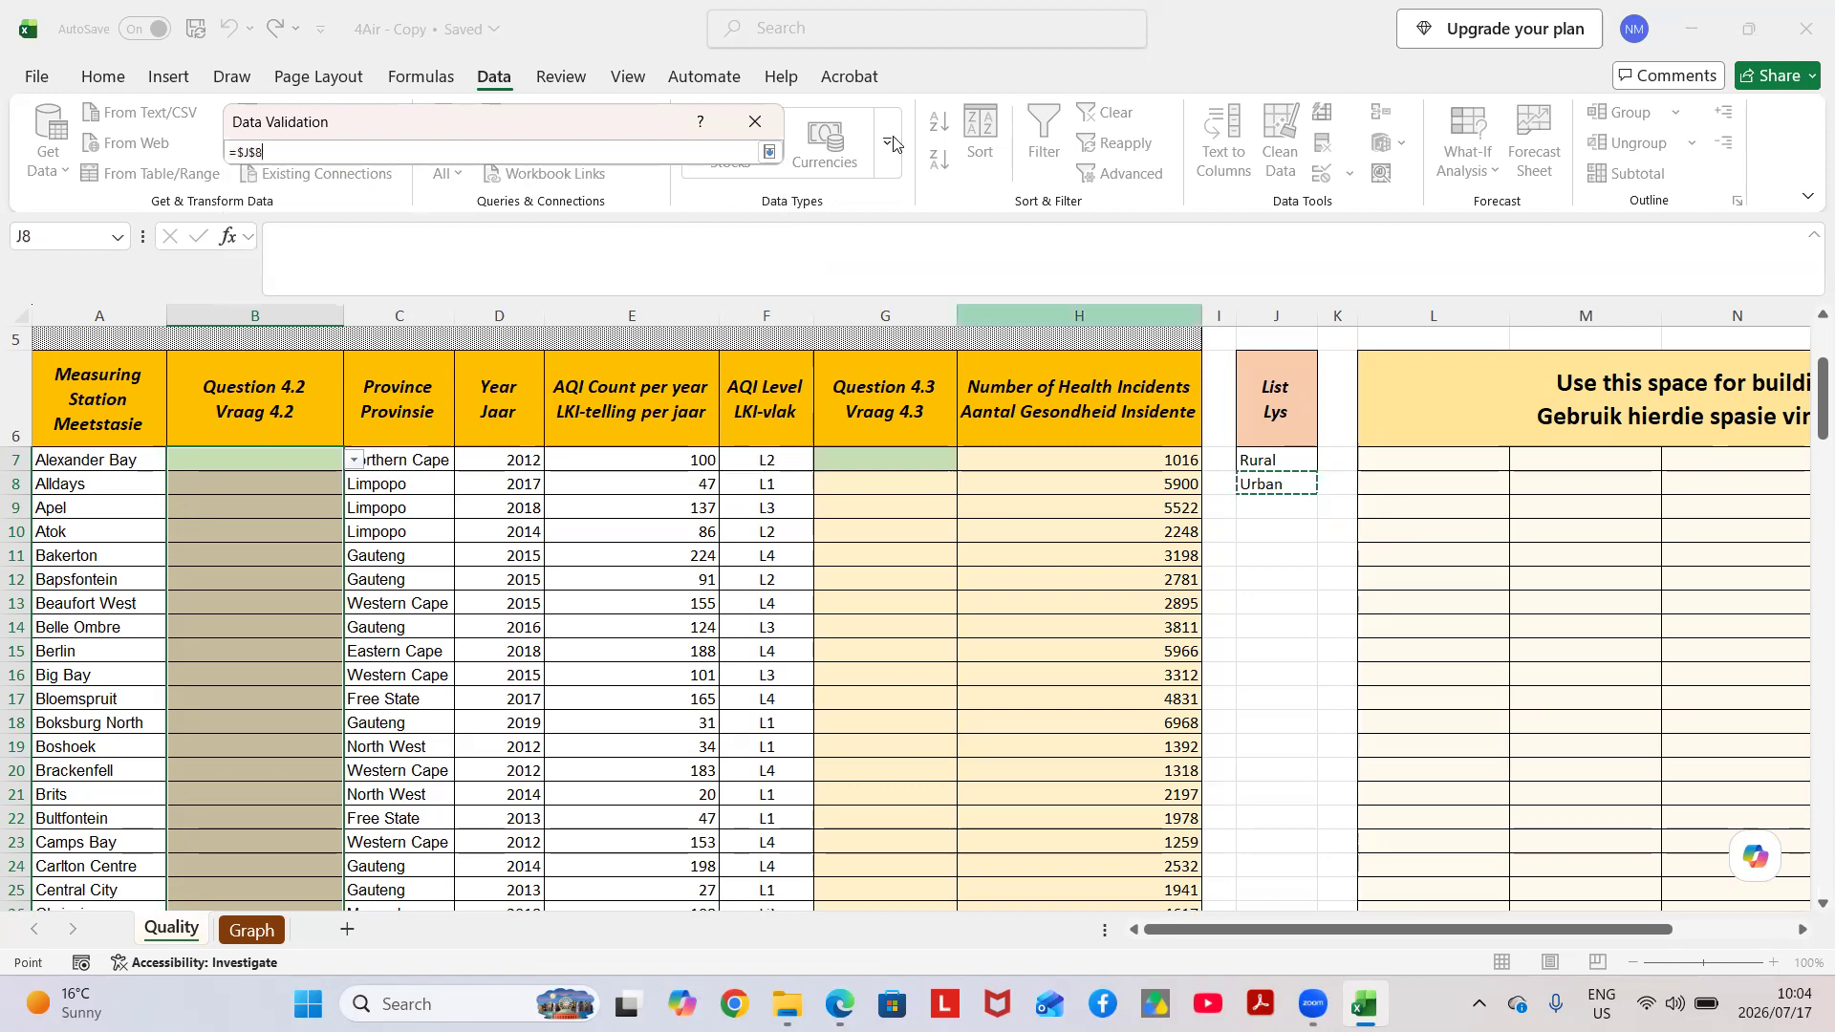
click(772, 153)
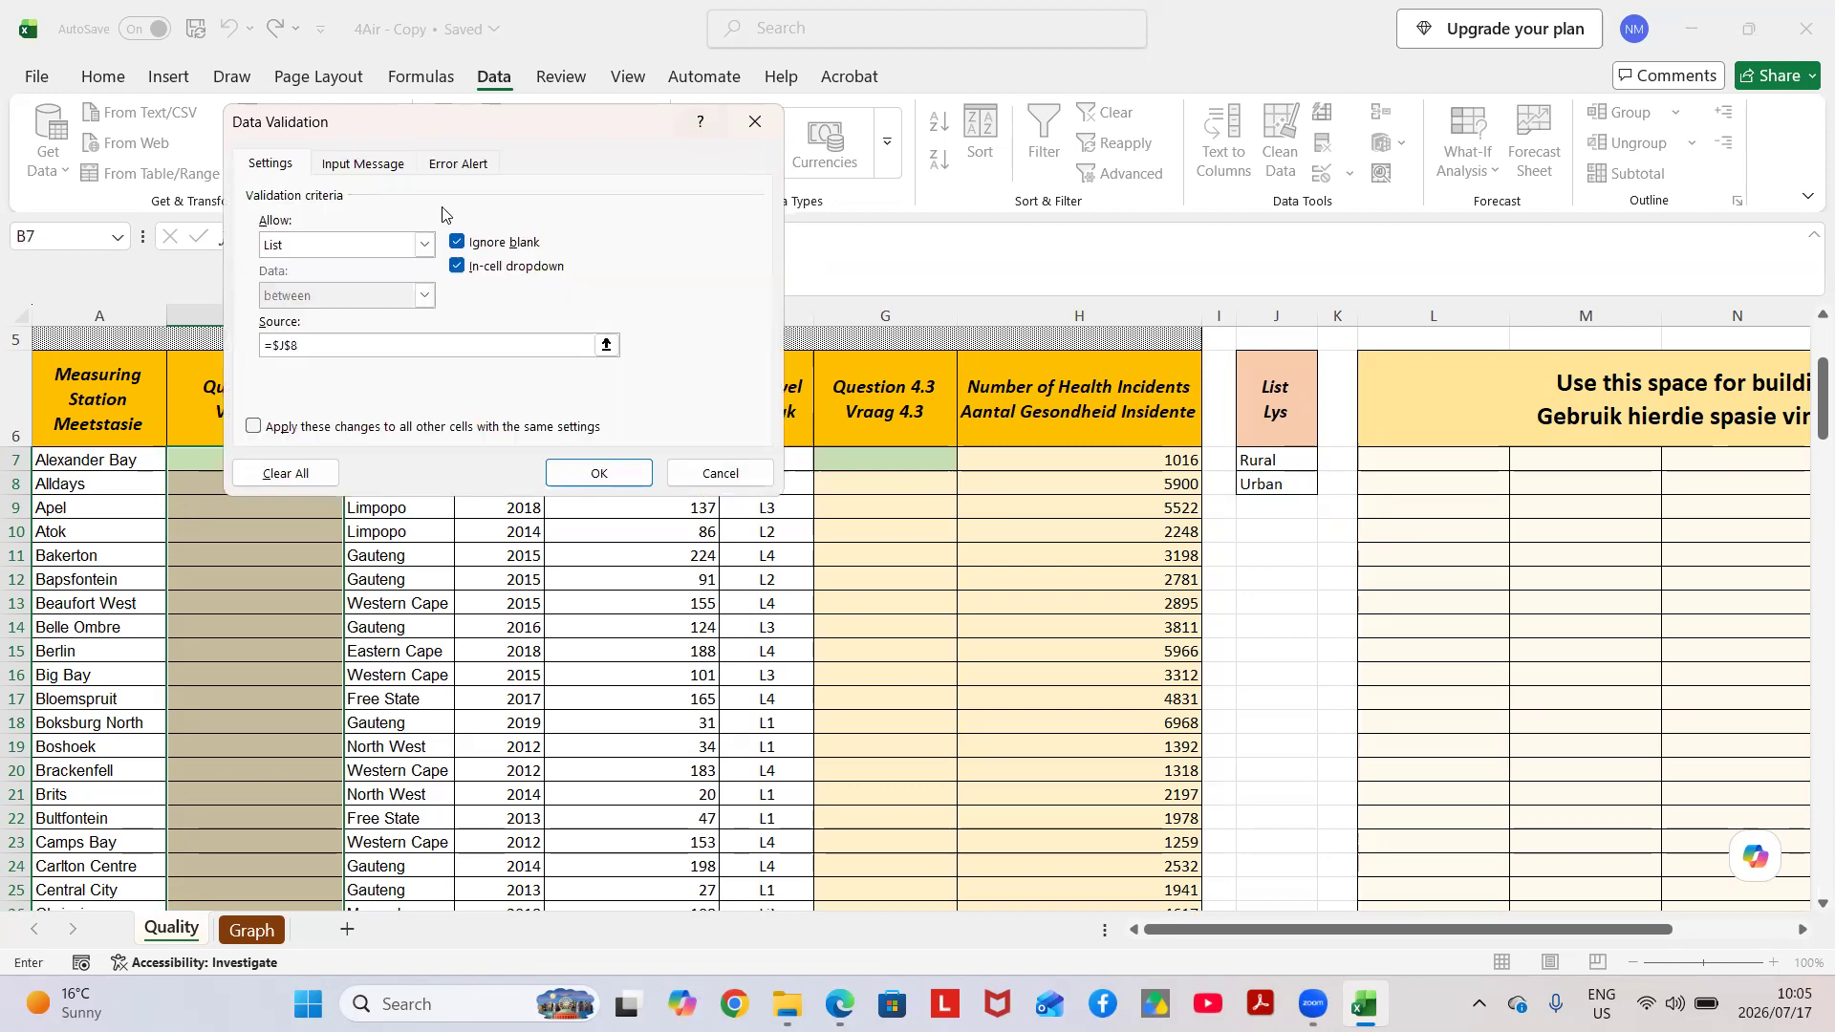
click(588, 476)
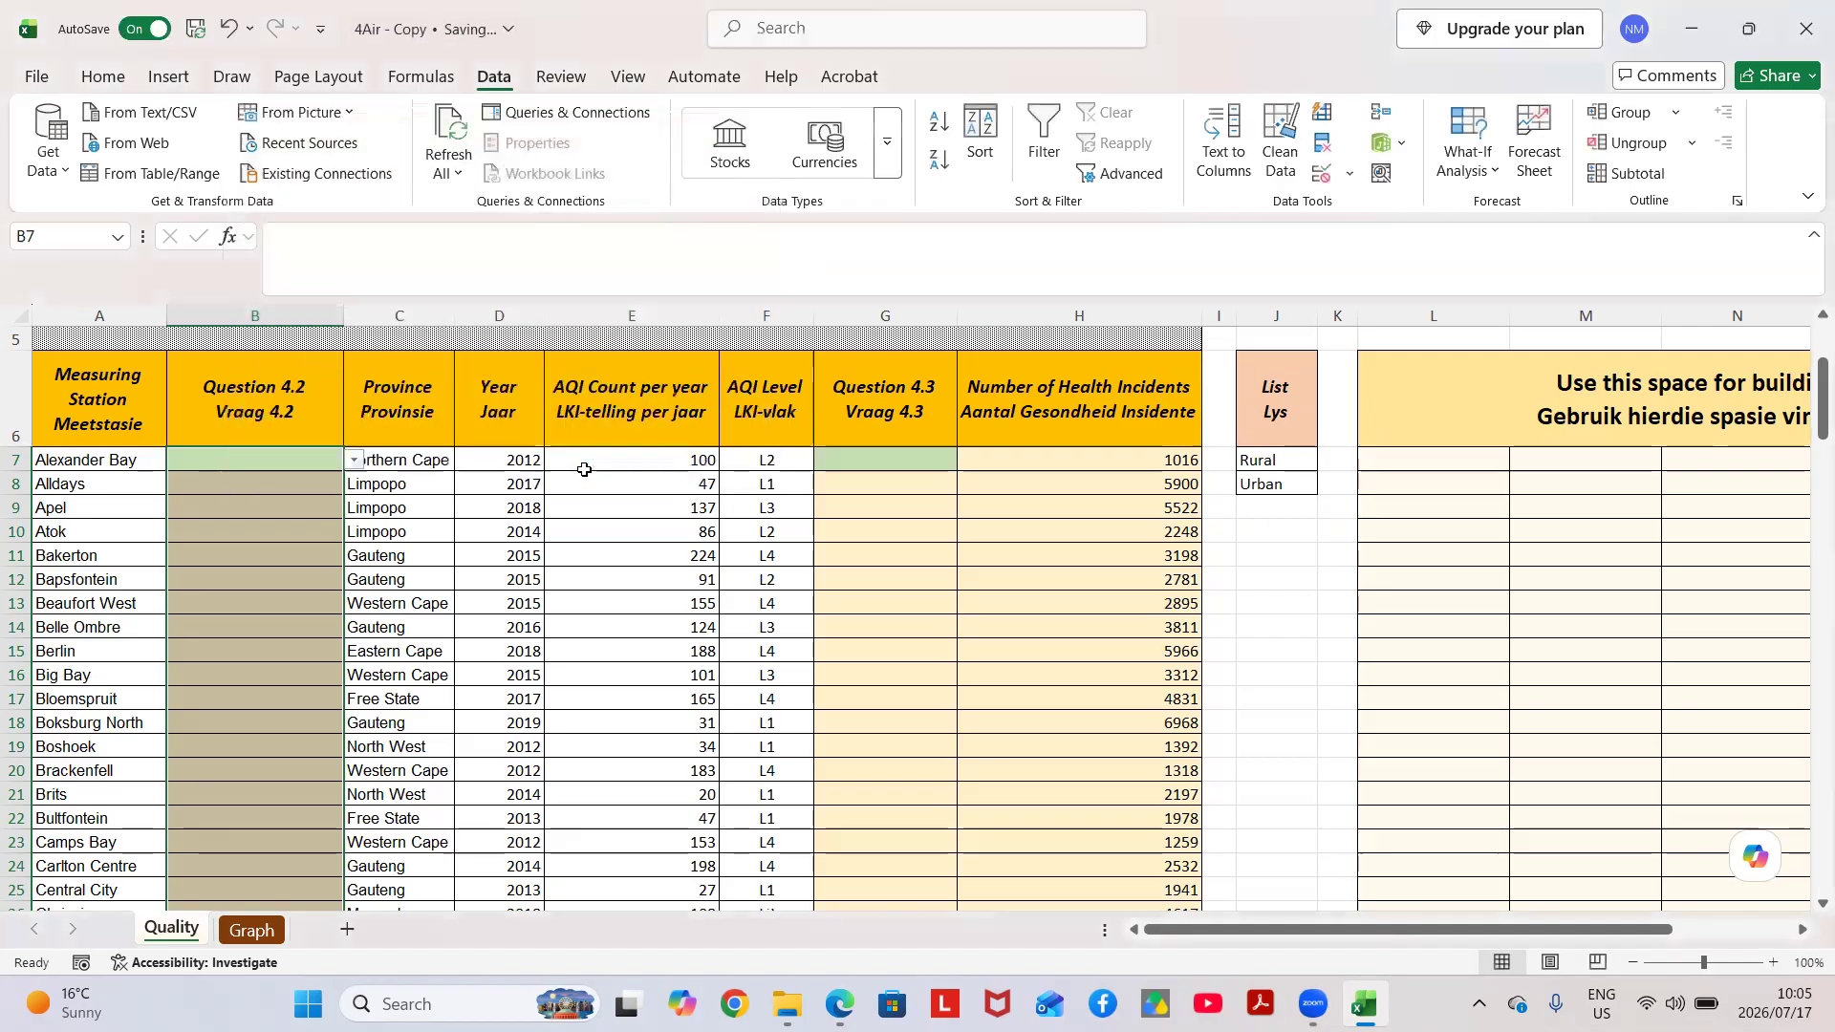
Choose Urban from the validation list for Alexander Bay in cell B7 and for Alldays in cell B8.
click(355, 460)
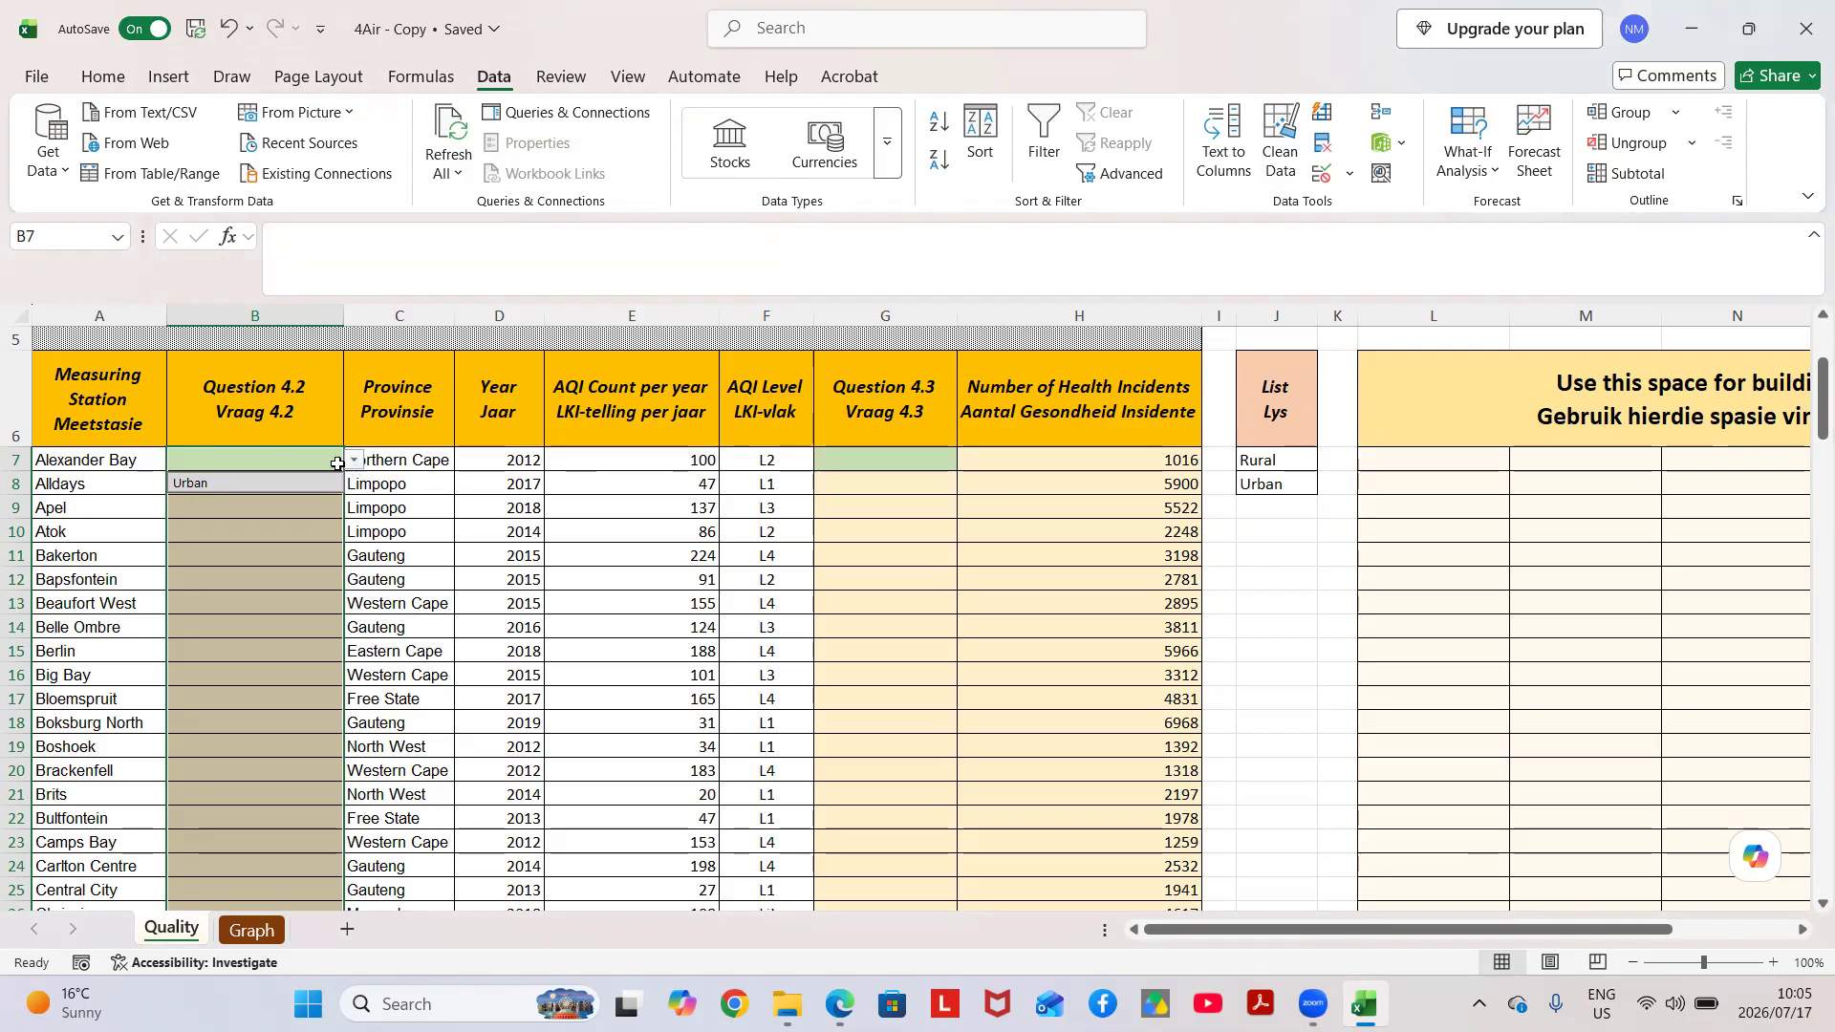
click(299, 492)
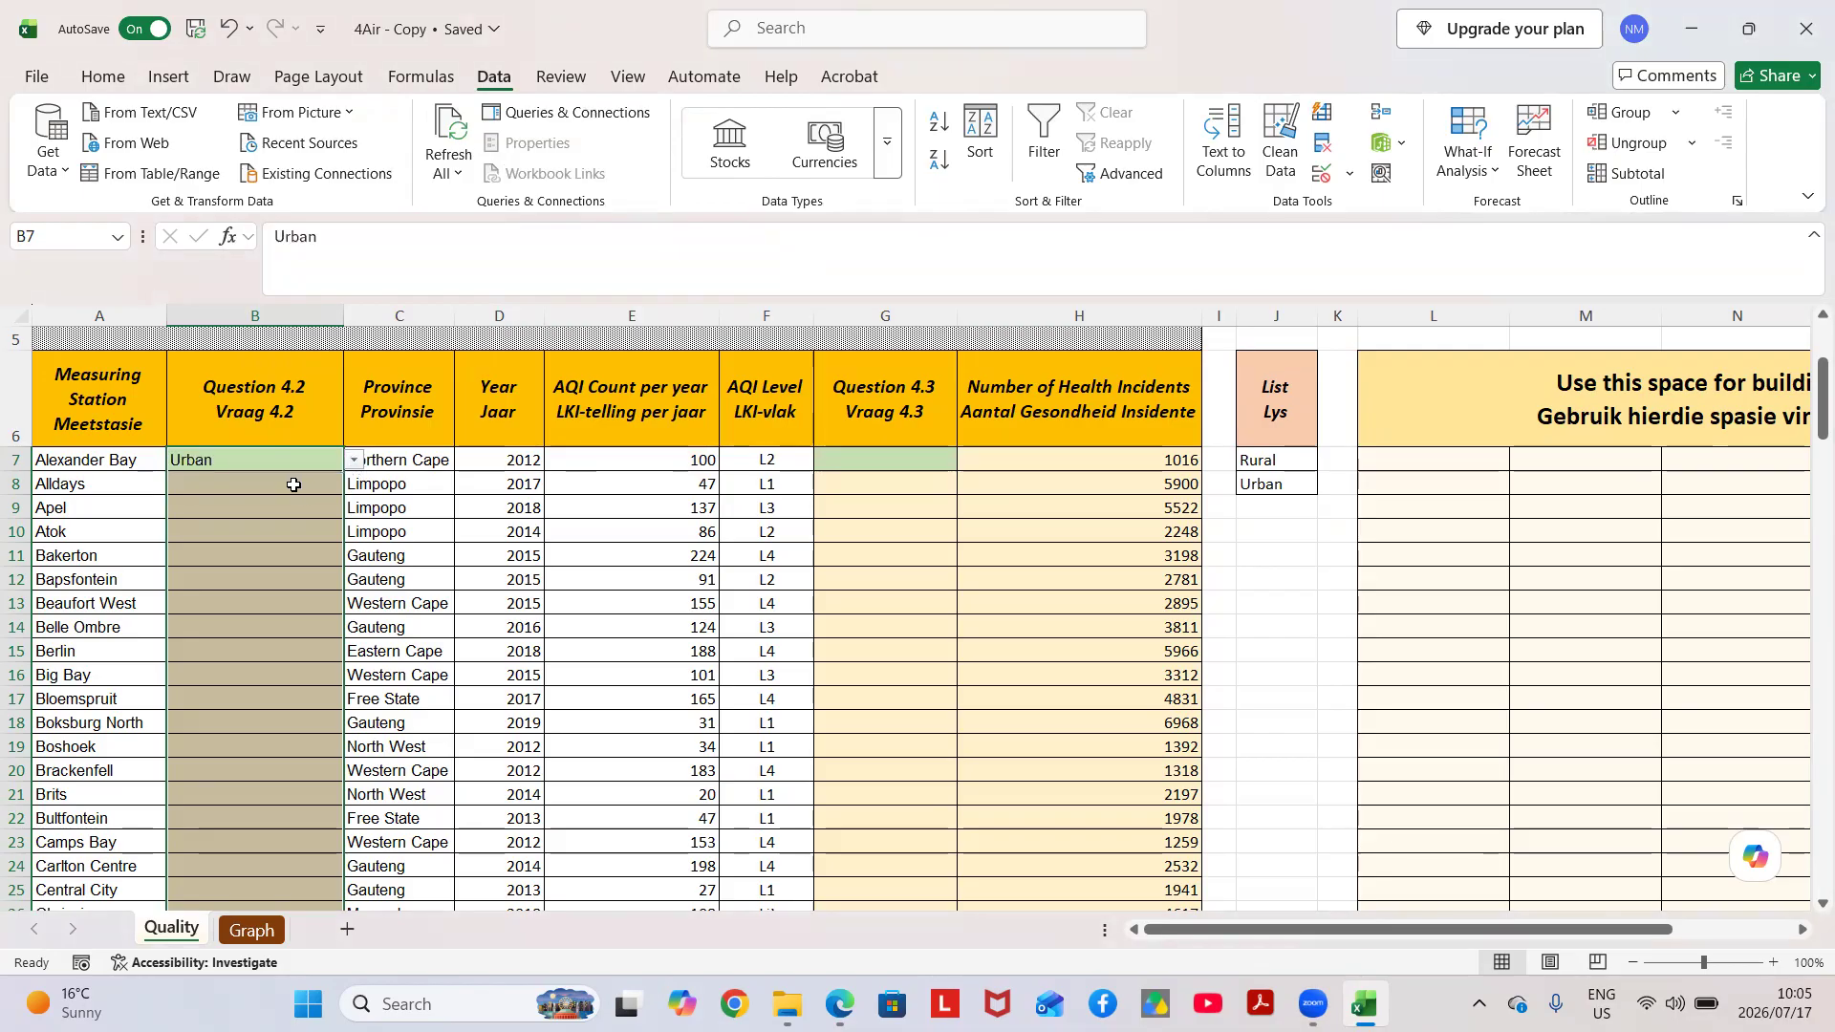
click(294, 487)
click(354, 486)
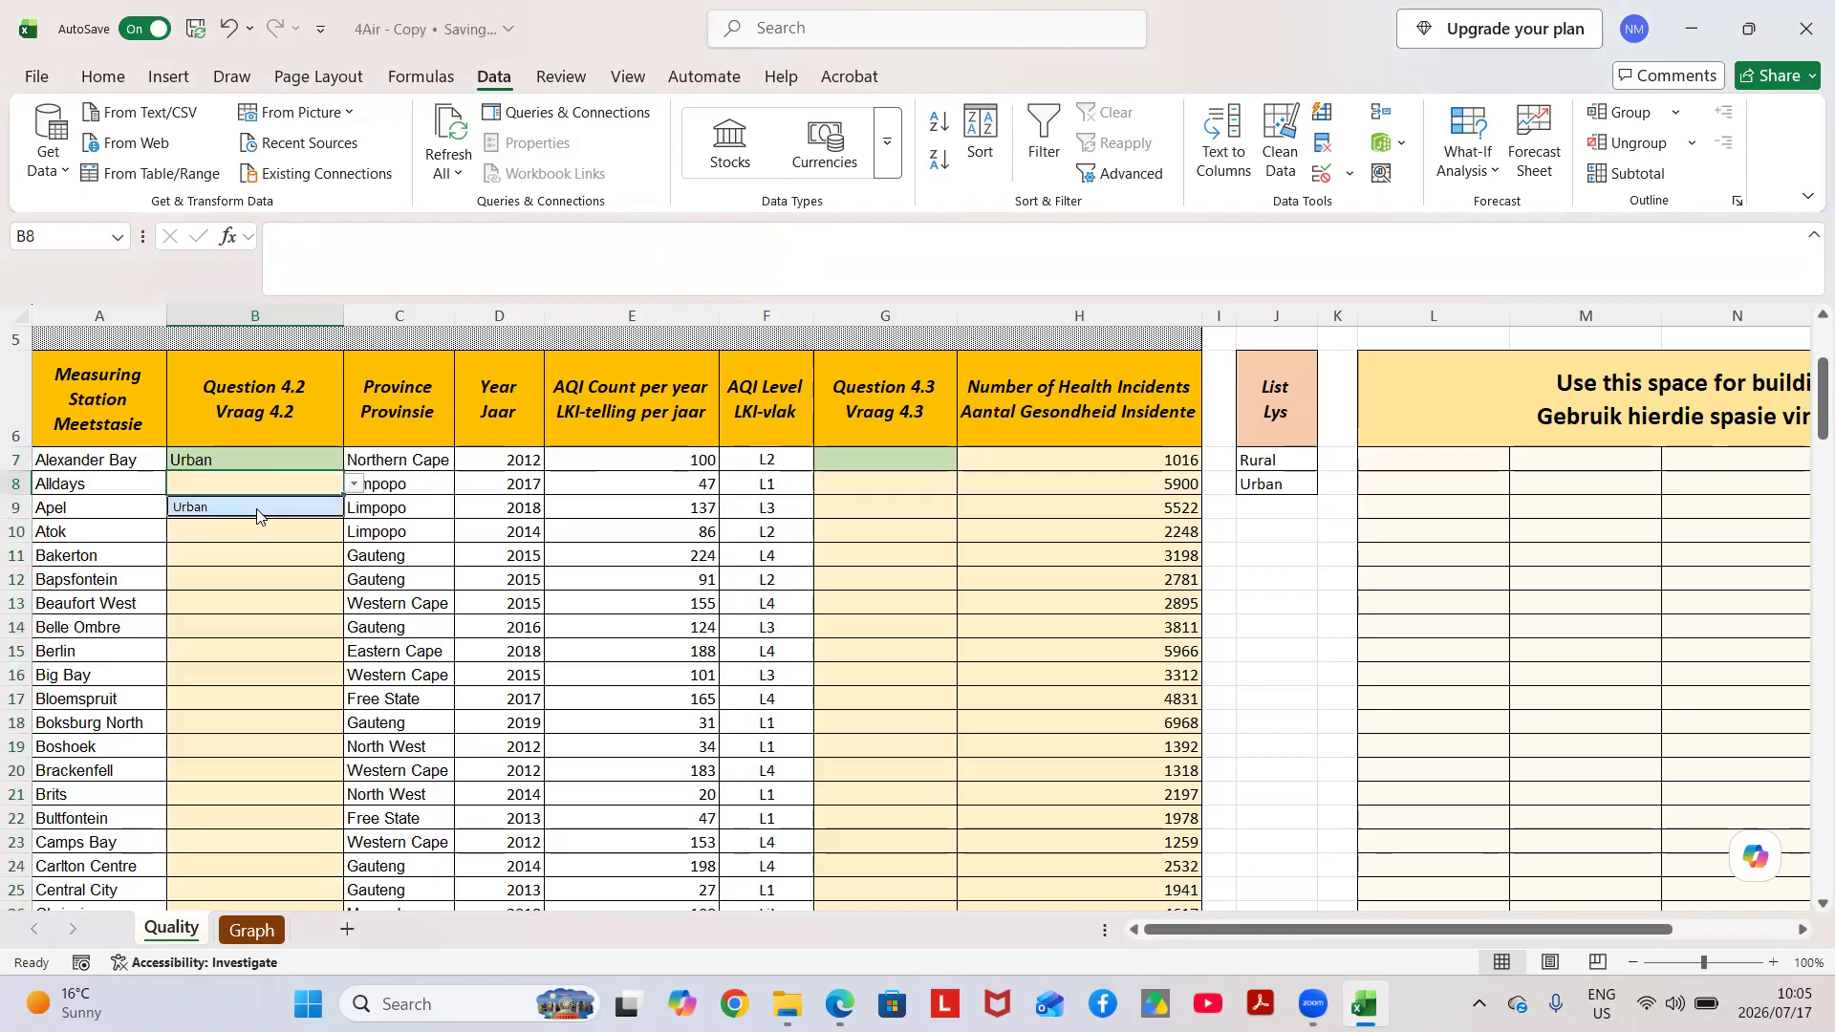
click(254, 512)
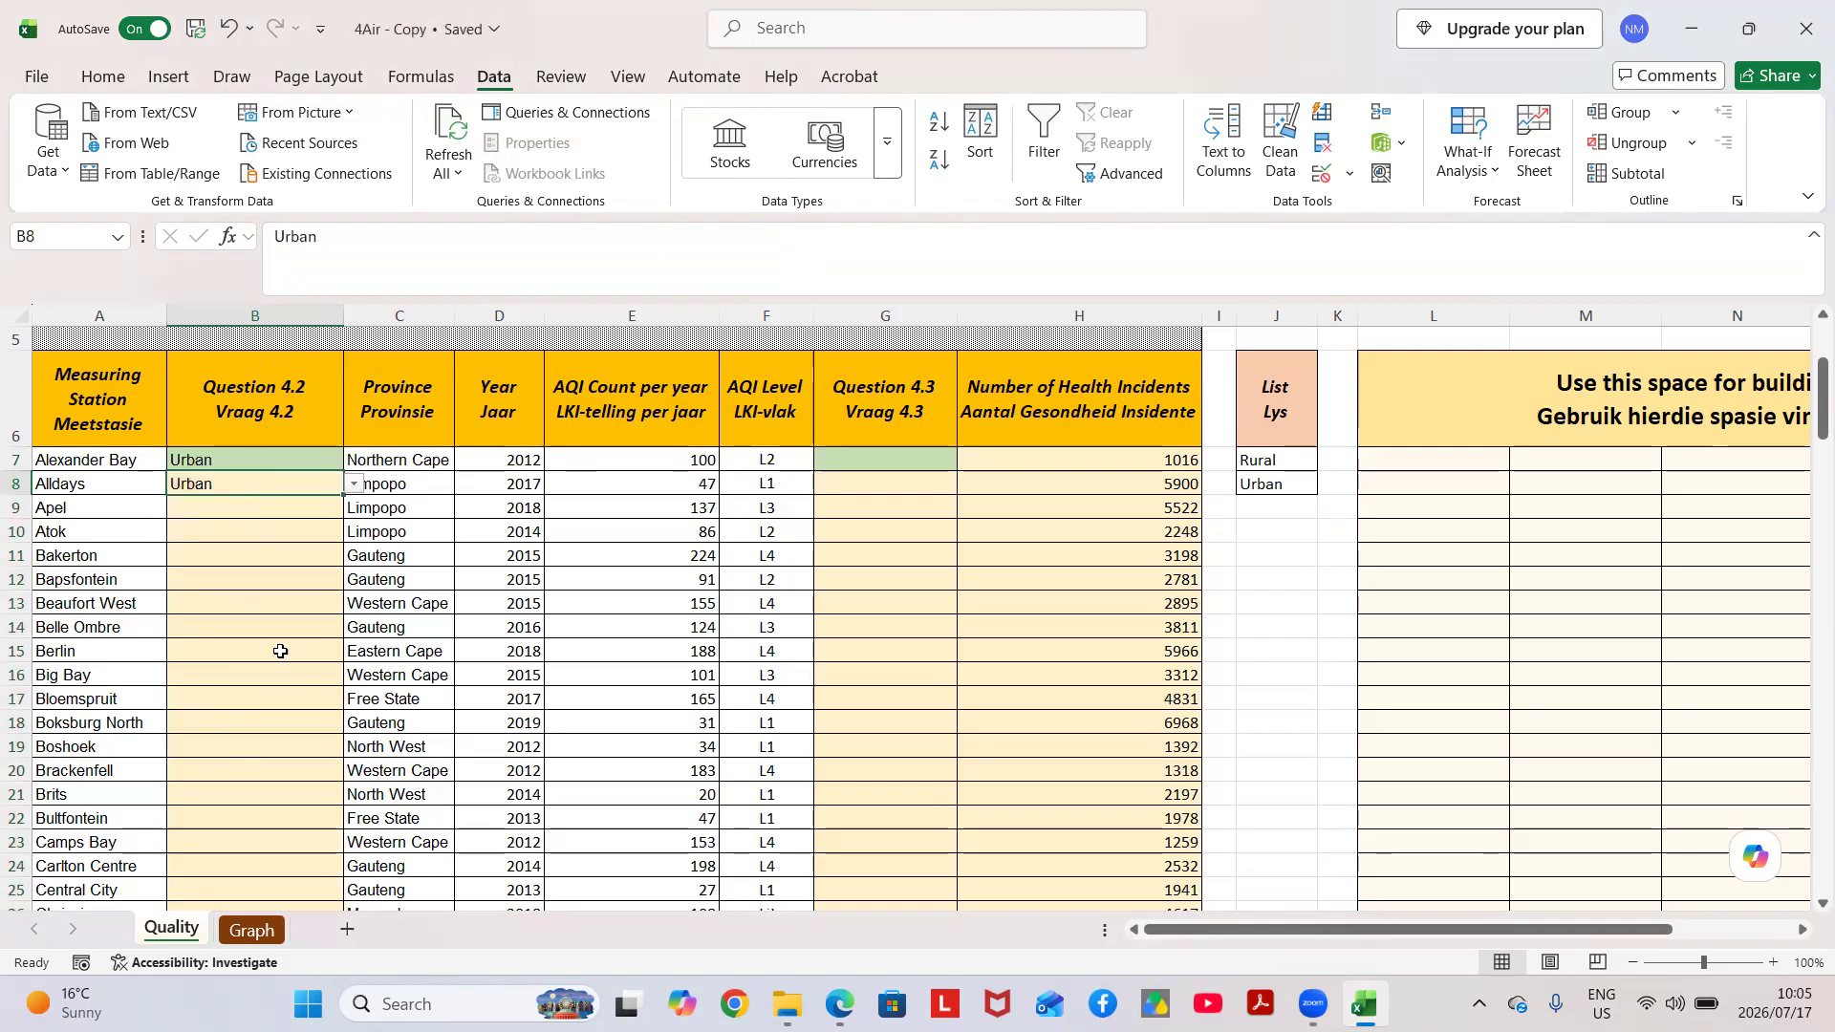
Arrange the workbook side by side with the exam paper and select cell G7 for the Question 4.3 formula.
mouse_move(1750, 29)
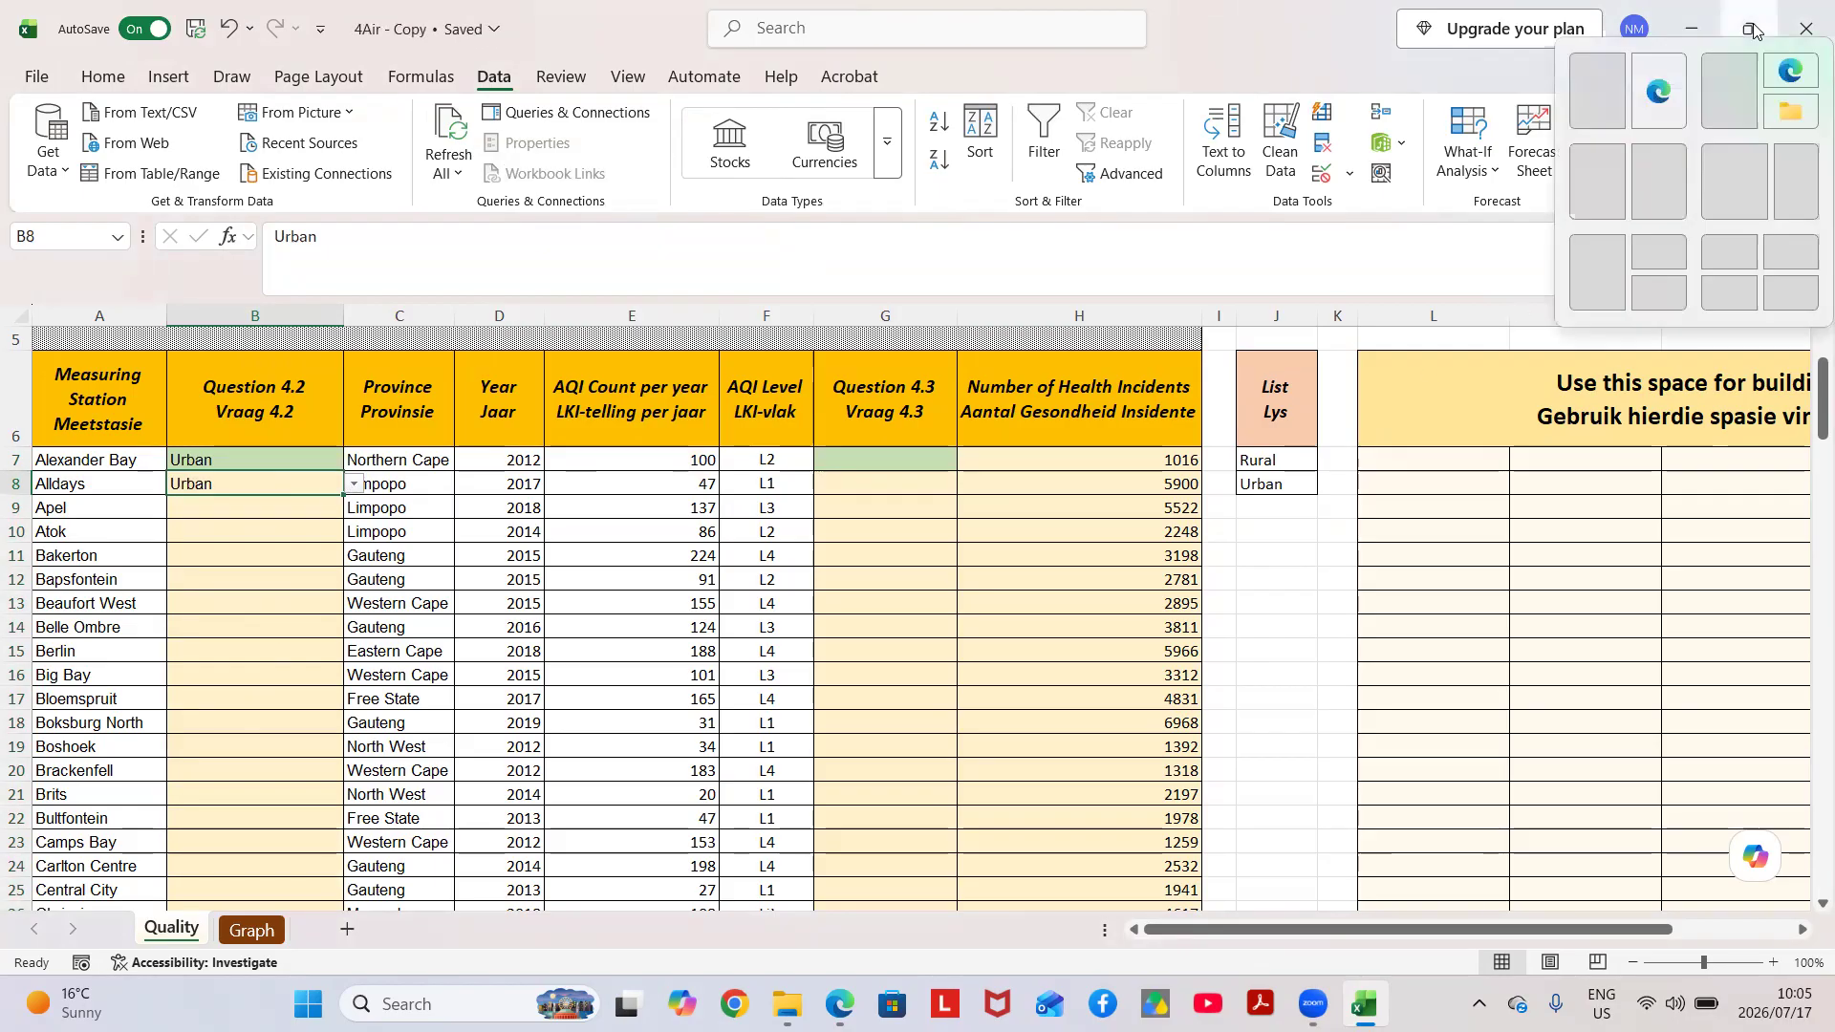
click(1732, 173)
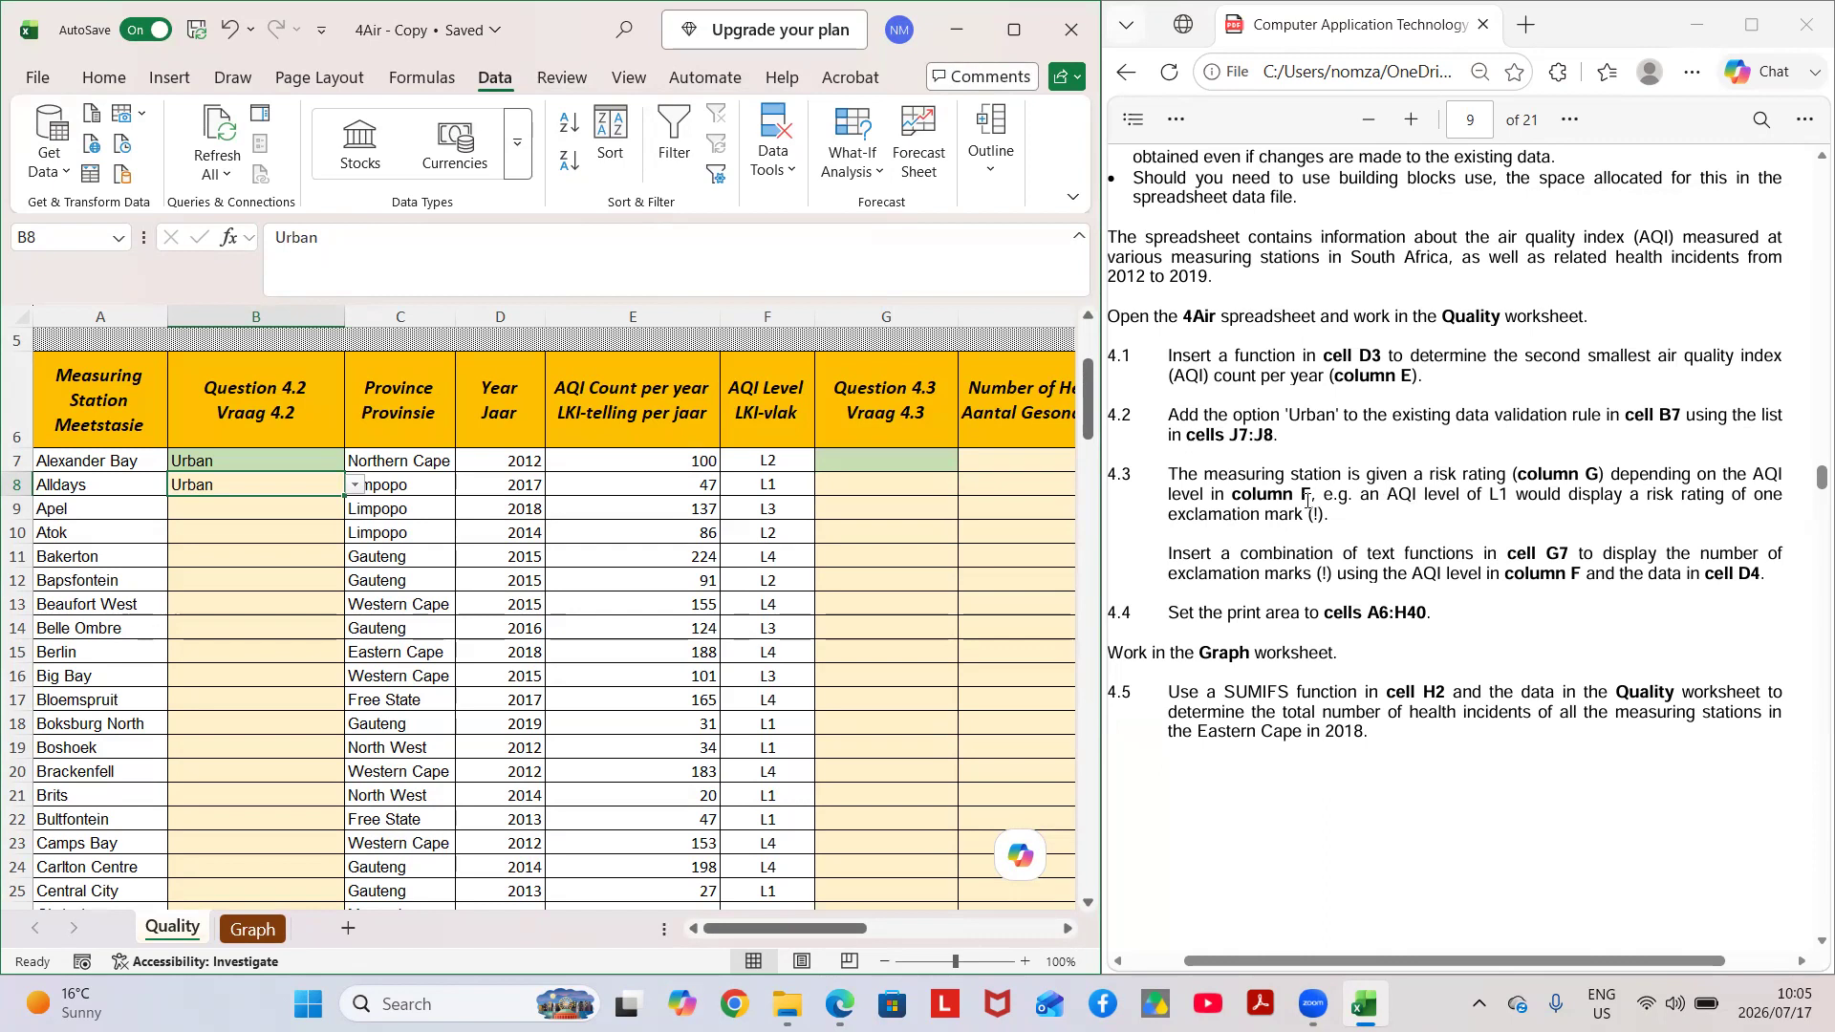
scroll(1308, 501, down, 1)
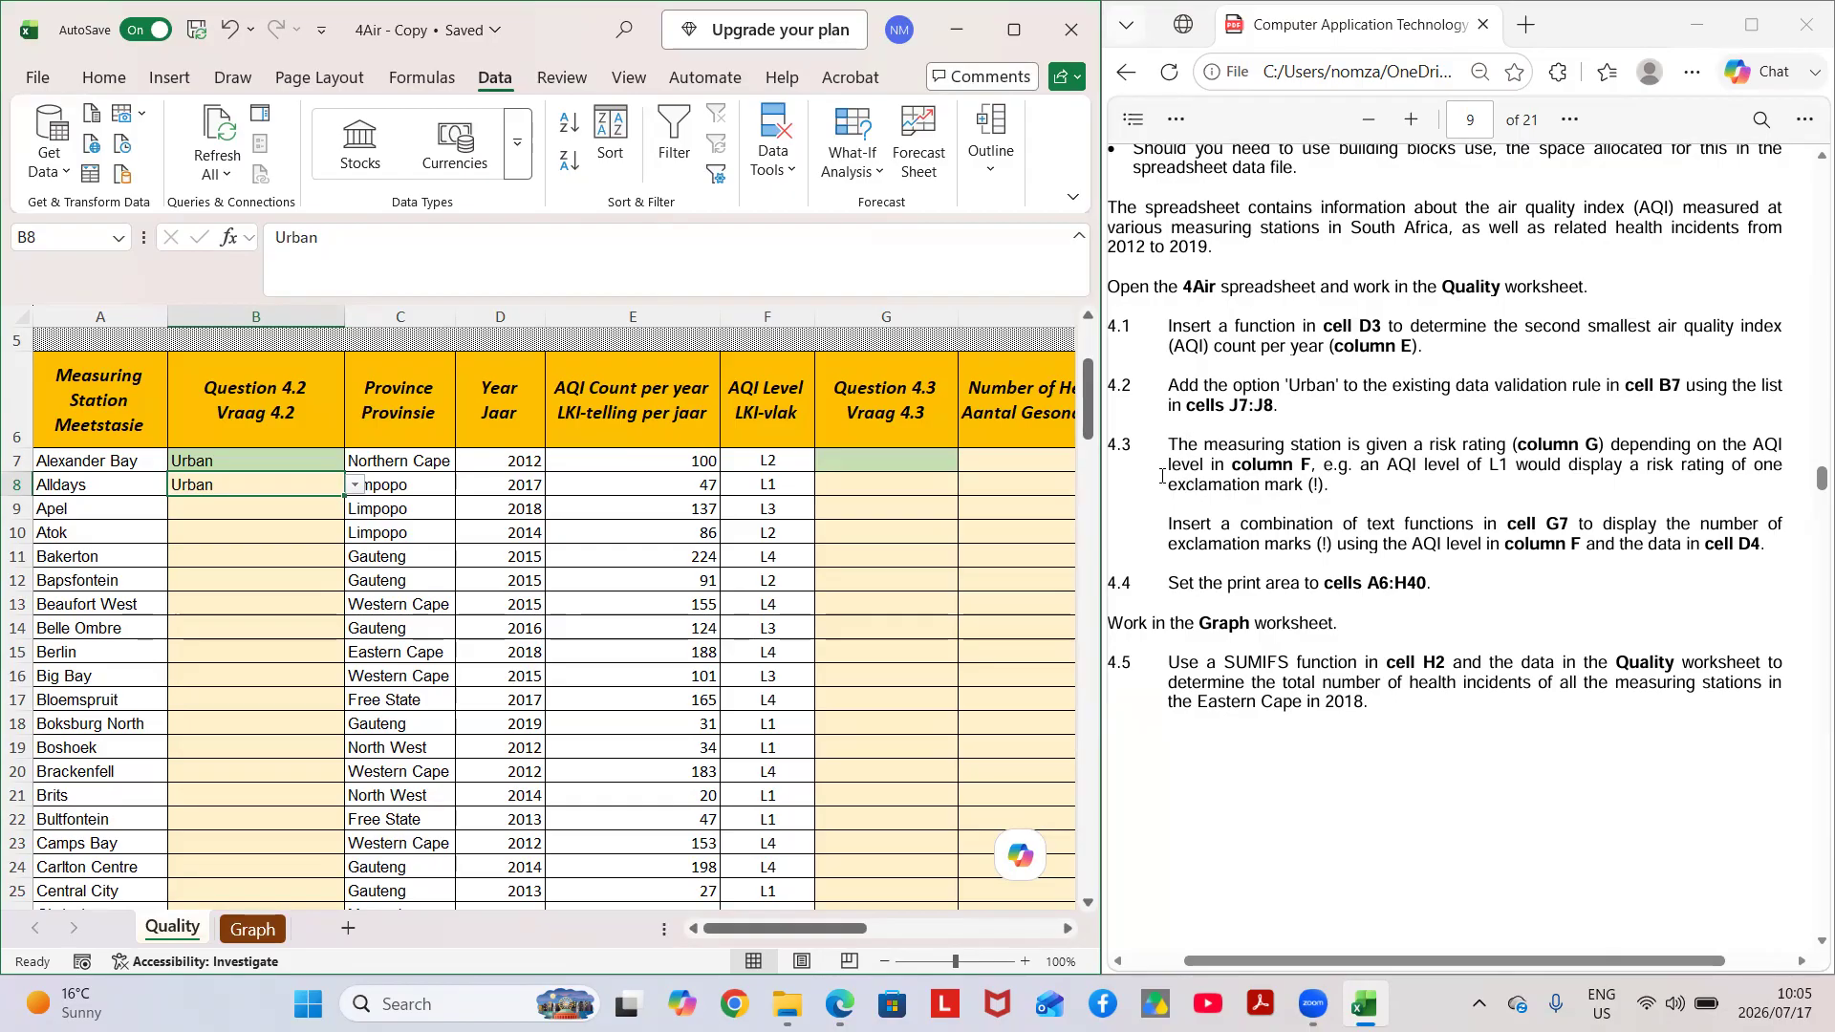
scroll(1147, 478, right, 1)
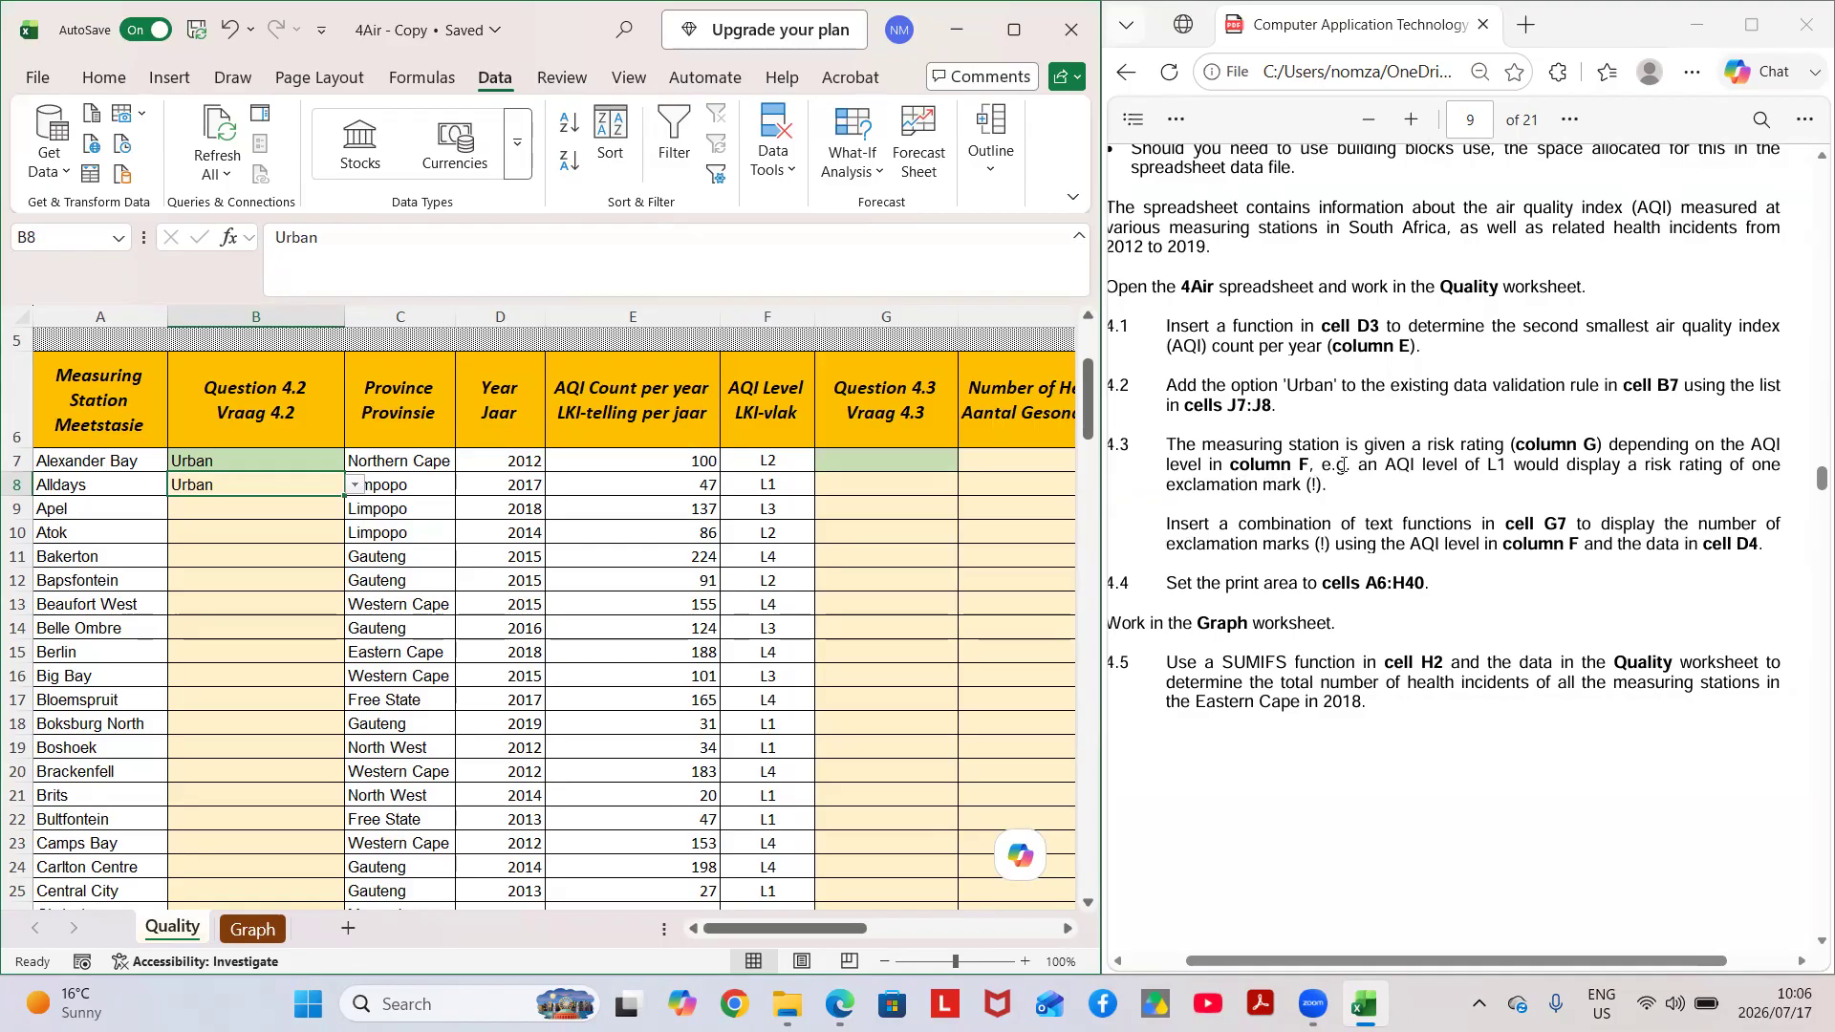
scroll(1344, 465, left, 1)
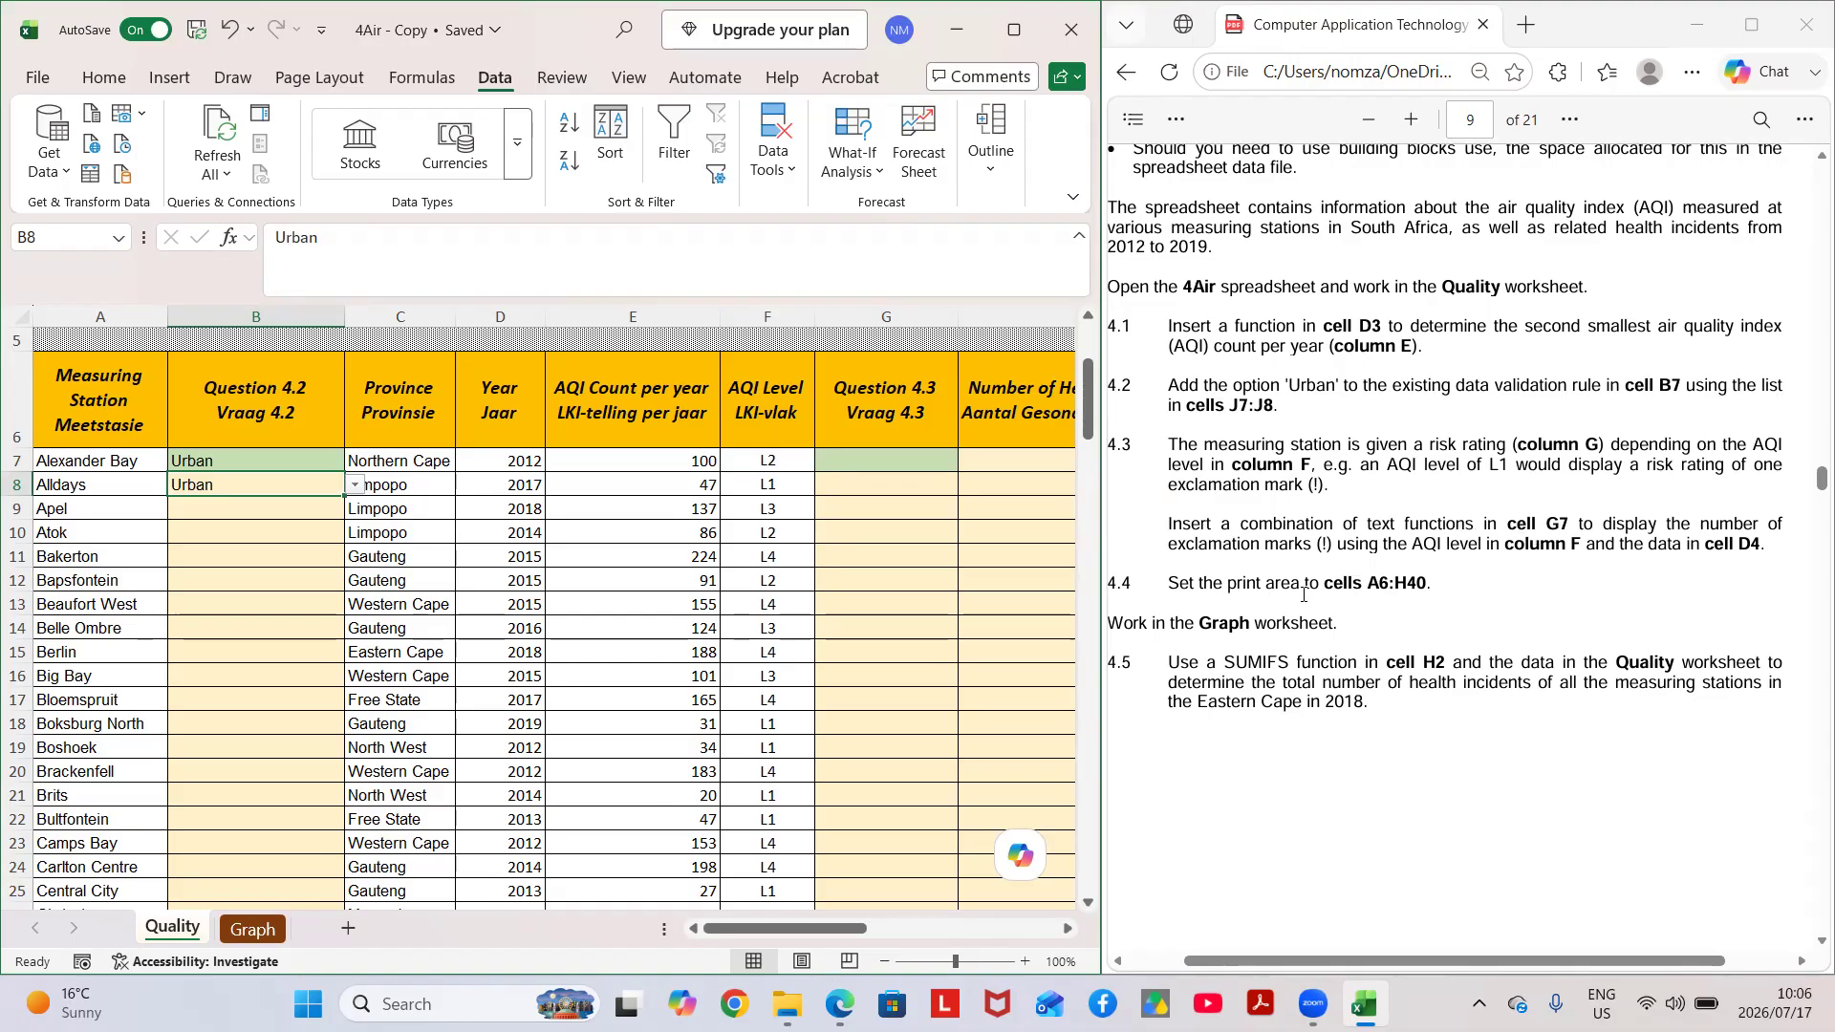
scroll(450, 606, up, 2)
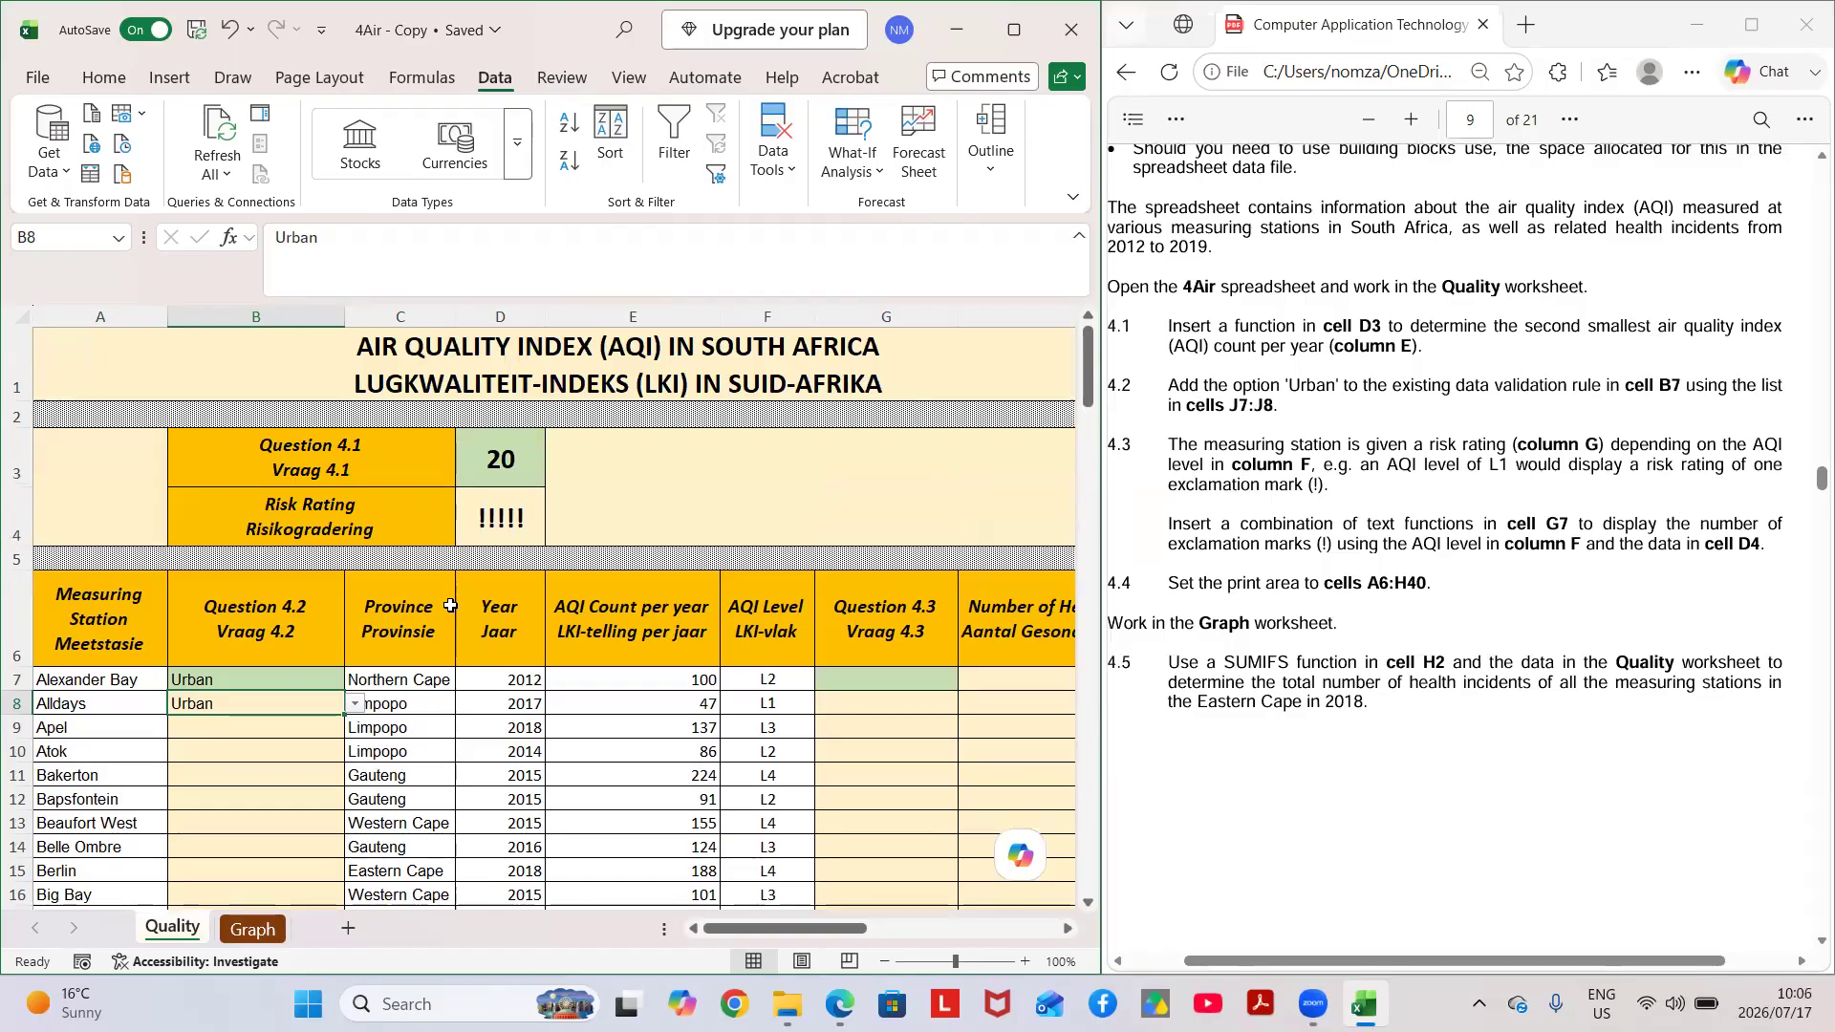
scroll(450, 606, down, 1)
scroll(450, 606, right, 1)
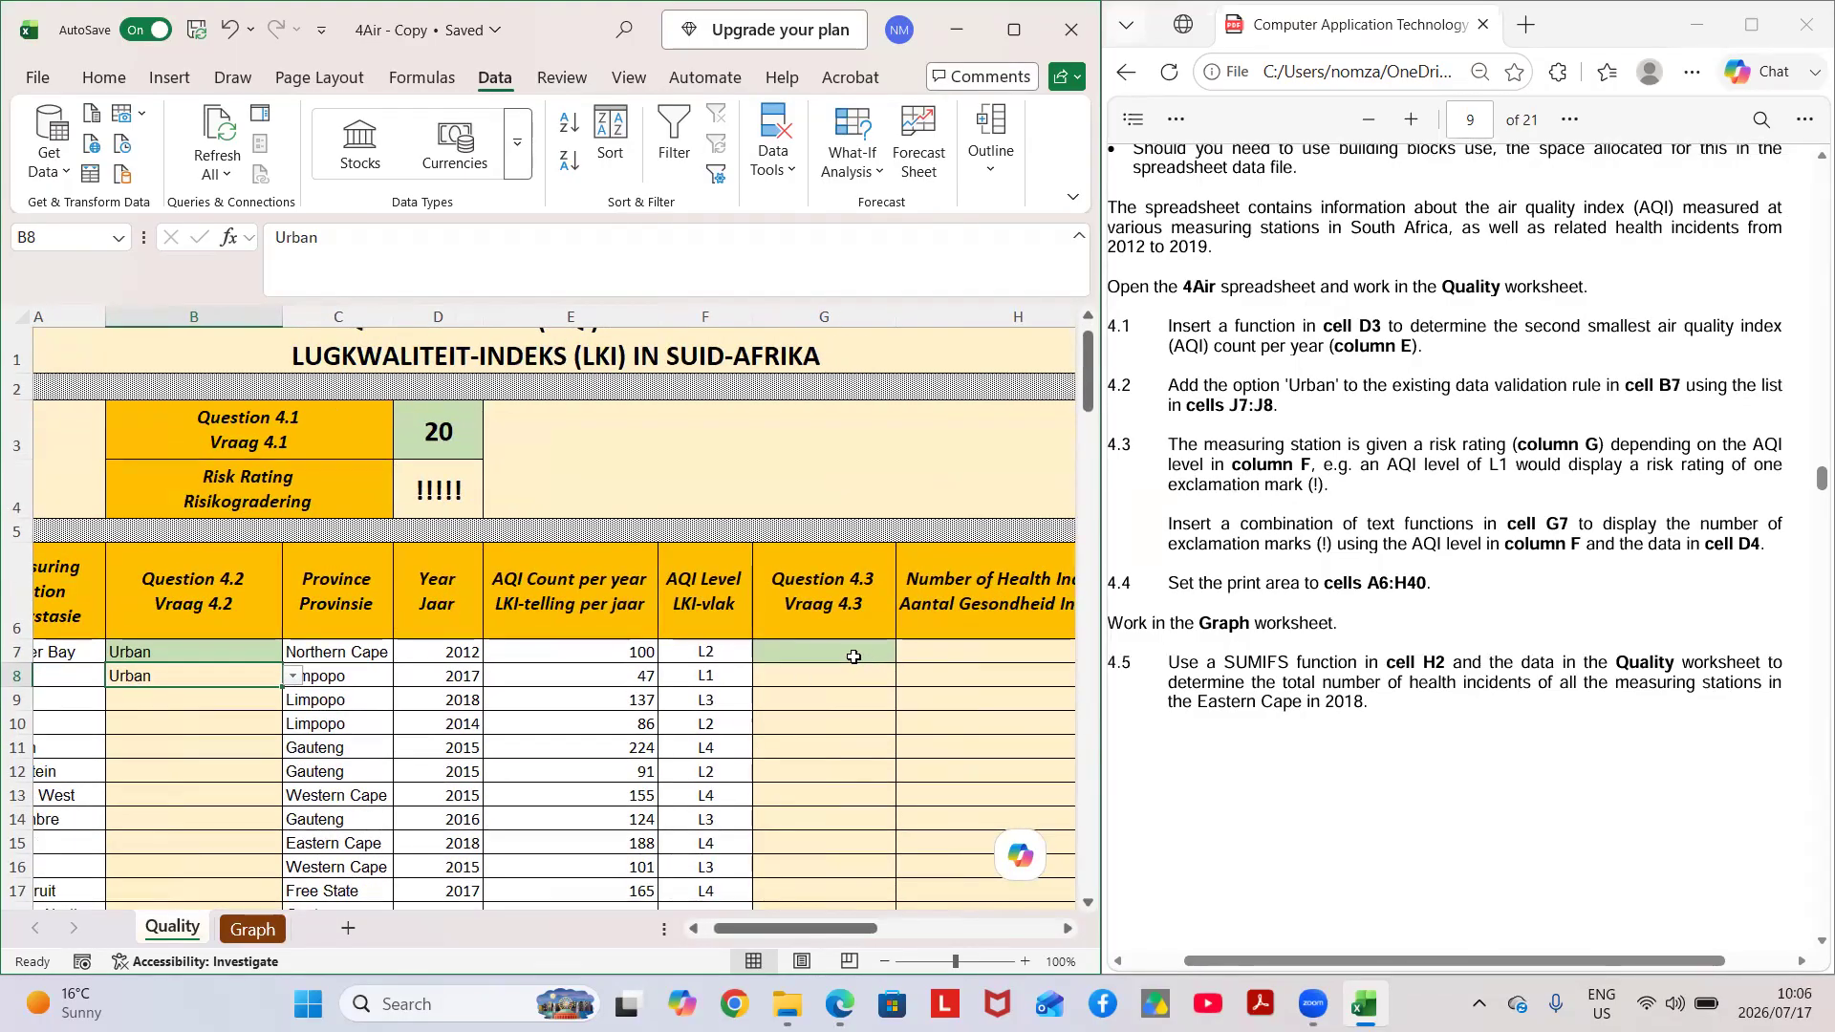
click(854, 657)
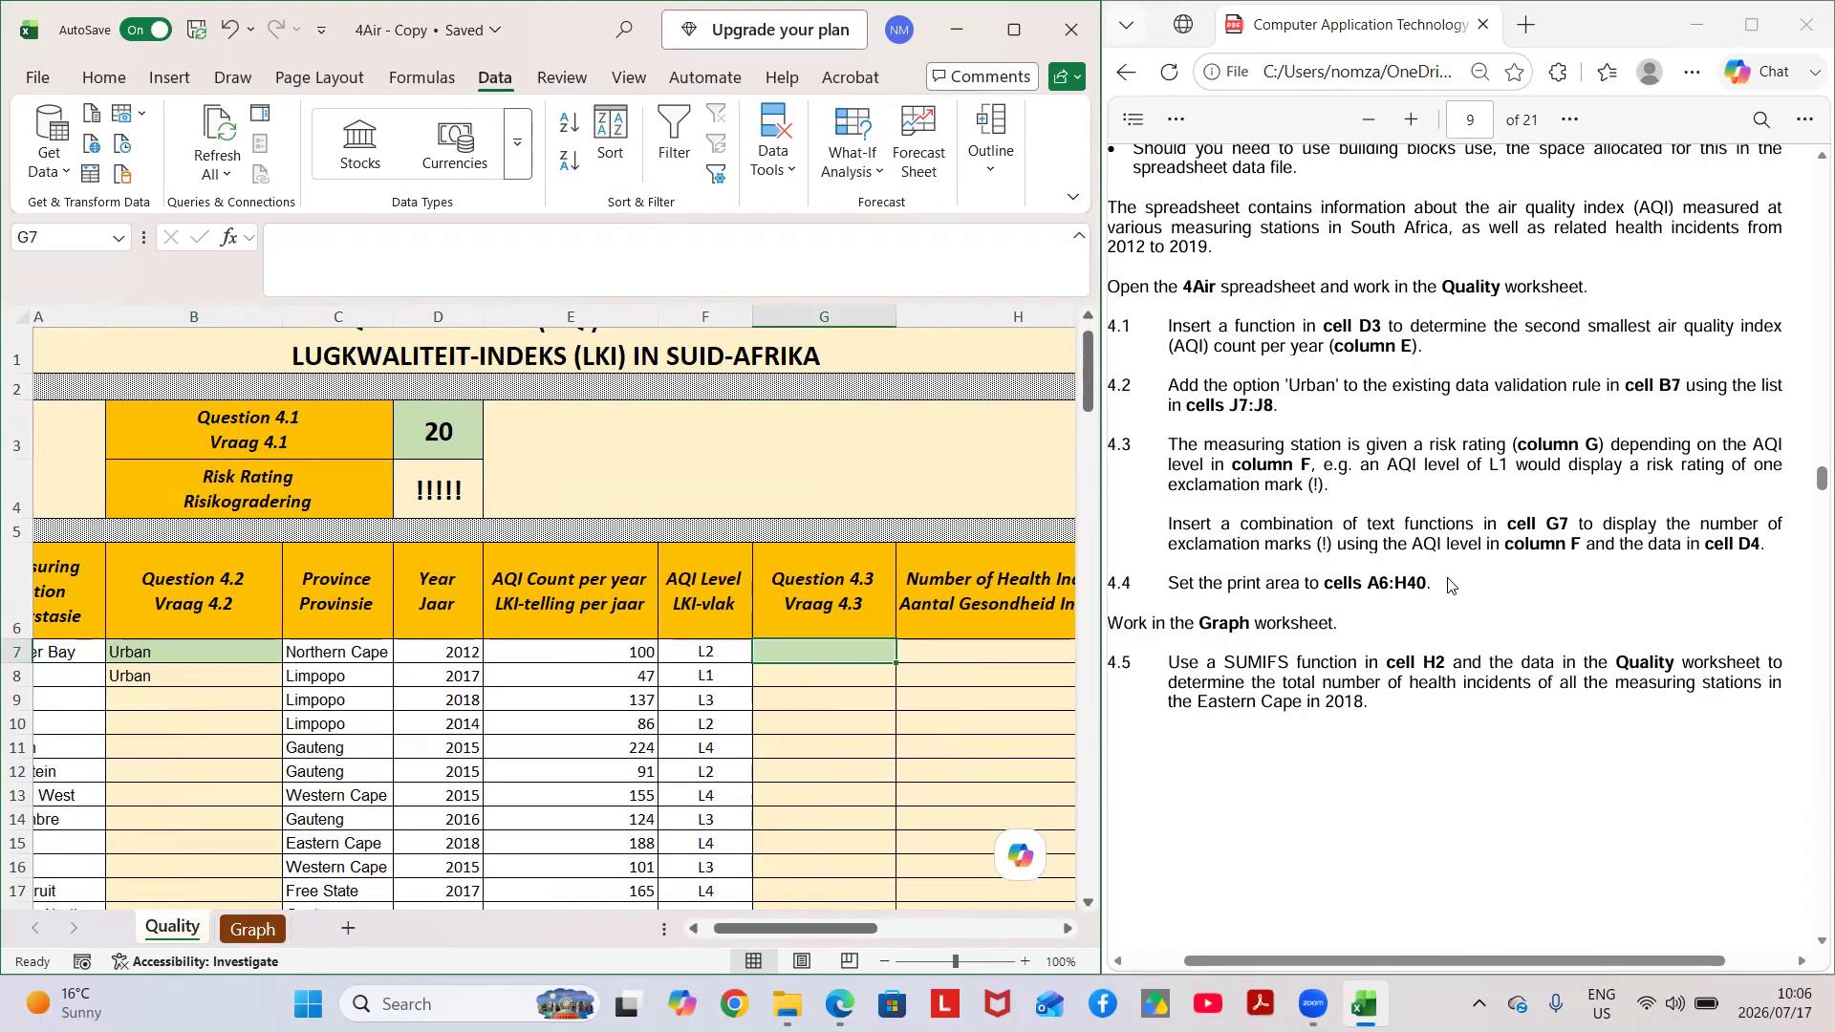
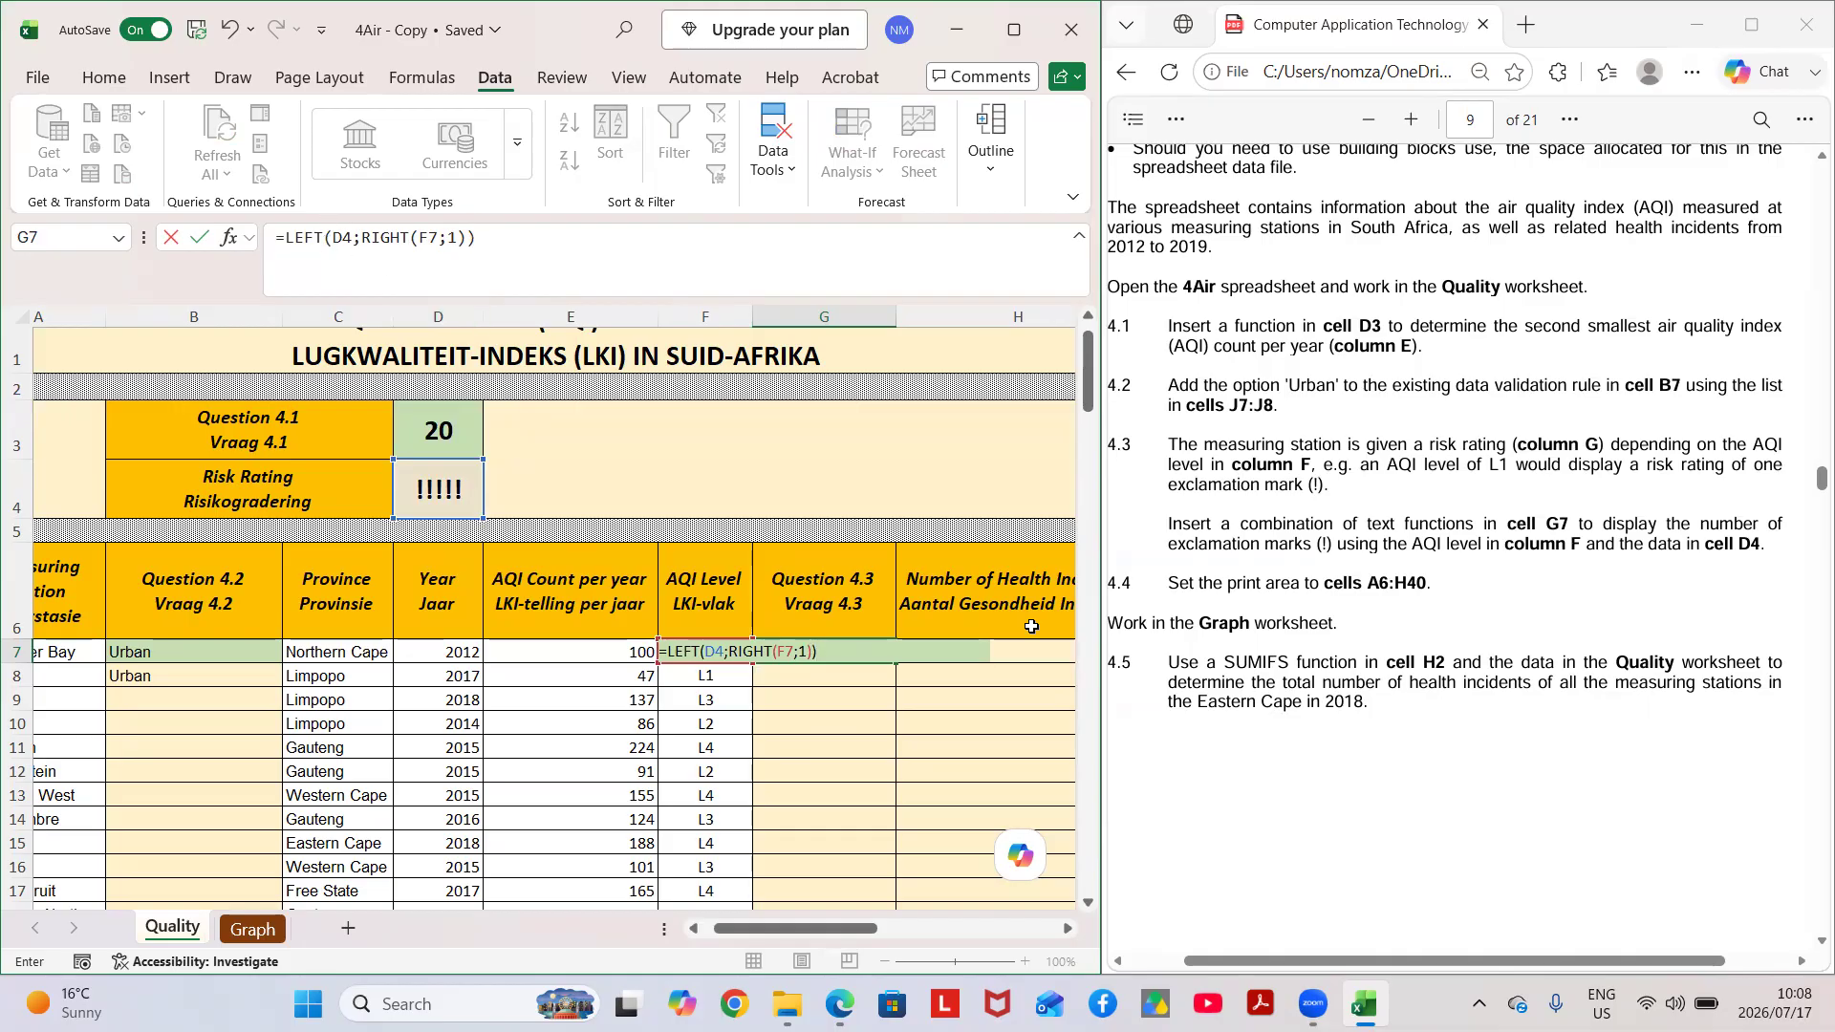
Enter =LEFT(D4;RIGHT(F7;1)) in cell G7, try filling it down to G11, and undo the fill.
key(ctrl+Return)
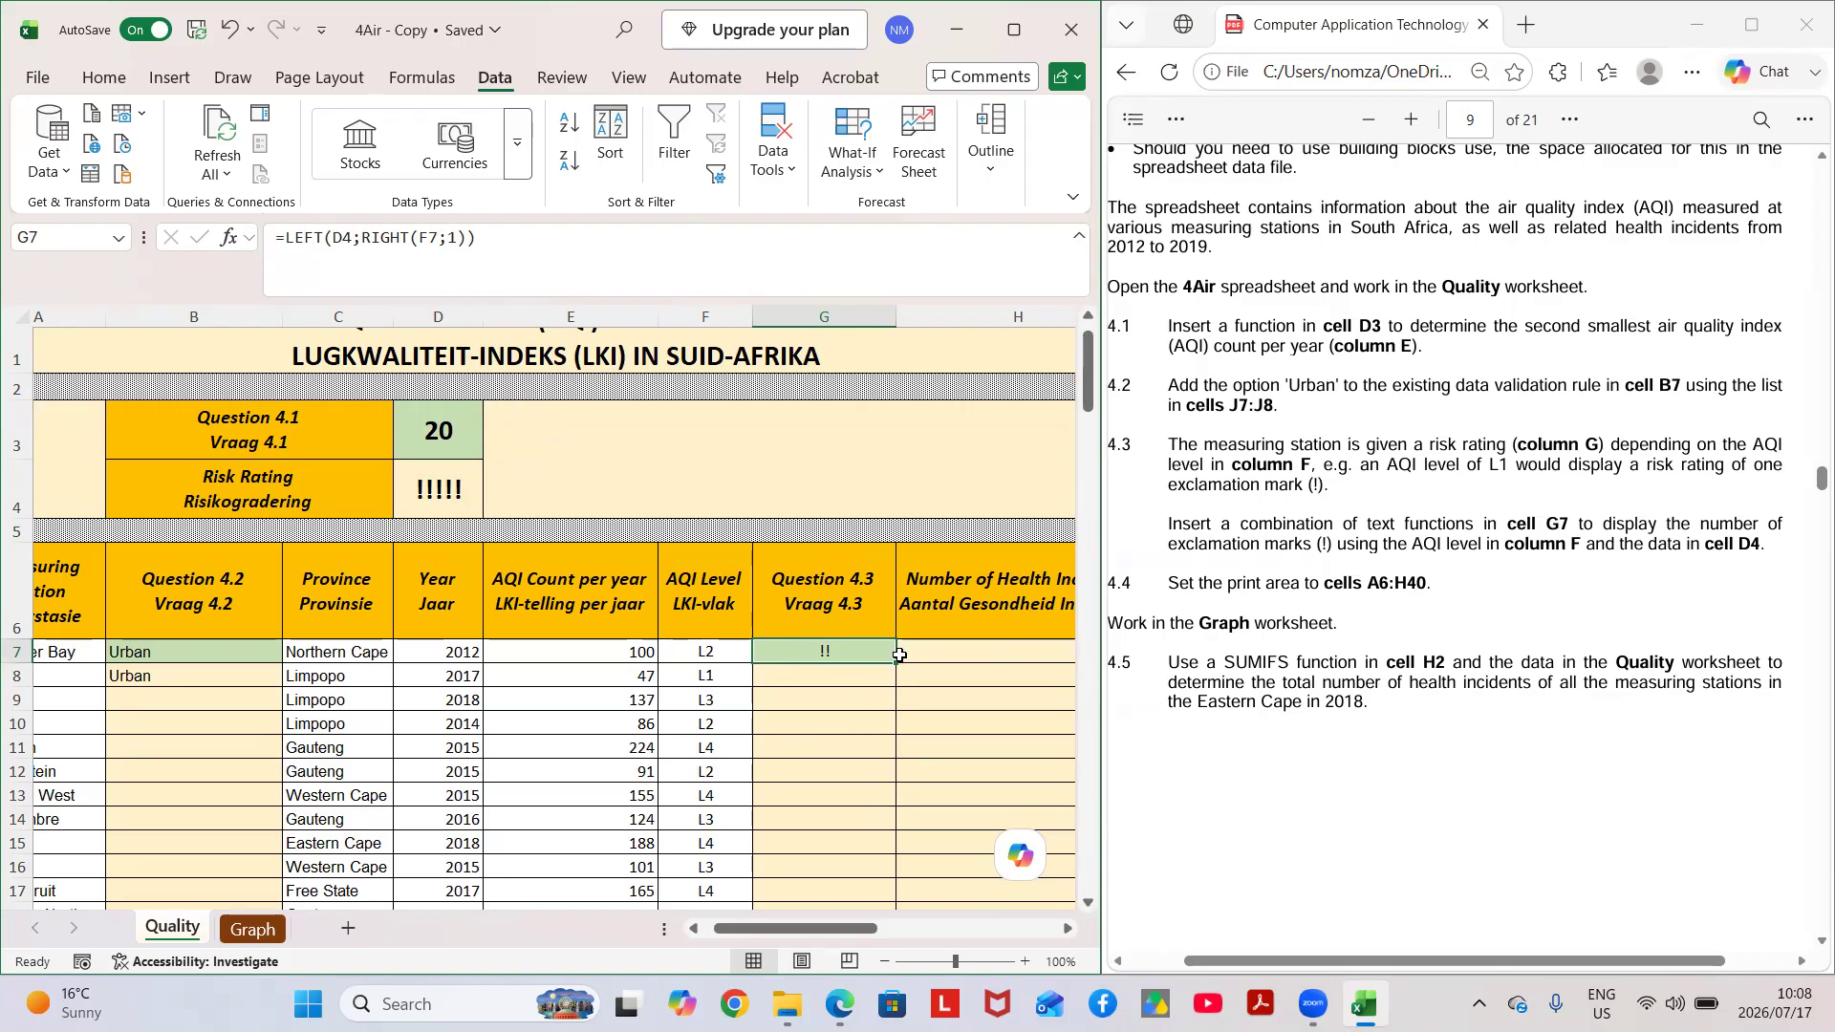
drag(899, 664, 889, 768)
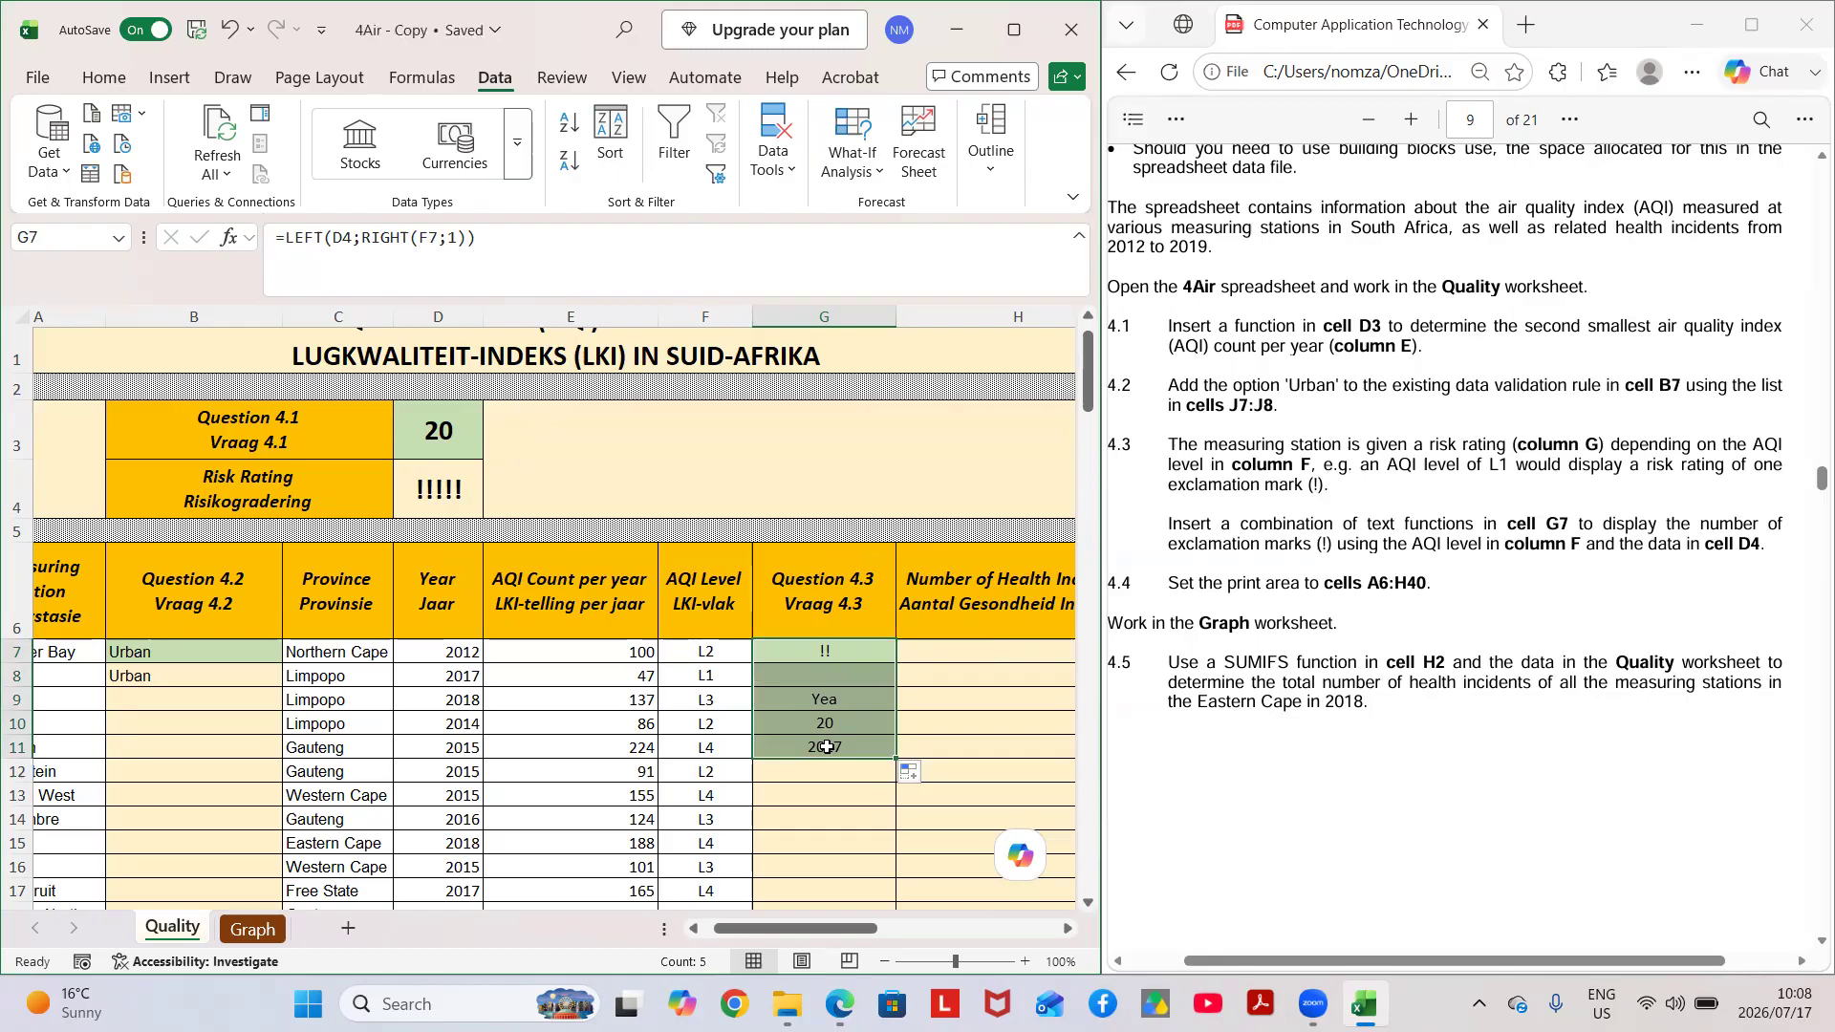
click(230, 28)
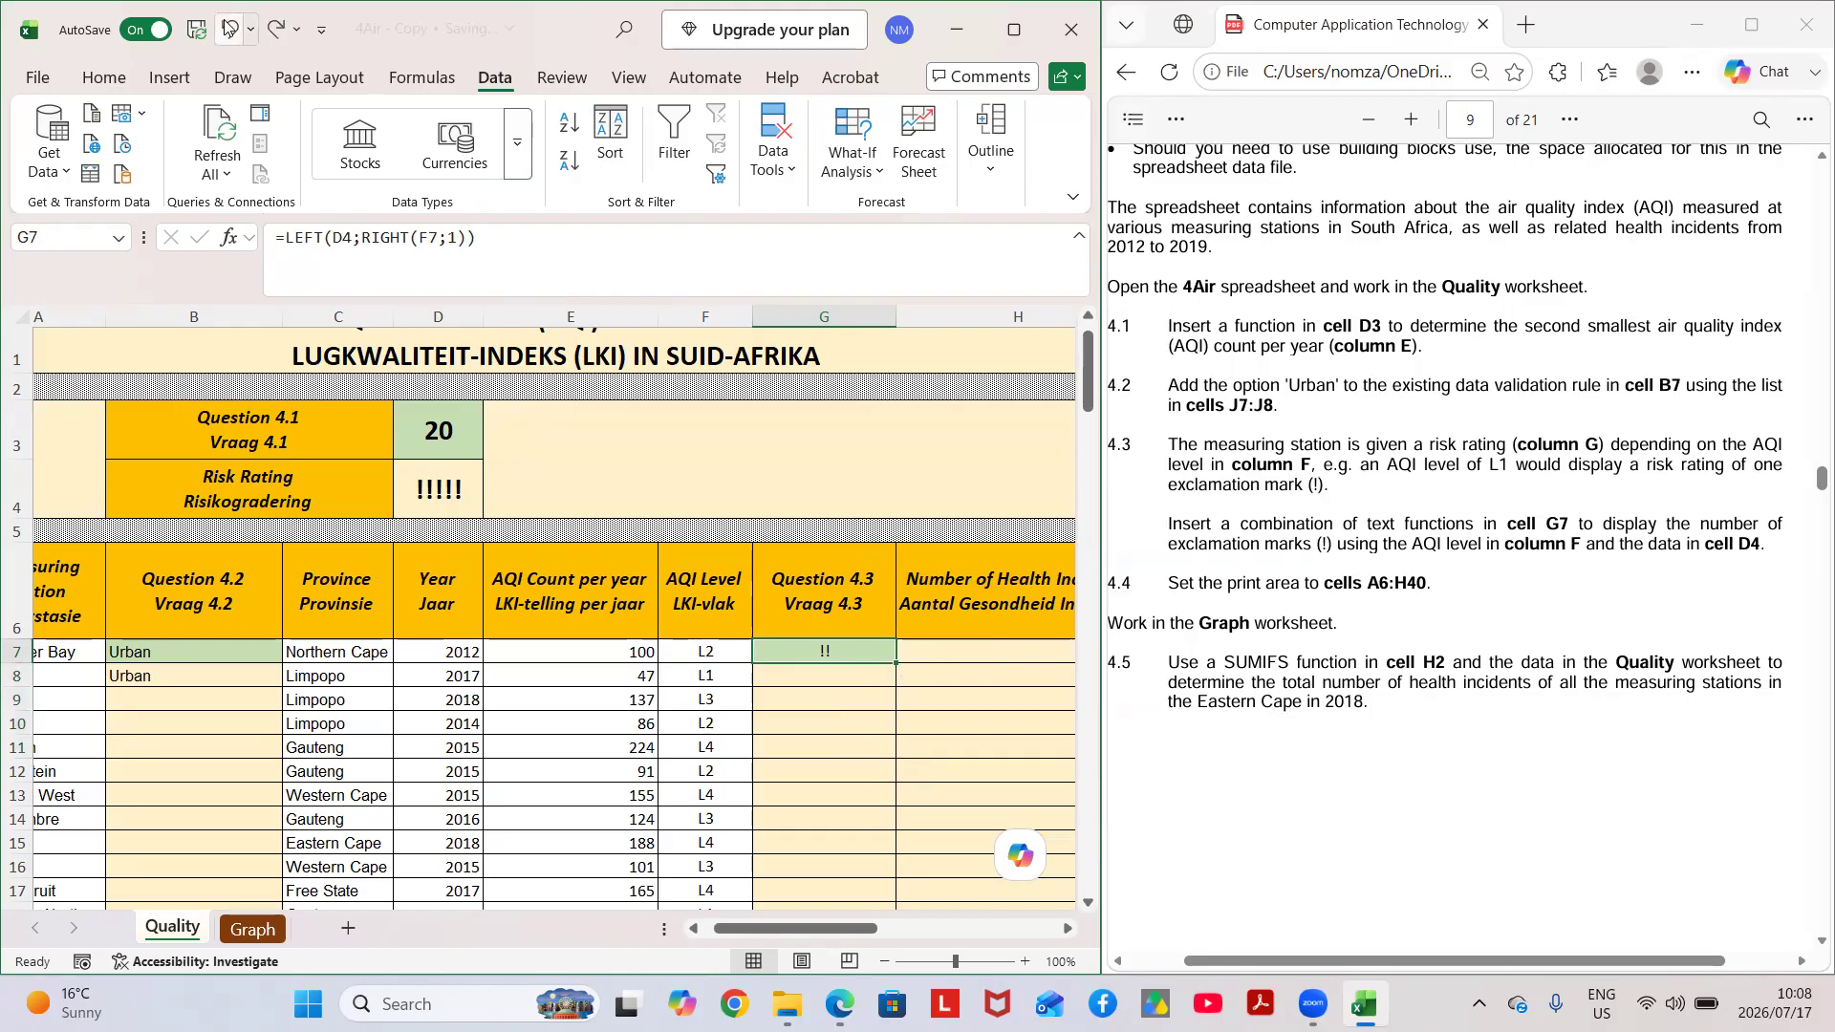
Make the D4 reference in the G7 formula absolute so it reads =LEFT($D$4;RIGHT(F7;1)).
click(336, 236)
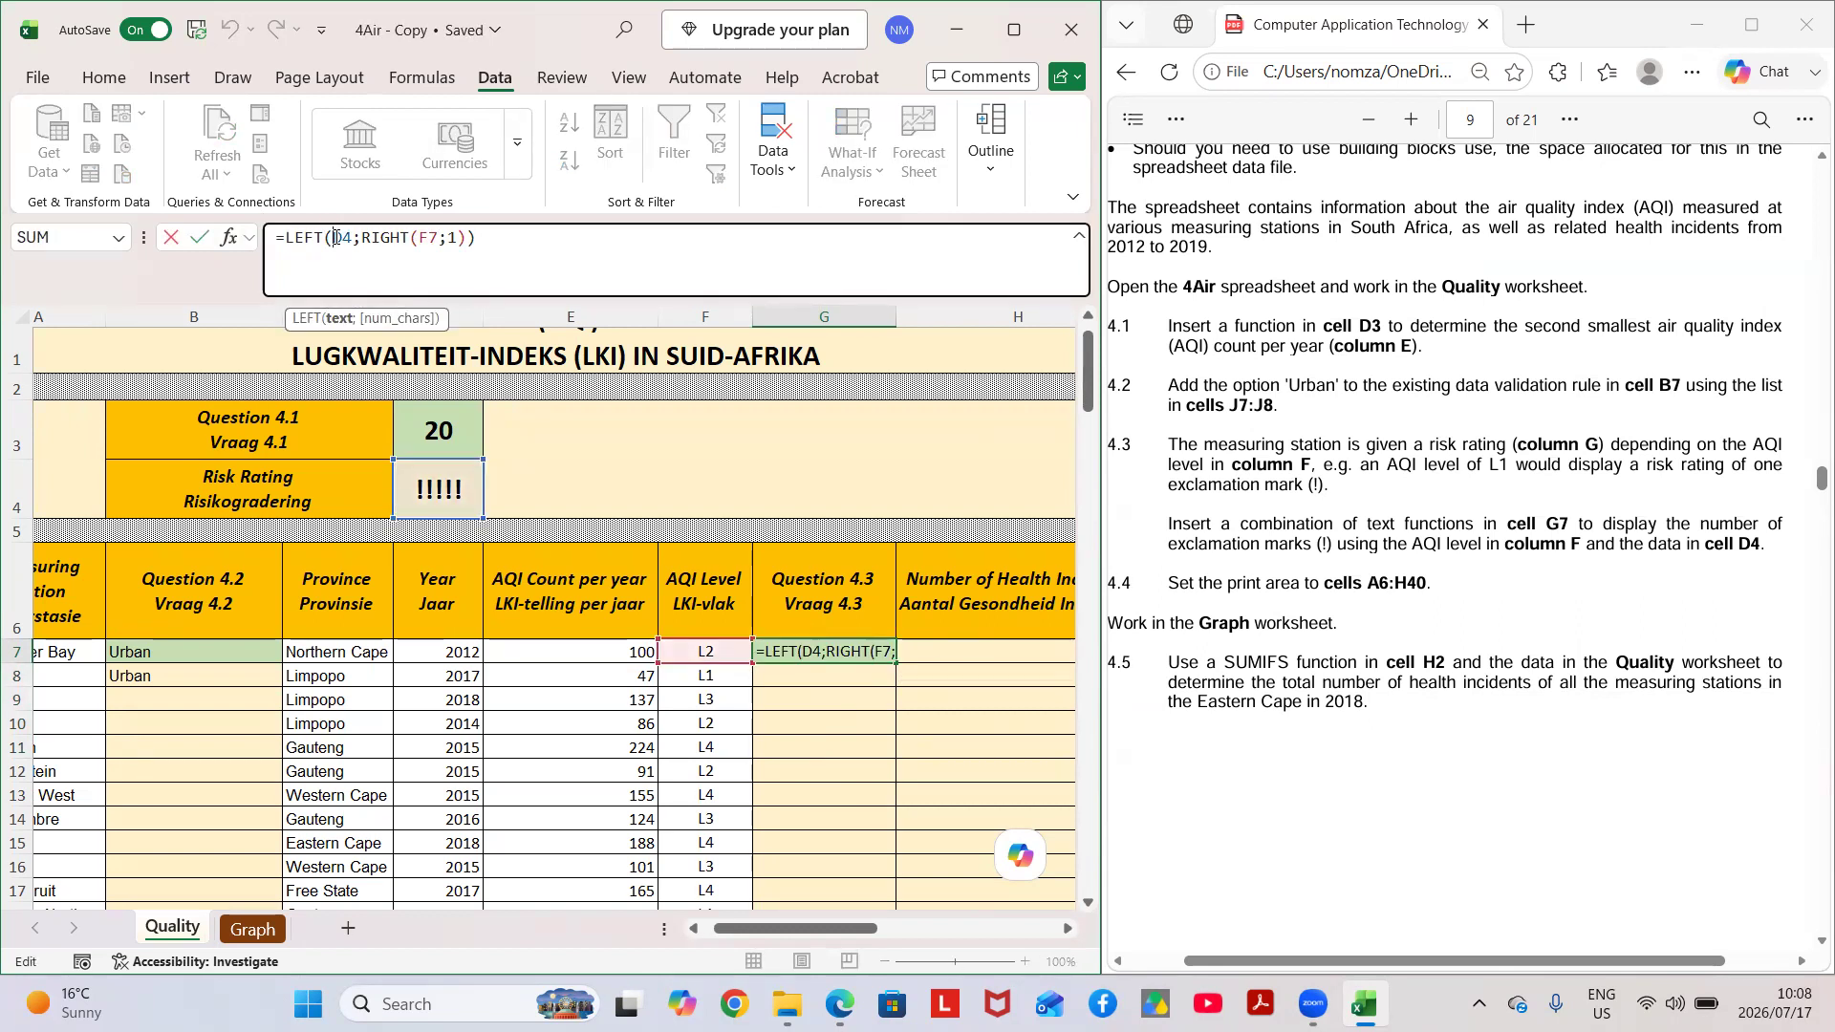
text($D)
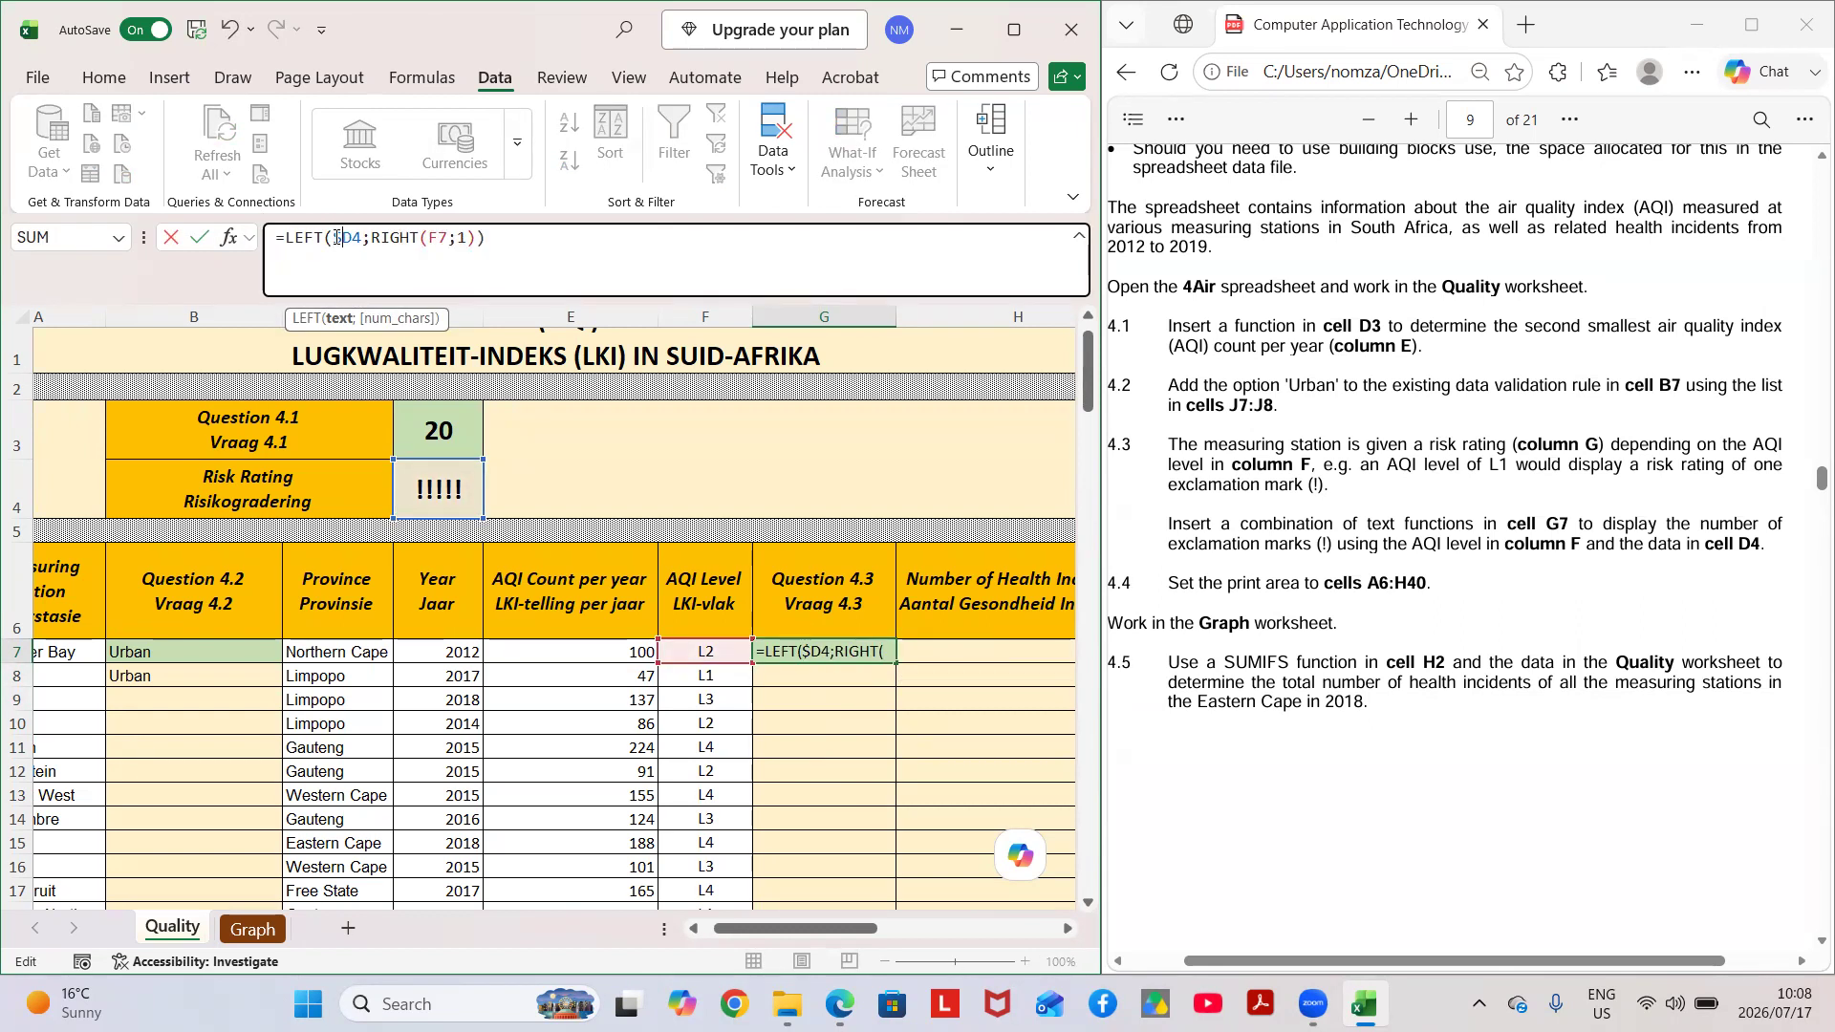
text($)
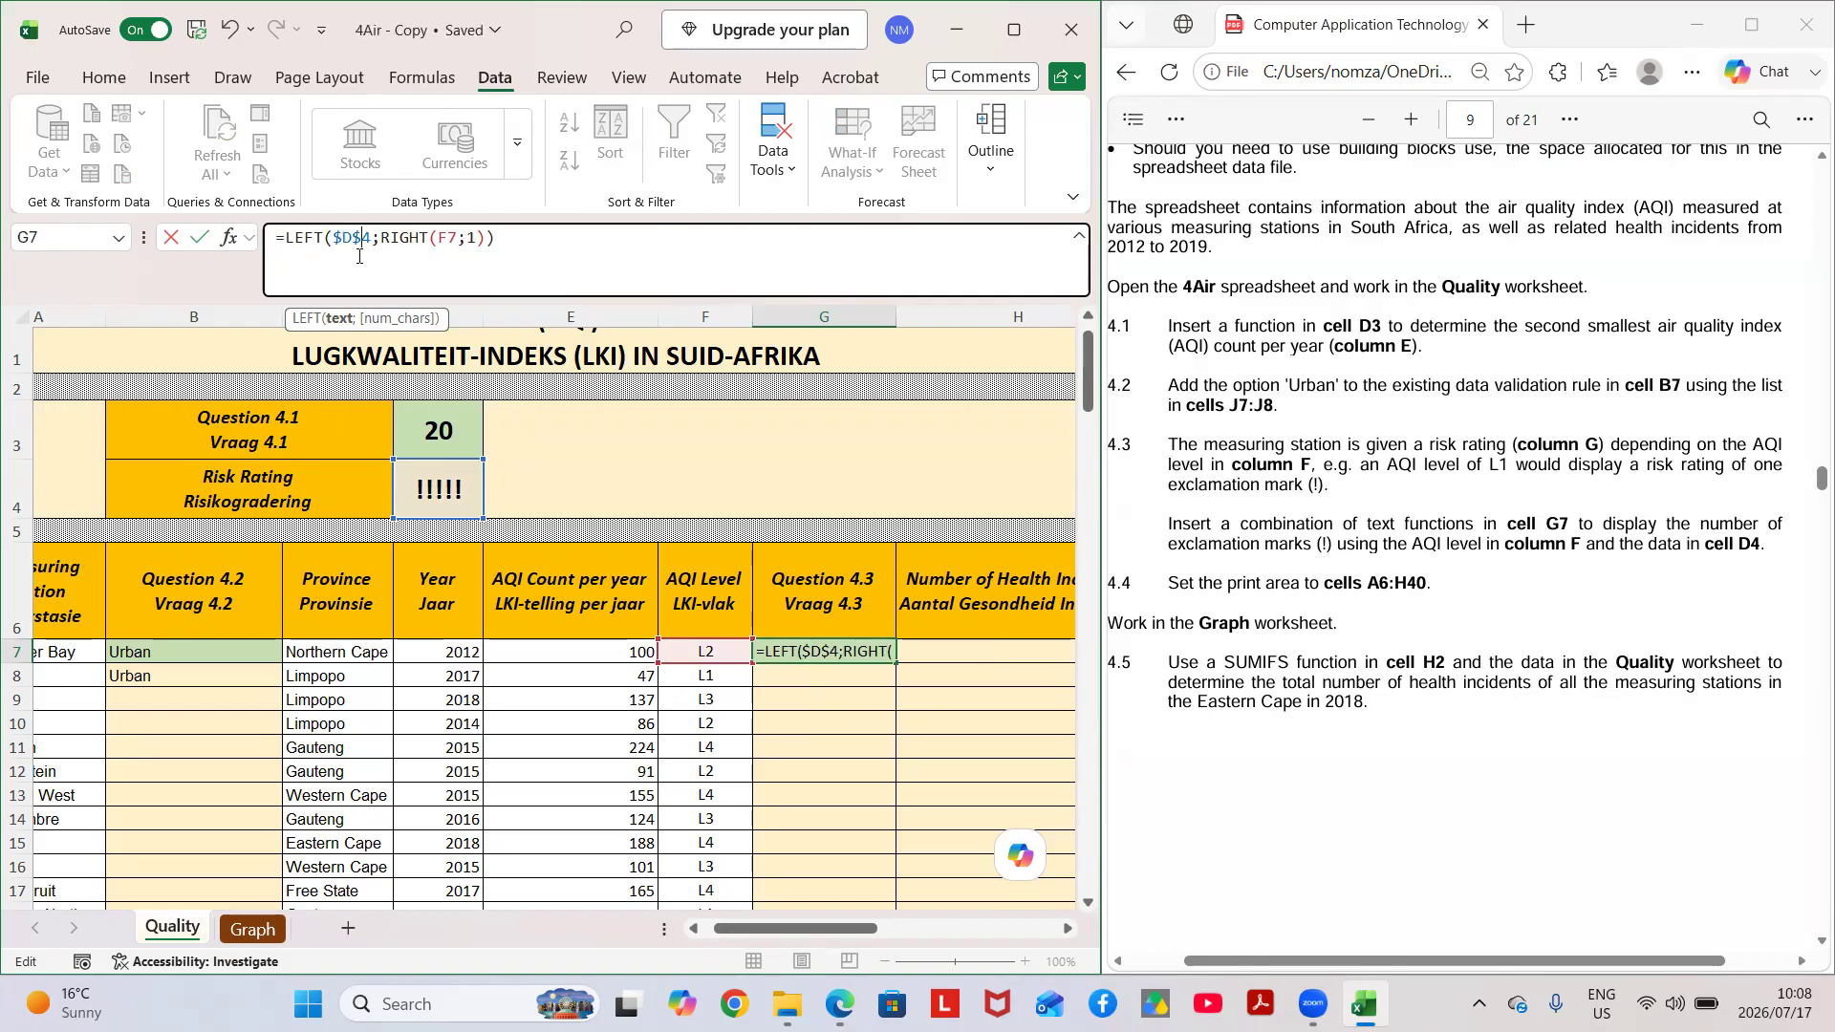
key(BackSpace)
text($)
key(Return)
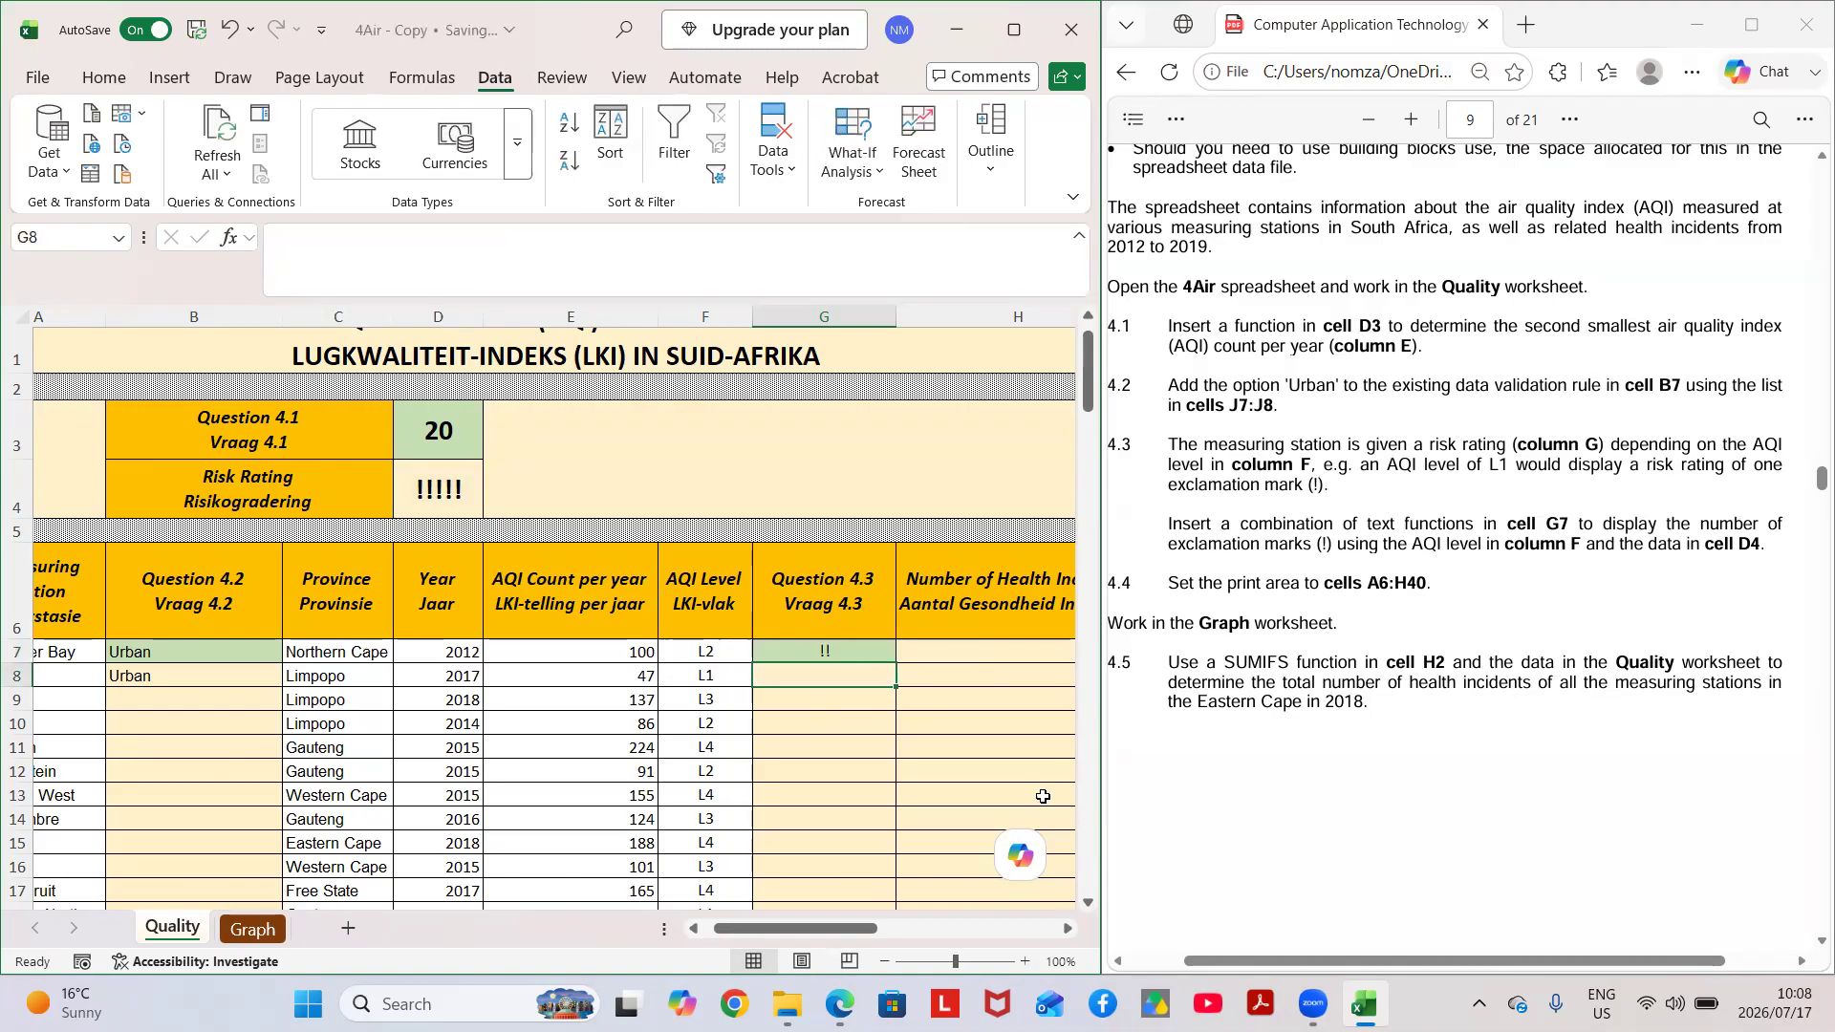
Copy the risk rating formula from cell G7 down to G16.
click(882, 652)
drag(896, 663, 878, 820)
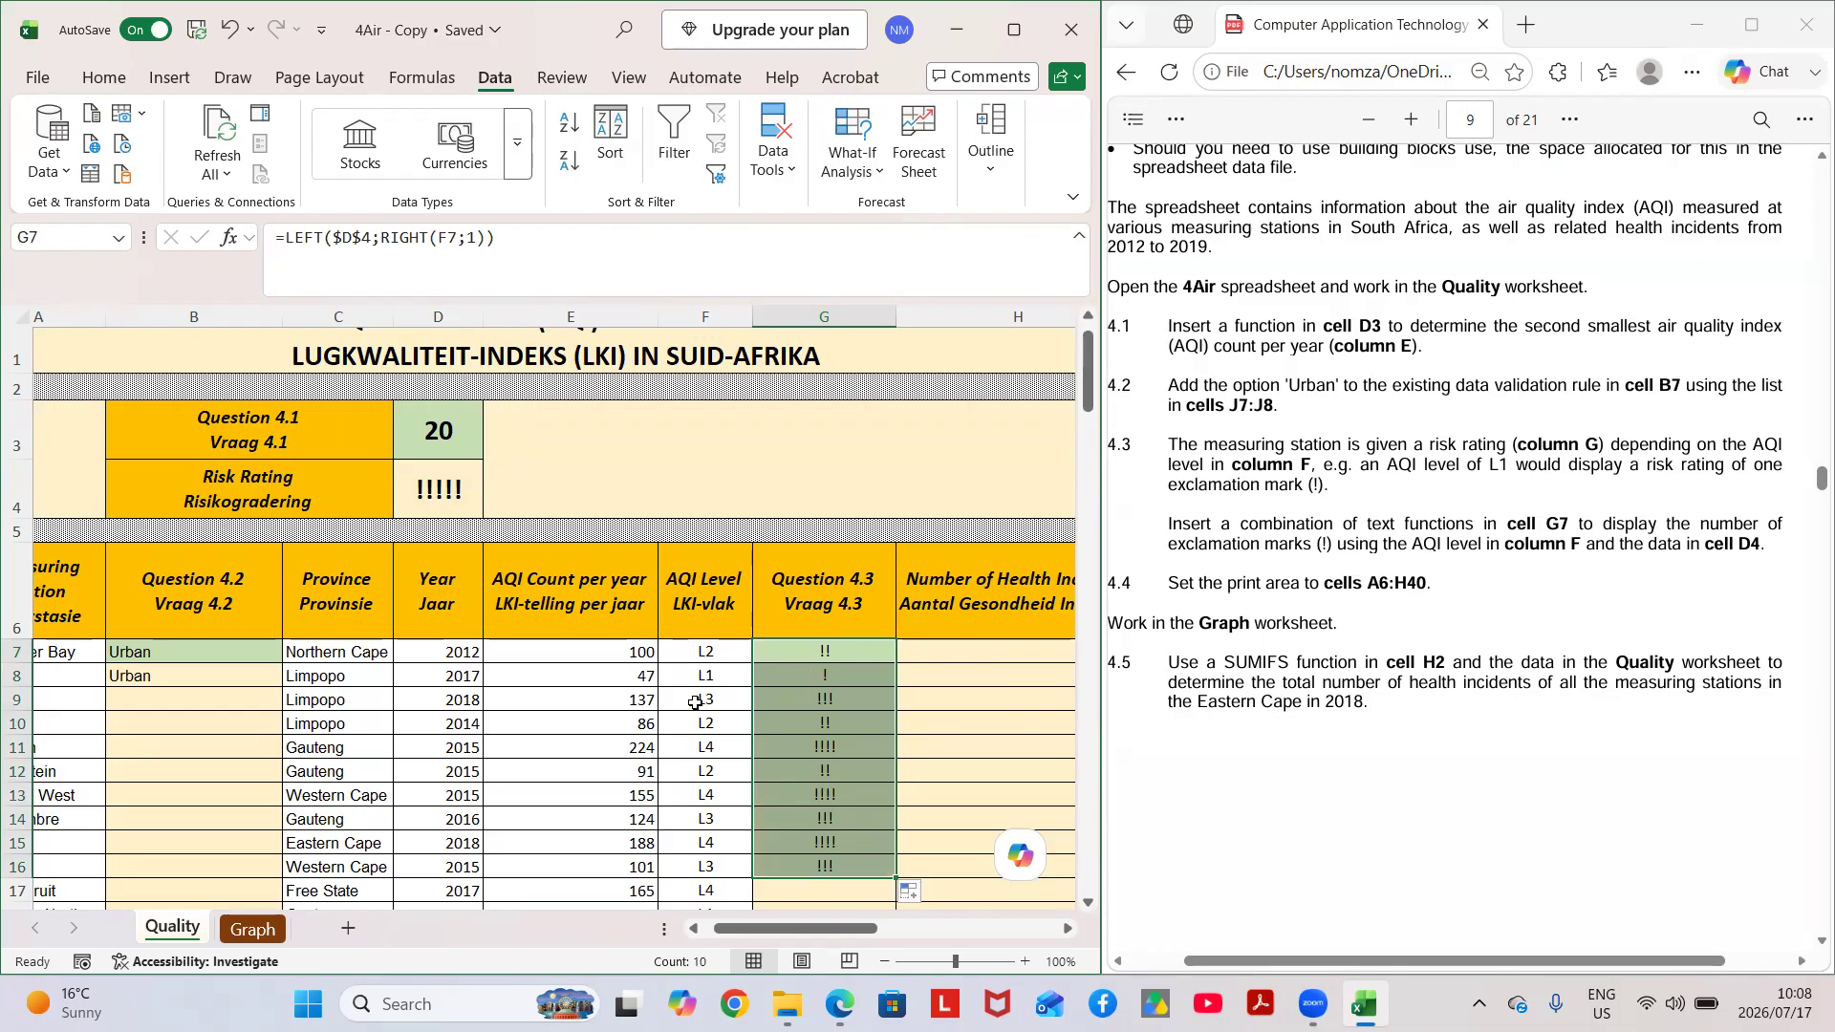
click(955, 705)
Set the print area of the Quality worksheet to cells A6:H40, as Question 4.4 asks.
scroll(1320, 536, left, 2)
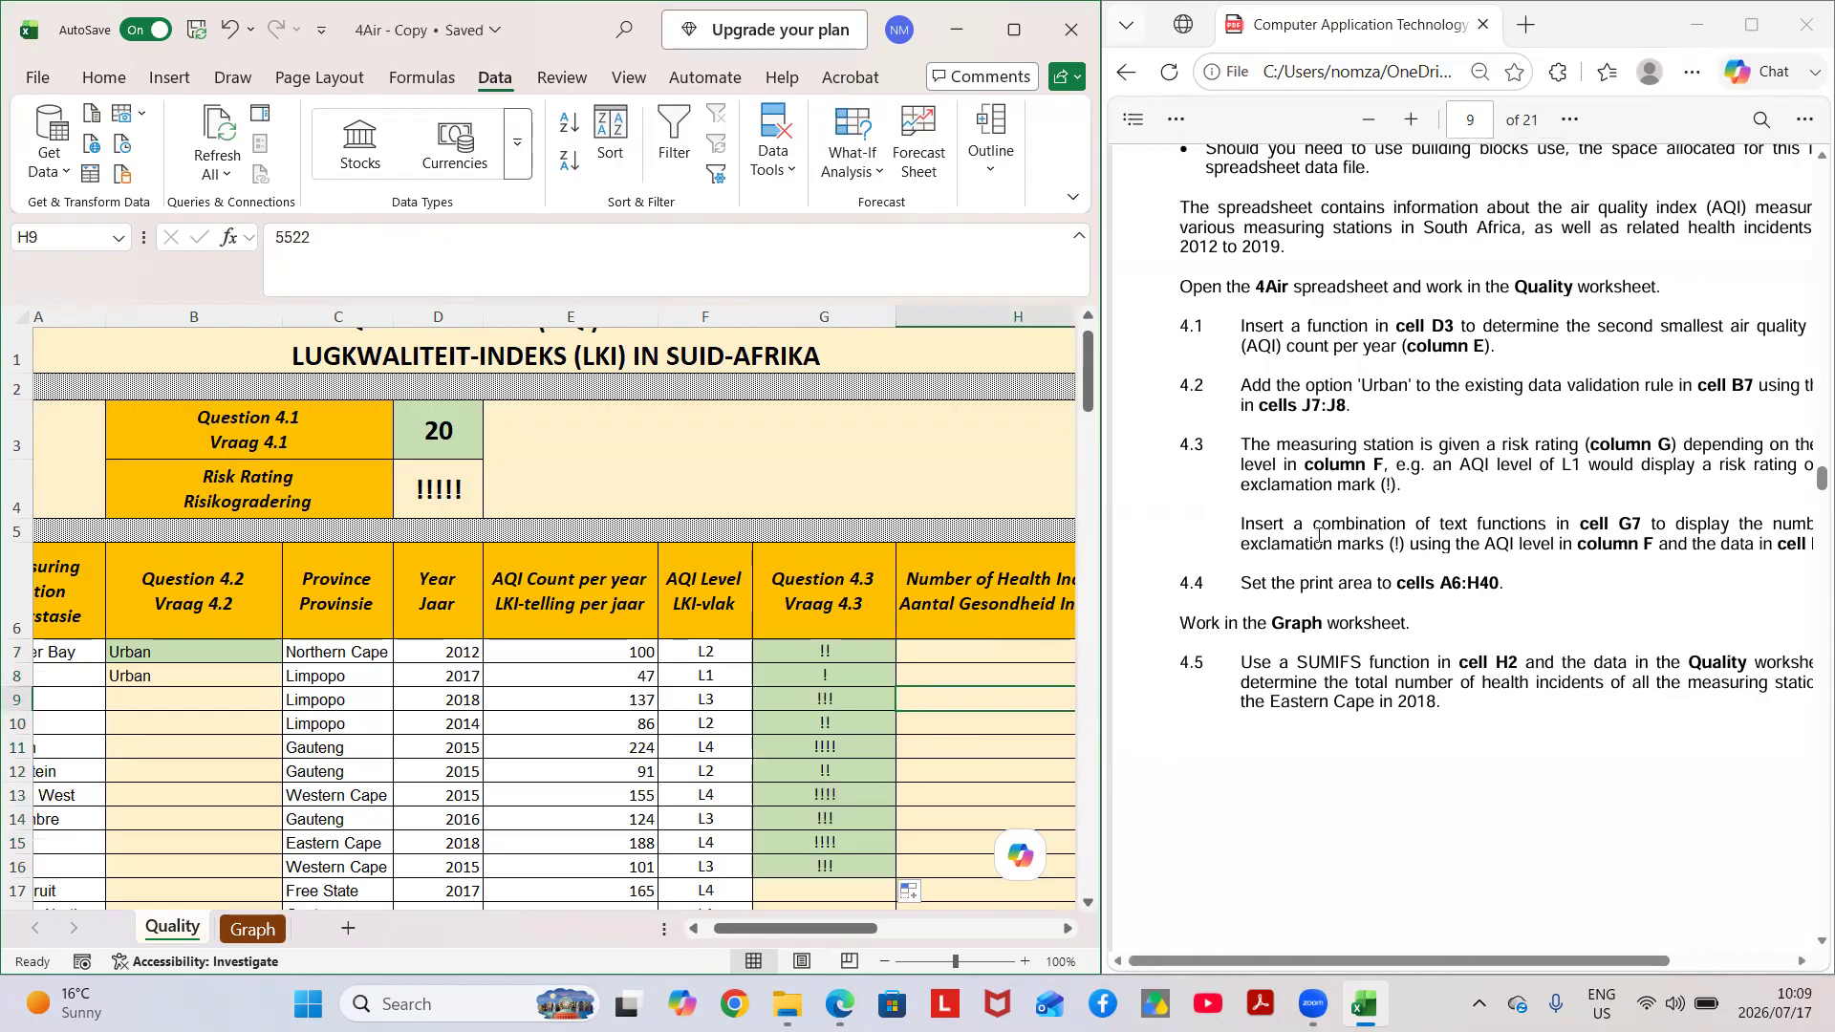
scroll(1320, 536, down, 1)
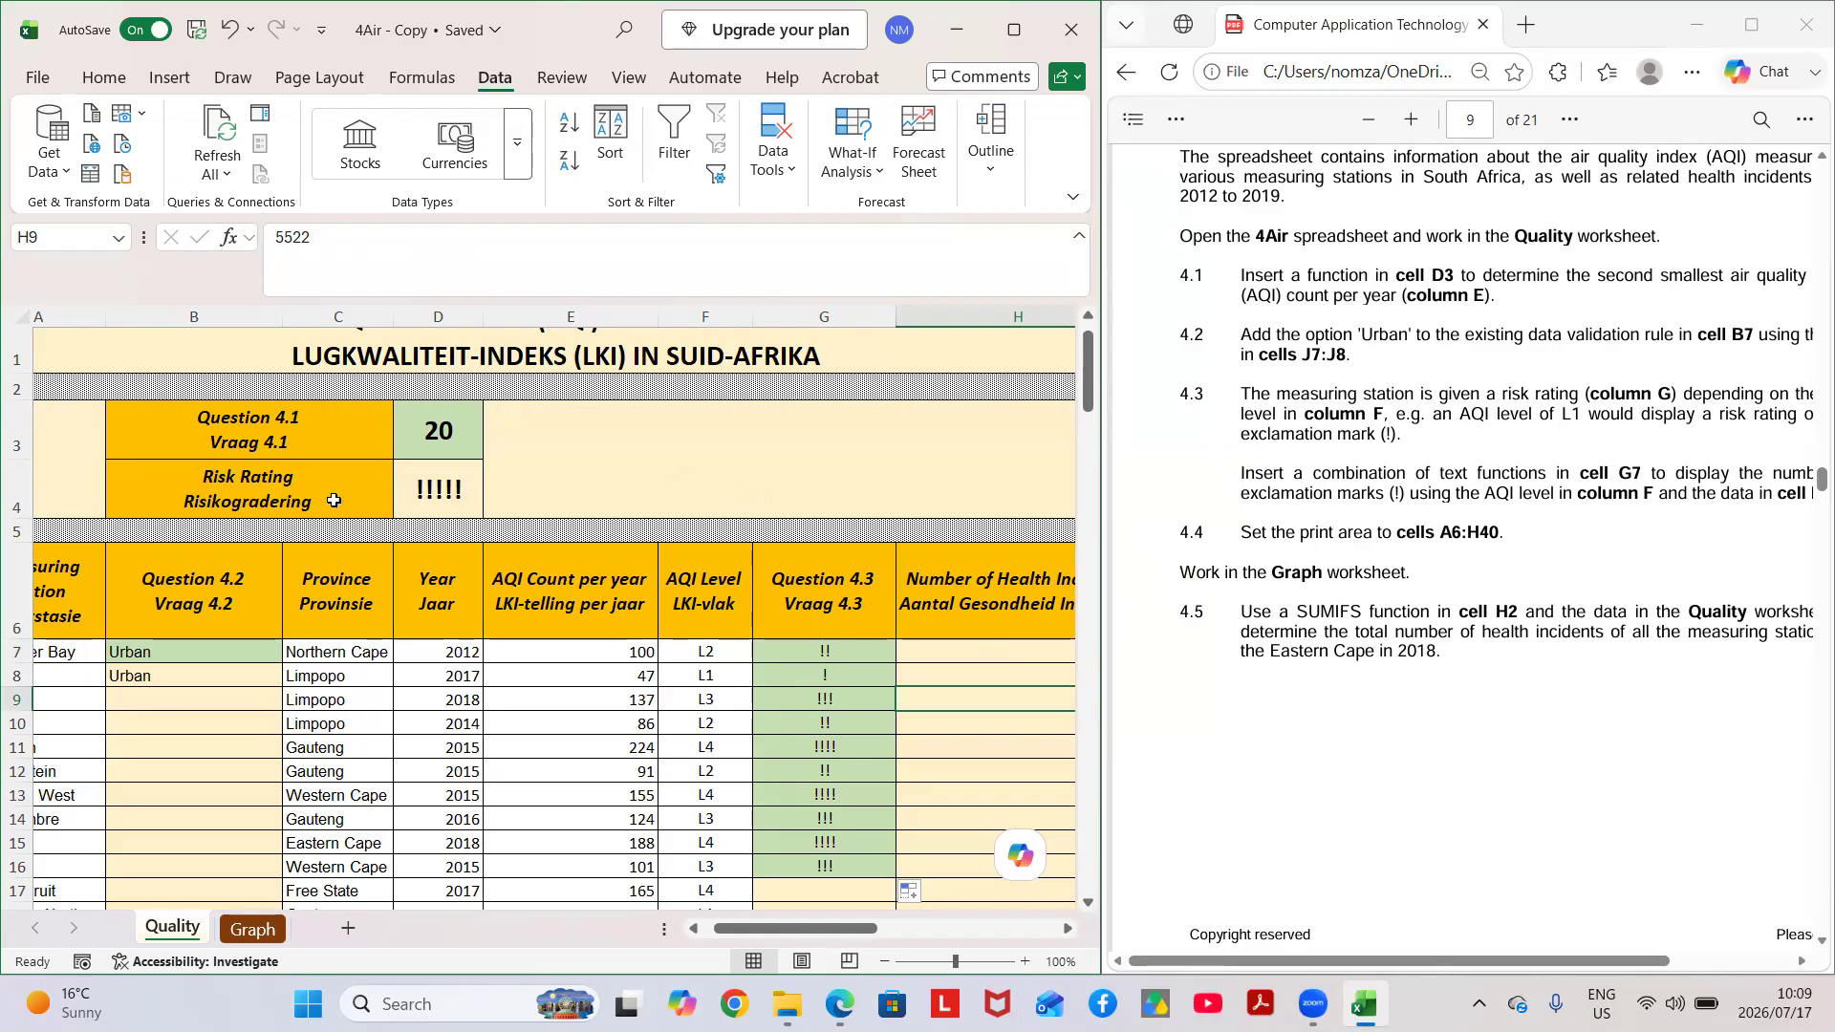
scroll(82, 603, left, 1)
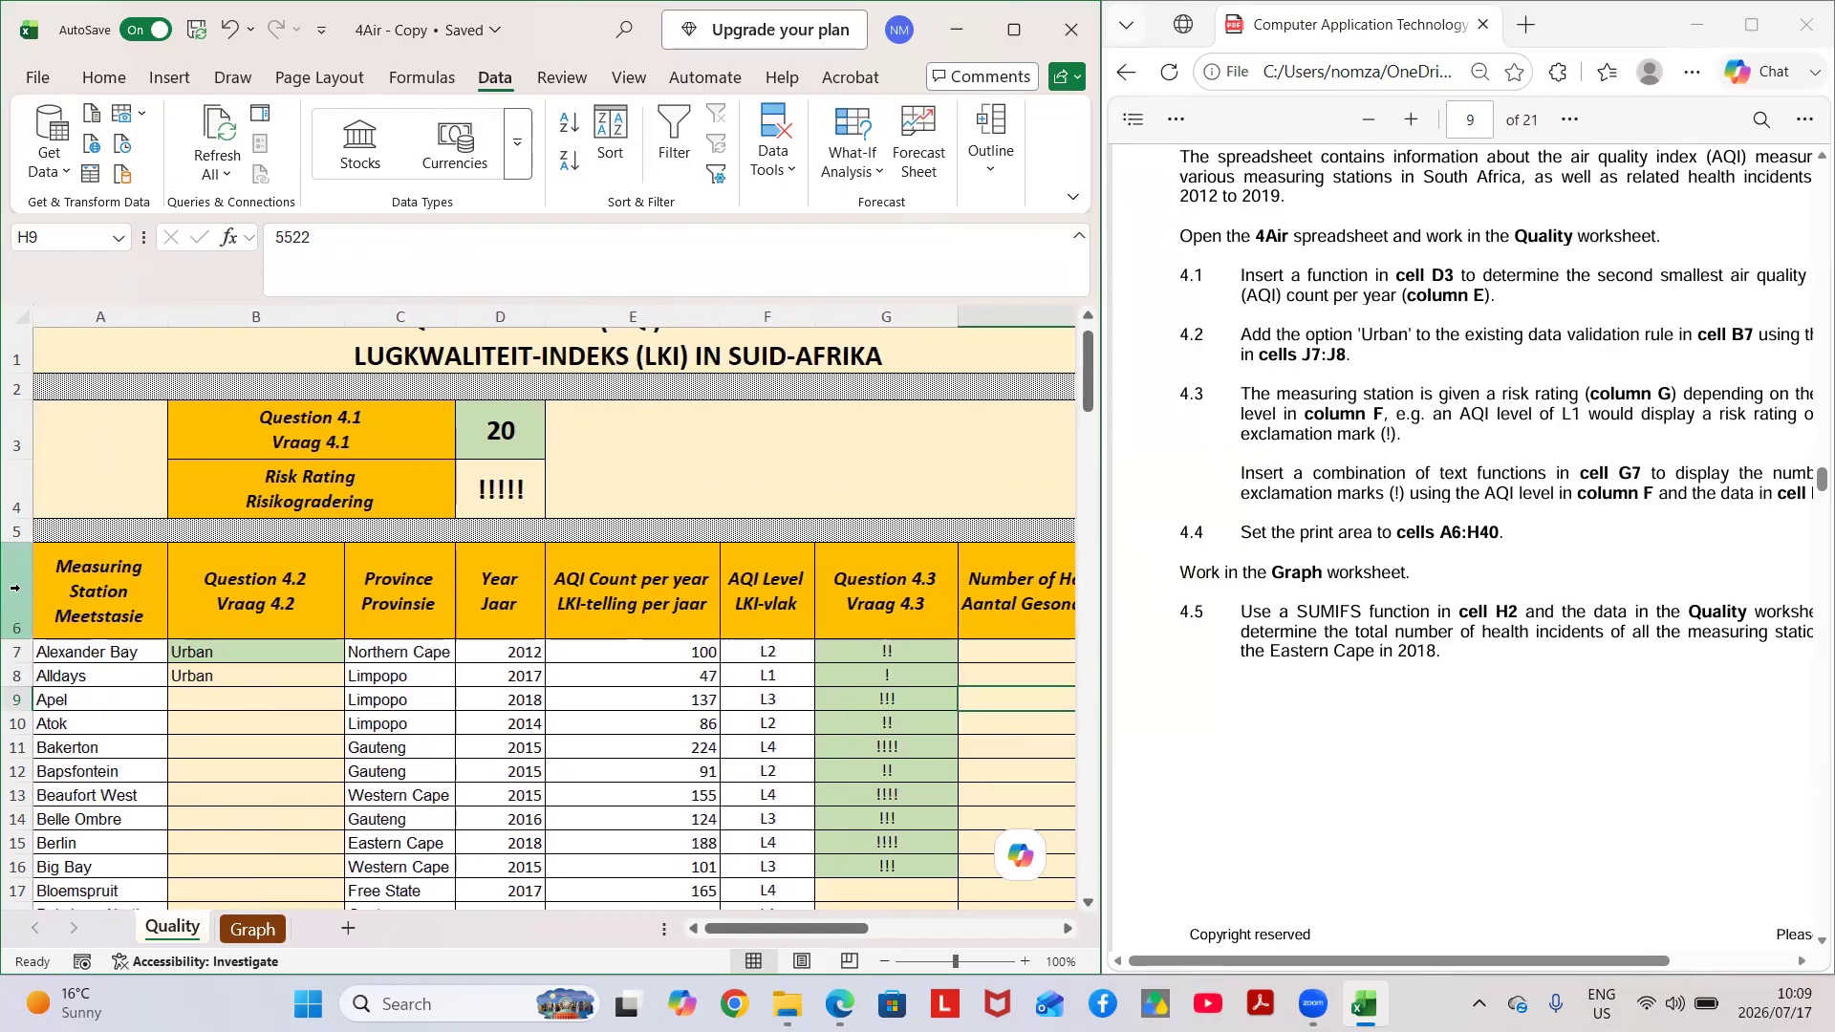
mouse_move(69, 600)
mouse_down()
mouse_move(1051, 727)
mouse_move(788, 712)
mouse_move(789, 826)
mouse_move(850, 932)
mouse_move(822, 917)
mouse_move(803, 861)
mouse_move(813, 475)
mouse_move(1061, 506)
mouse_move(803, 407)
mouse_move(701, 299)
mouse_move(685, 585)
mouse_up()
scroll(533, 465, up, 2)
scroll(532, 465, left, 2)
scroll(533, 466, up, 8)
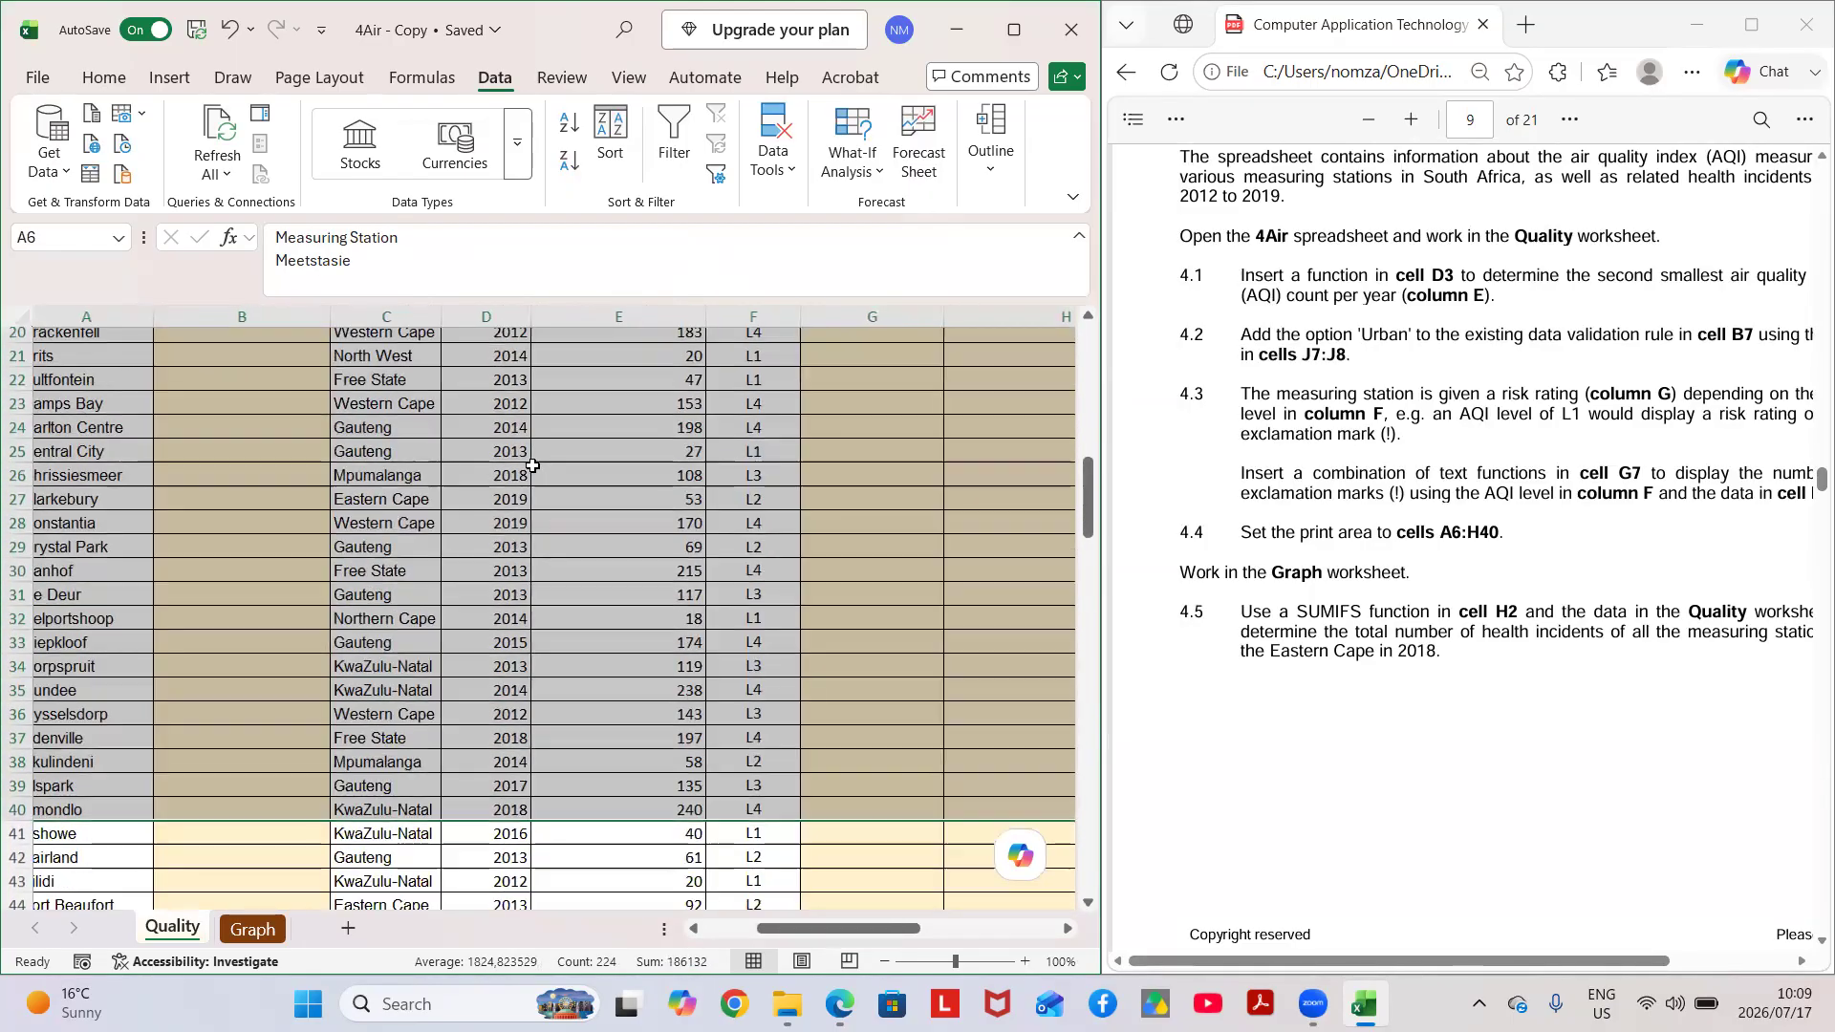
scroll(532, 465, down, 1)
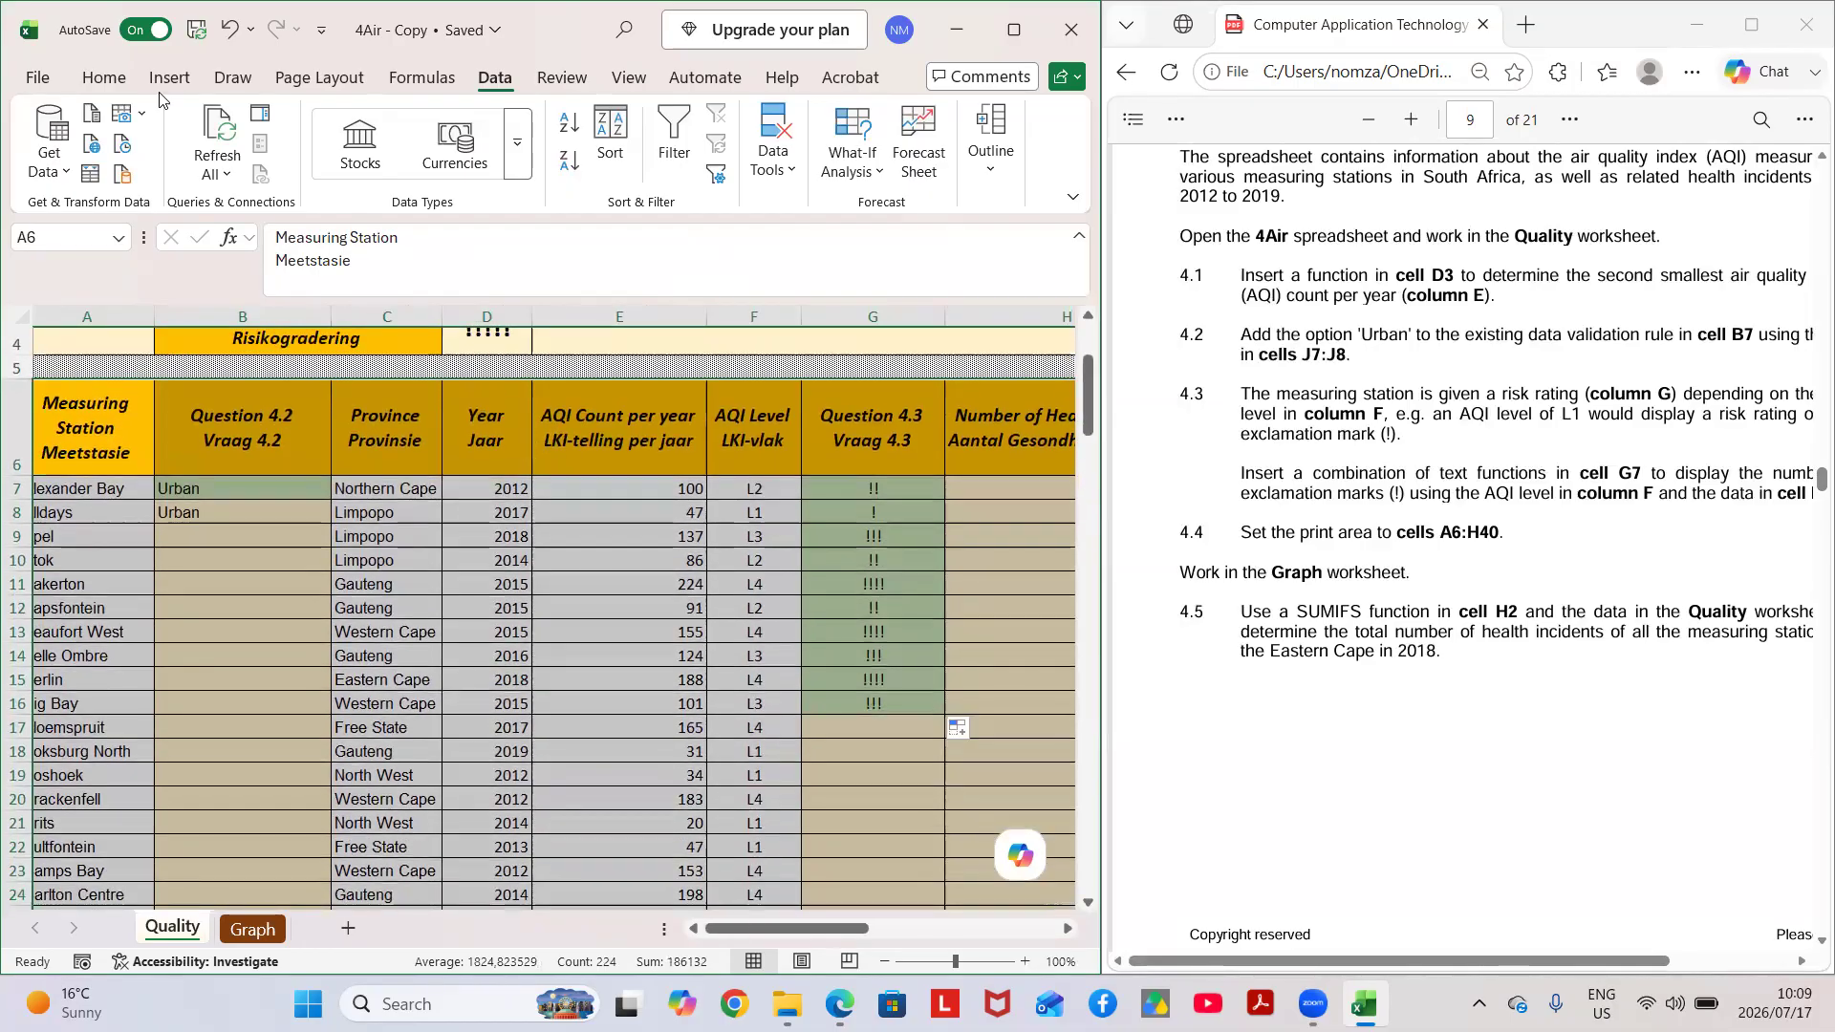
click(333, 81)
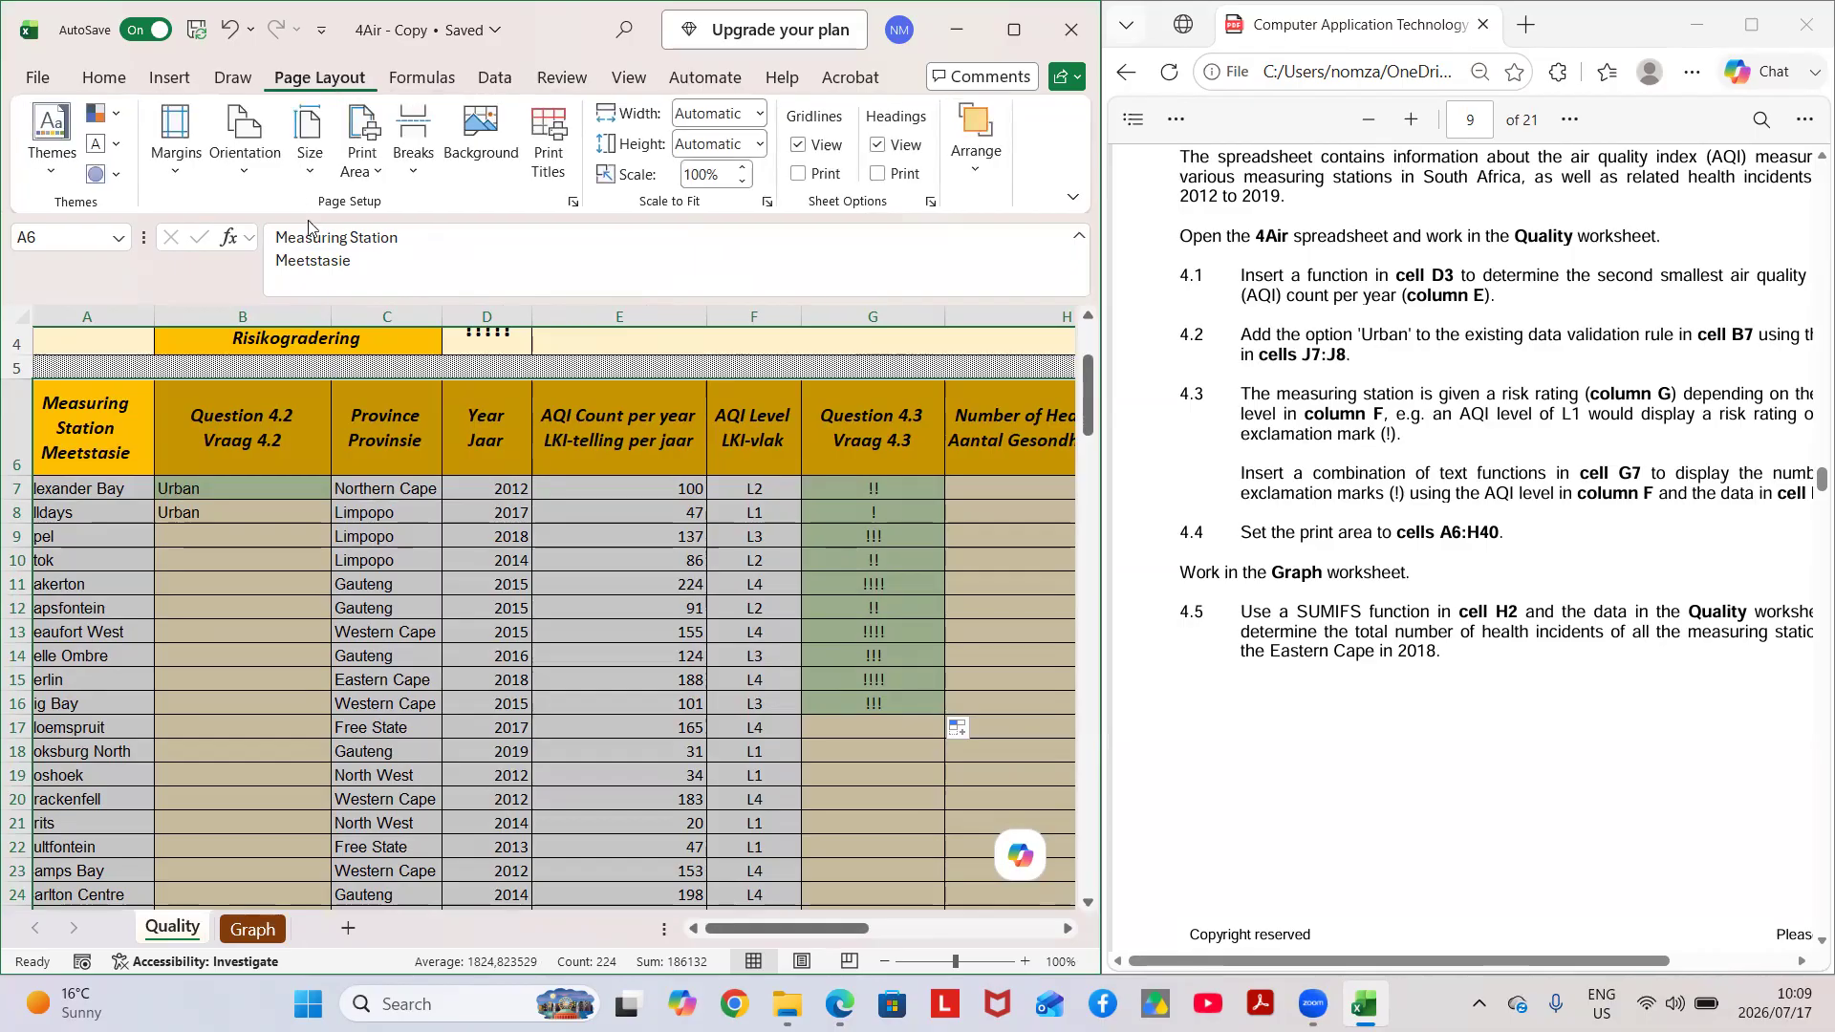
click(376, 169)
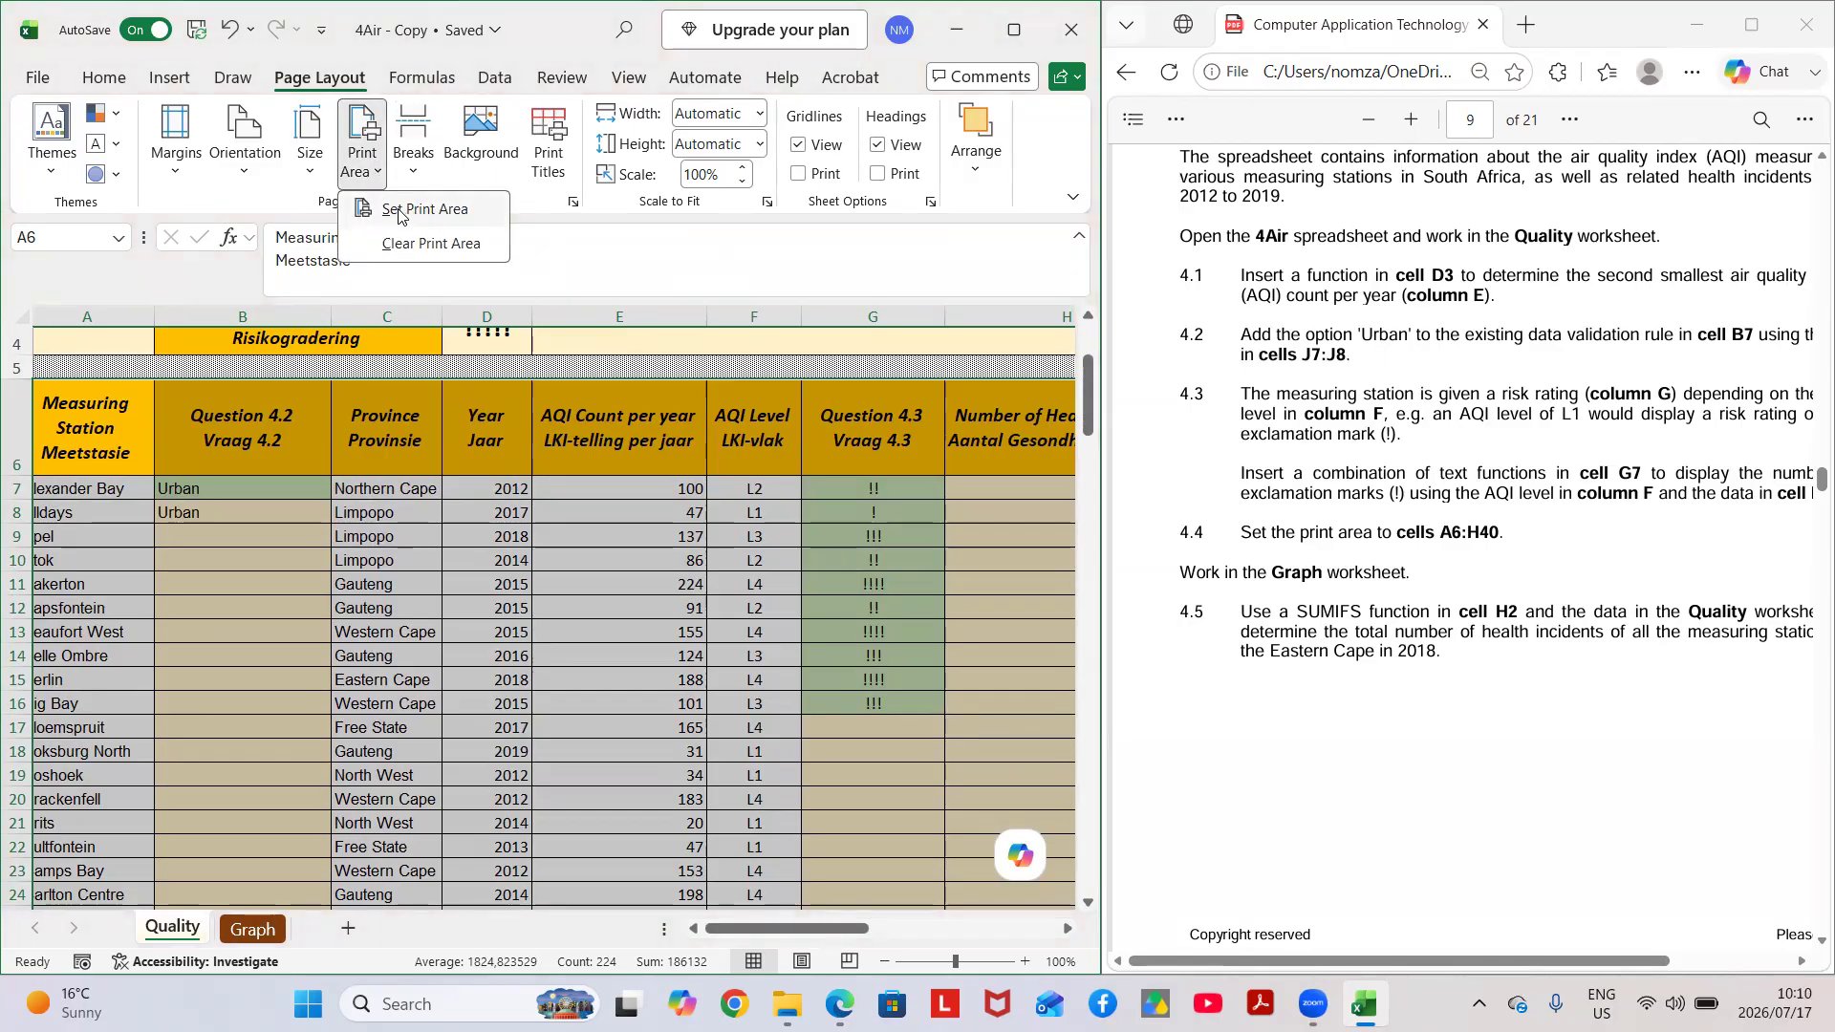
click(433, 209)
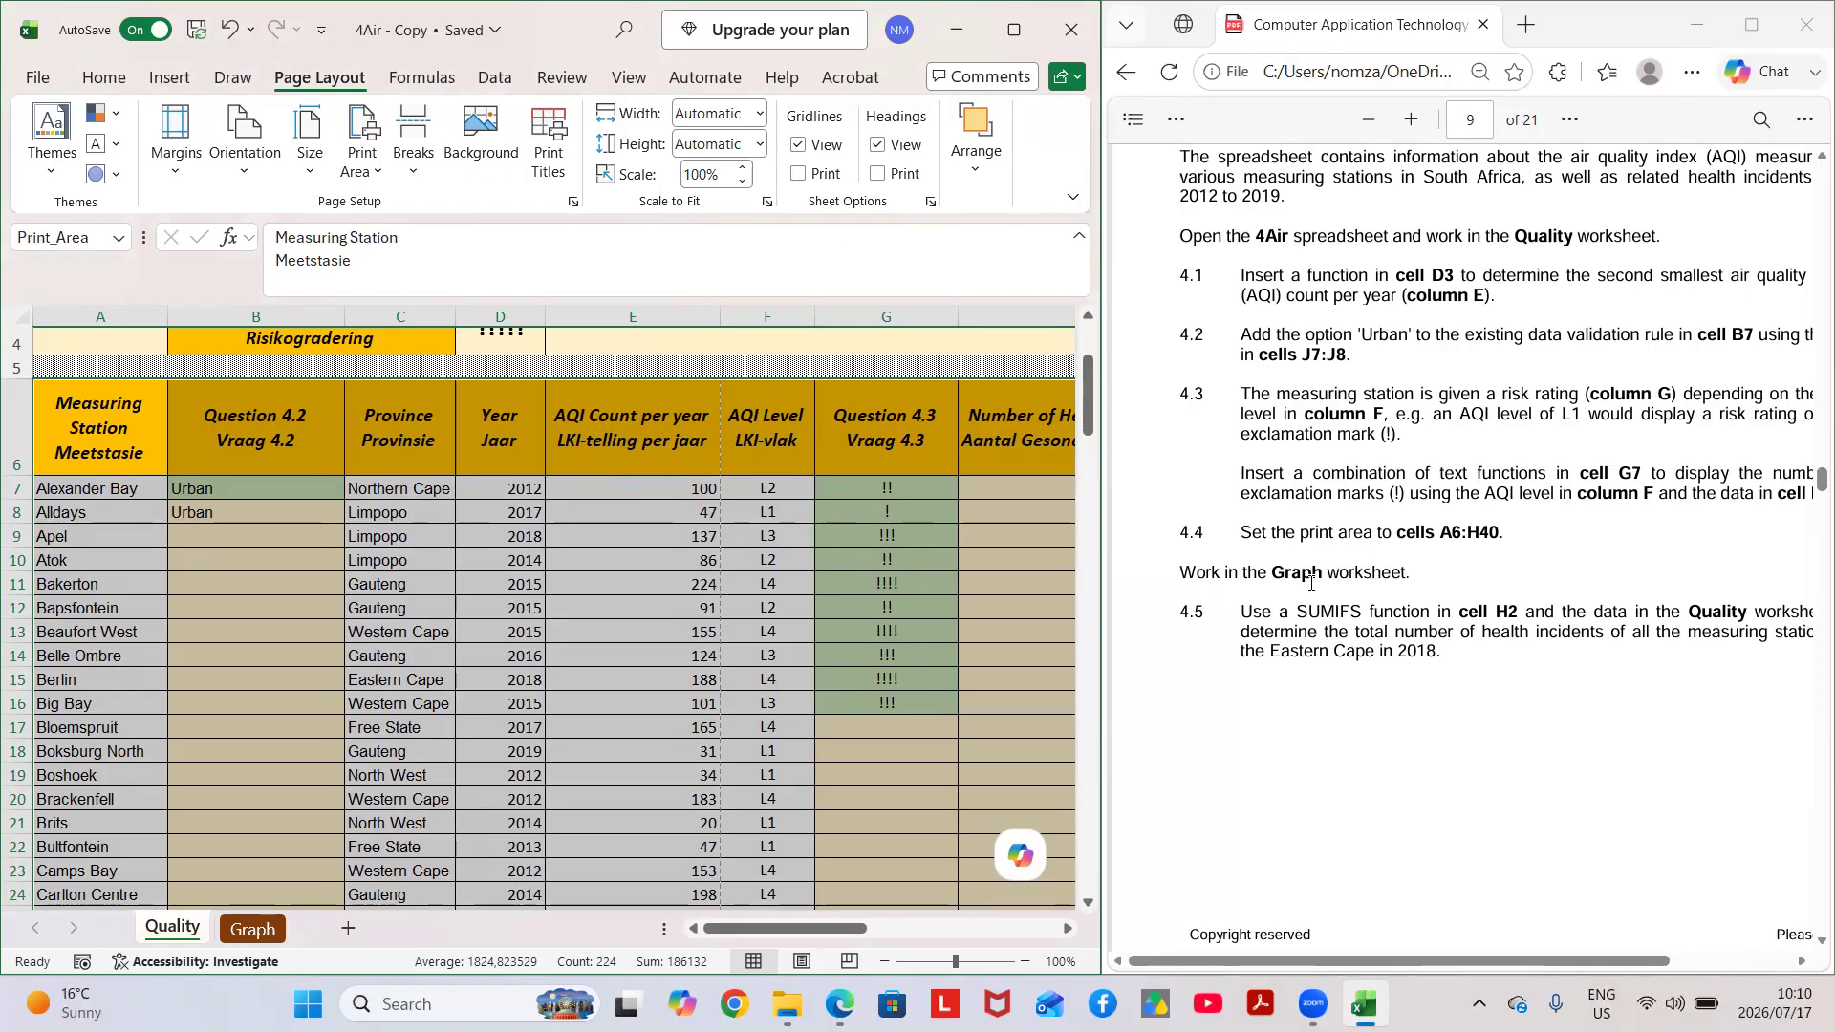
Read Question 4.5 in the exam paper on the SUMIFS function required in cell H2.
scroll(1312, 581, down, 3)
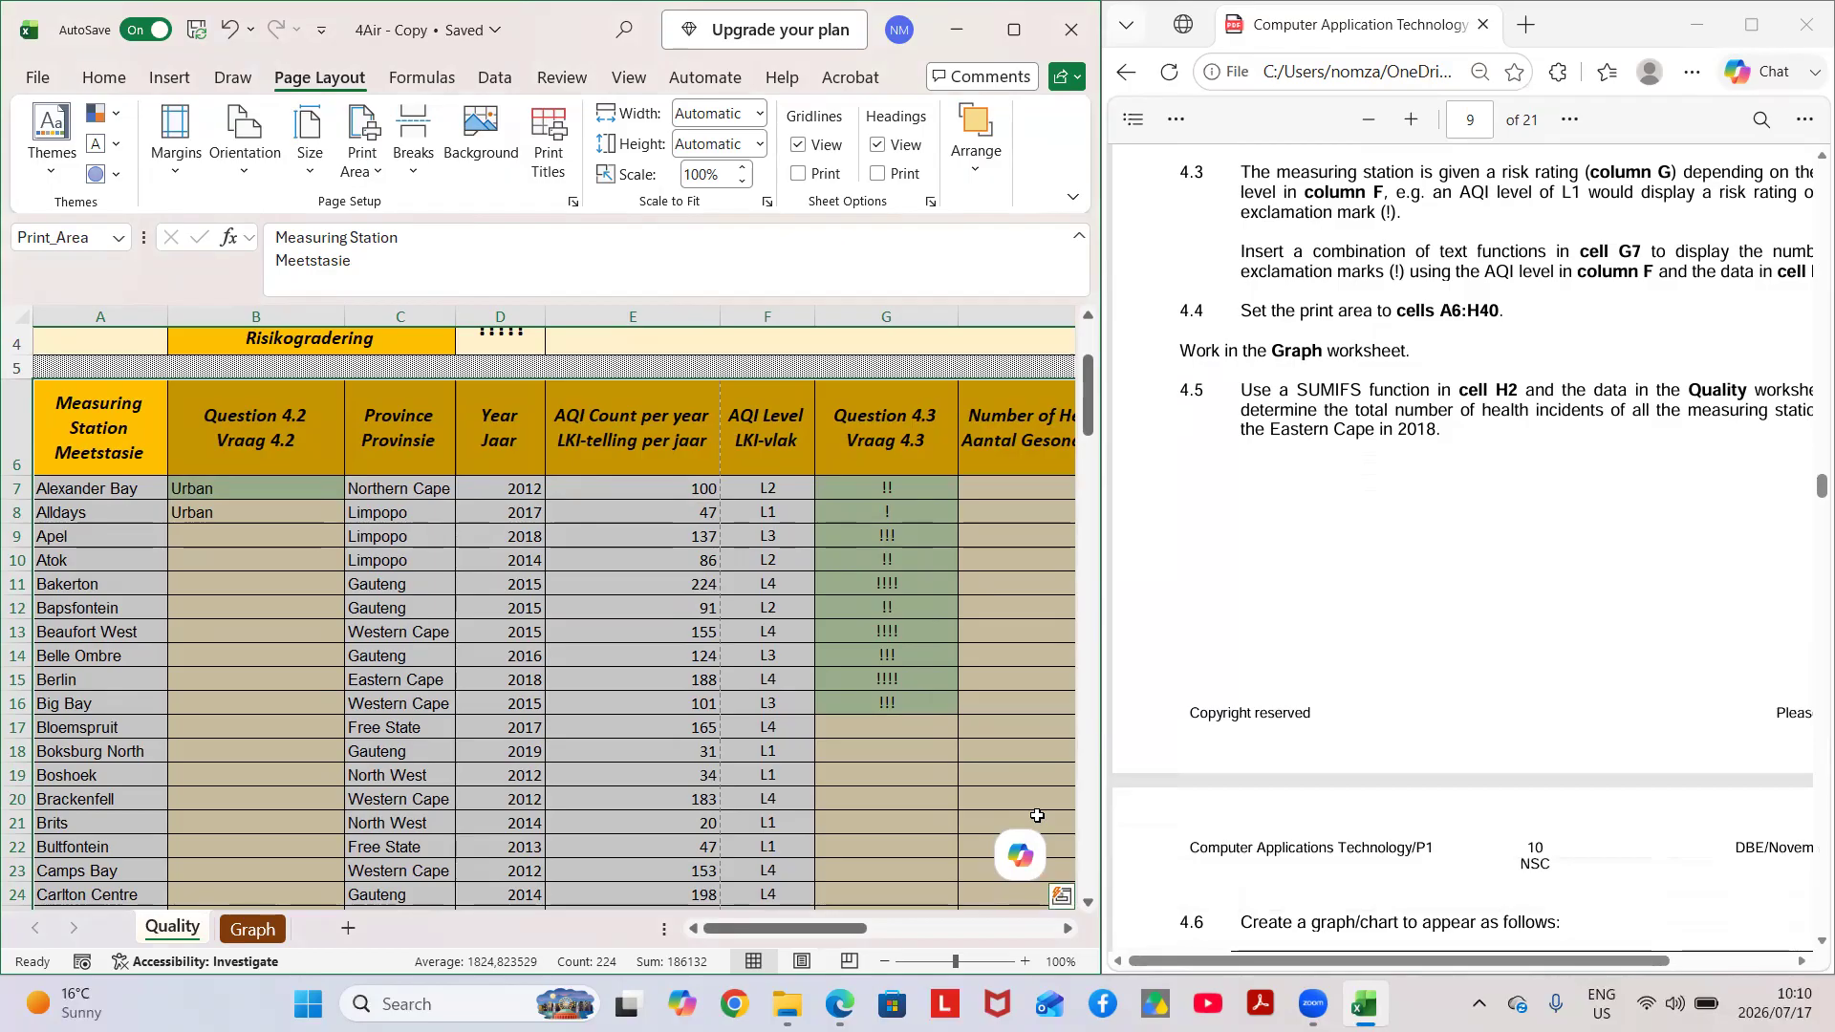
scroll(1215, 716, right, 1)
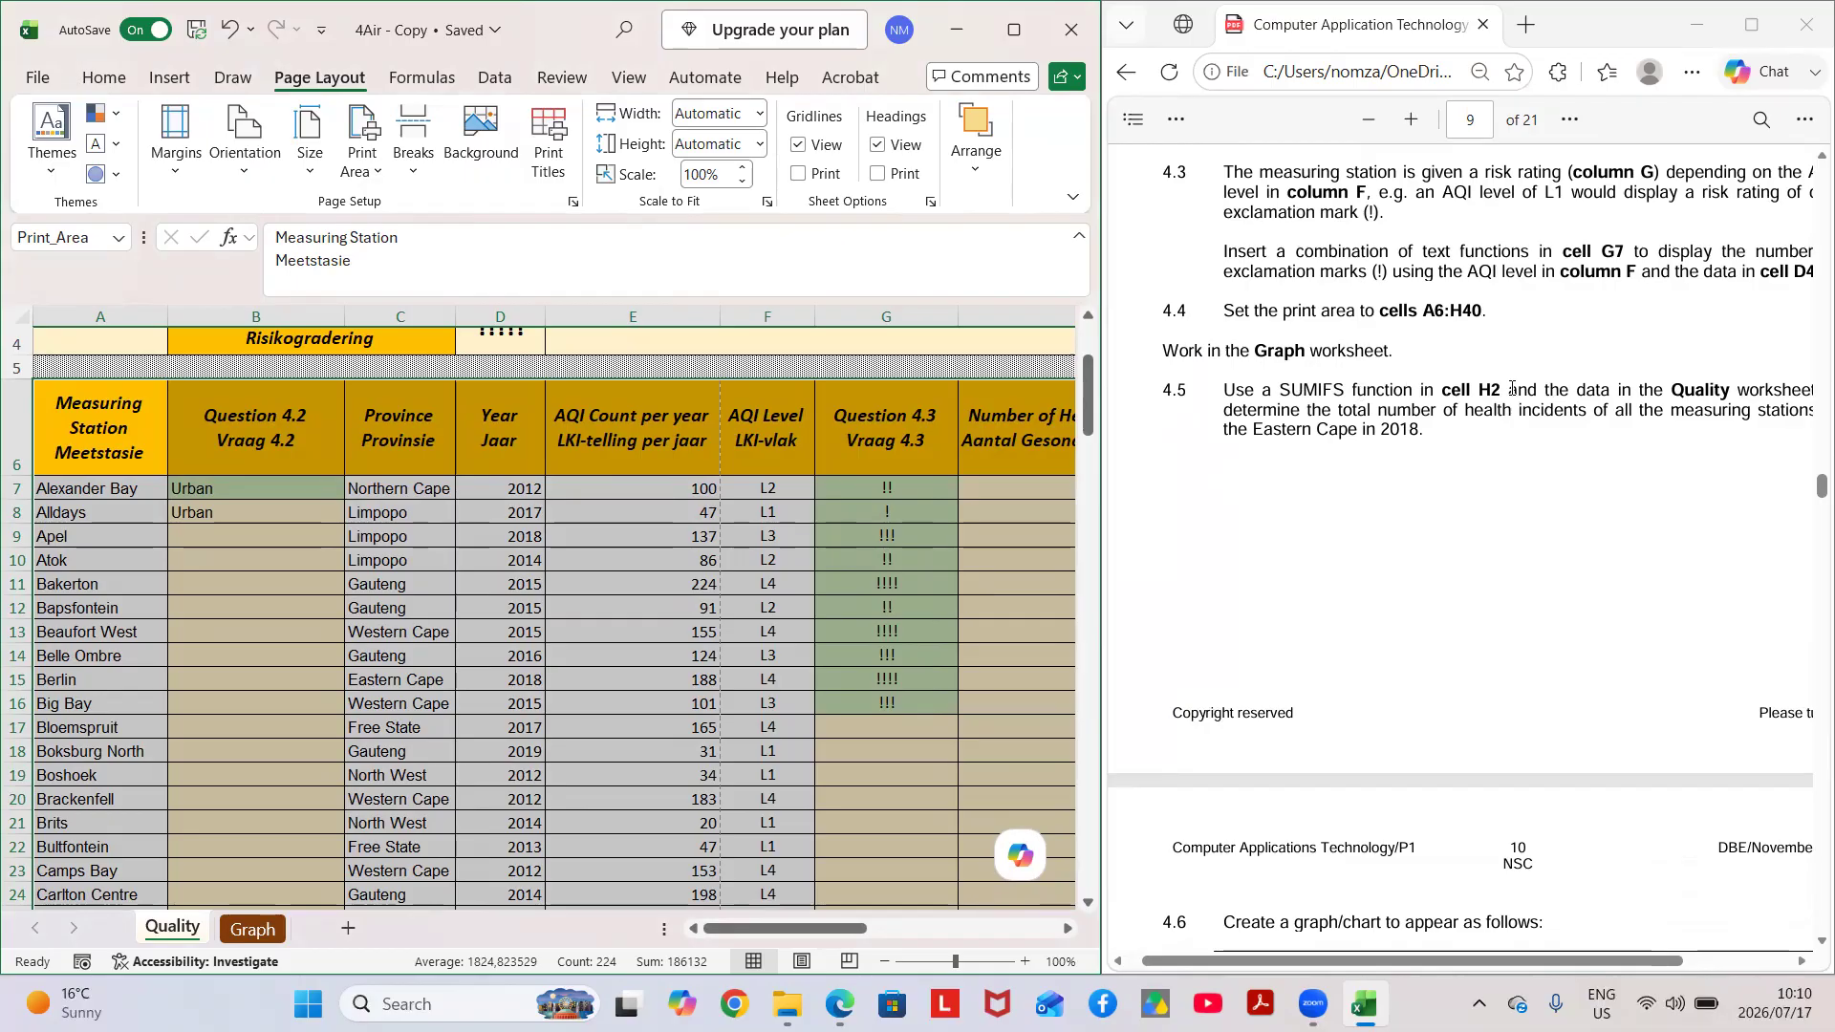
scroll(1660, 386, right, 2)
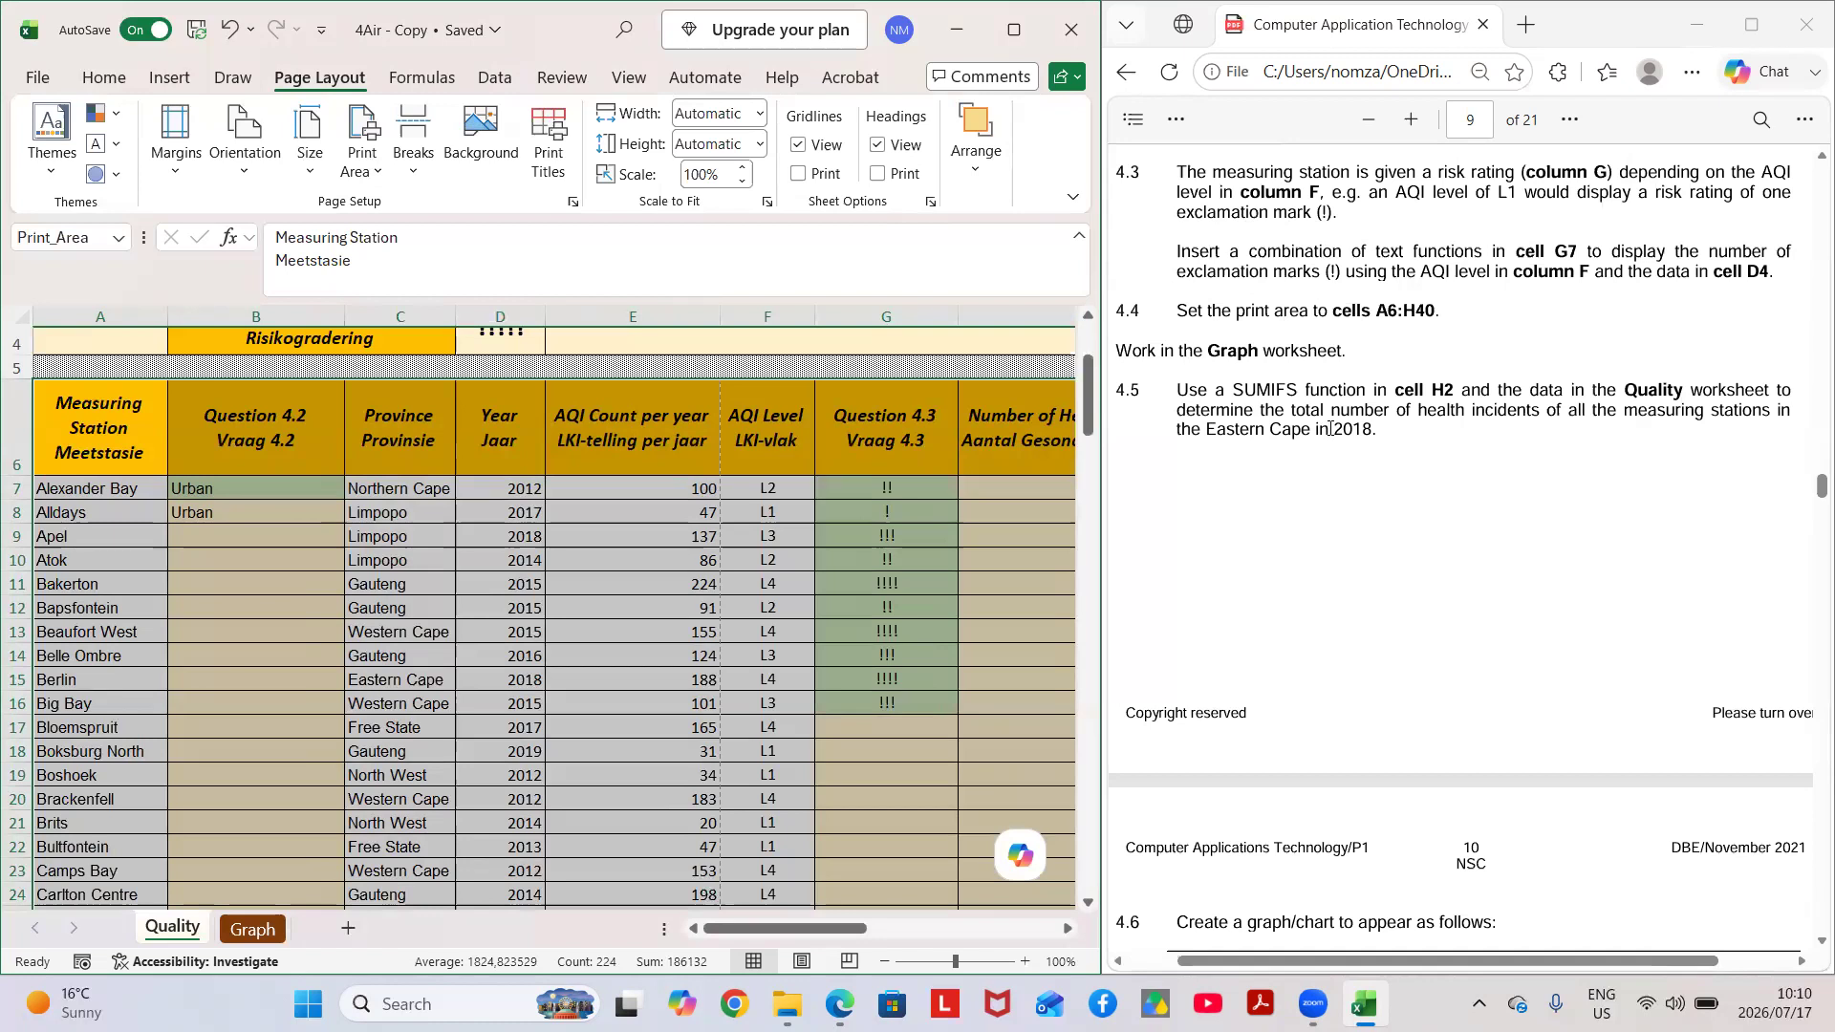
scroll(1383, 571, left, 1)
scroll(1383, 571, down, 1)
scroll(1383, 570, right, 1)
scroll(1383, 571, down, 1)
scroll(1383, 571, right, 1)
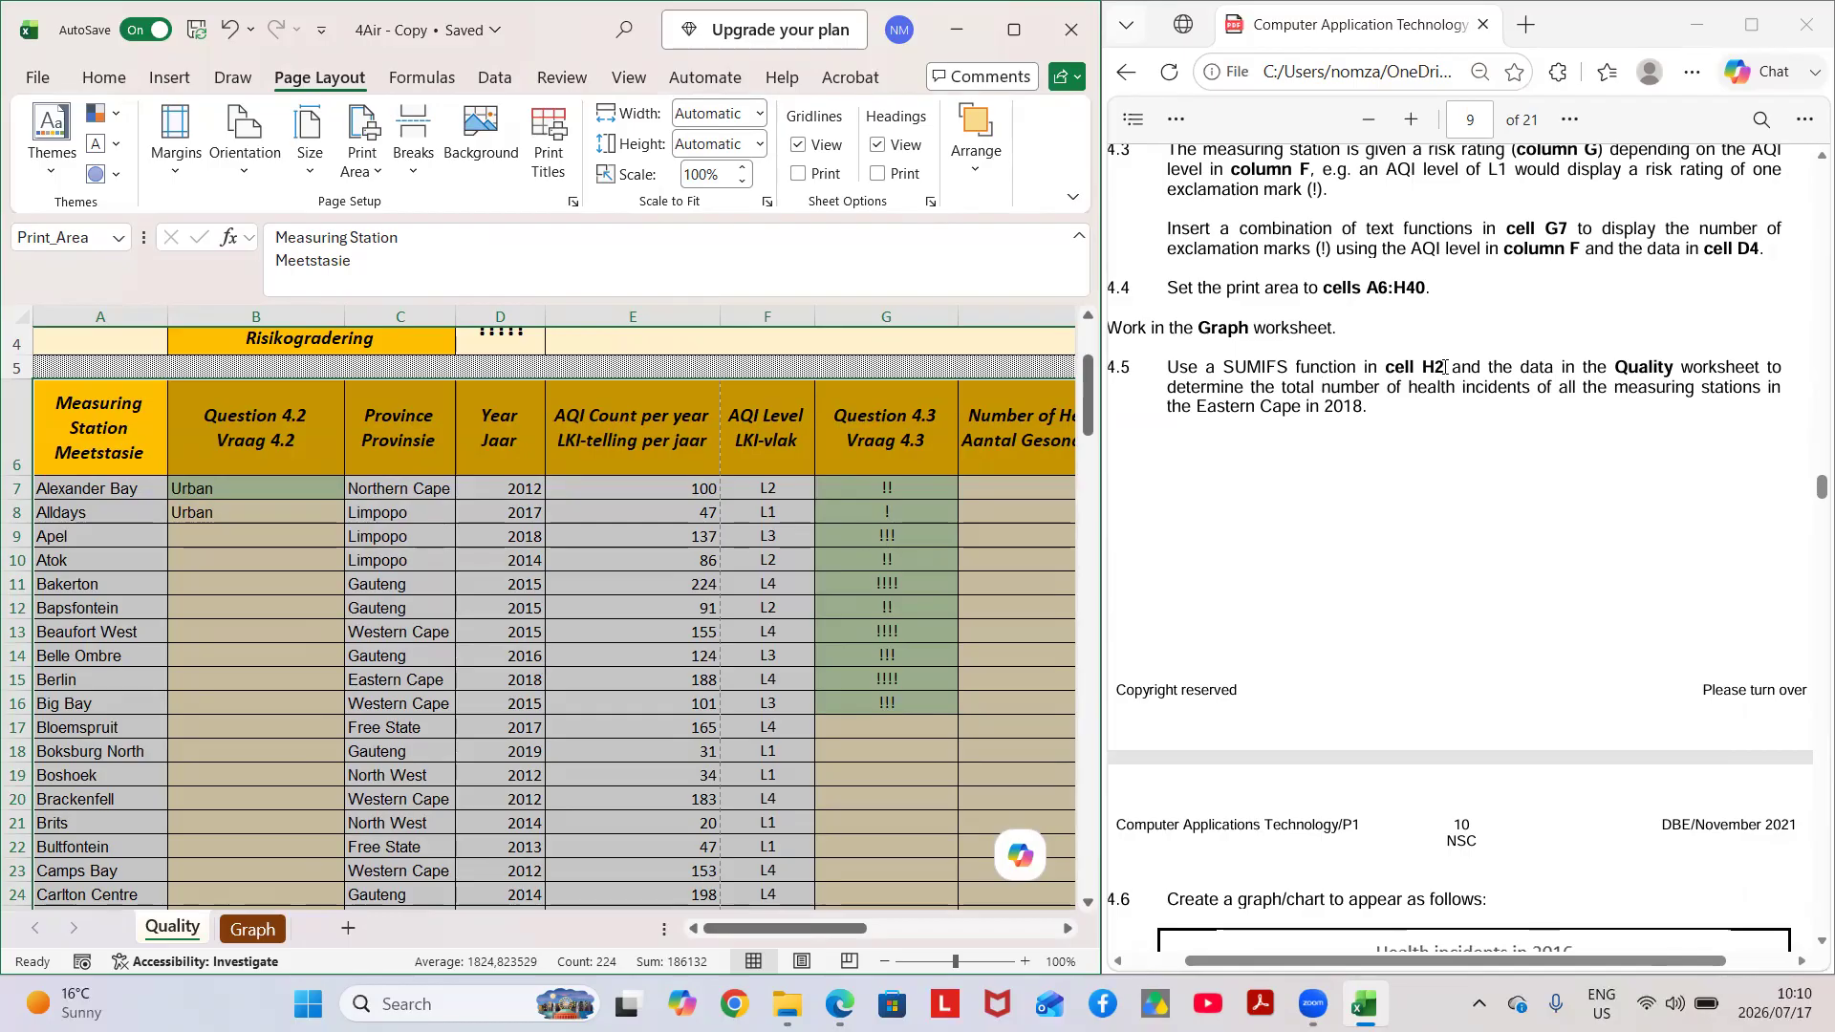
scroll(1445, 367, down, 1)
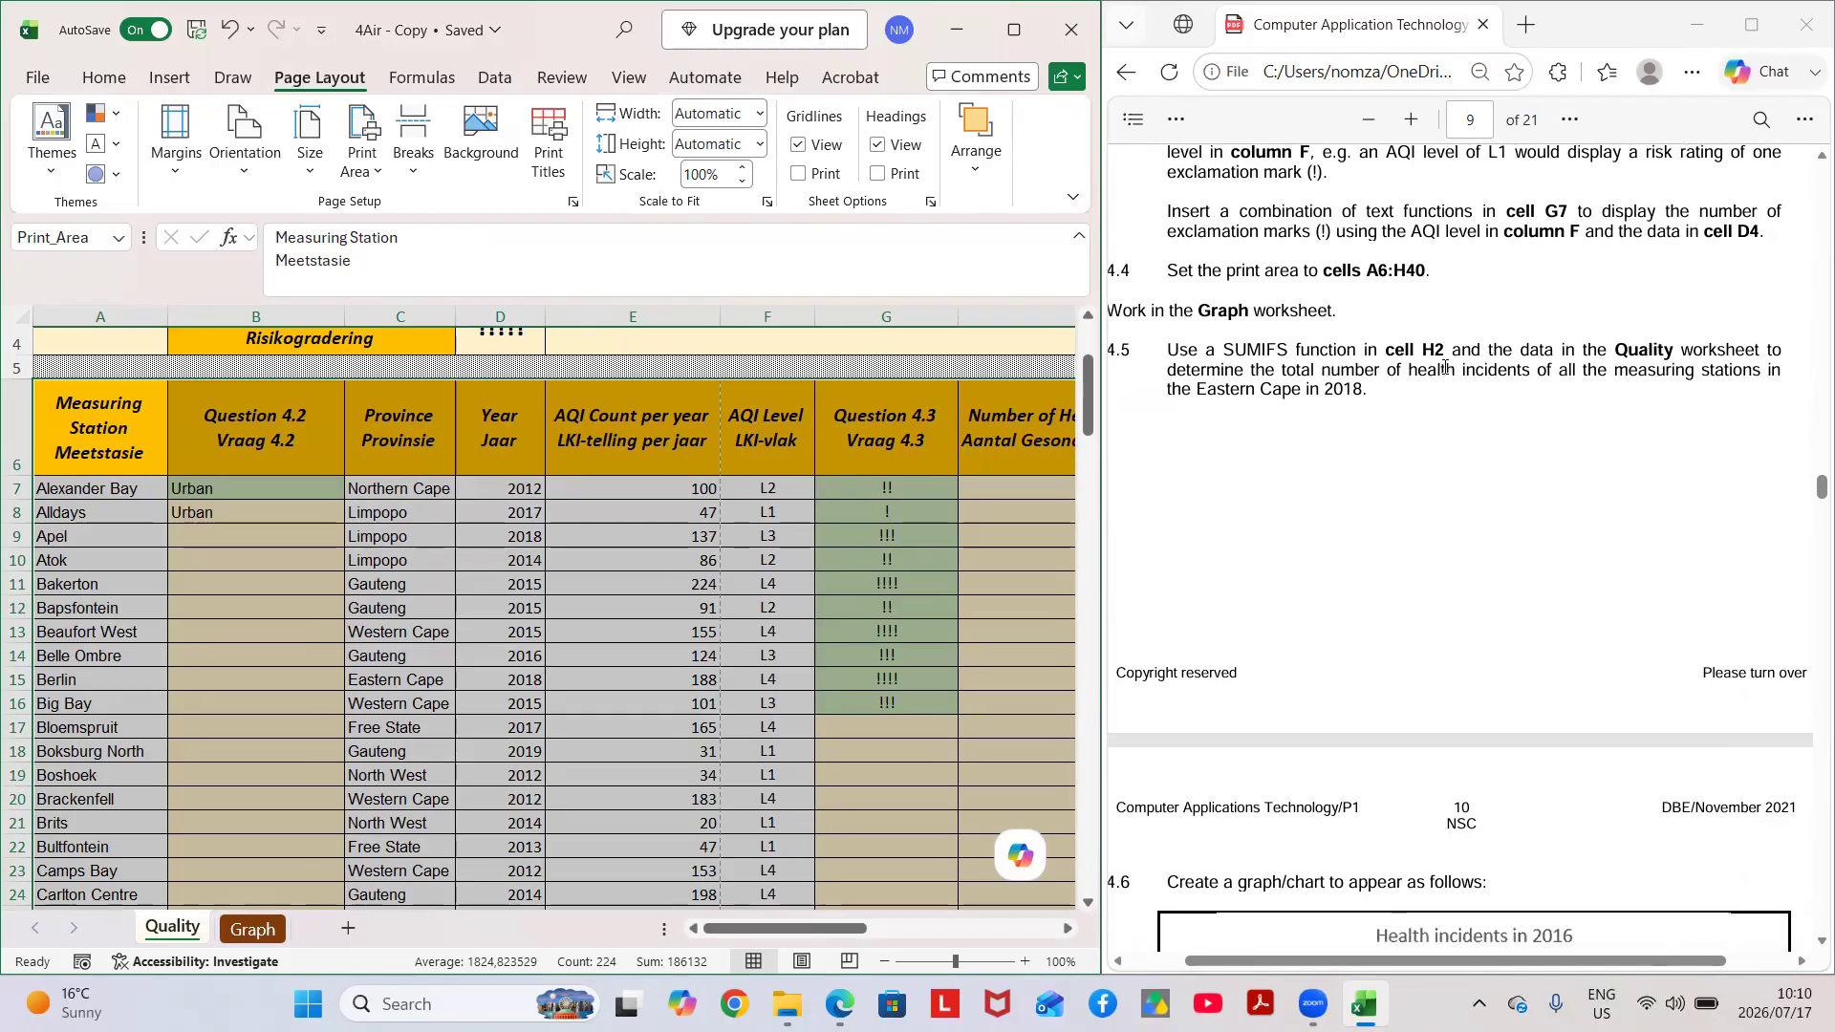
Select cell H2 in the Graph worksheet and review the province, year and health incident columns in the Quality worksheet.
click(961, 774)
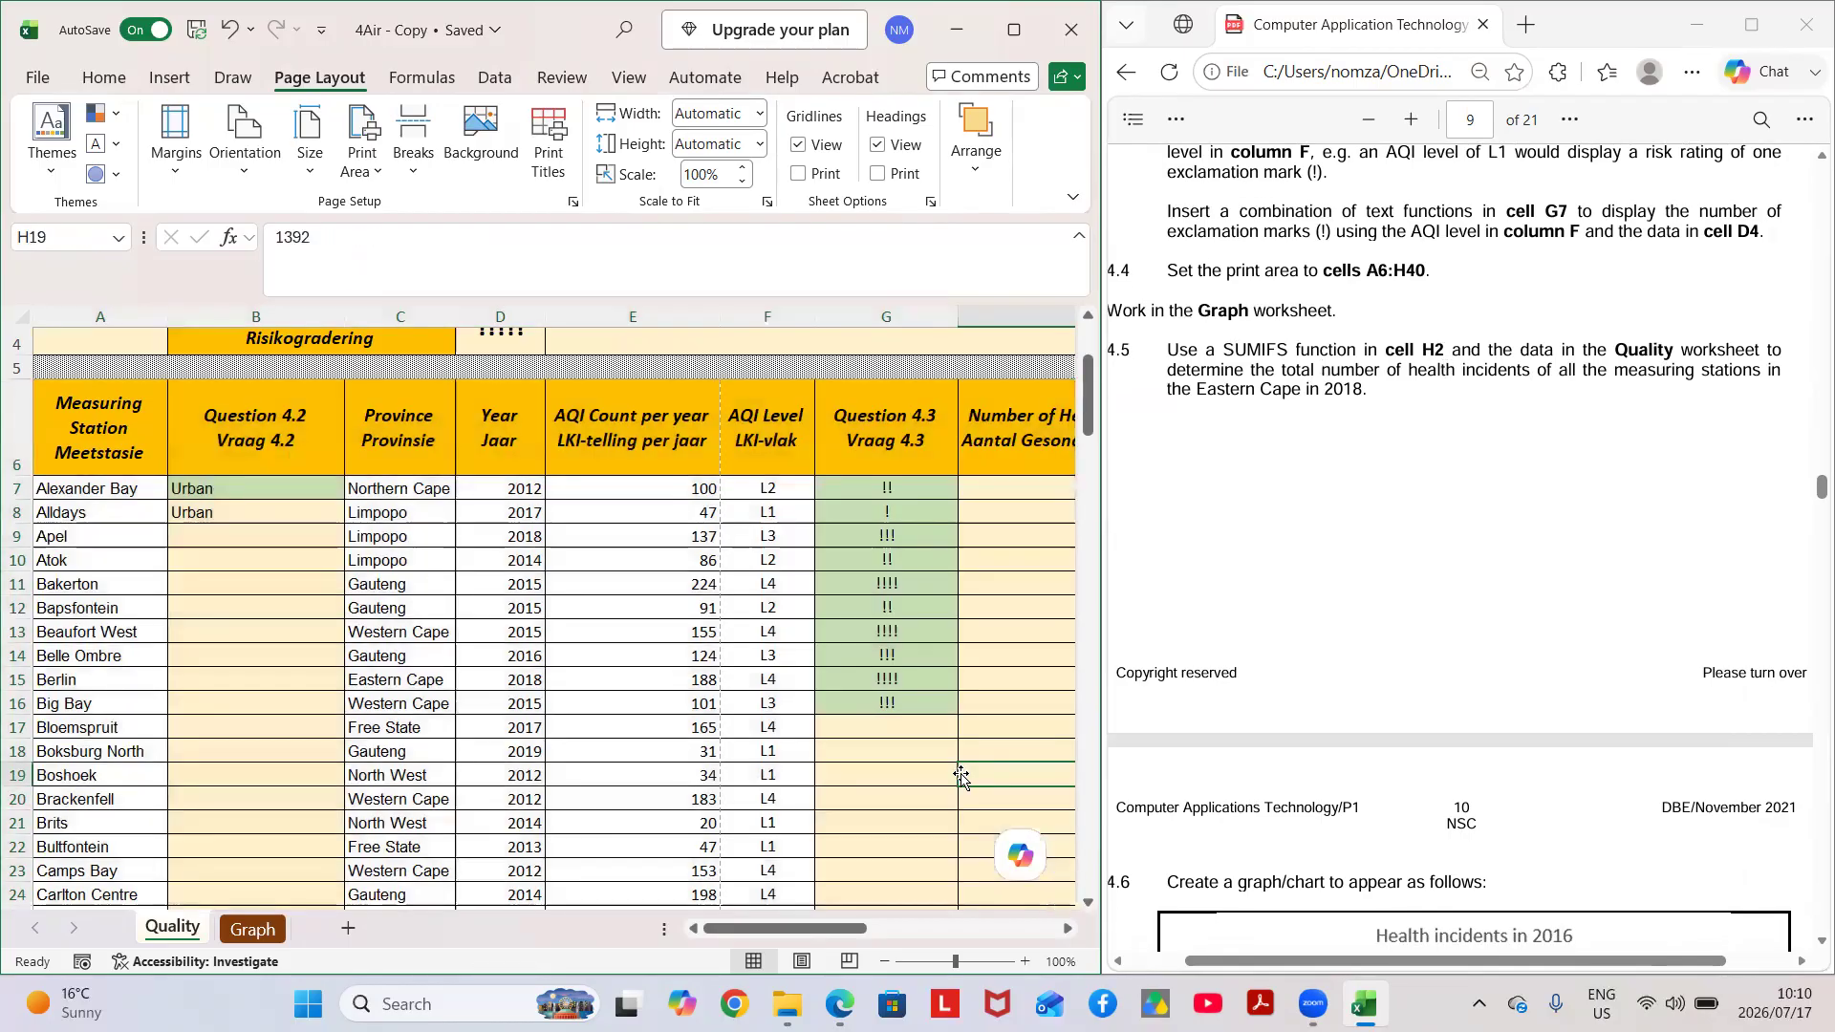
click(250, 929)
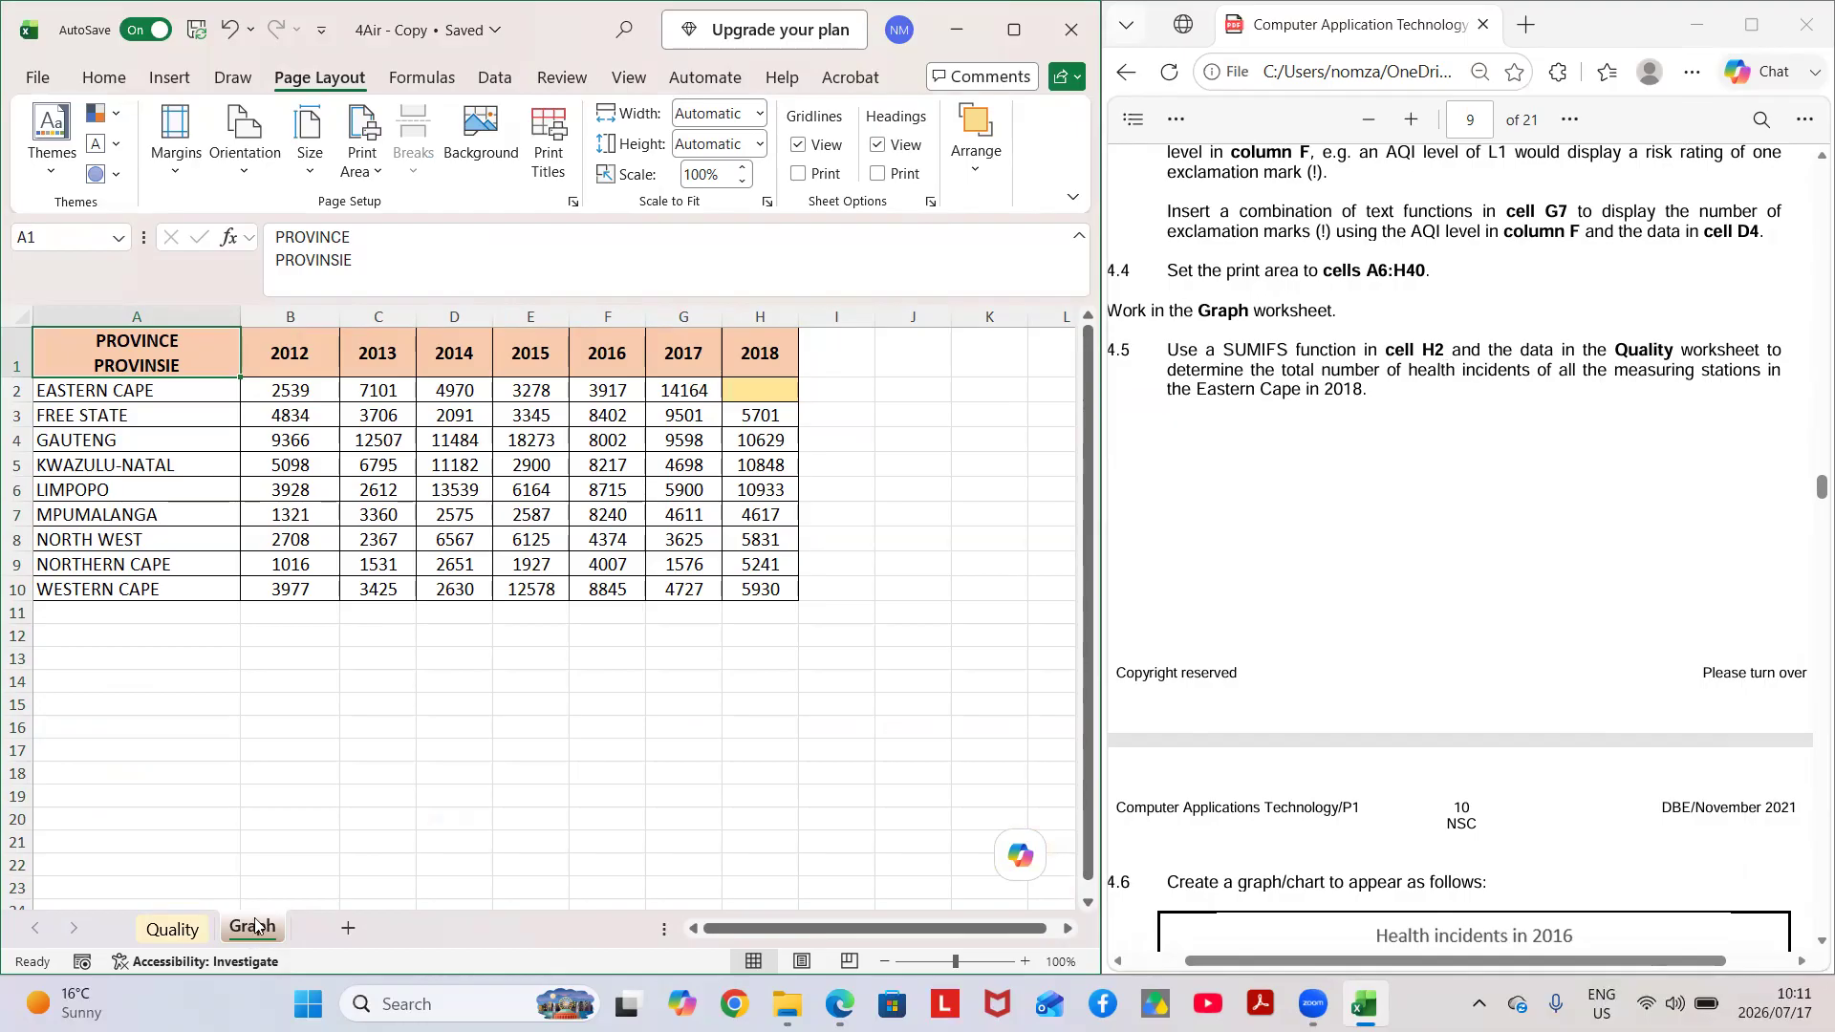
click(762, 392)
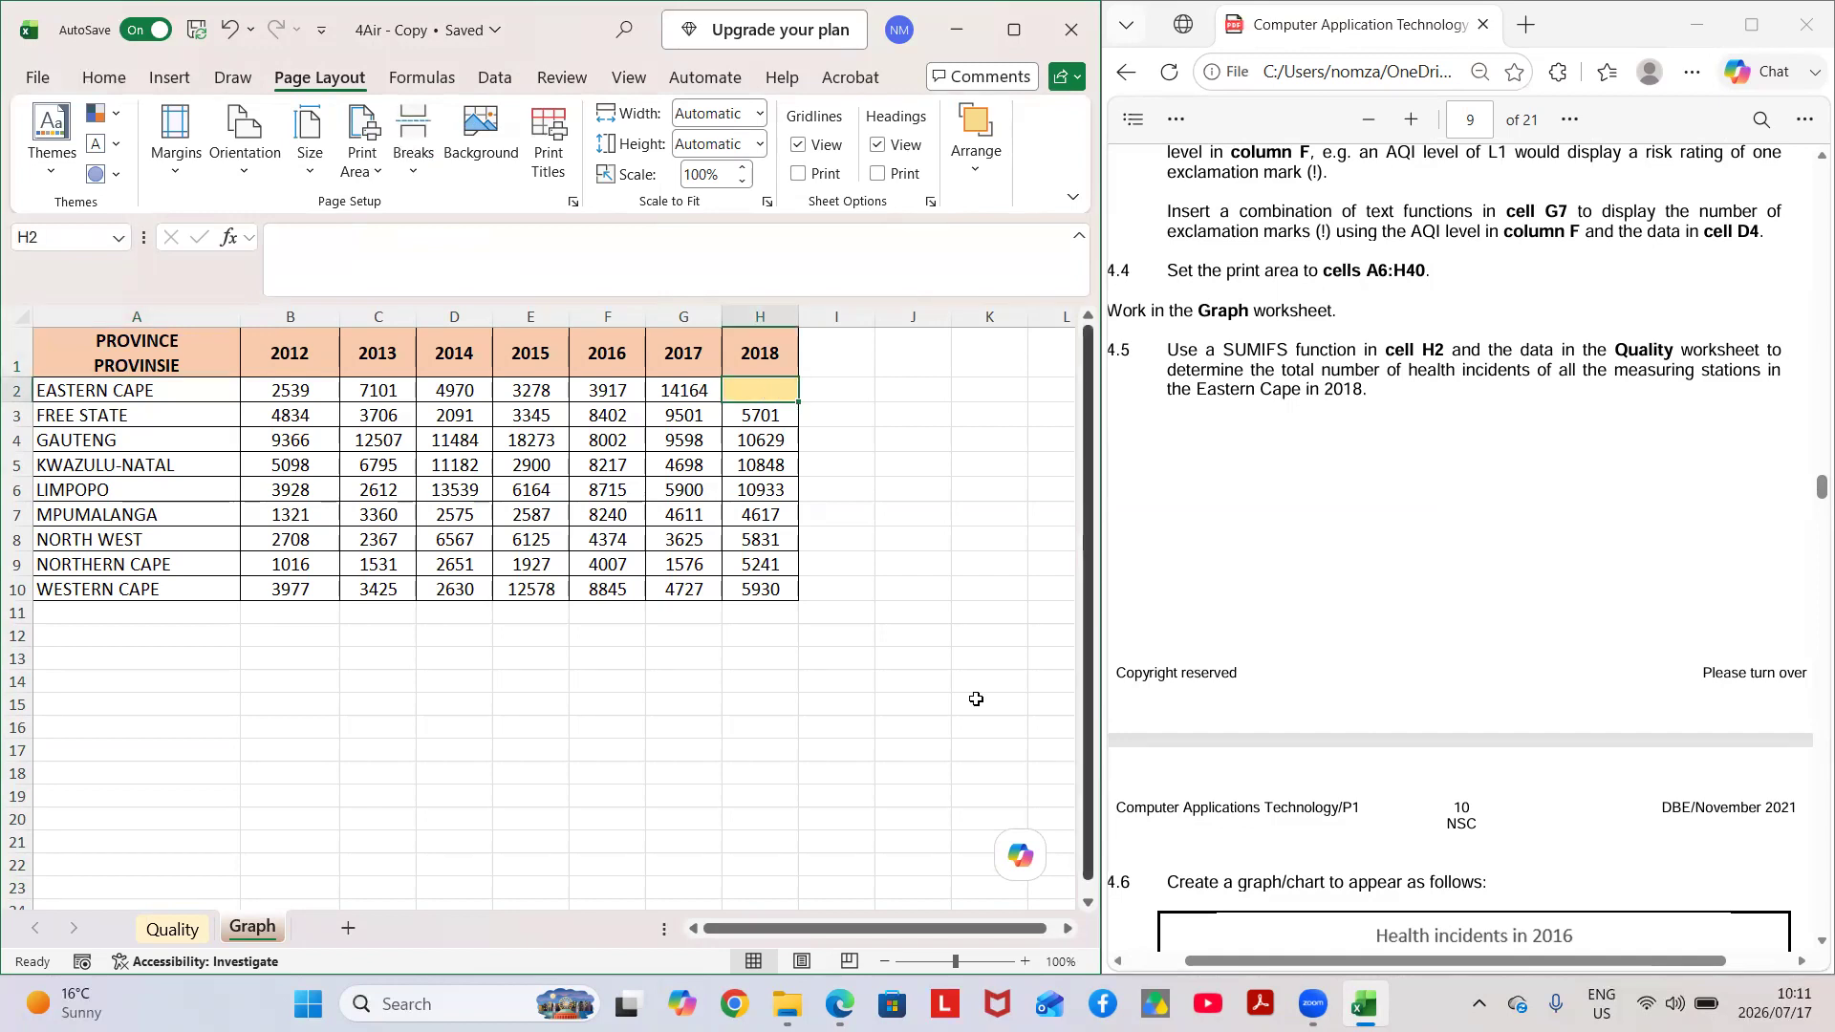
click(164, 929)
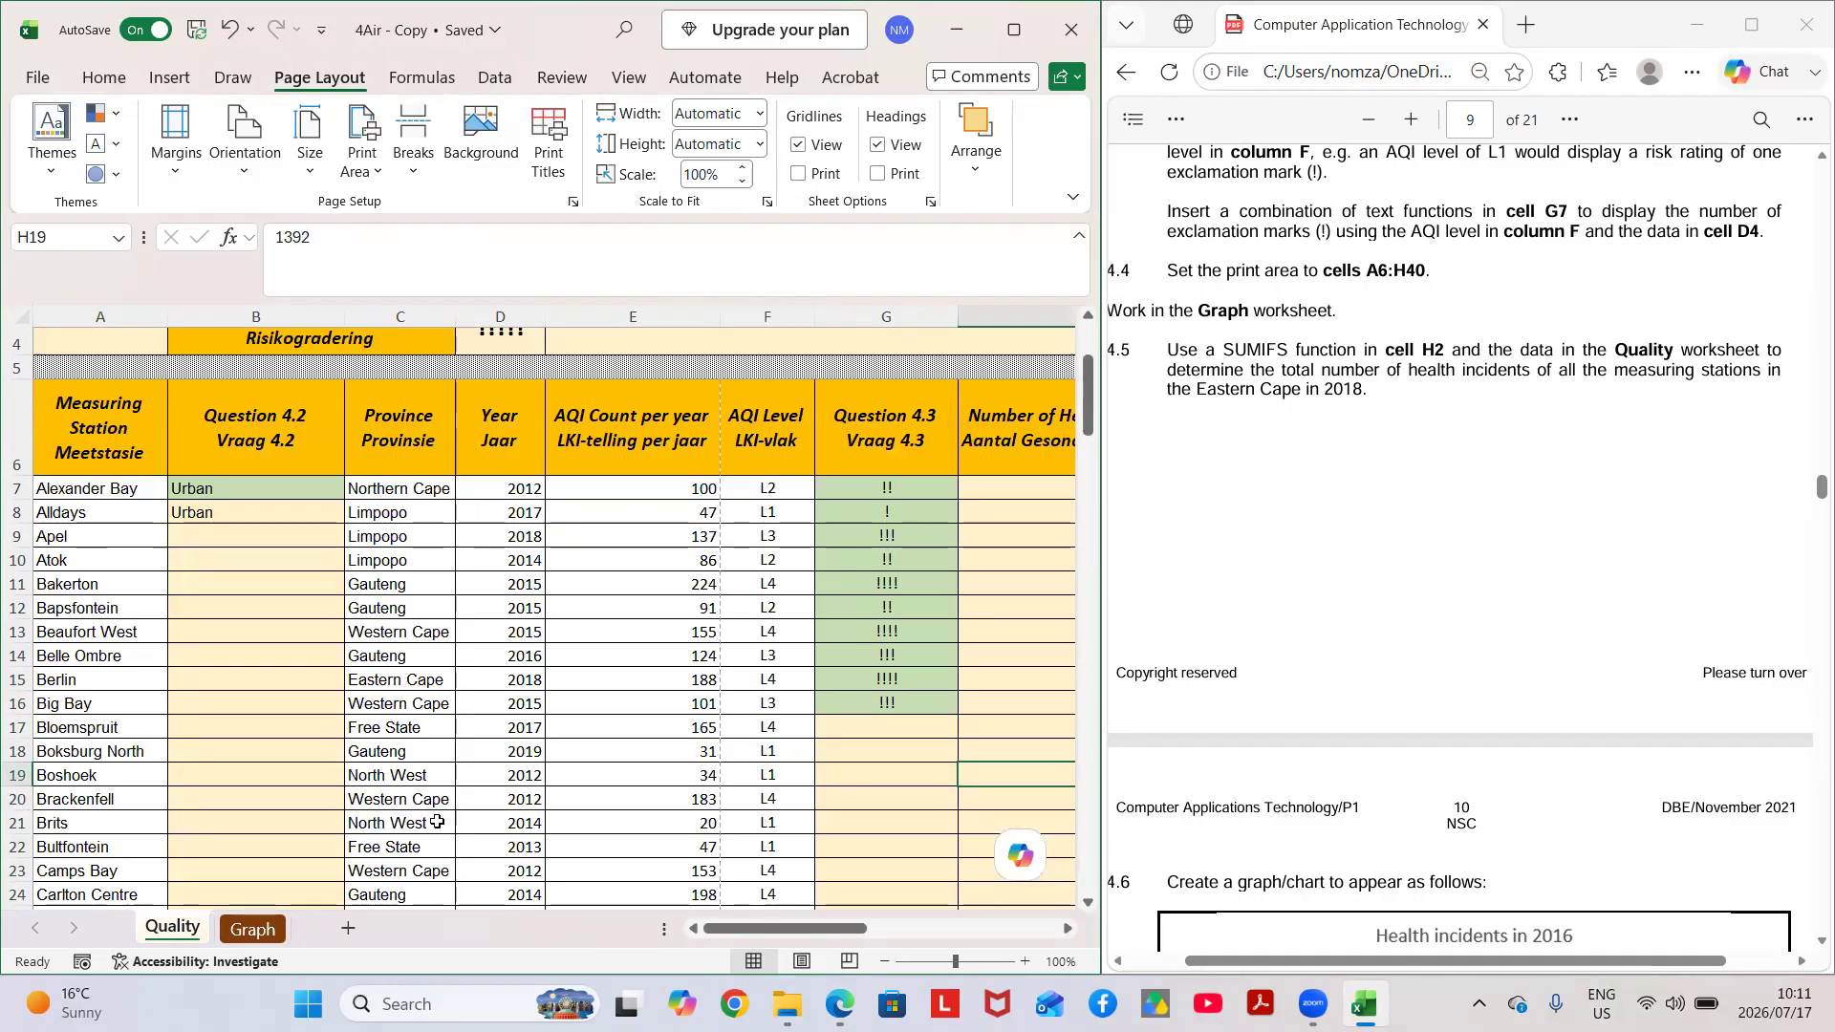
scroll(784, 613, right, 1)
scroll(785, 613, right, 1)
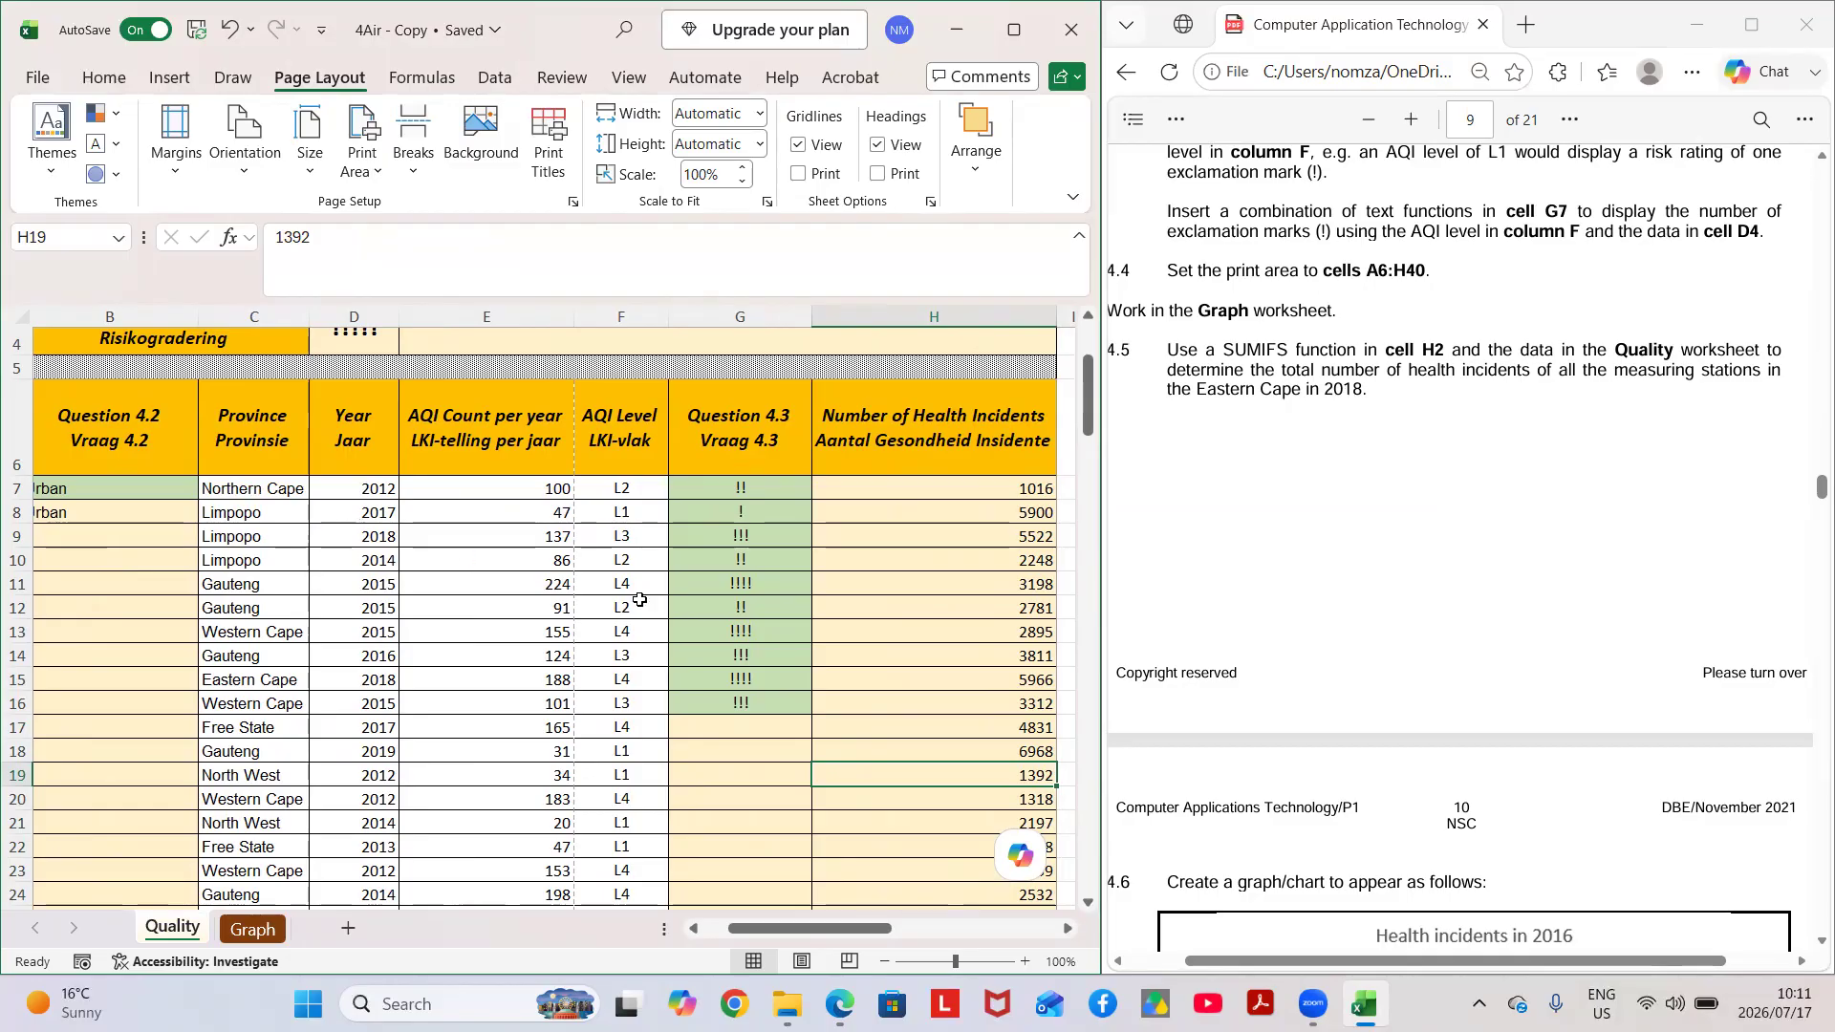
Start a SUMIF function in cell H2 of the Graph worksheet.
click(268, 928)
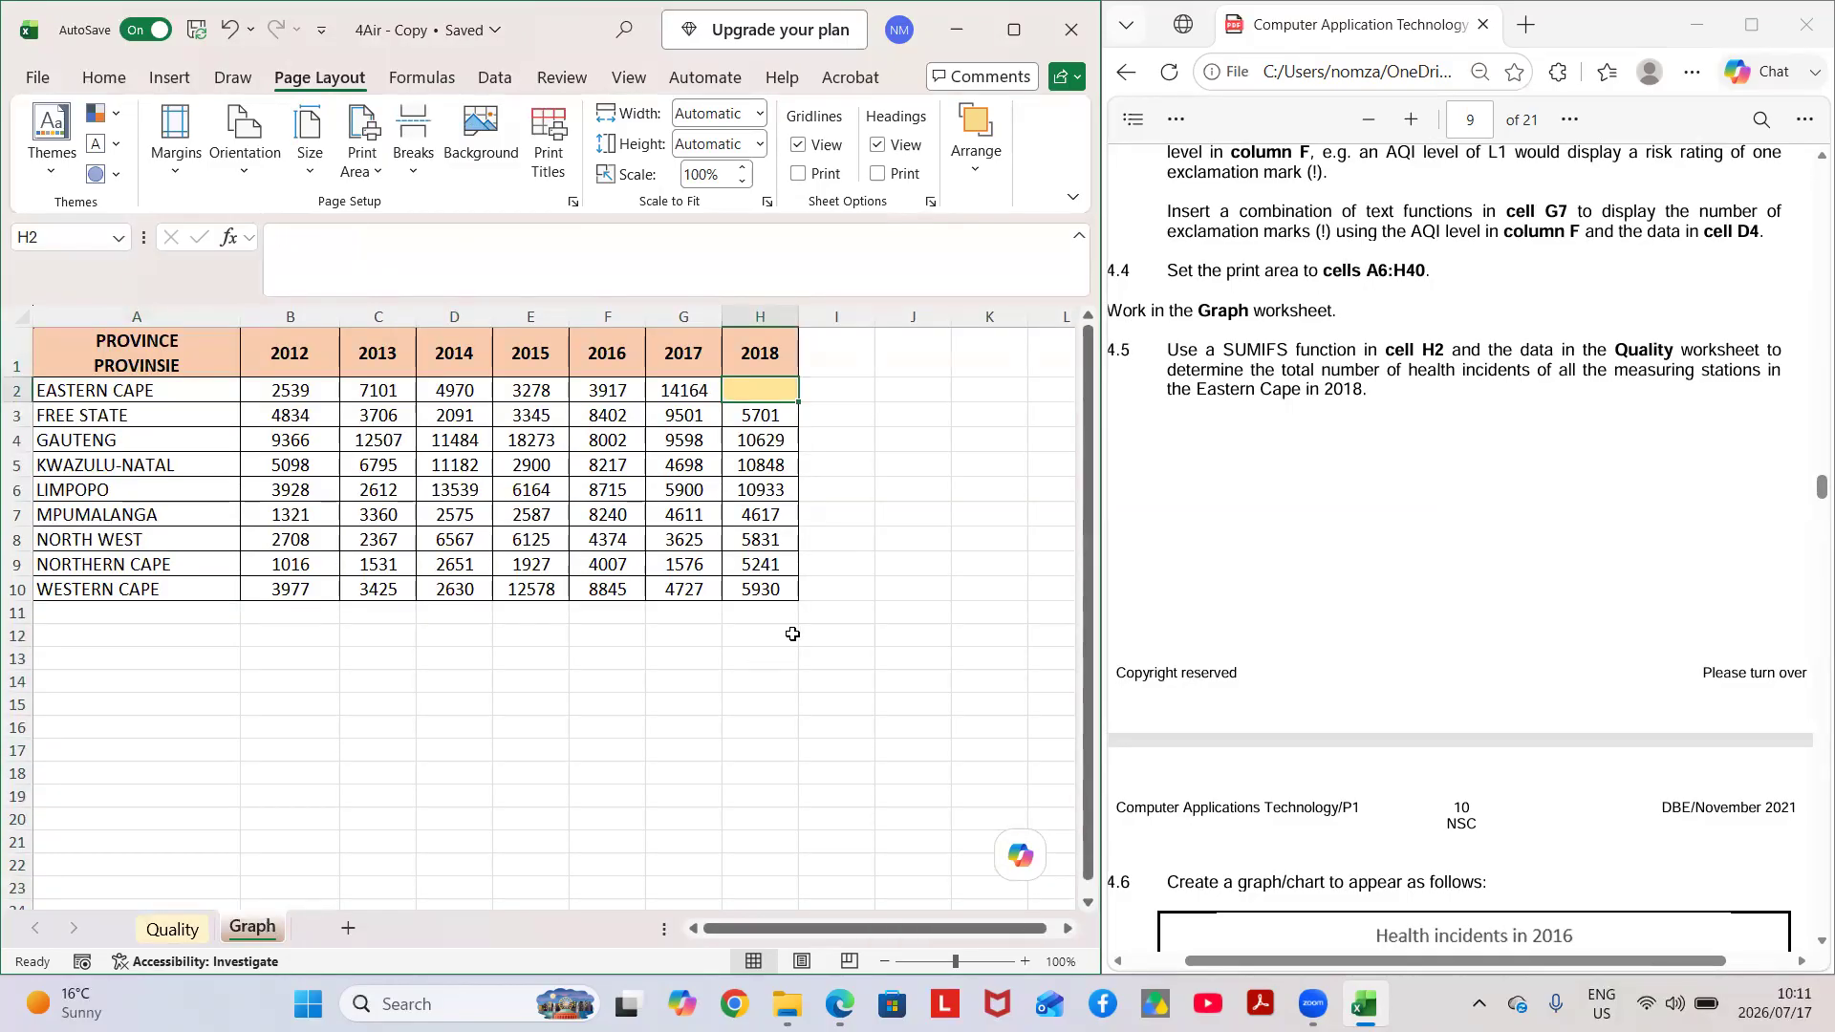
scroll(792, 633, right, 2)
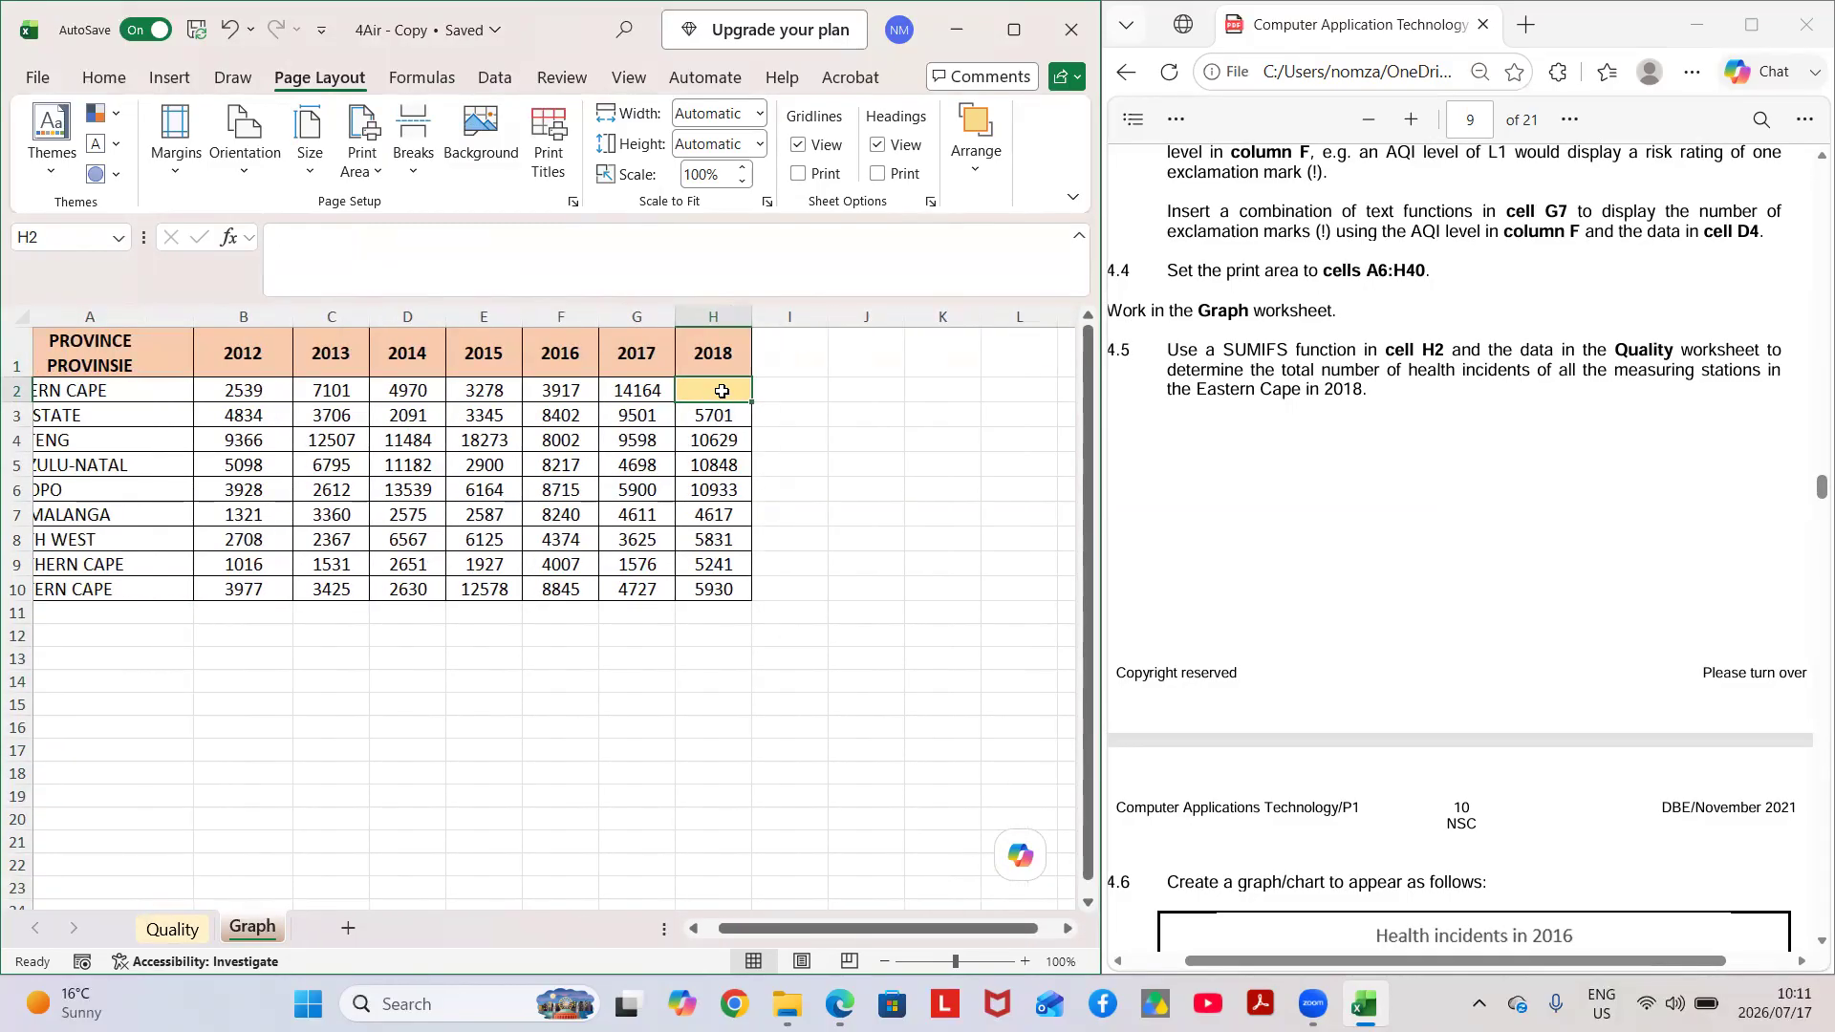
text(=)
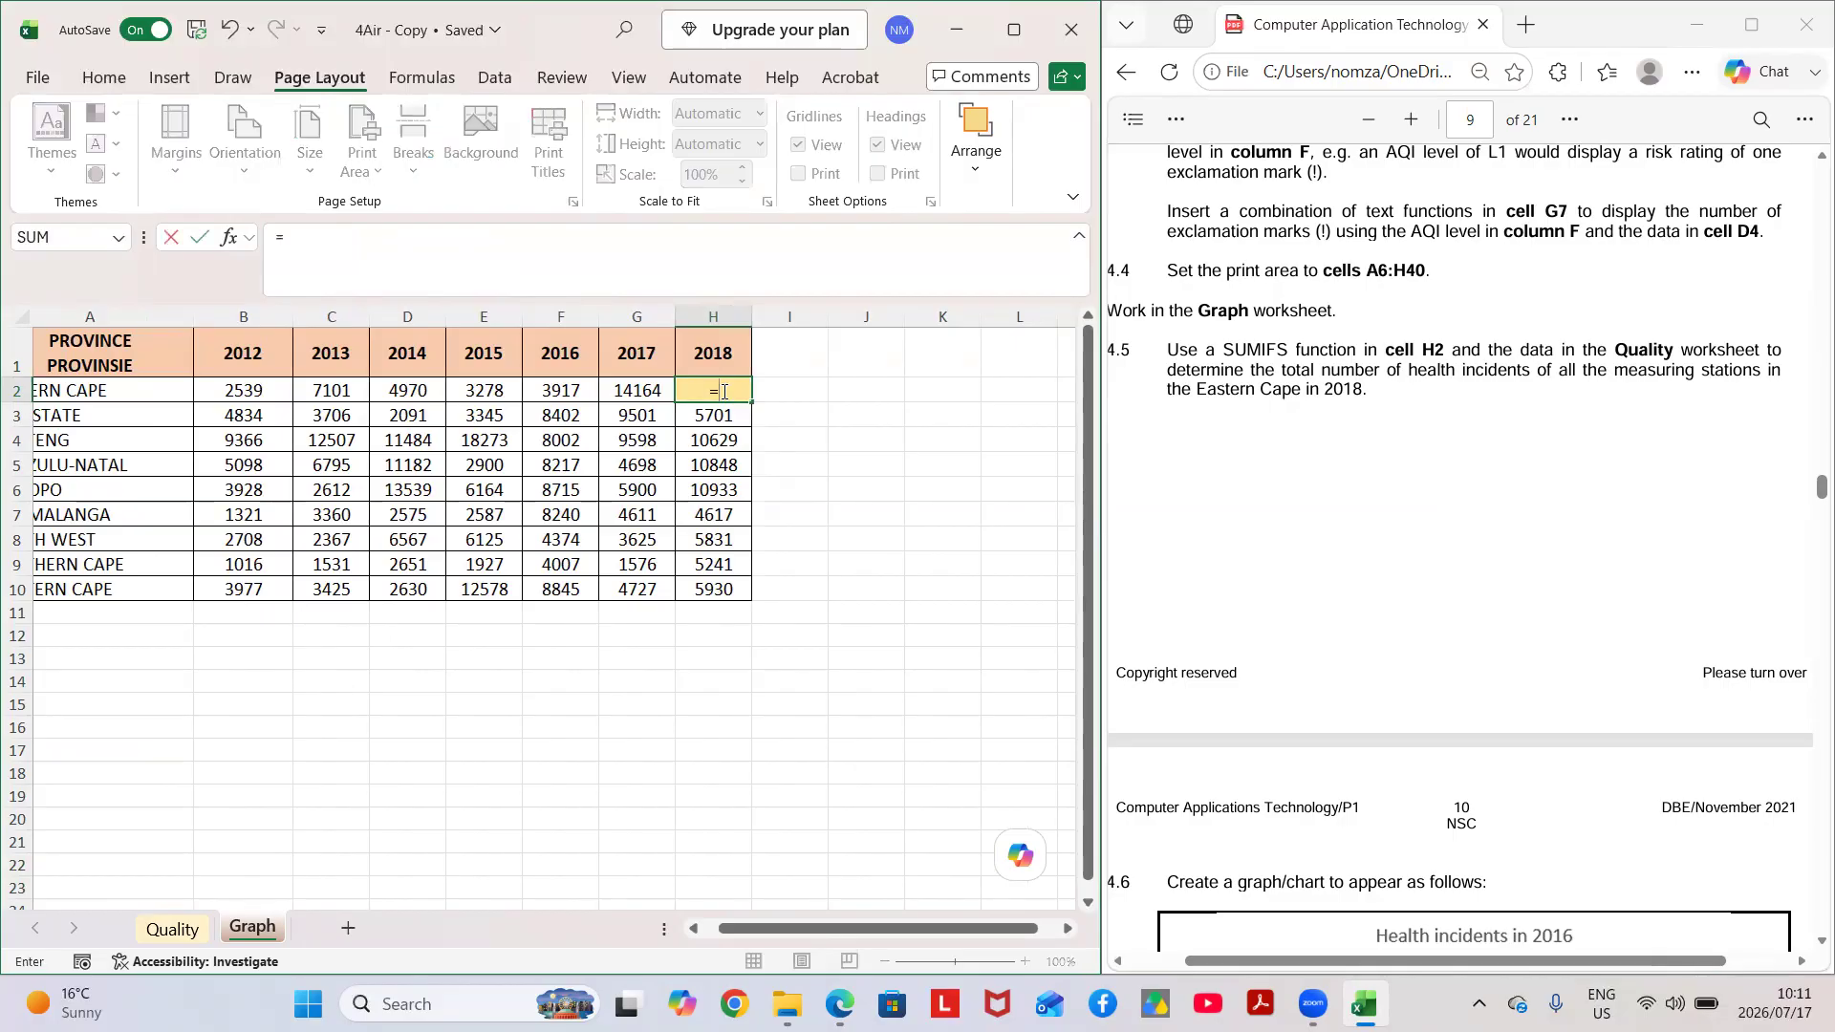
text(sumif)
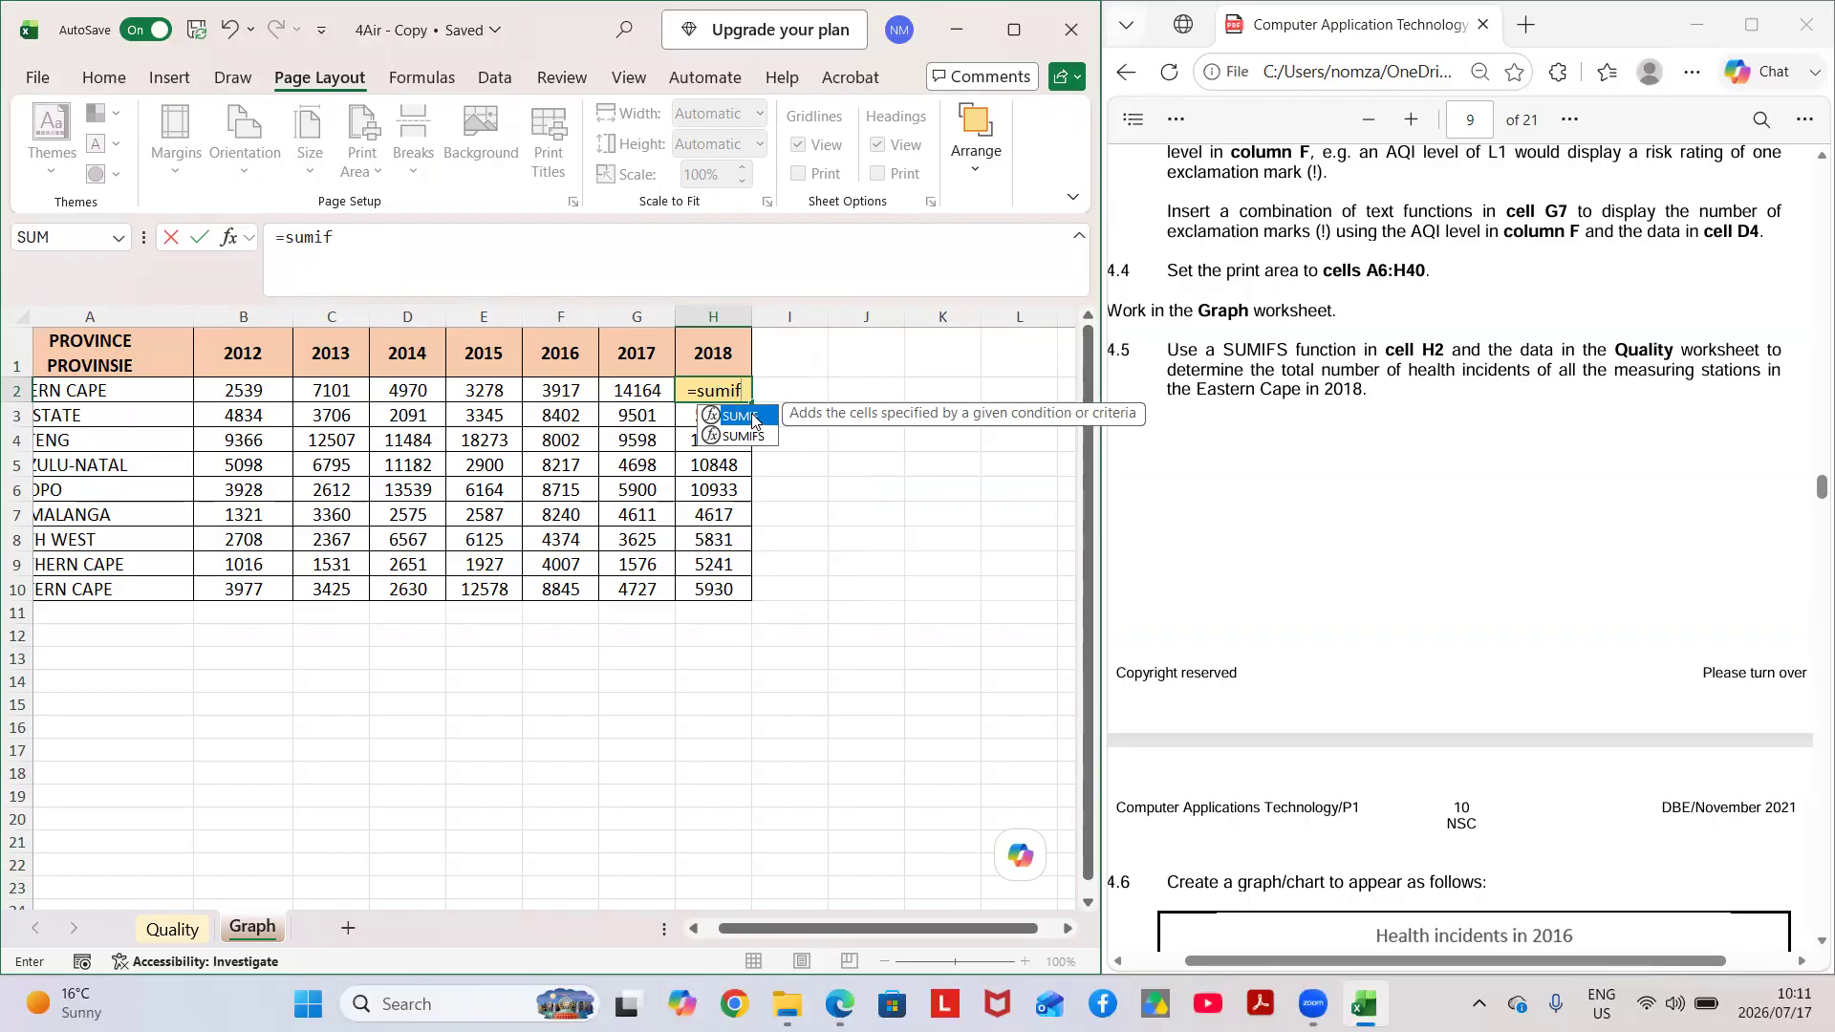
double_click(755, 419)
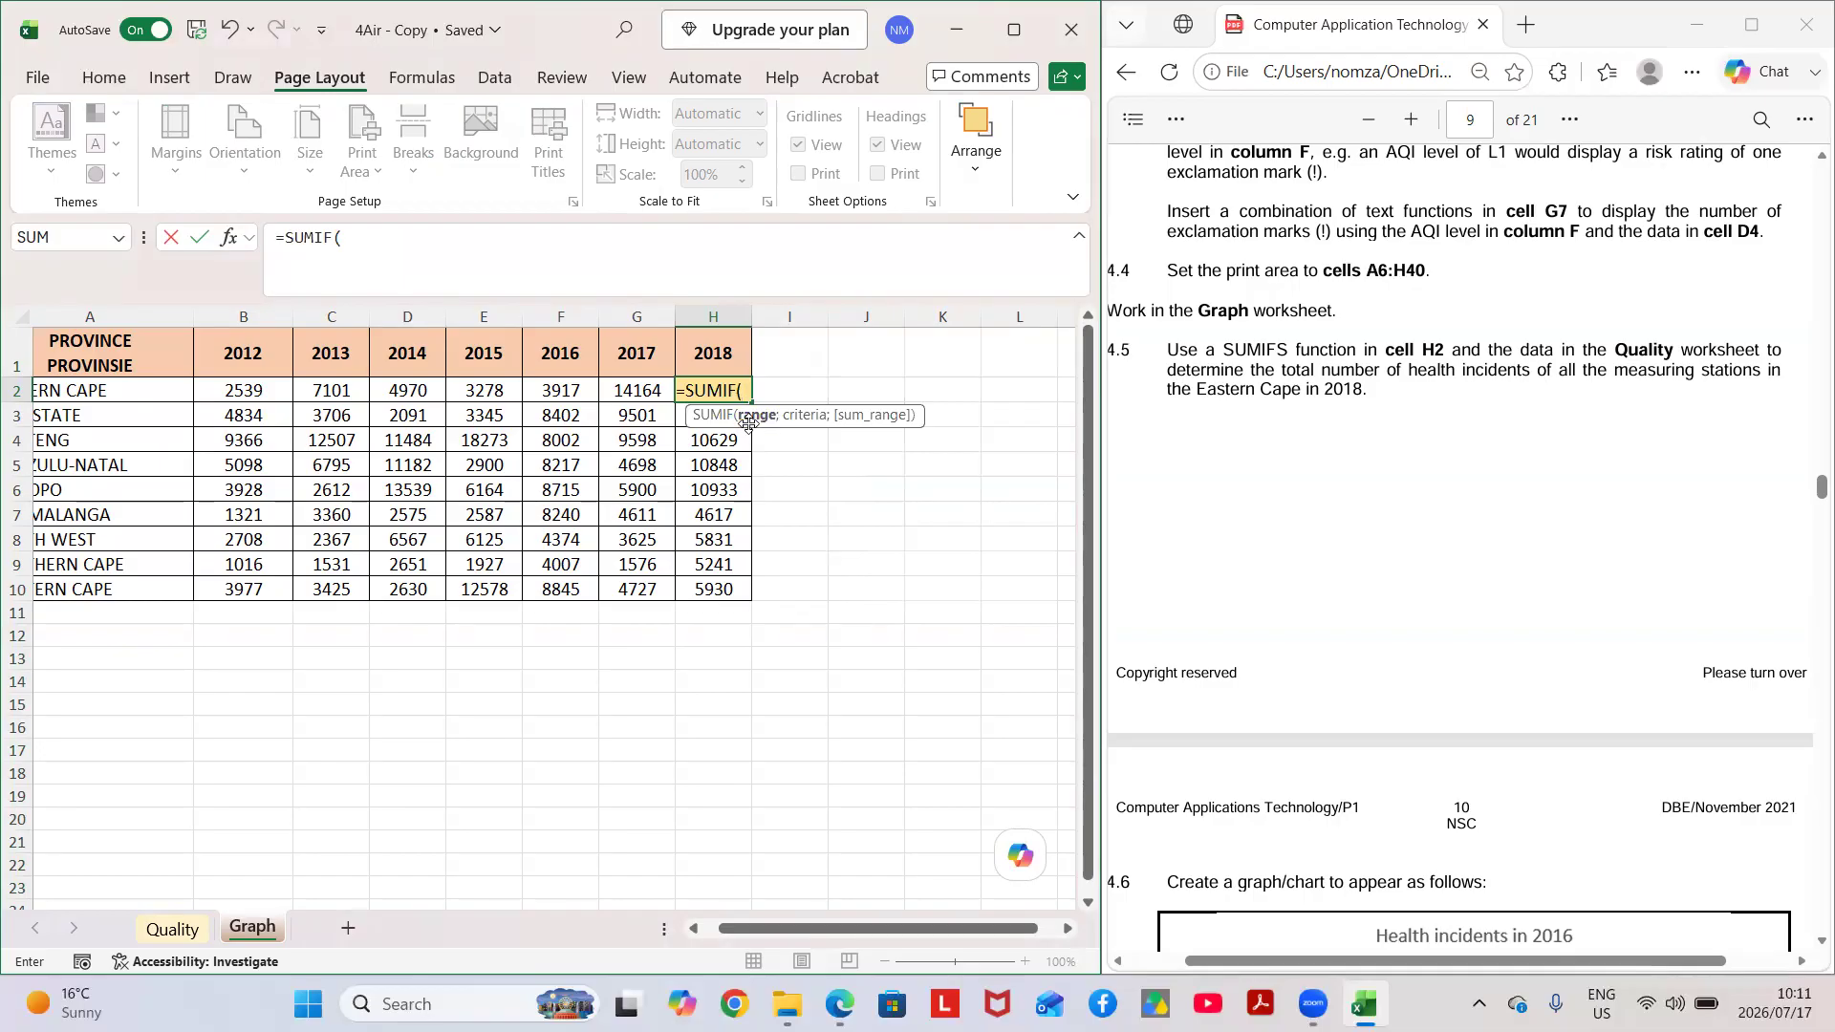
Set the function's range to the health incident values in cells H7:H153 of the Quality worksheet.
click(173, 928)
drag(920, 478, 879, 528)
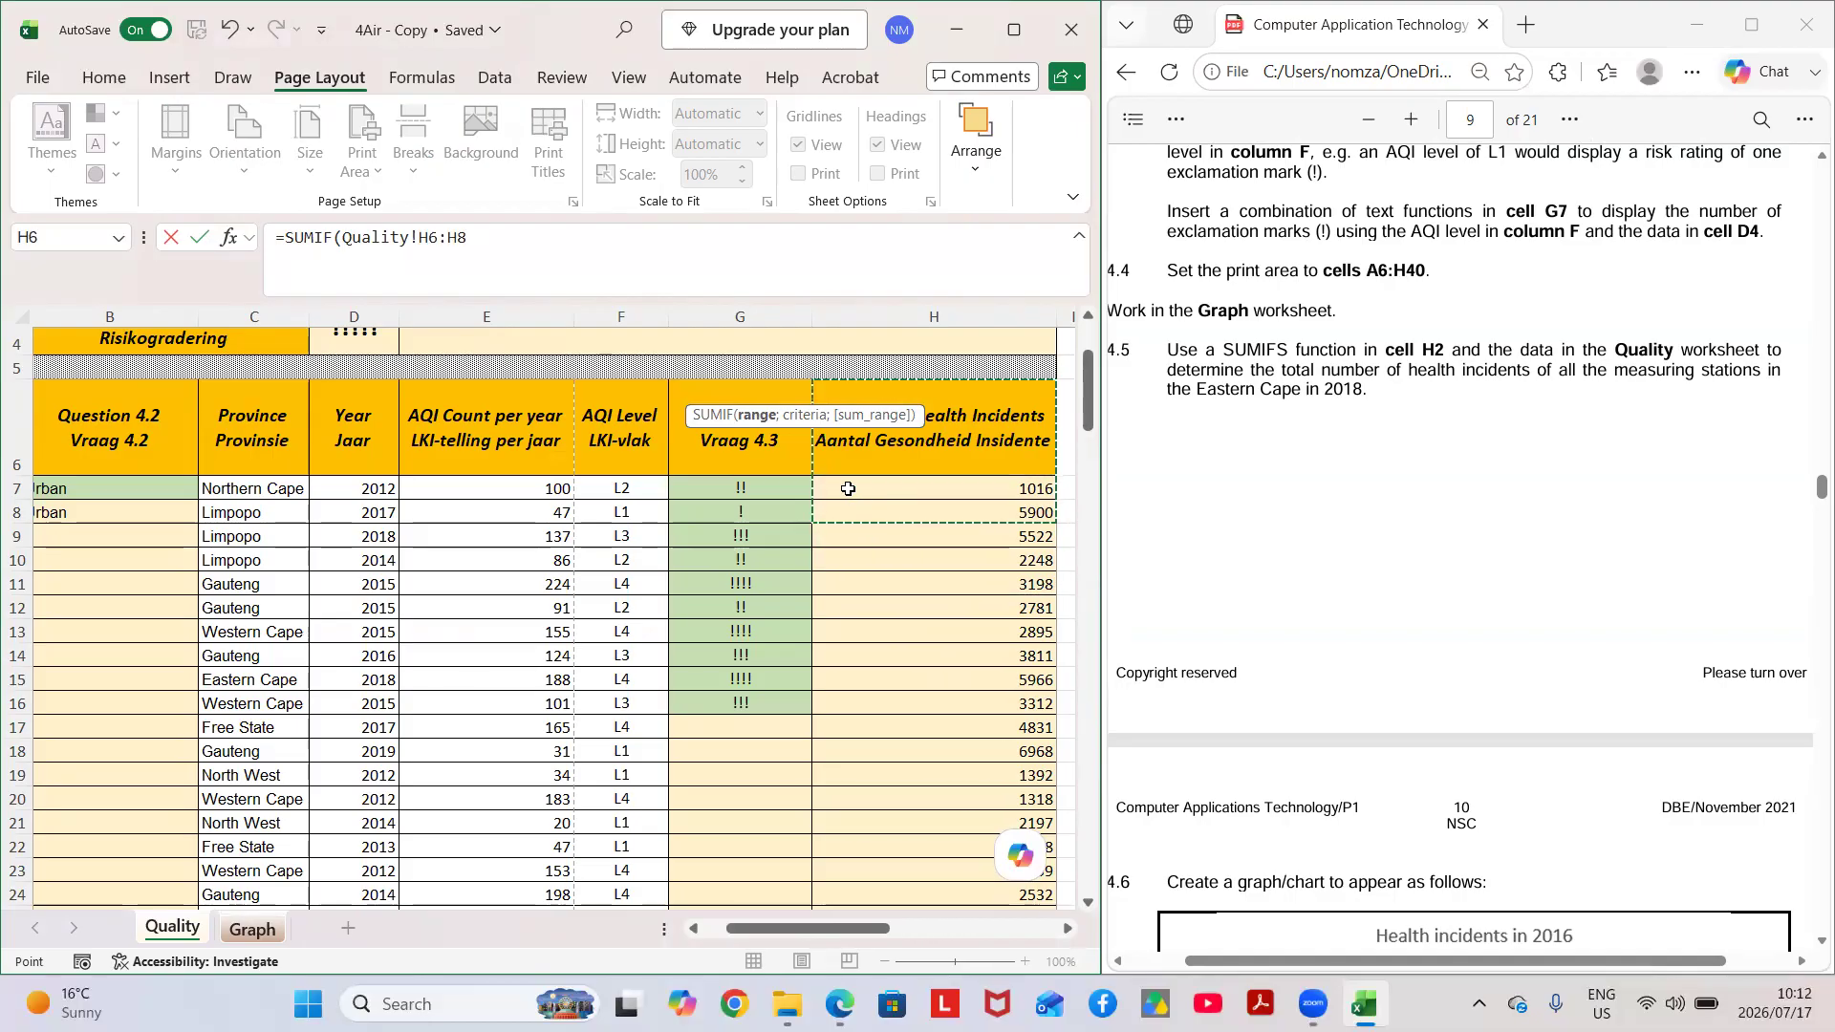
drag(848, 489, 940, 838)
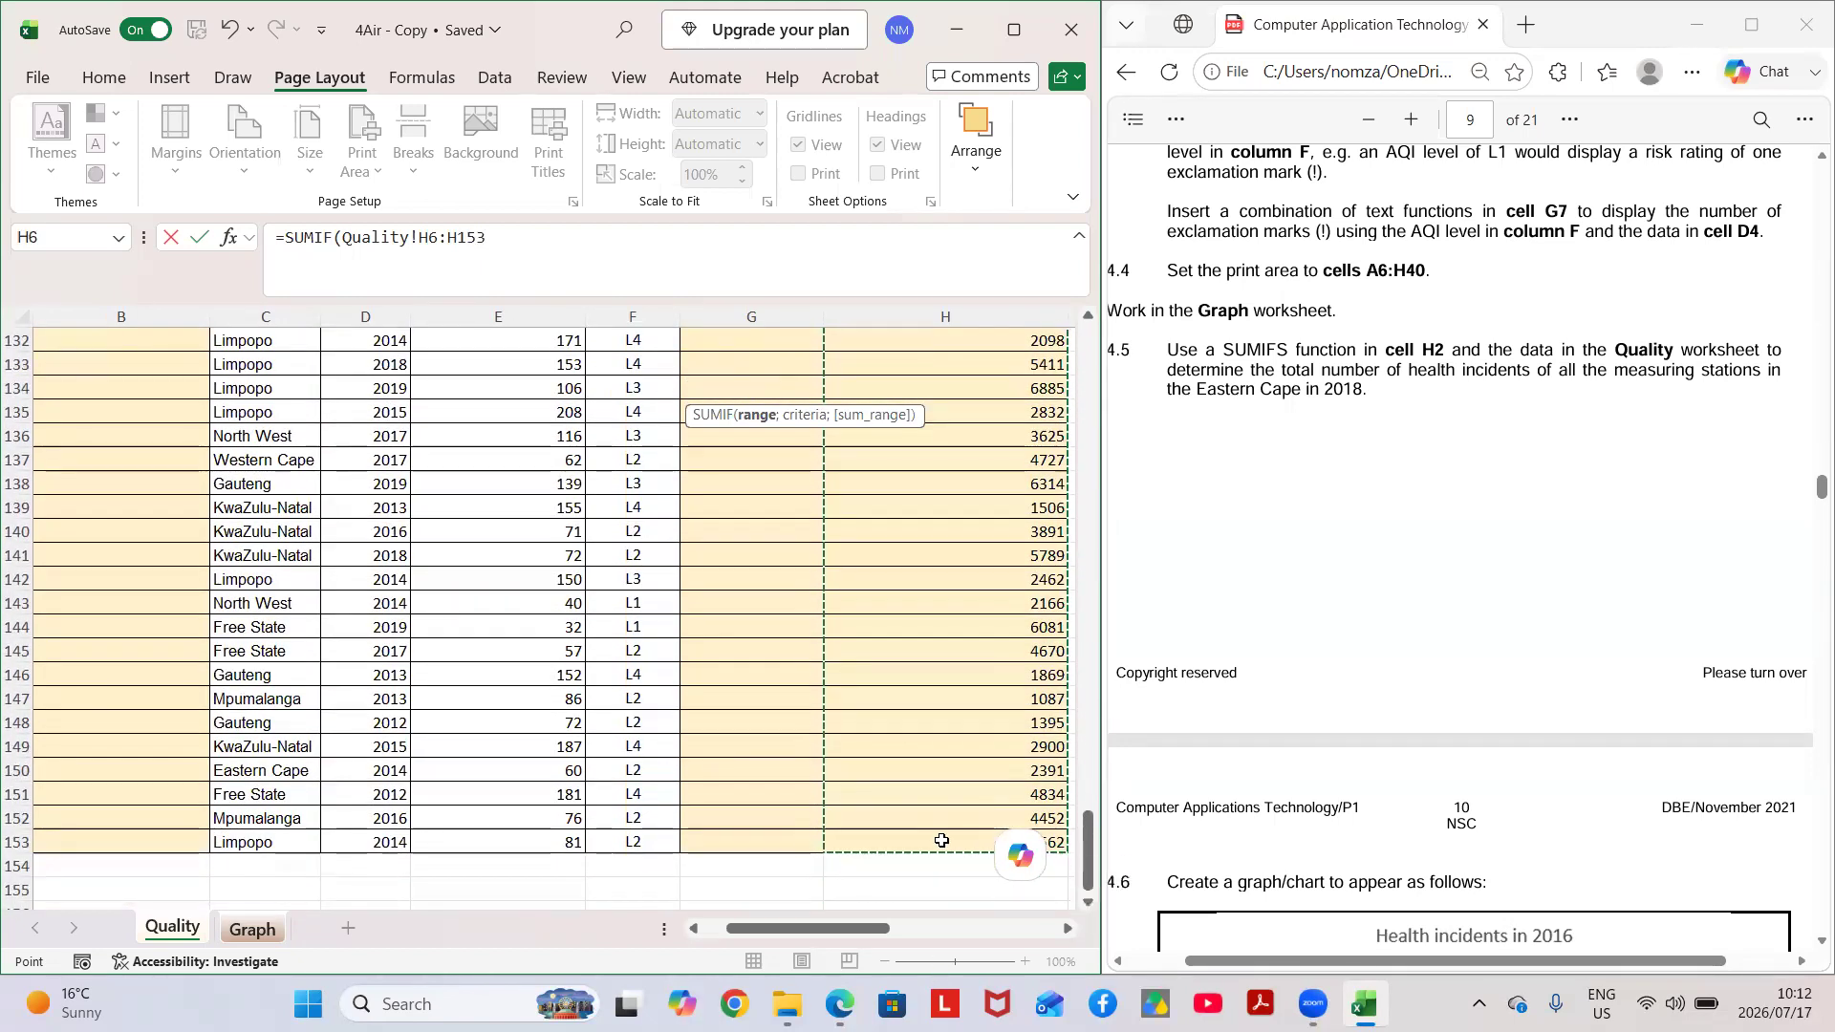
click(436, 234)
key(BackSpace)
text(7)
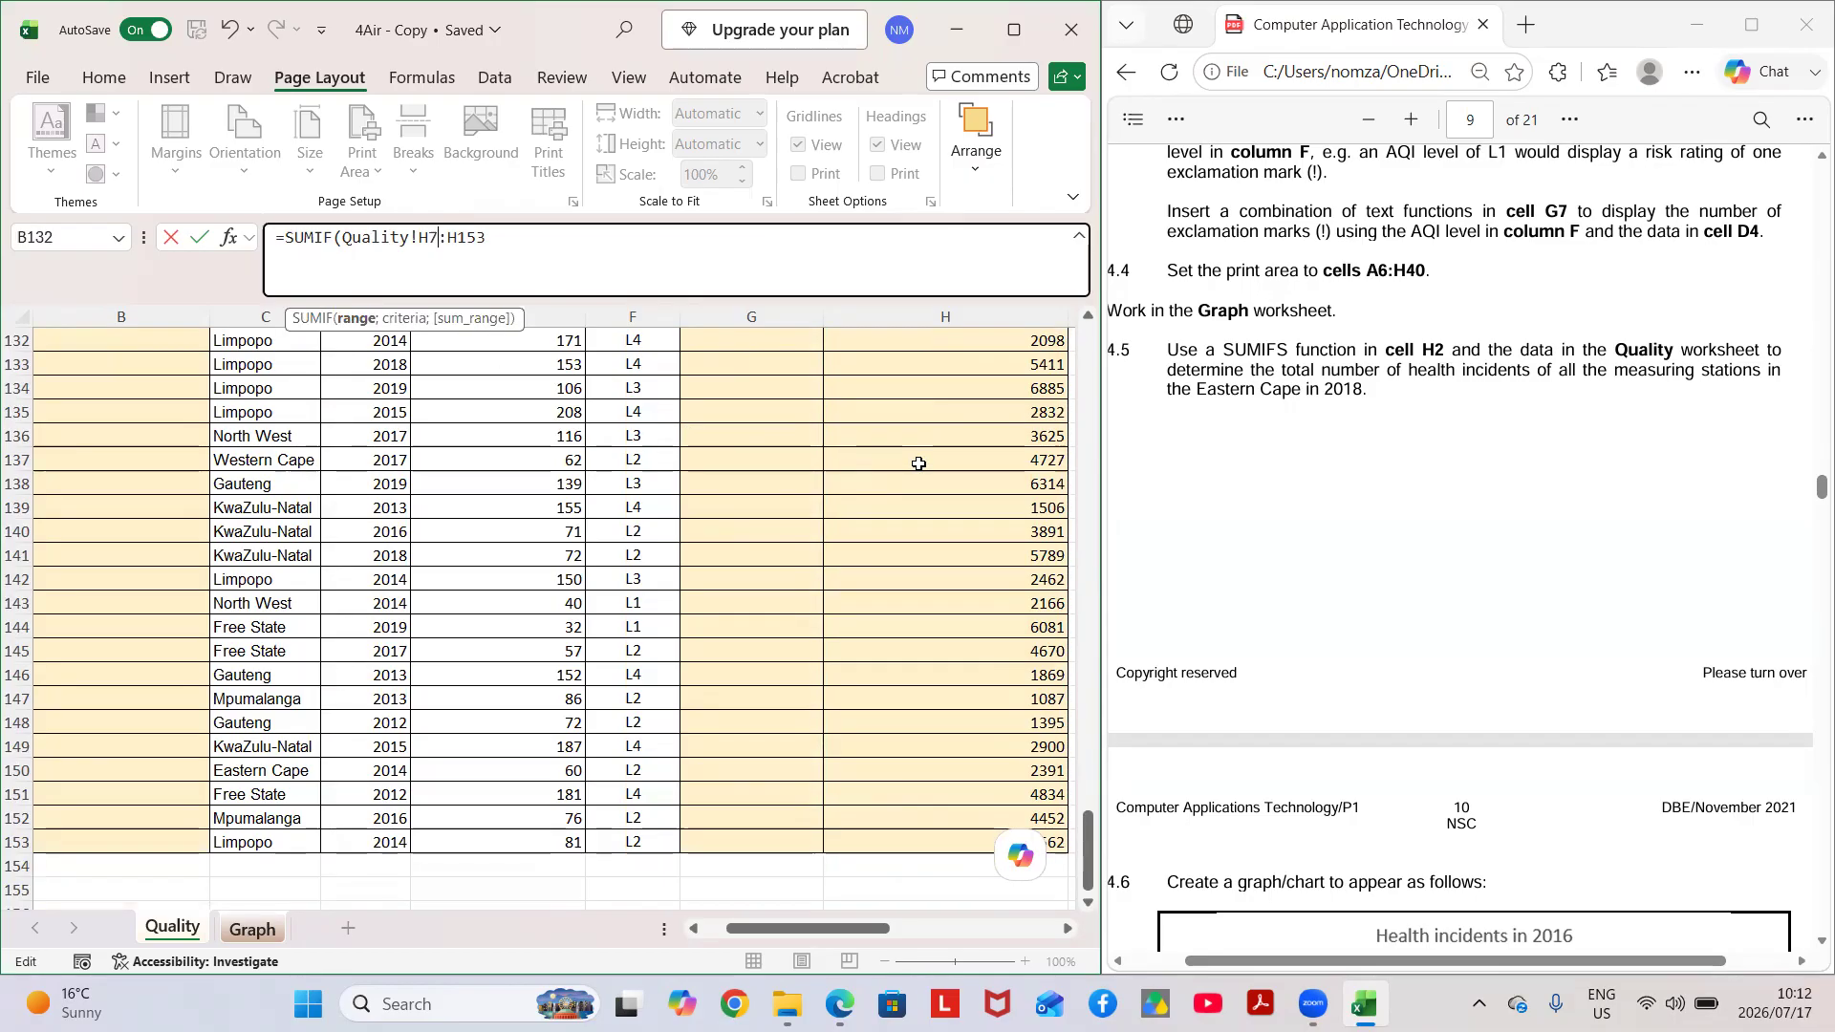
scroll(919, 464, up, 7)
scroll(919, 464, up, 20)
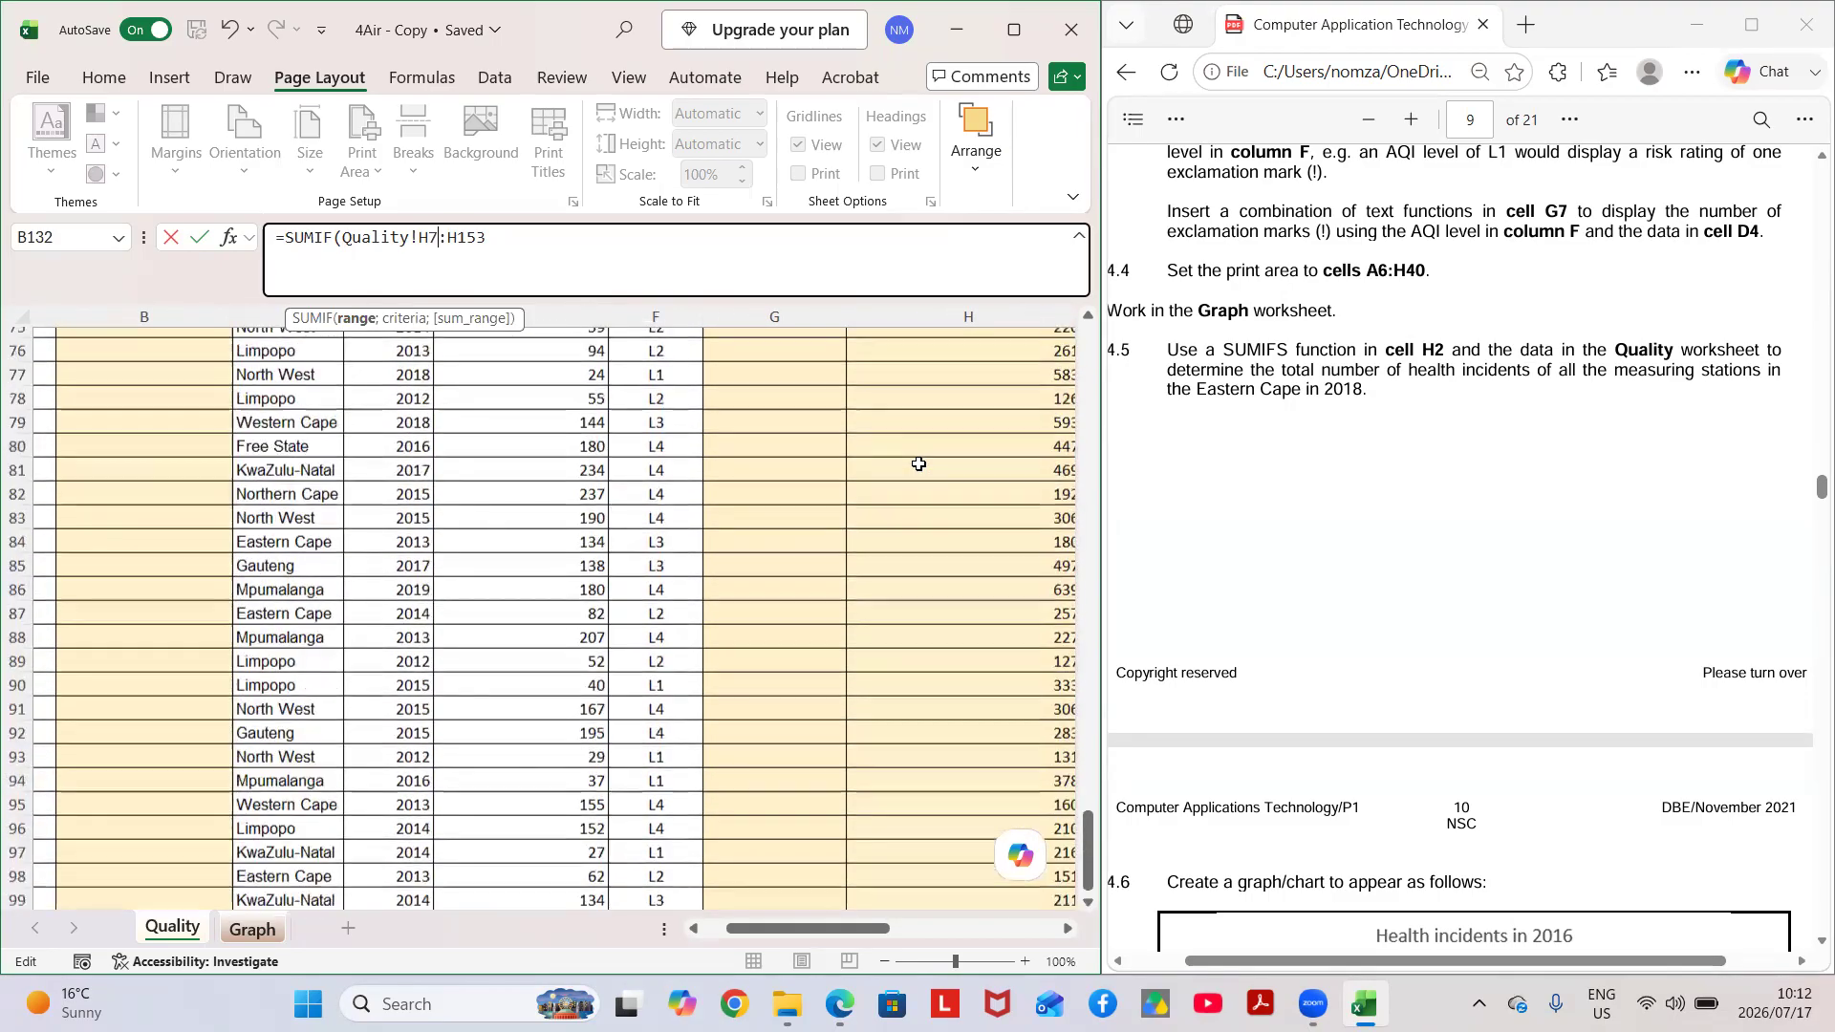
Add the province cells C7:C153 of the Quality worksheet as the formula's next argument after the health incident range.
scroll(919, 463, up, 7)
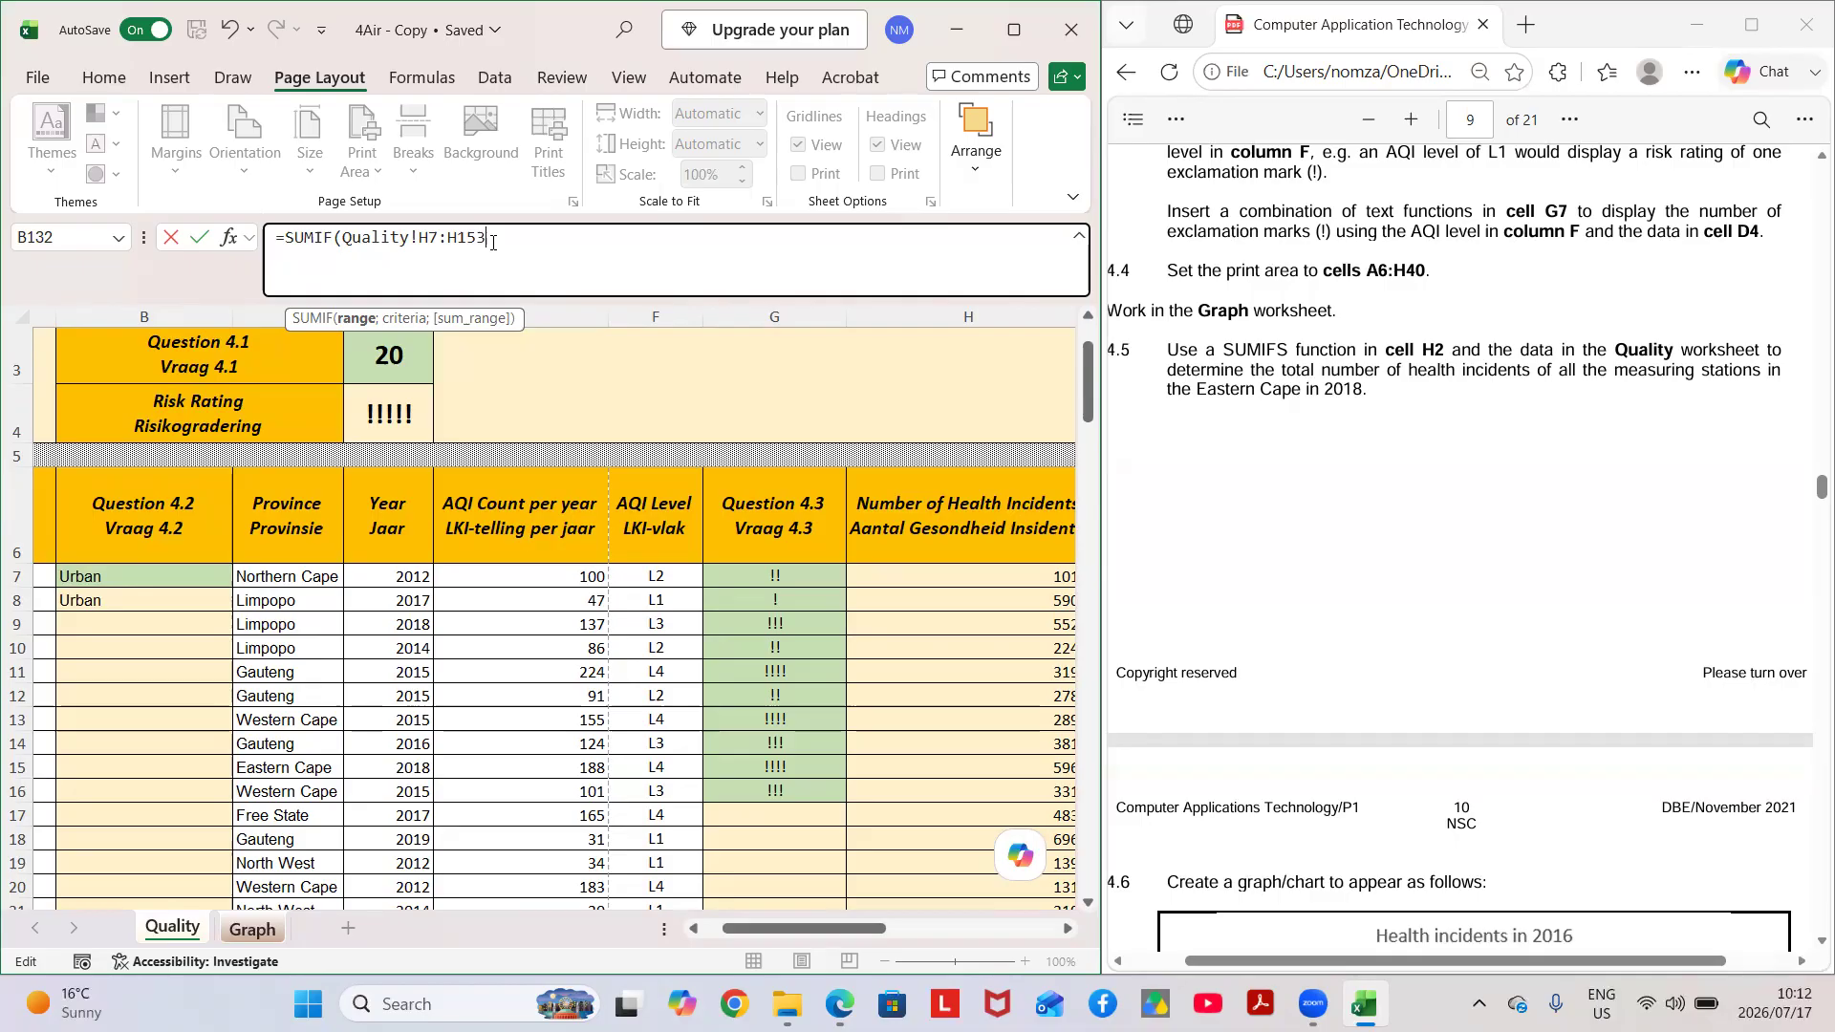
text(;)
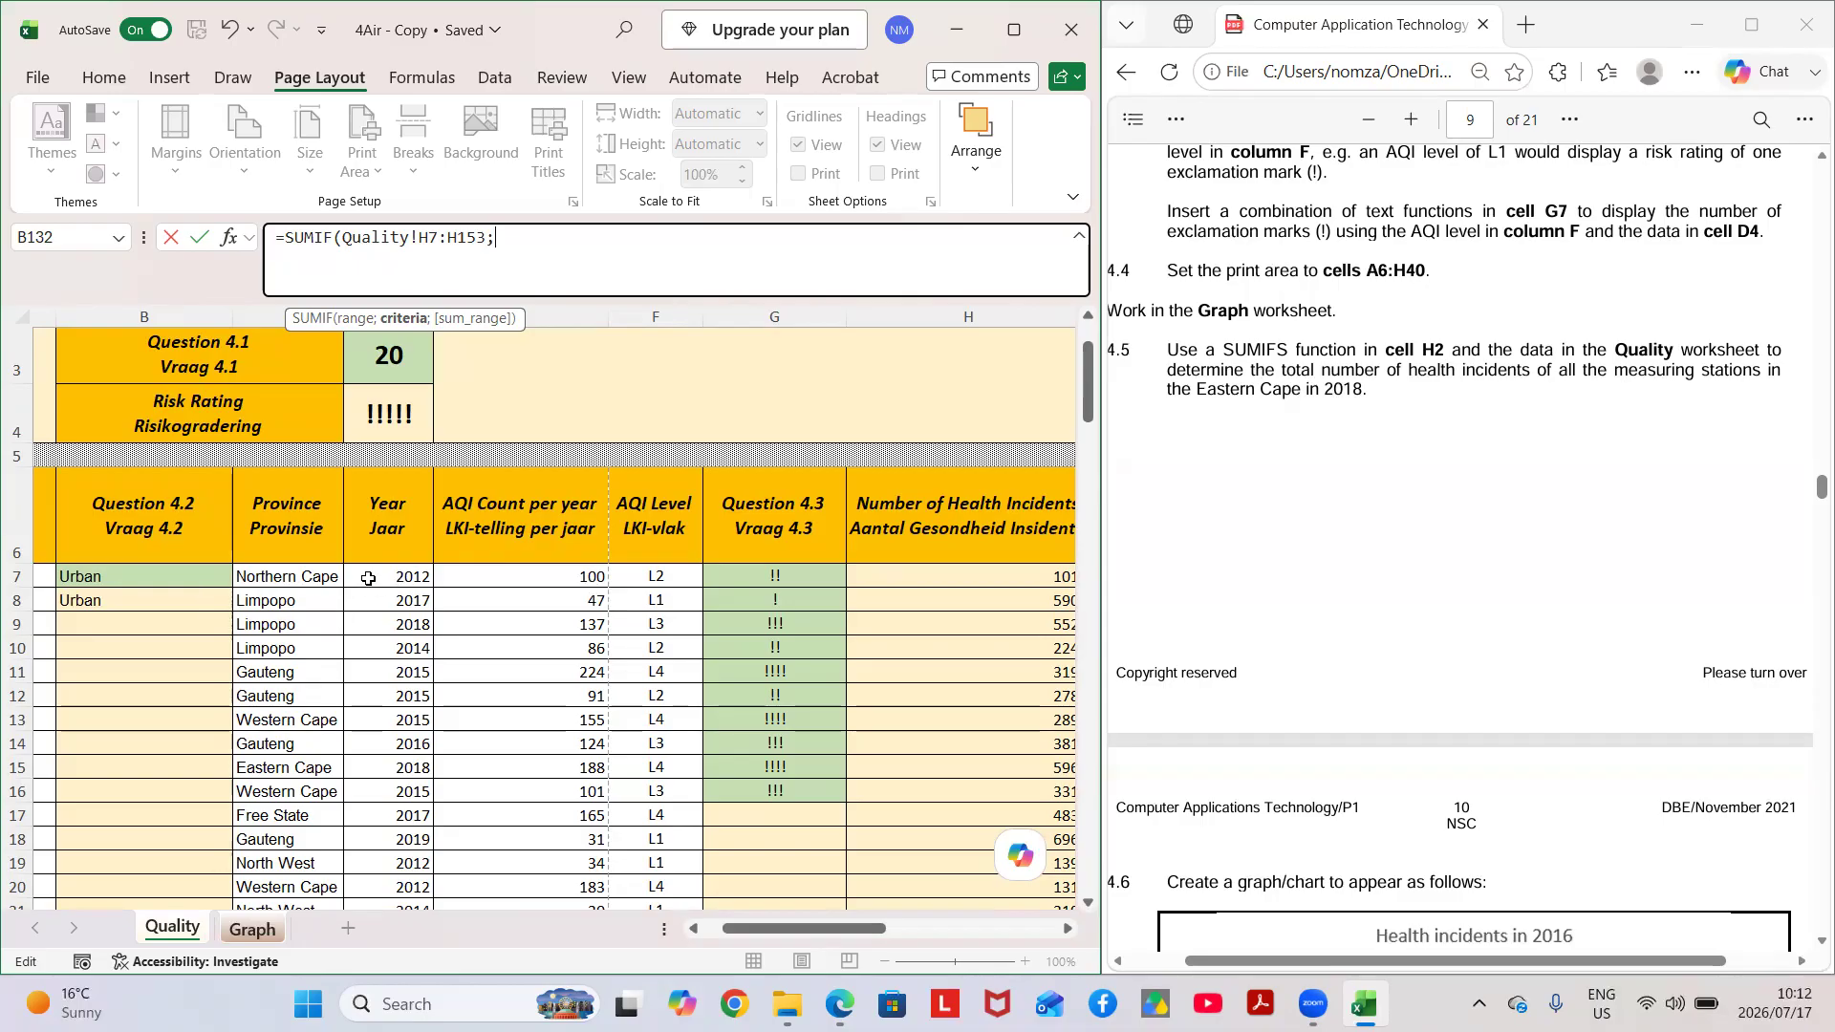
scroll(370, 577, left, 3)
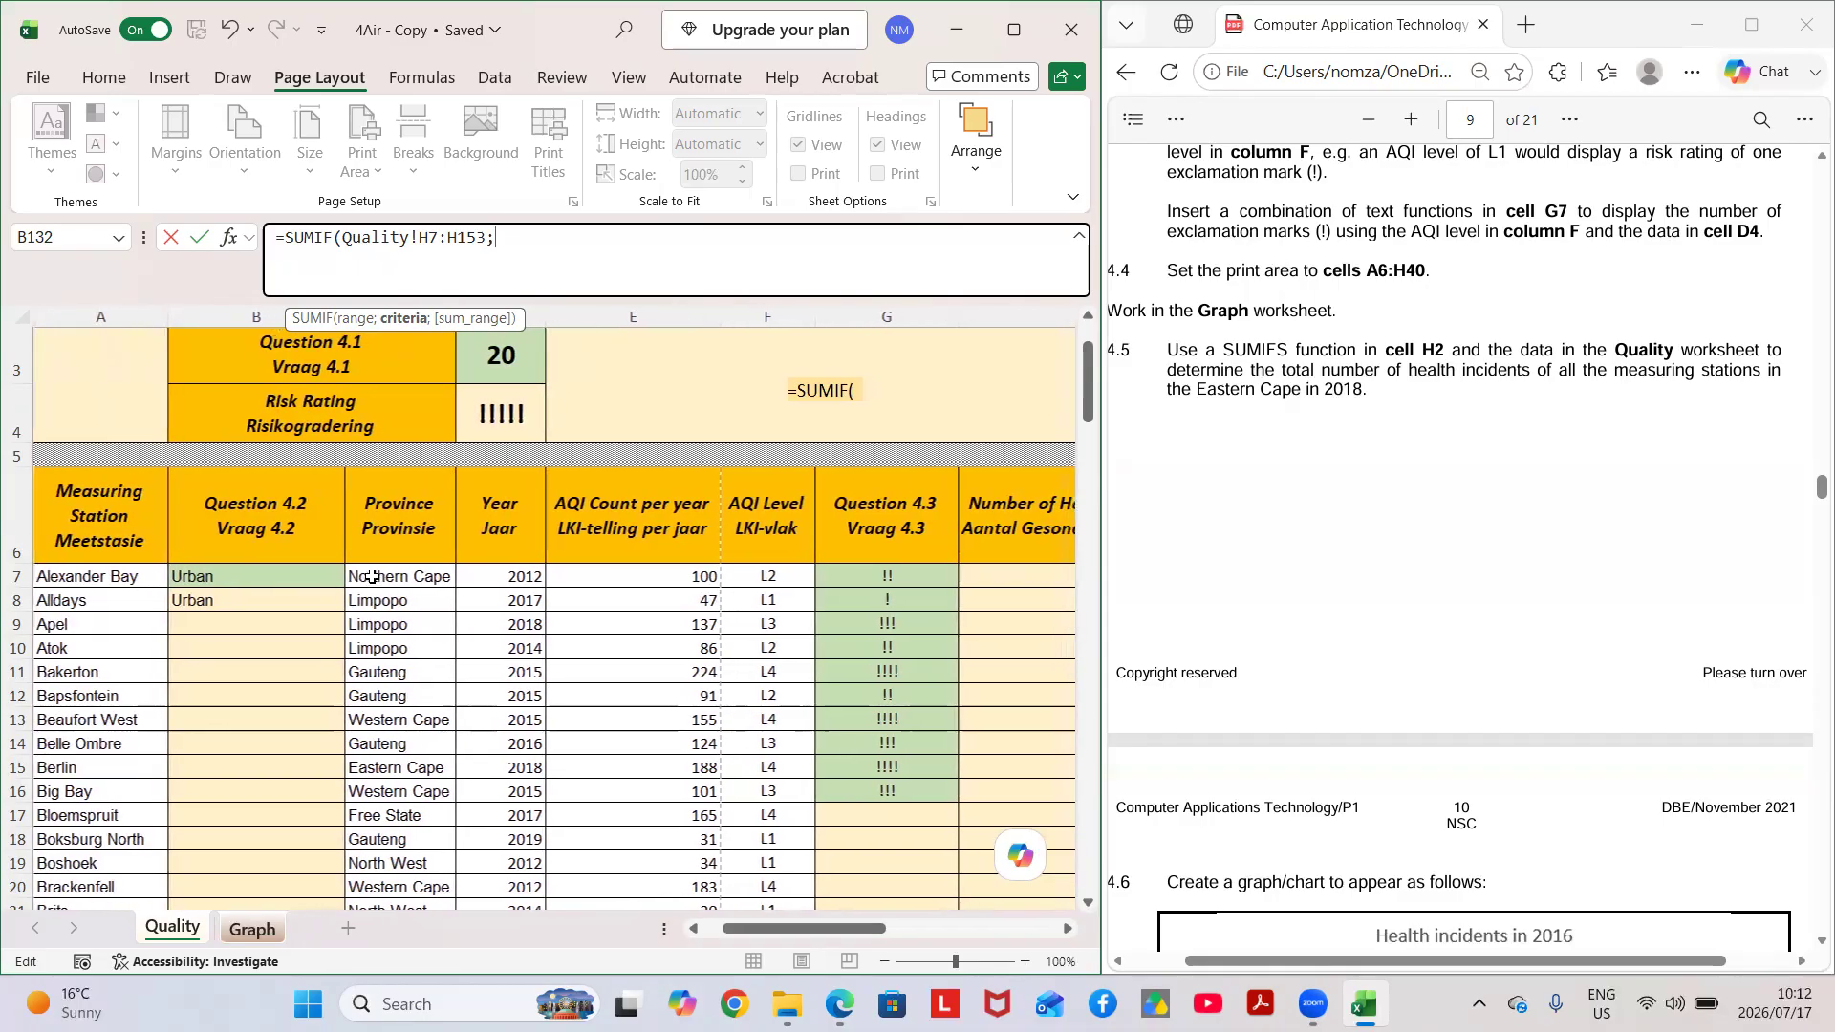
drag(372, 576, 403, 827)
scroll(547, 719, up, 1)
scroll(548, 719, up, 20)
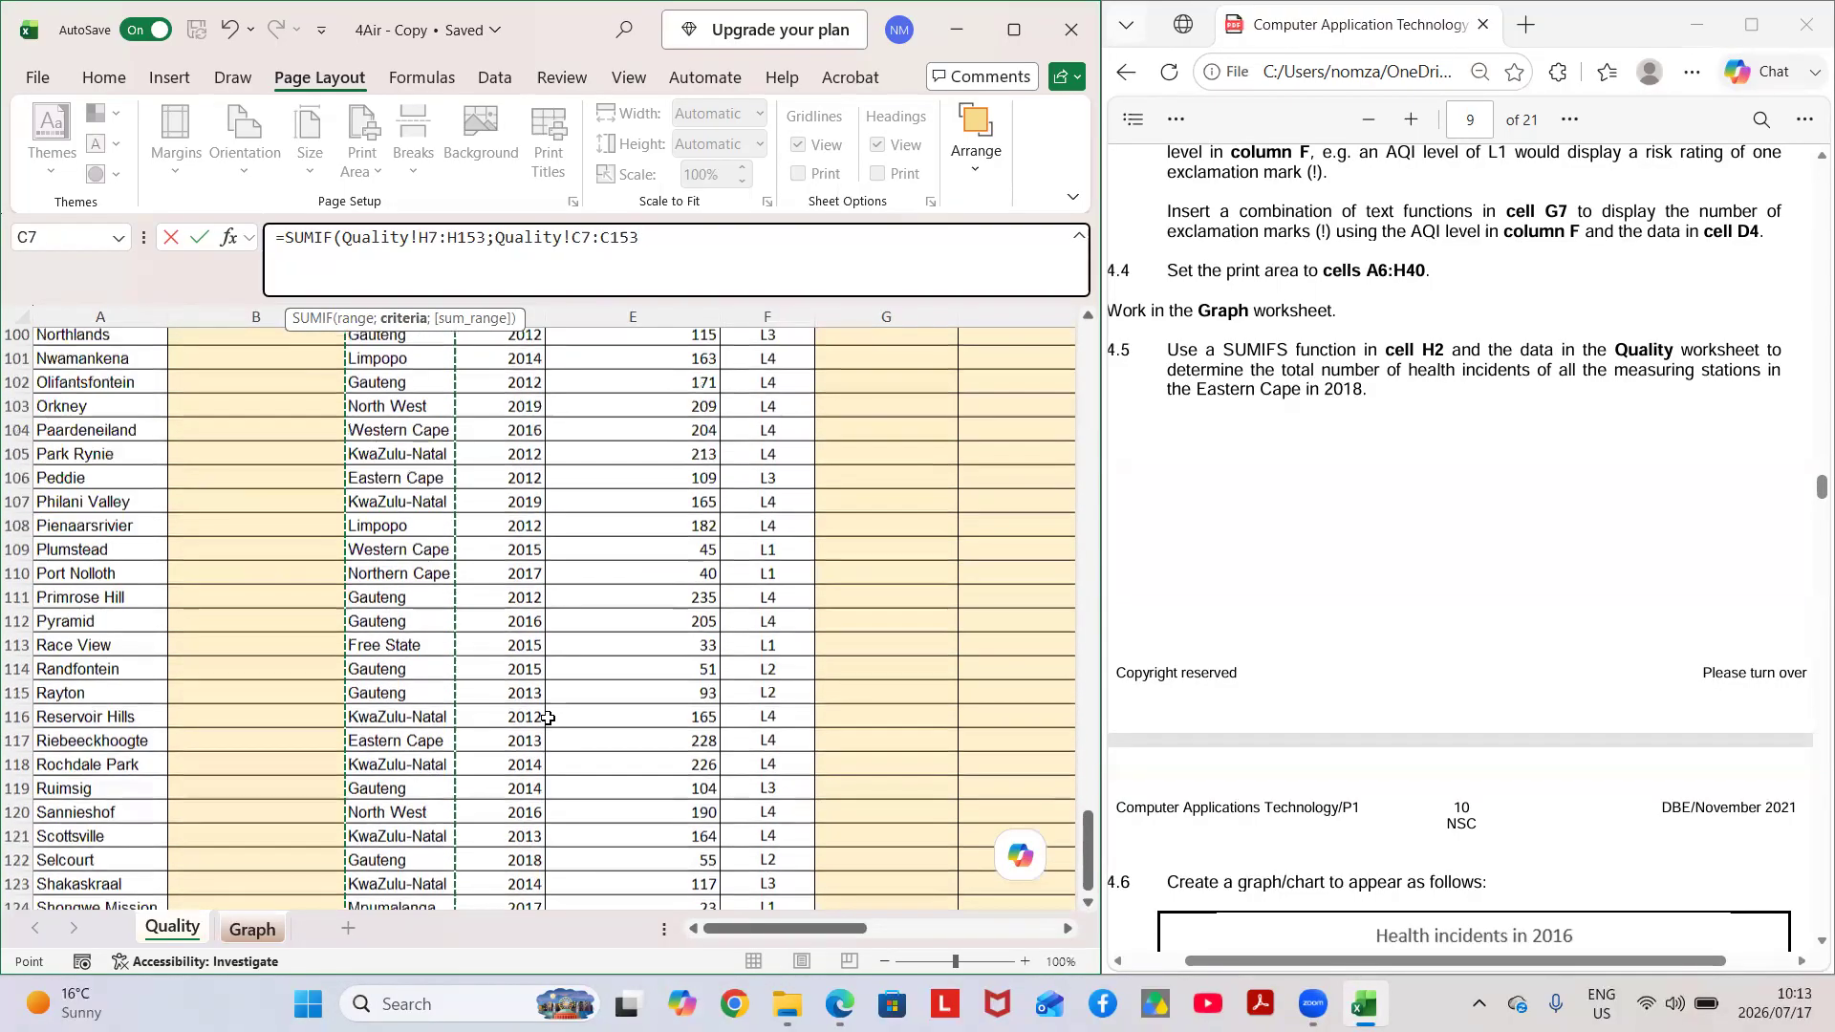
scroll(548, 718, up, 6)
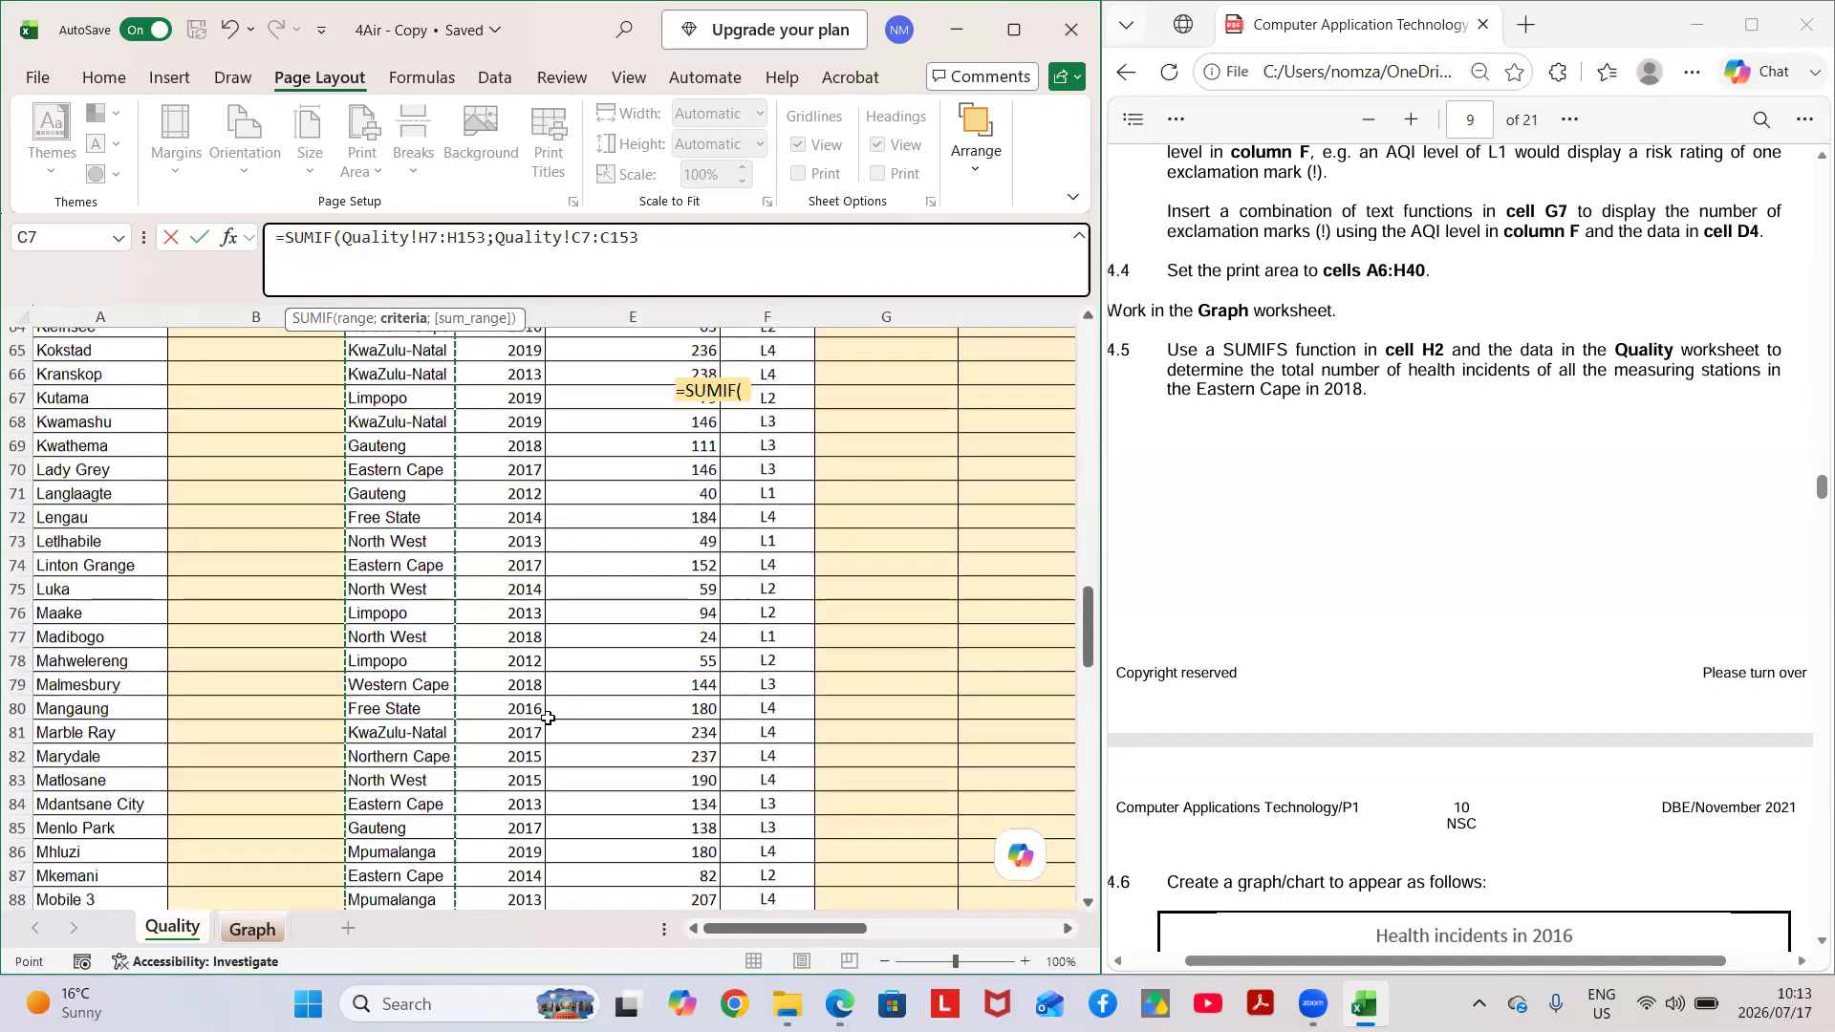
scroll(547, 719, up, 15)
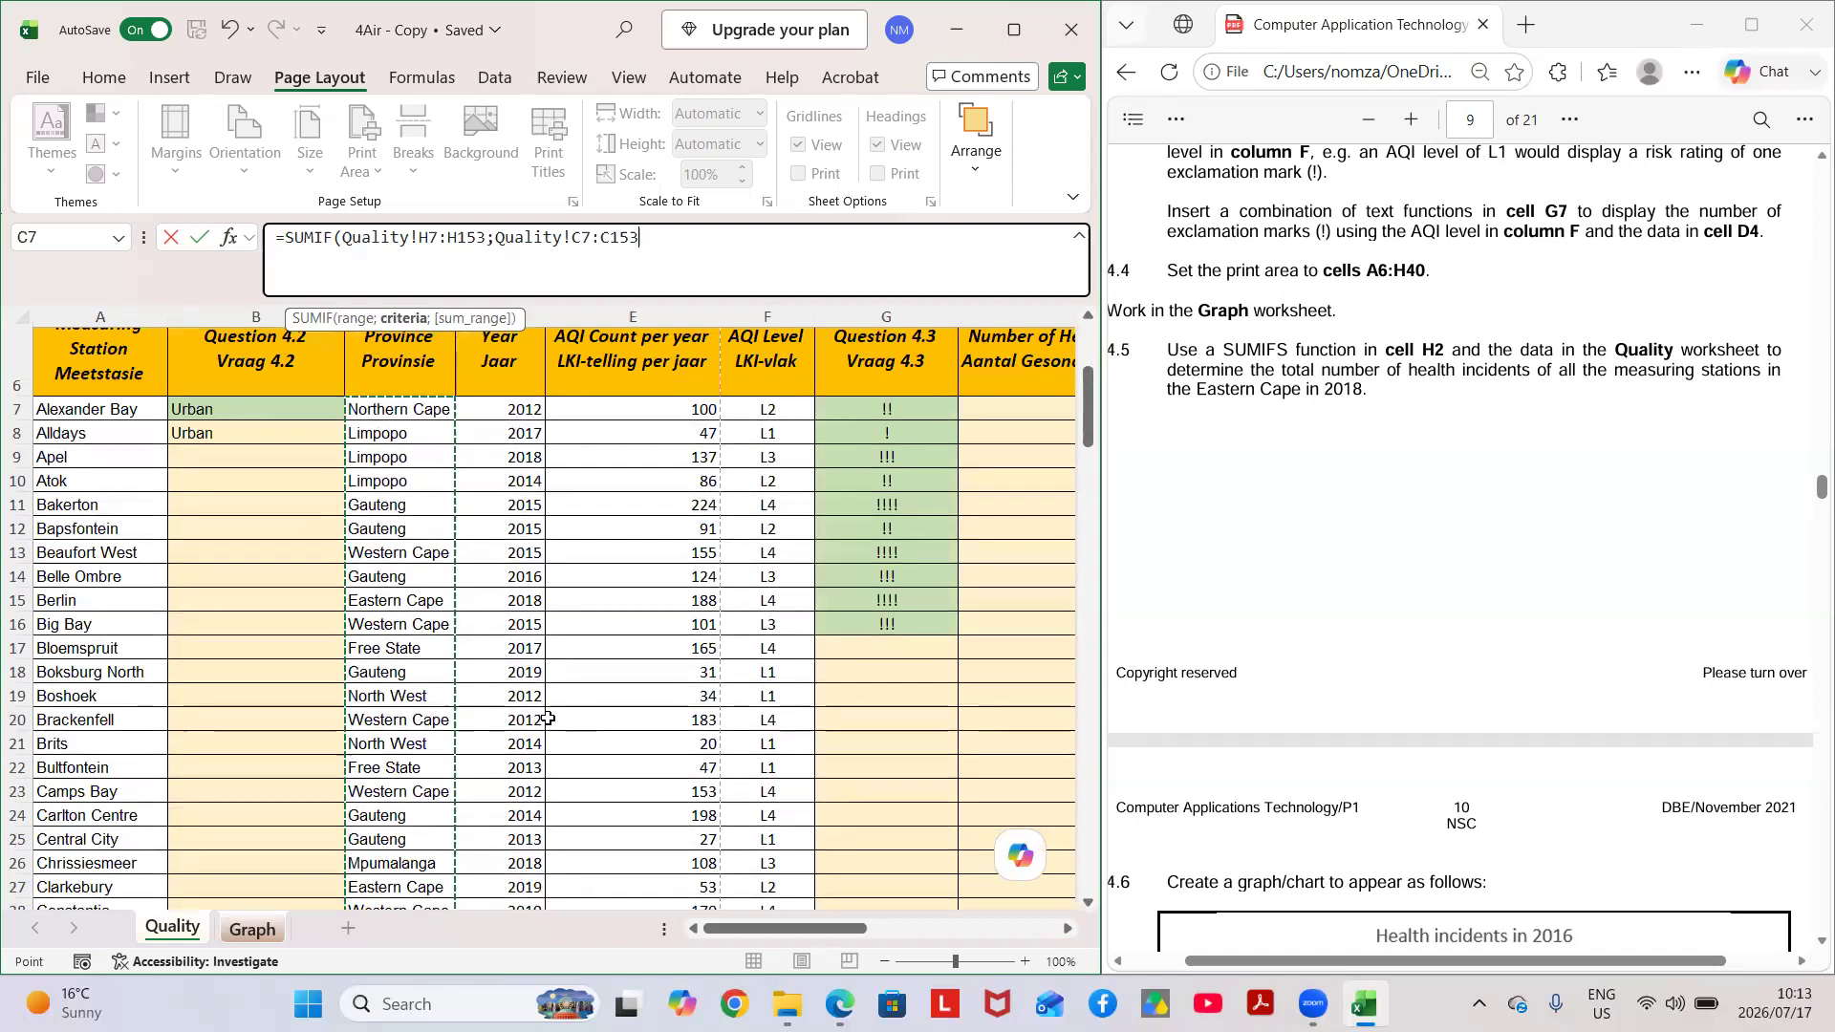
scroll(548, 719, down, 1)
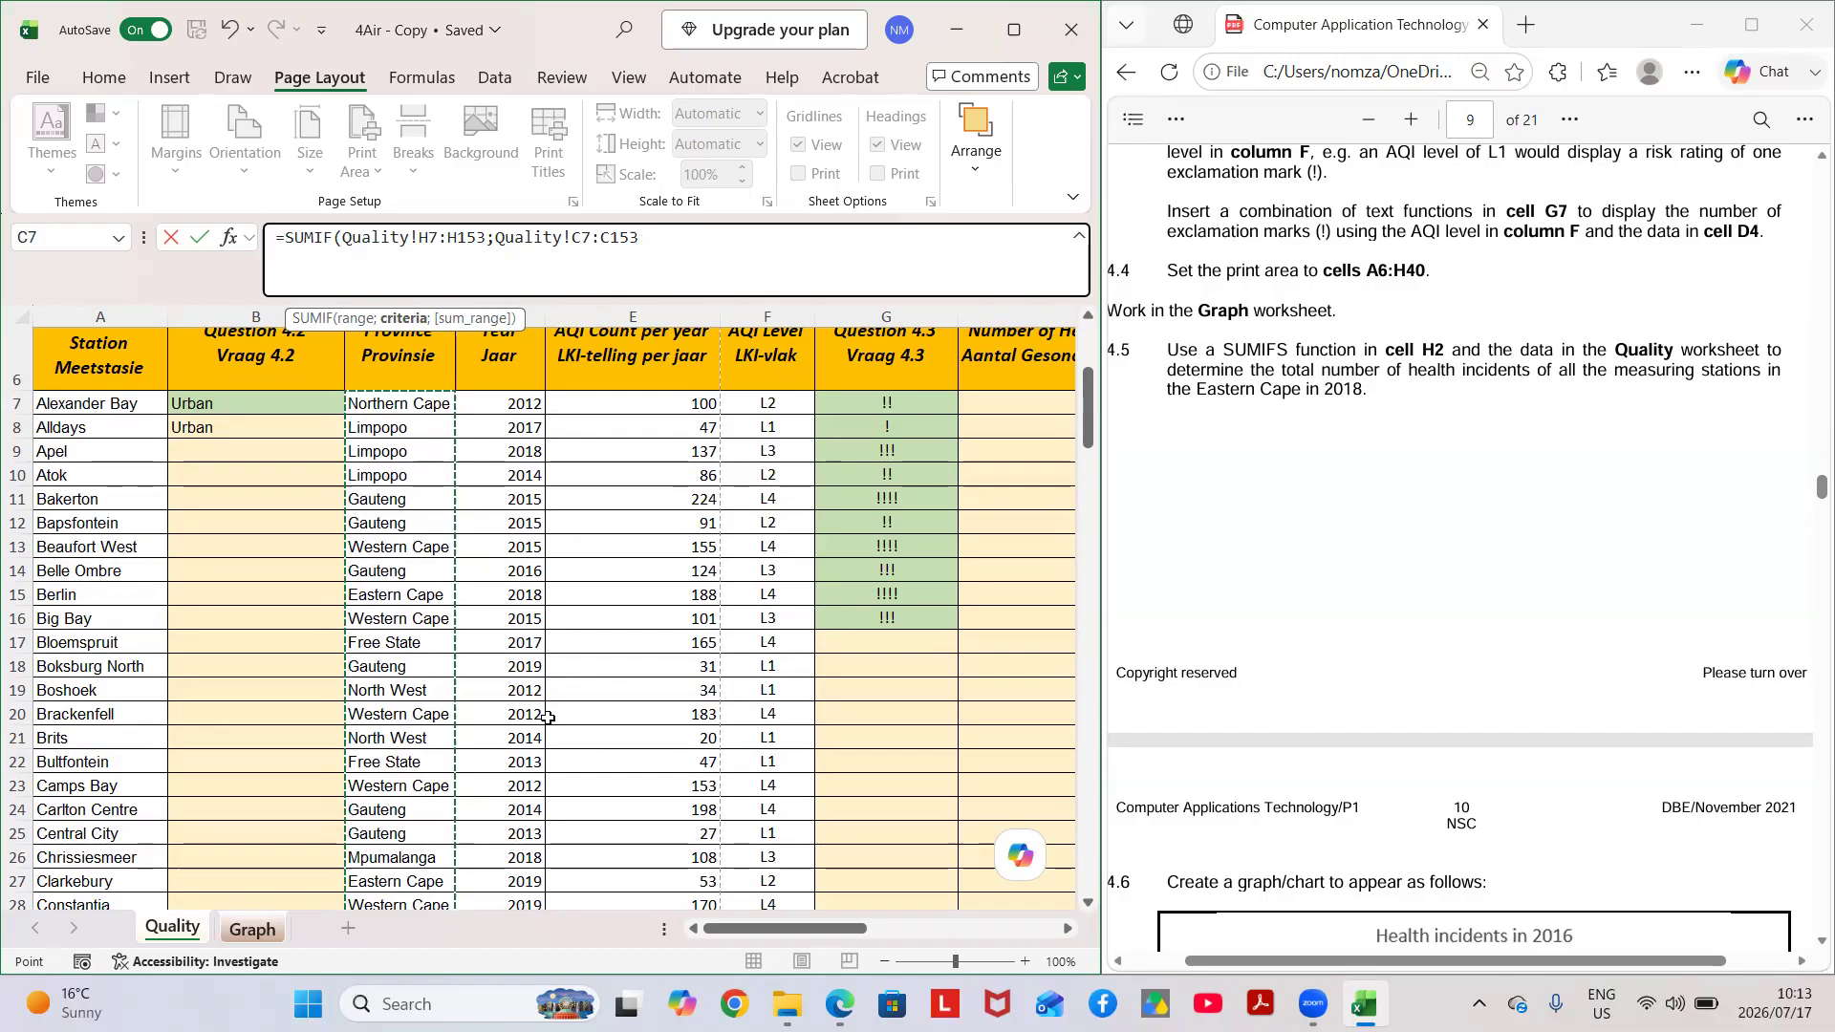
Enter "Eastern Cape" as the criterion for the province range in the formula.
text(;)
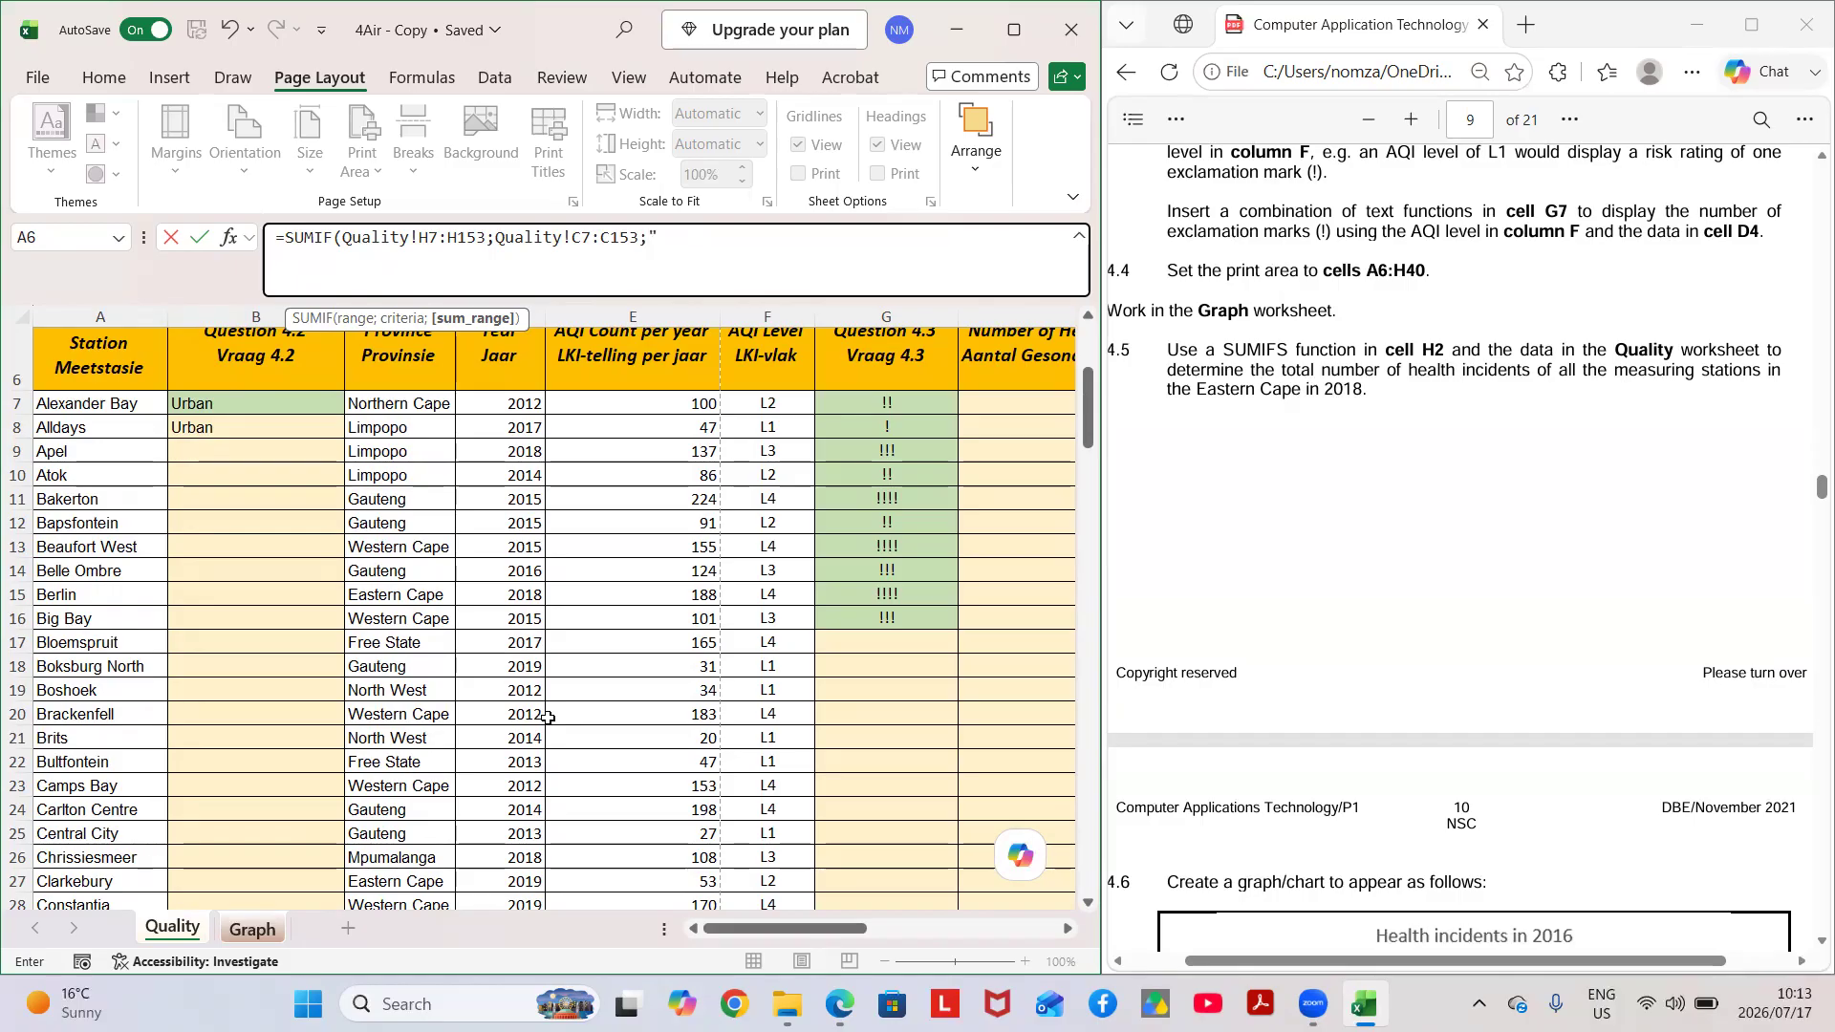
text(Eastern Cape";)
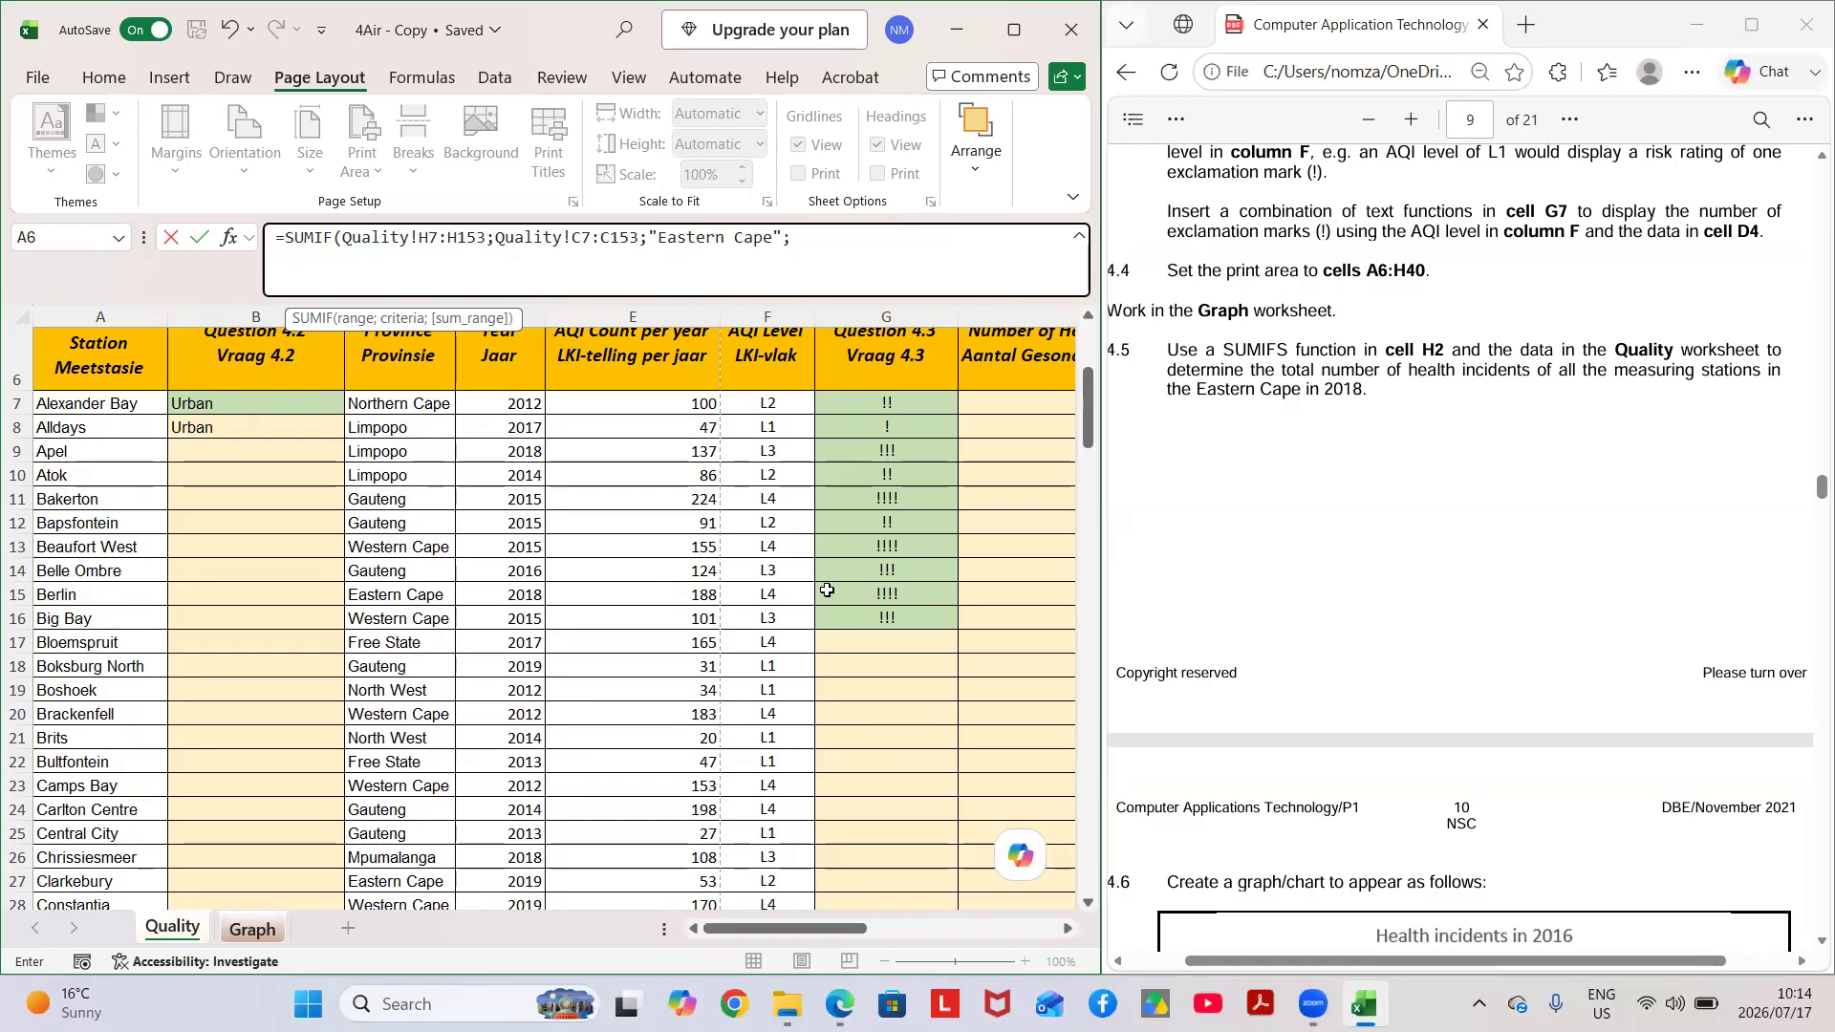
Add the year range D7:D153 of the Quality worksheet with criterion 2018, close the formula and try to enter it.
scroll(820, 585, up, 2)
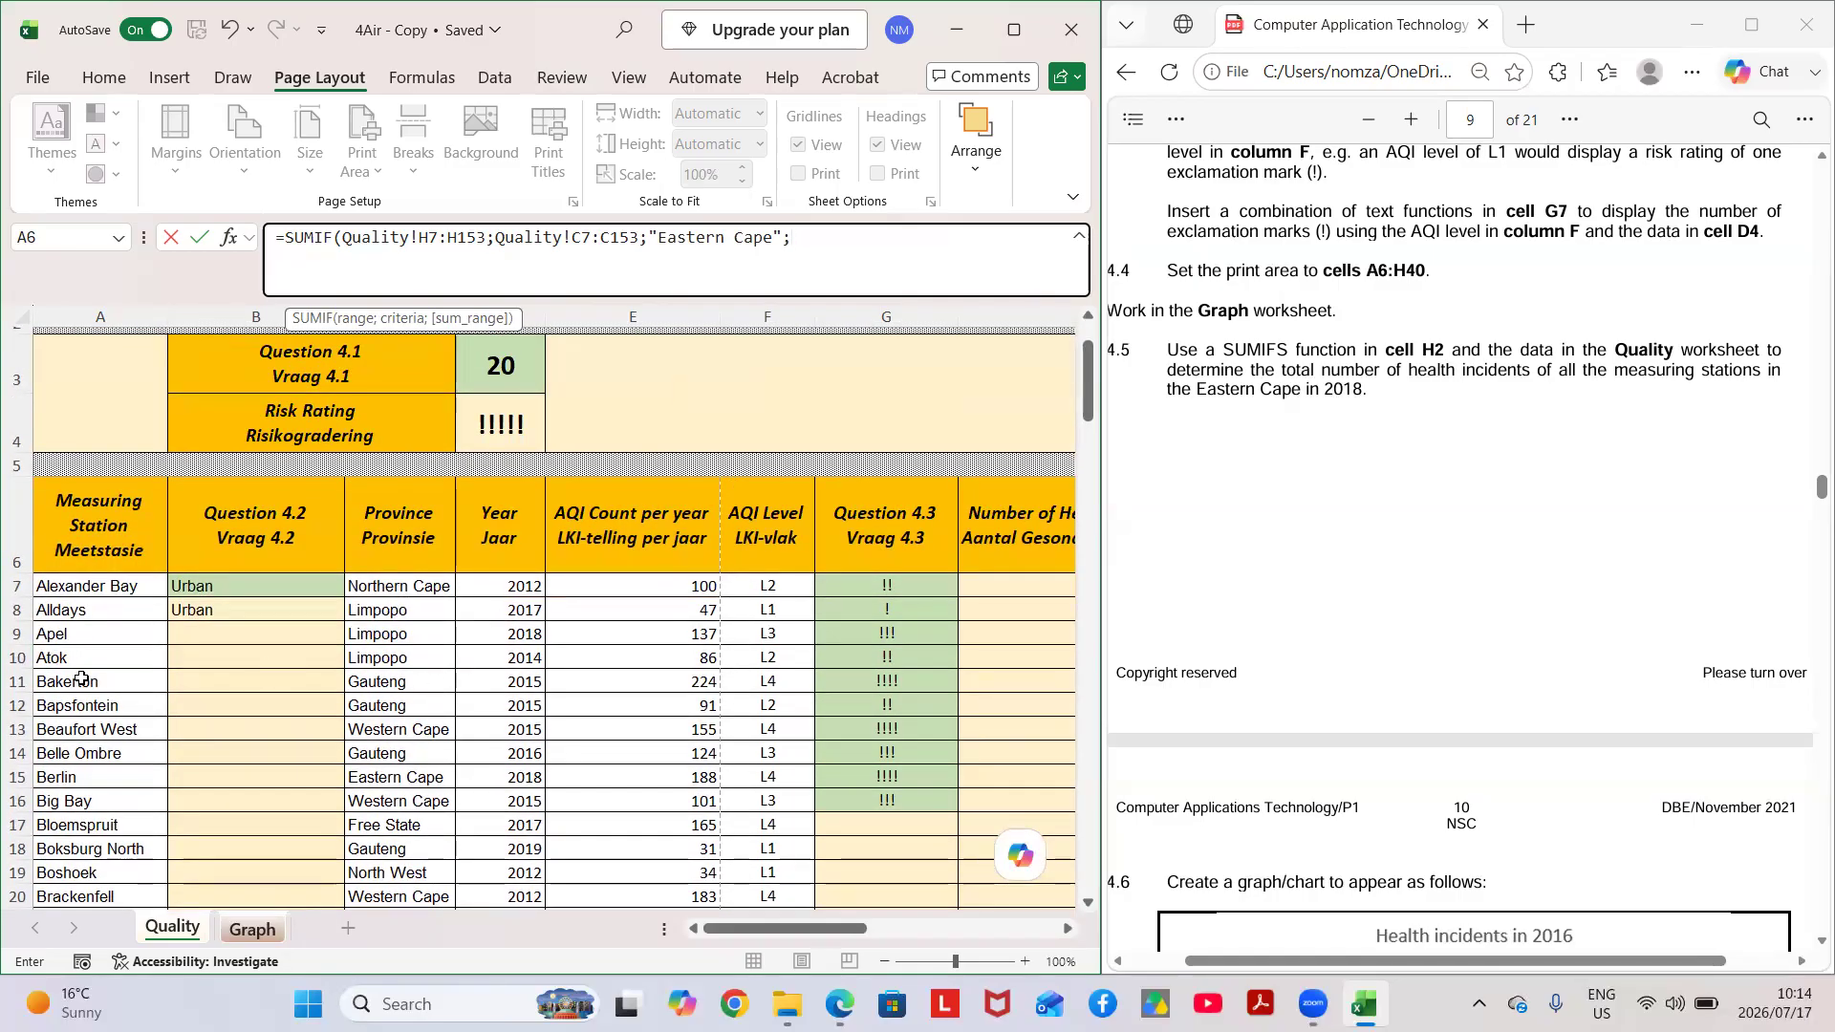
drag(505, 586, 524, 870)
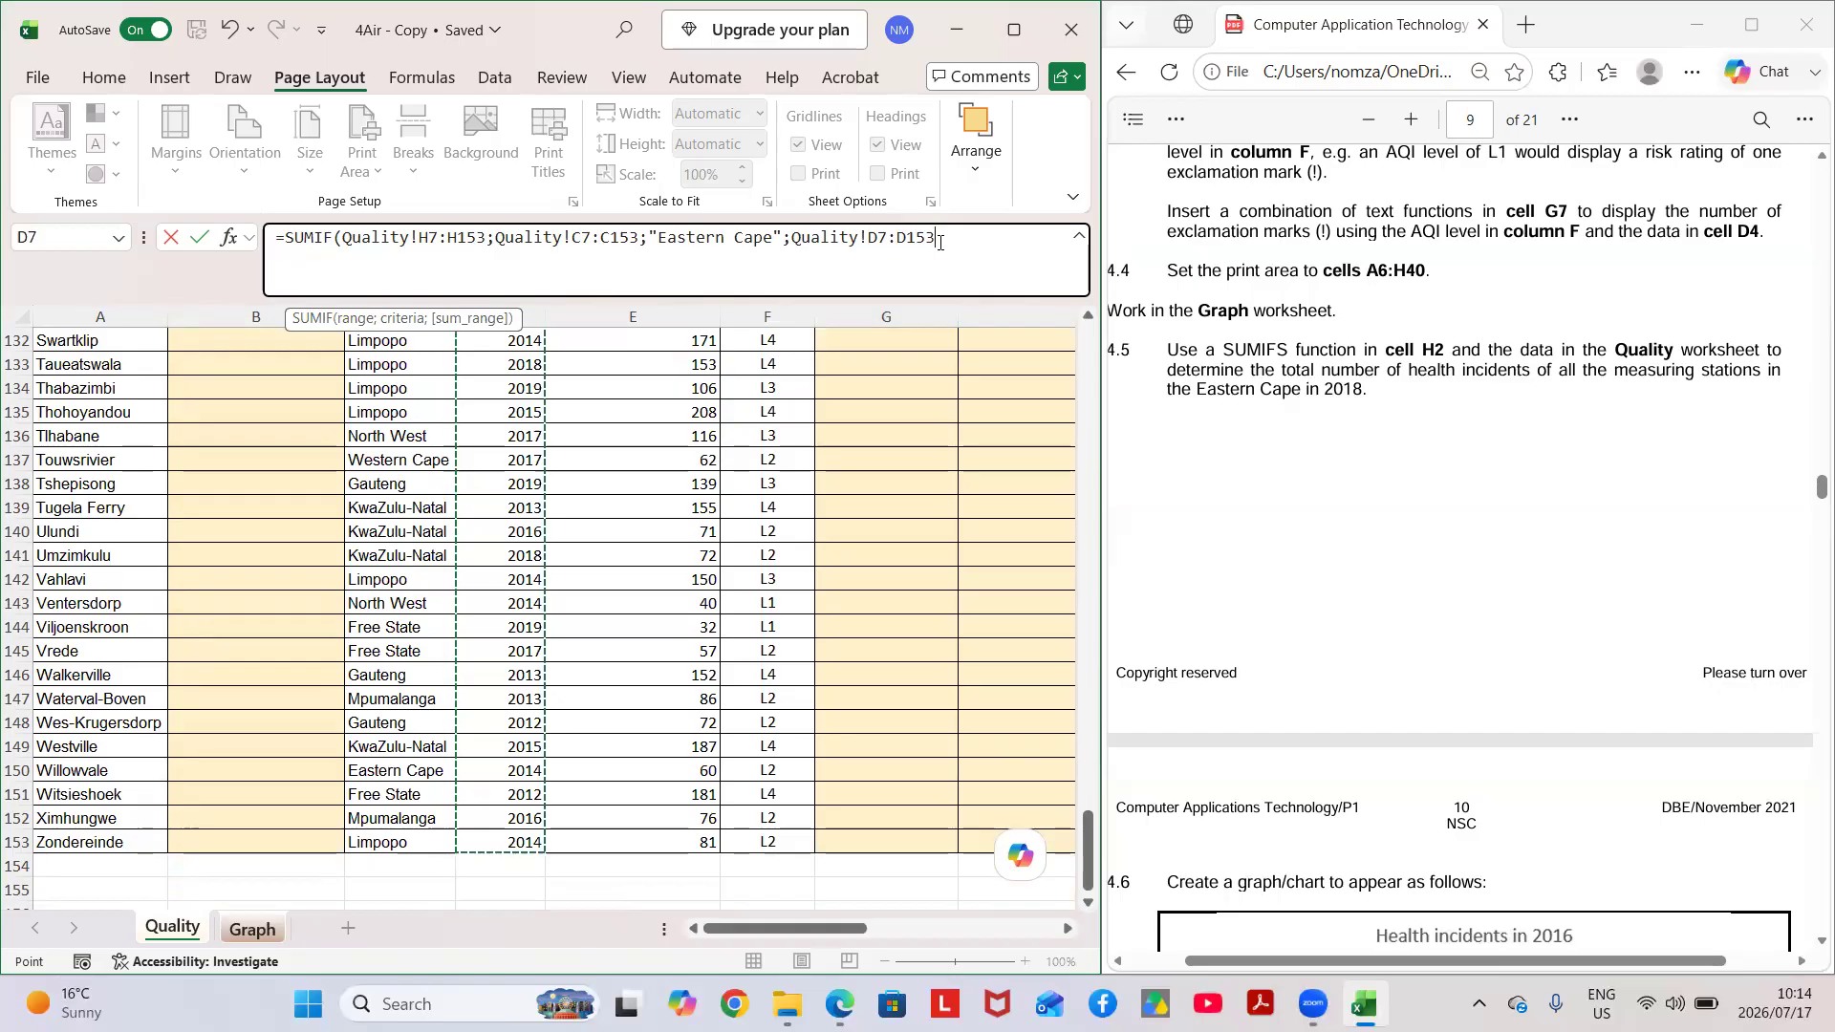
text(;)
text(201)
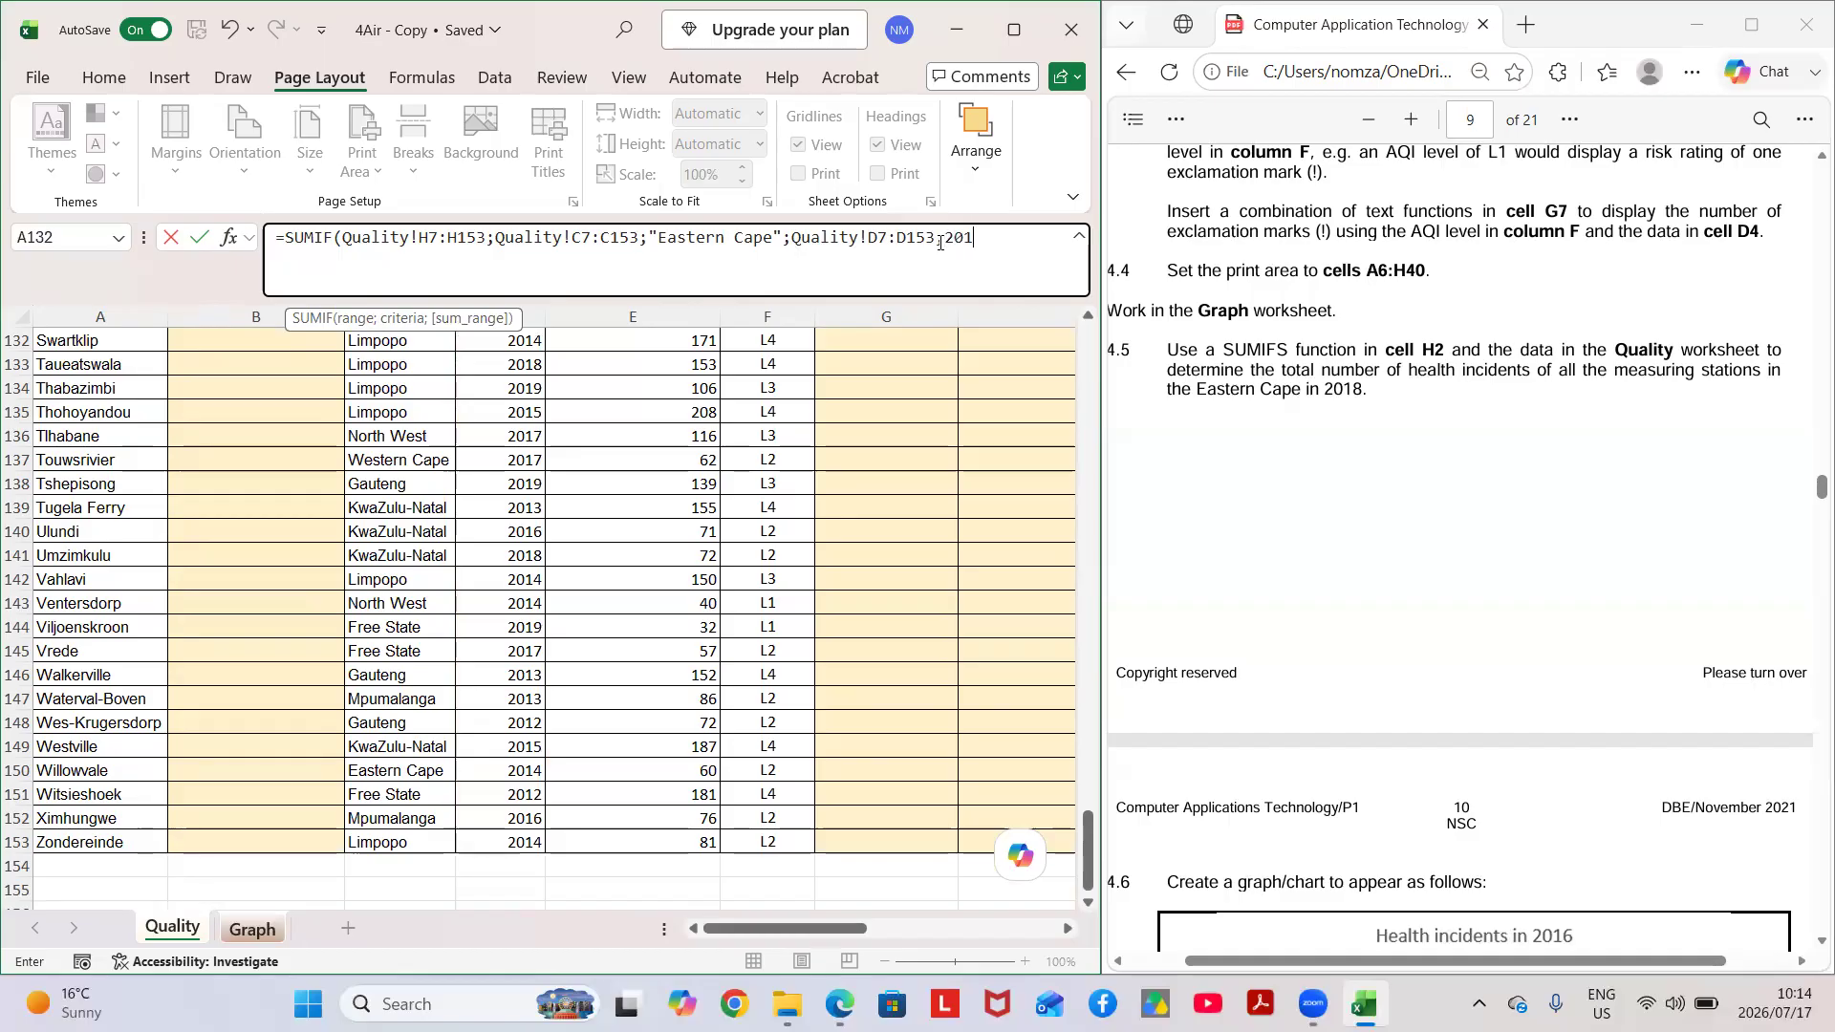
text(8))
key(Return)
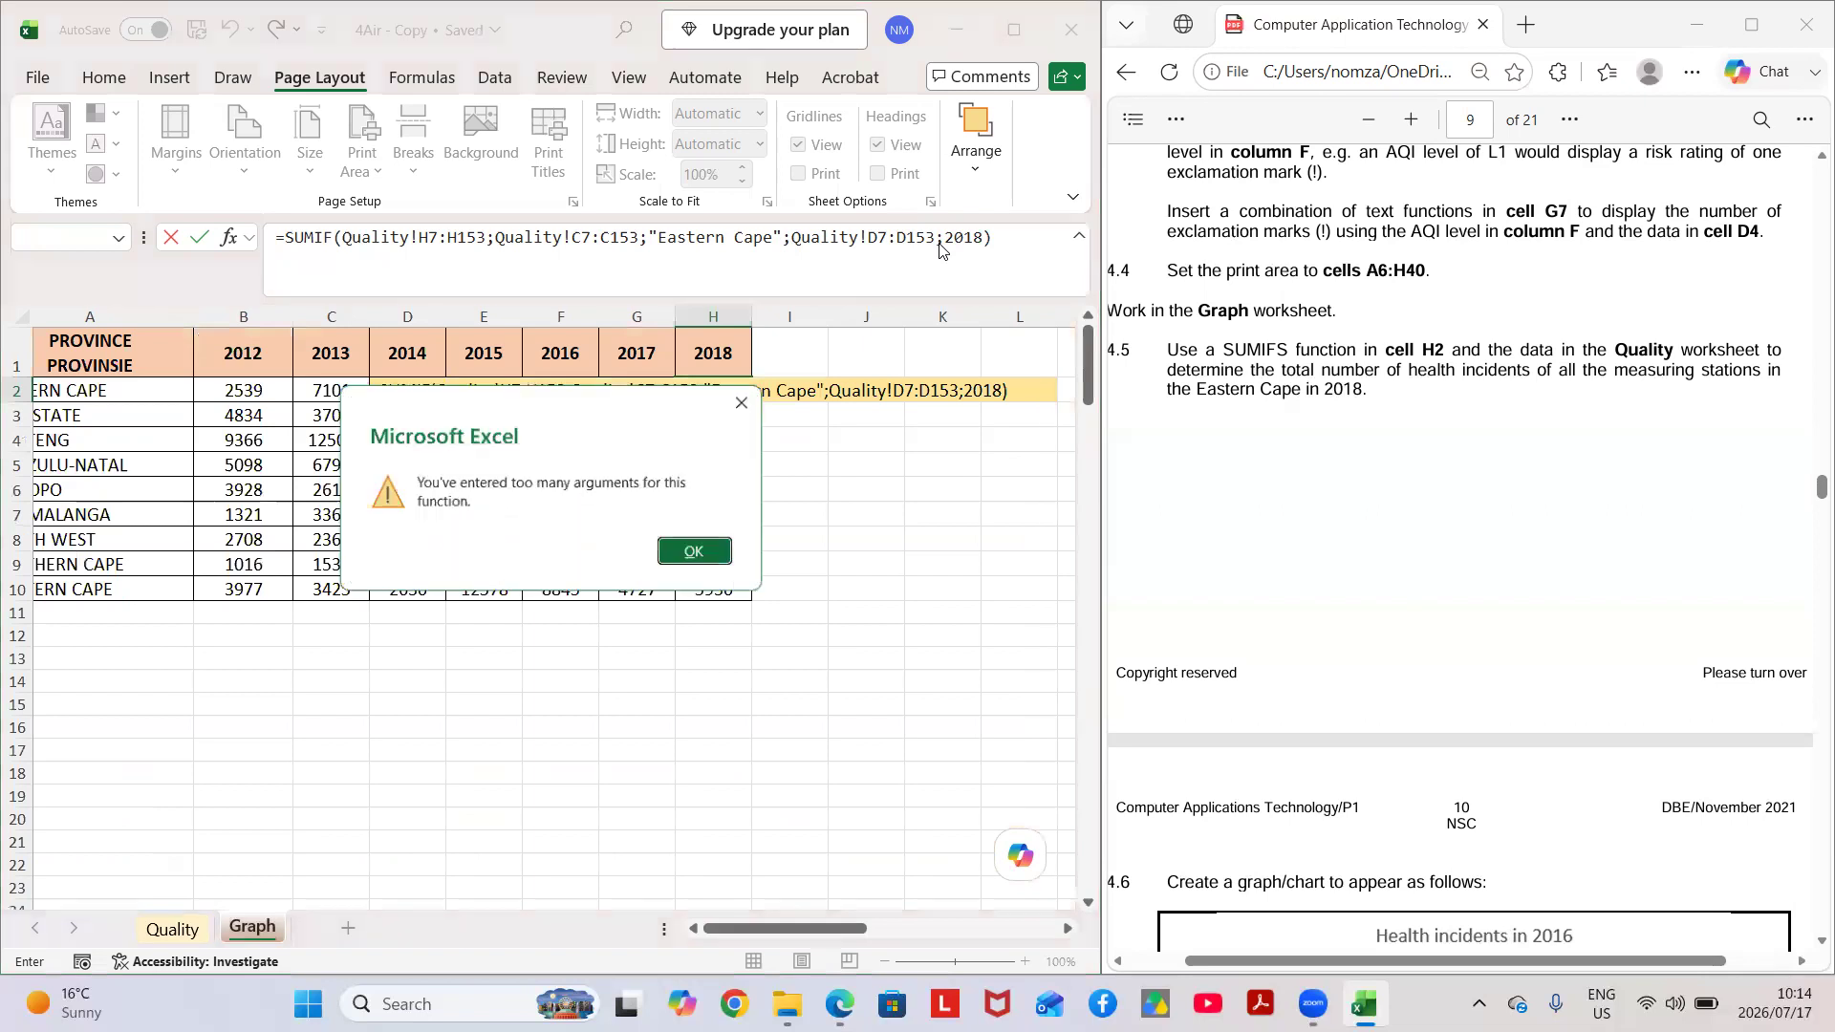
click(697, 553)
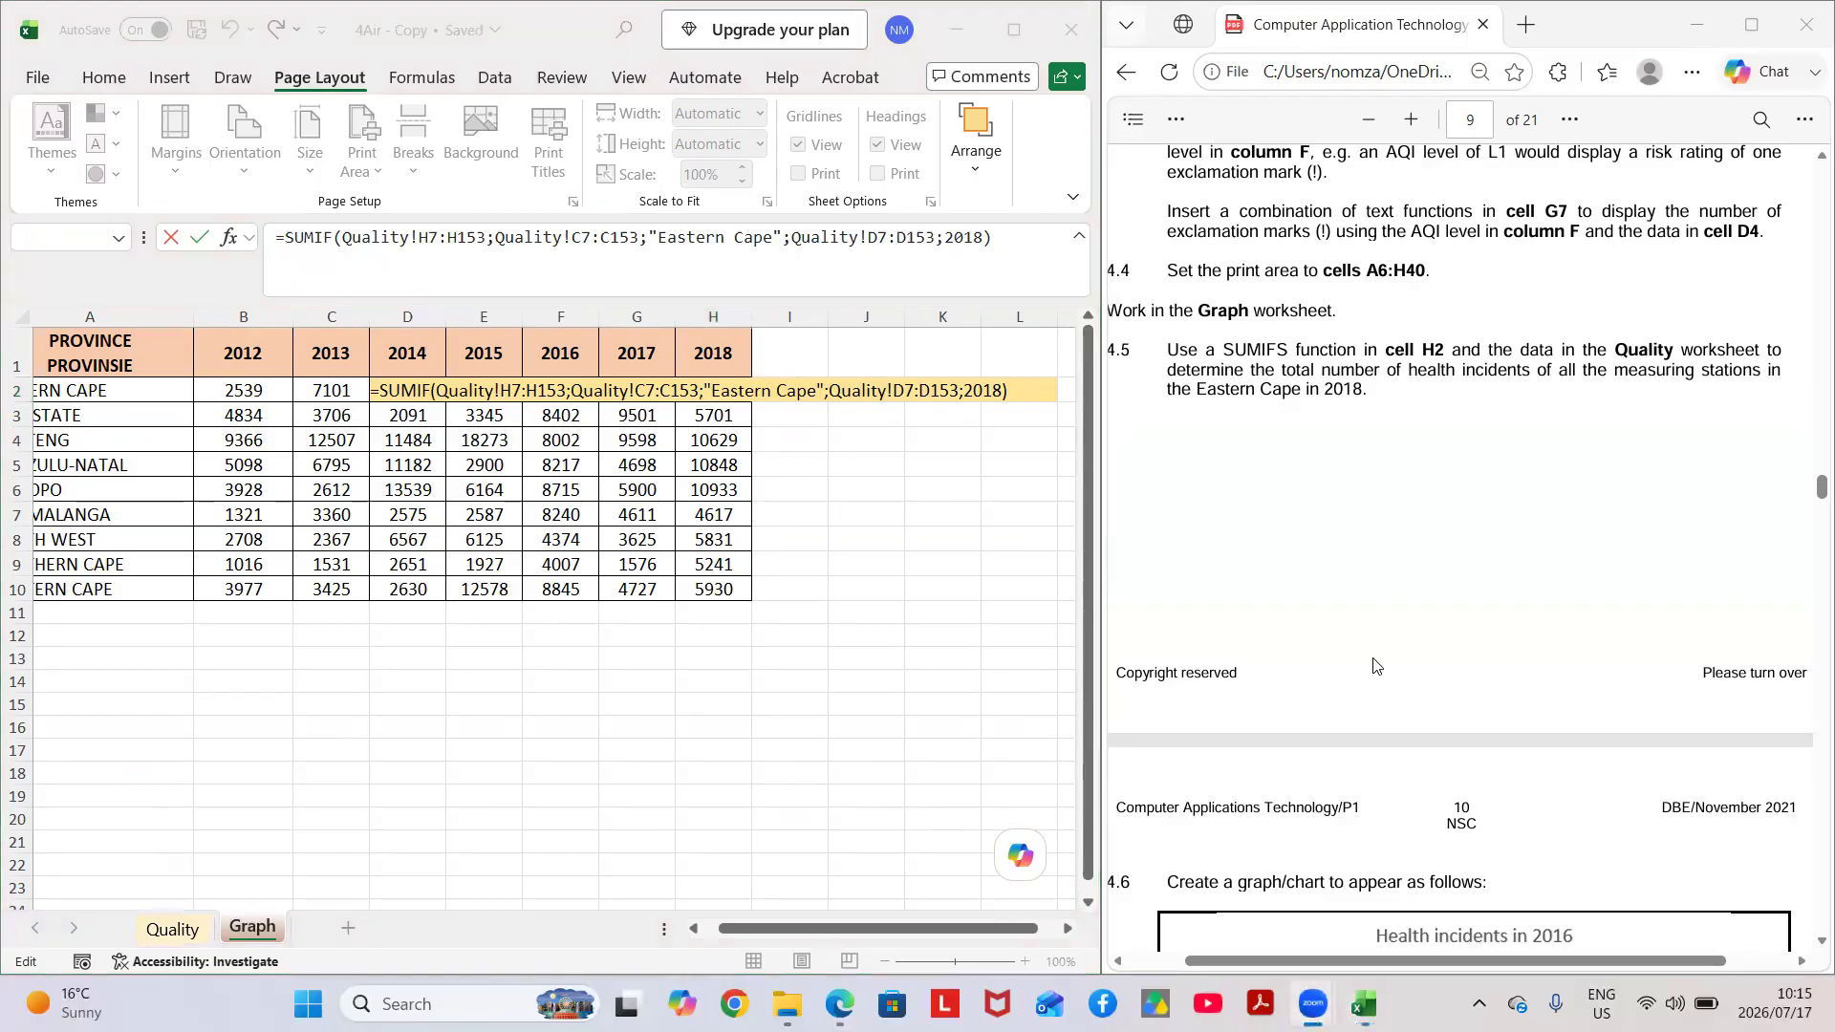
Change the function name in cell H2 from SUMIF to SUMIFS and enter the formula.
text(s)
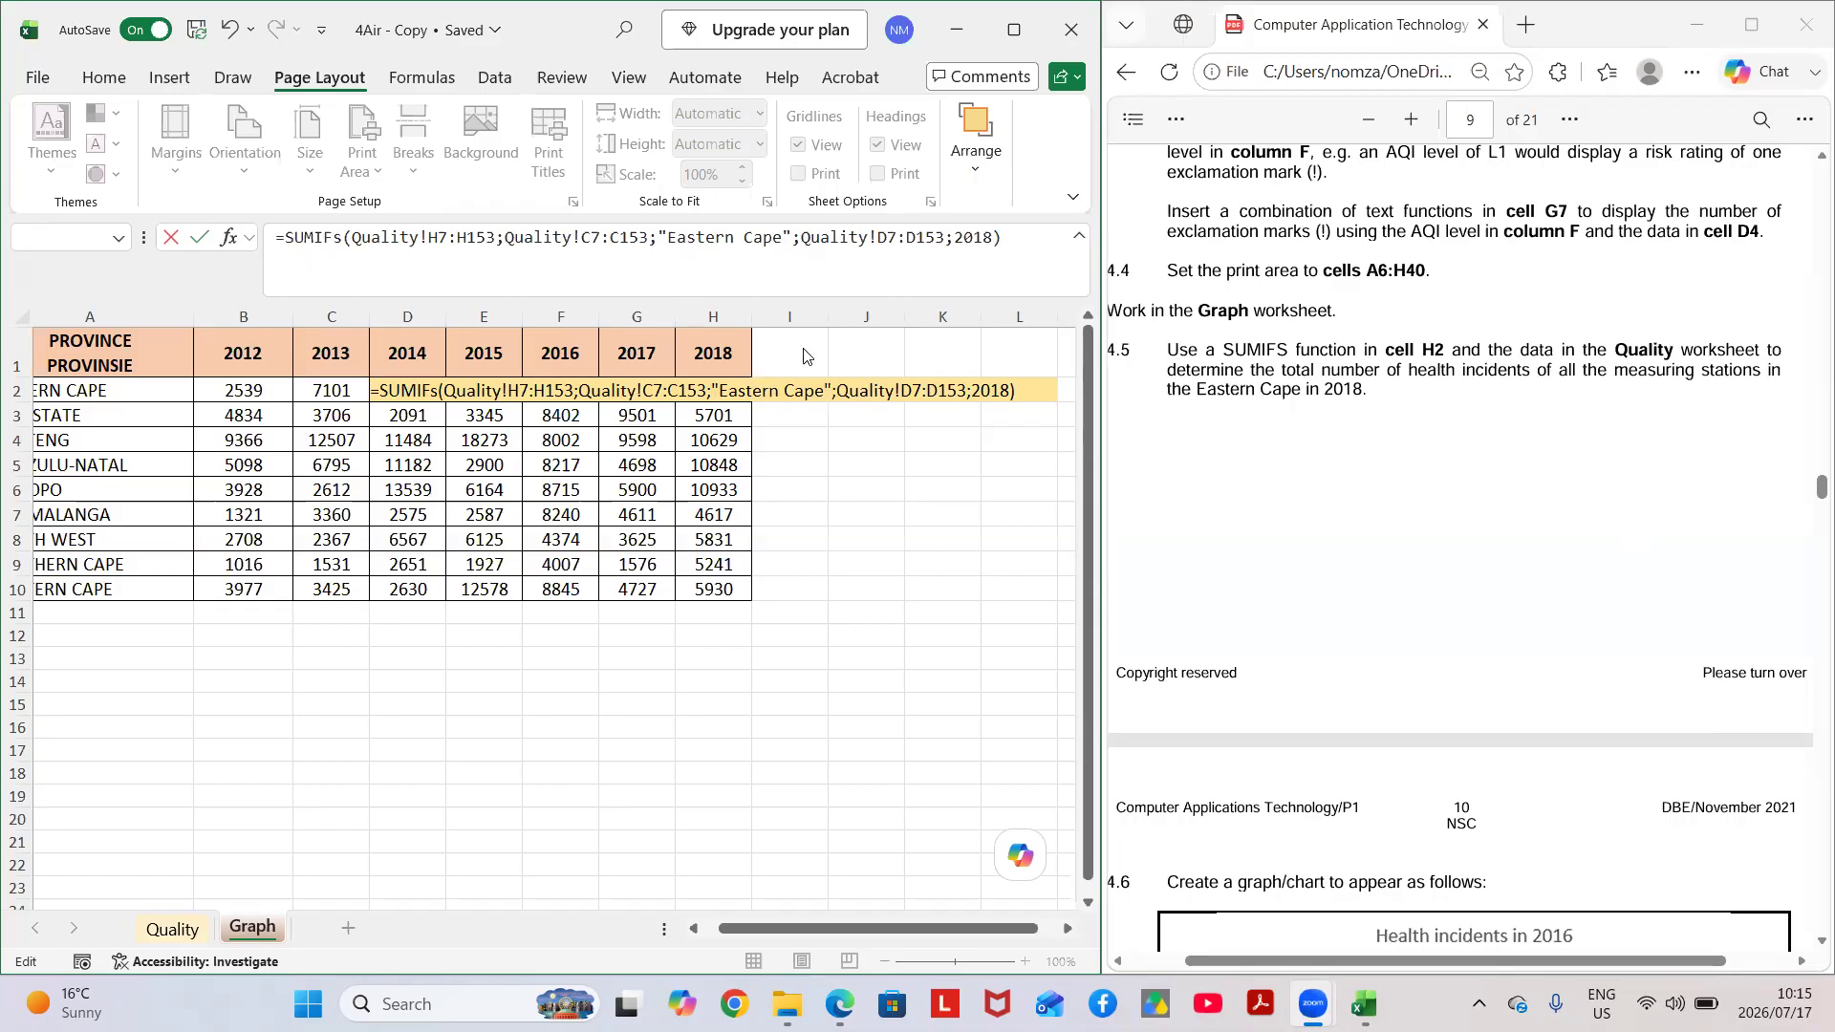
click(1004, 248)
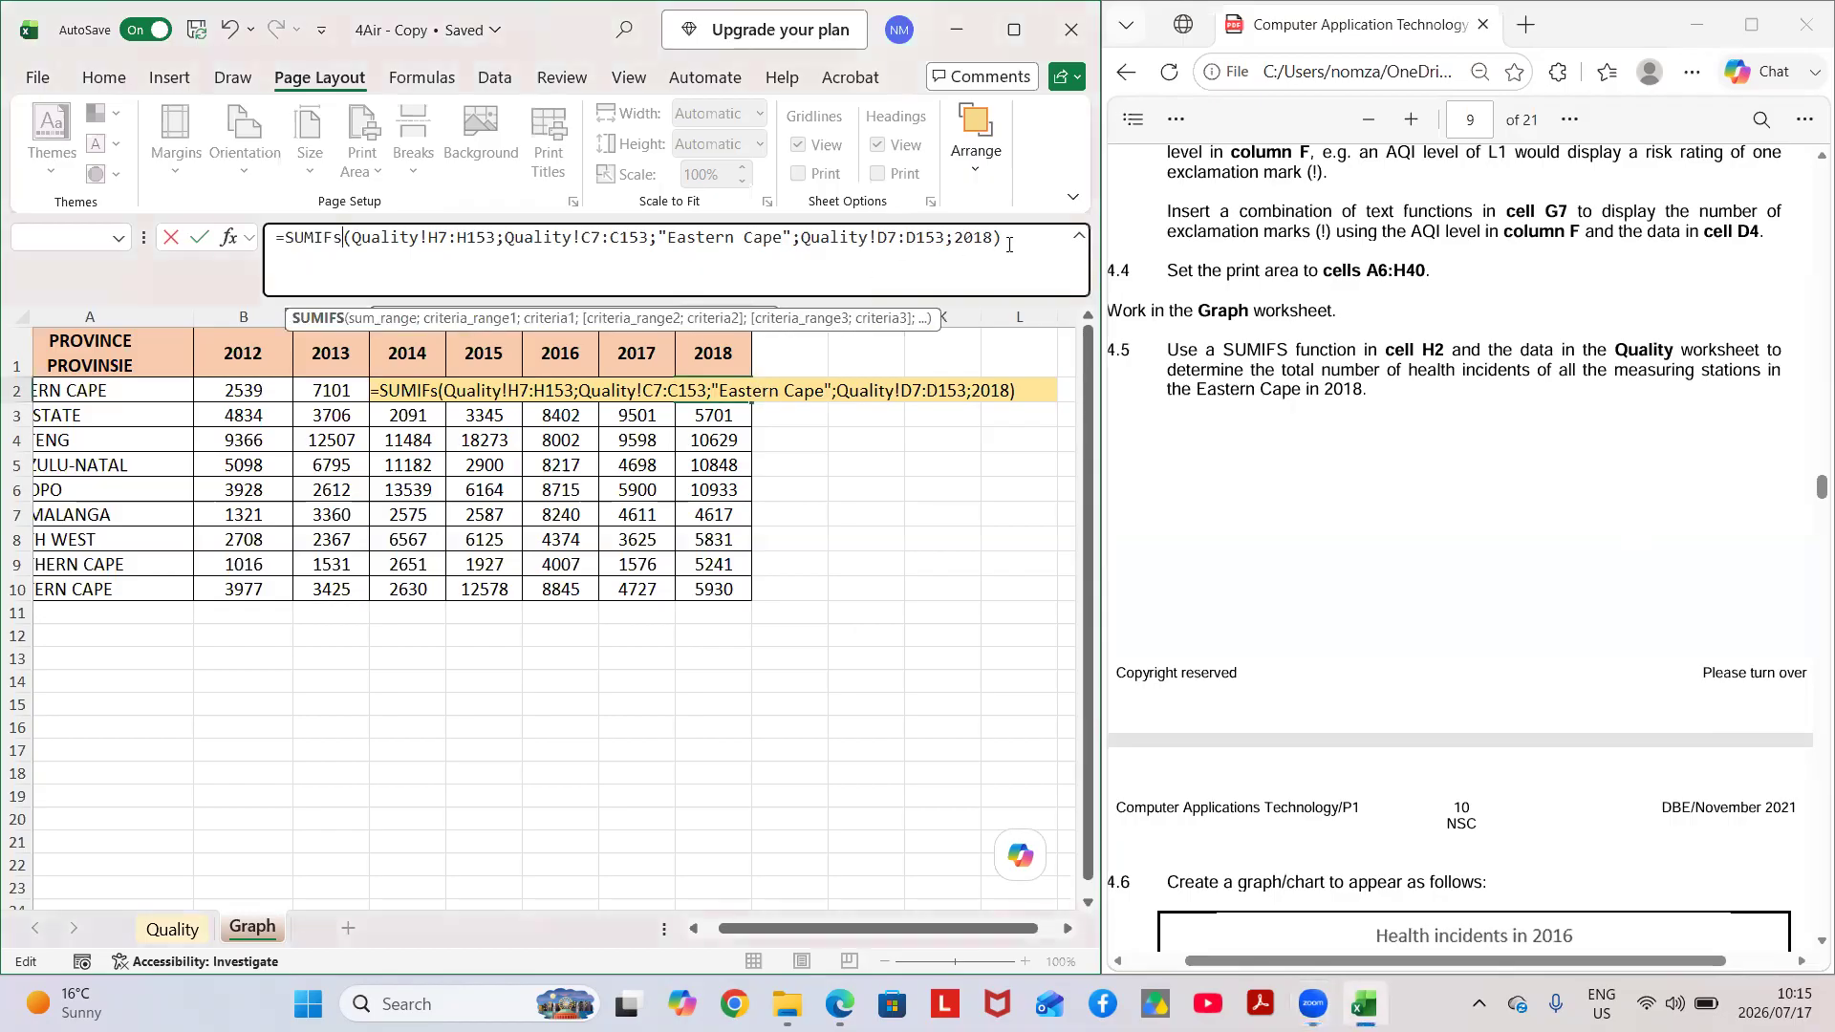
key(Return)
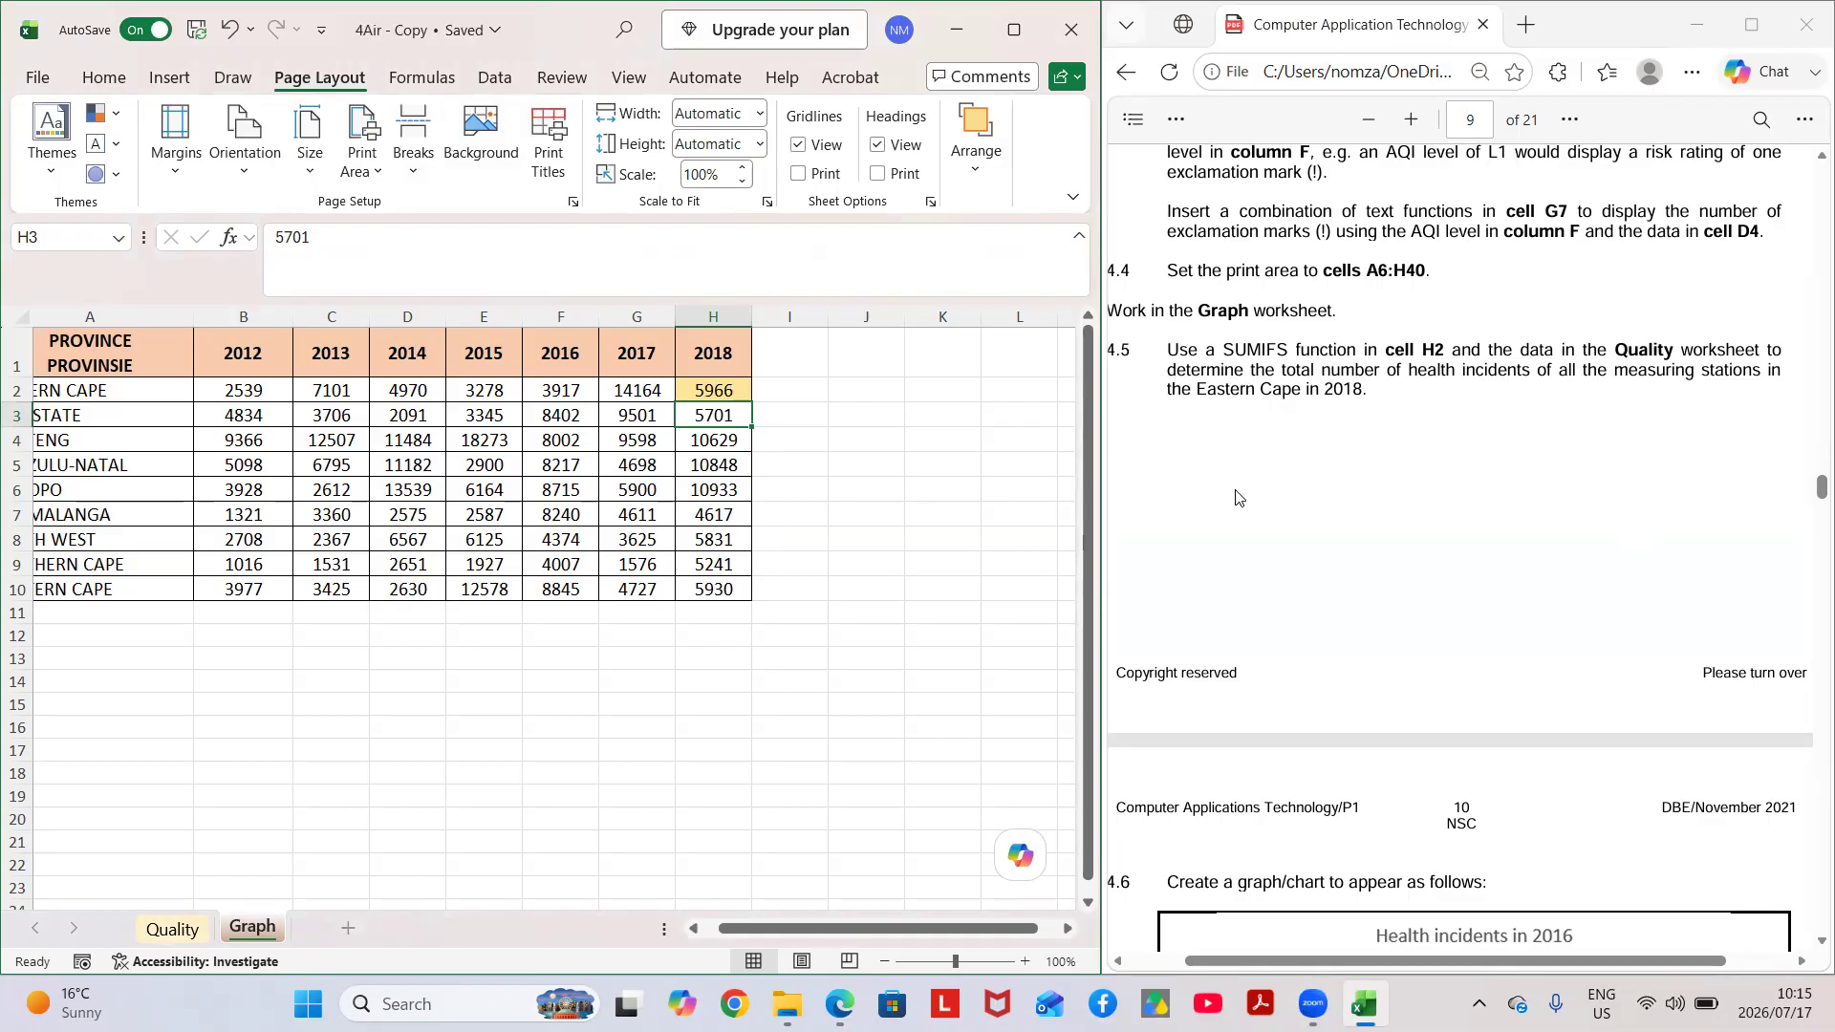
Compare the bar chart required in Question 4.6 with the province table and the separate province list in the Graph worksheet.
scroll(1235, 497, left, 1)
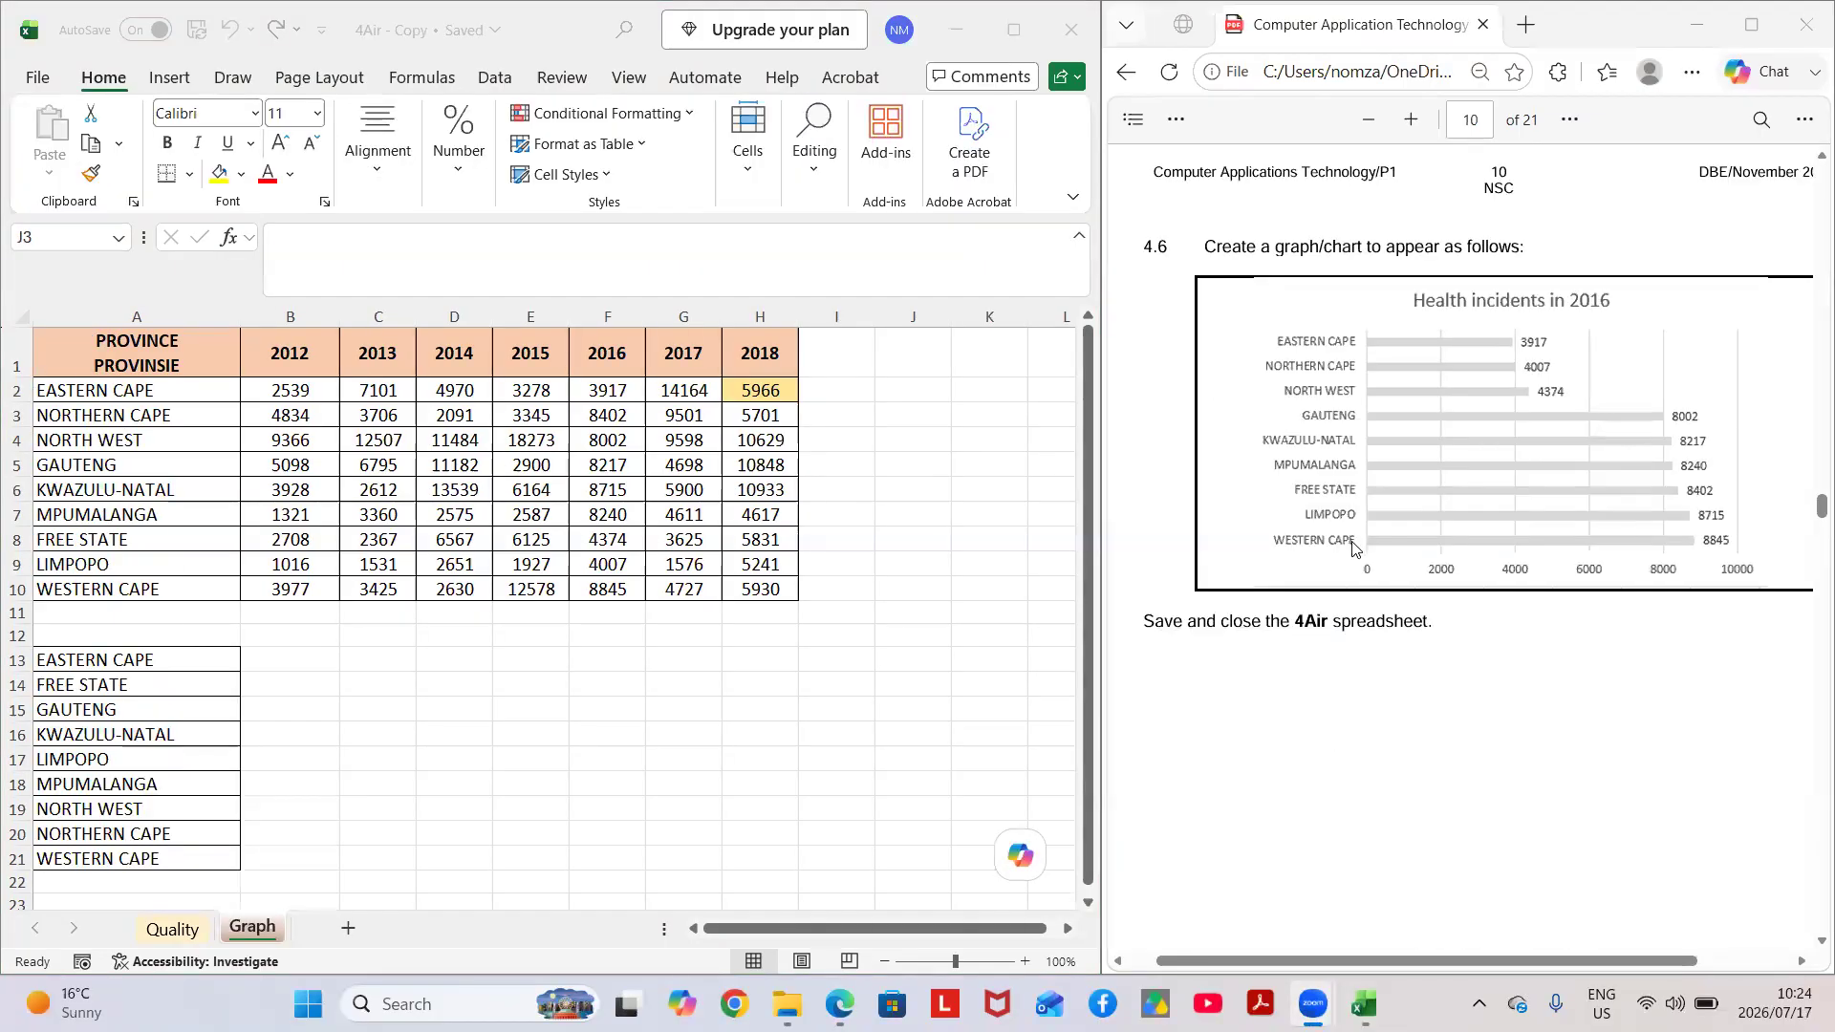
scroll(1355, 546, up, 1)
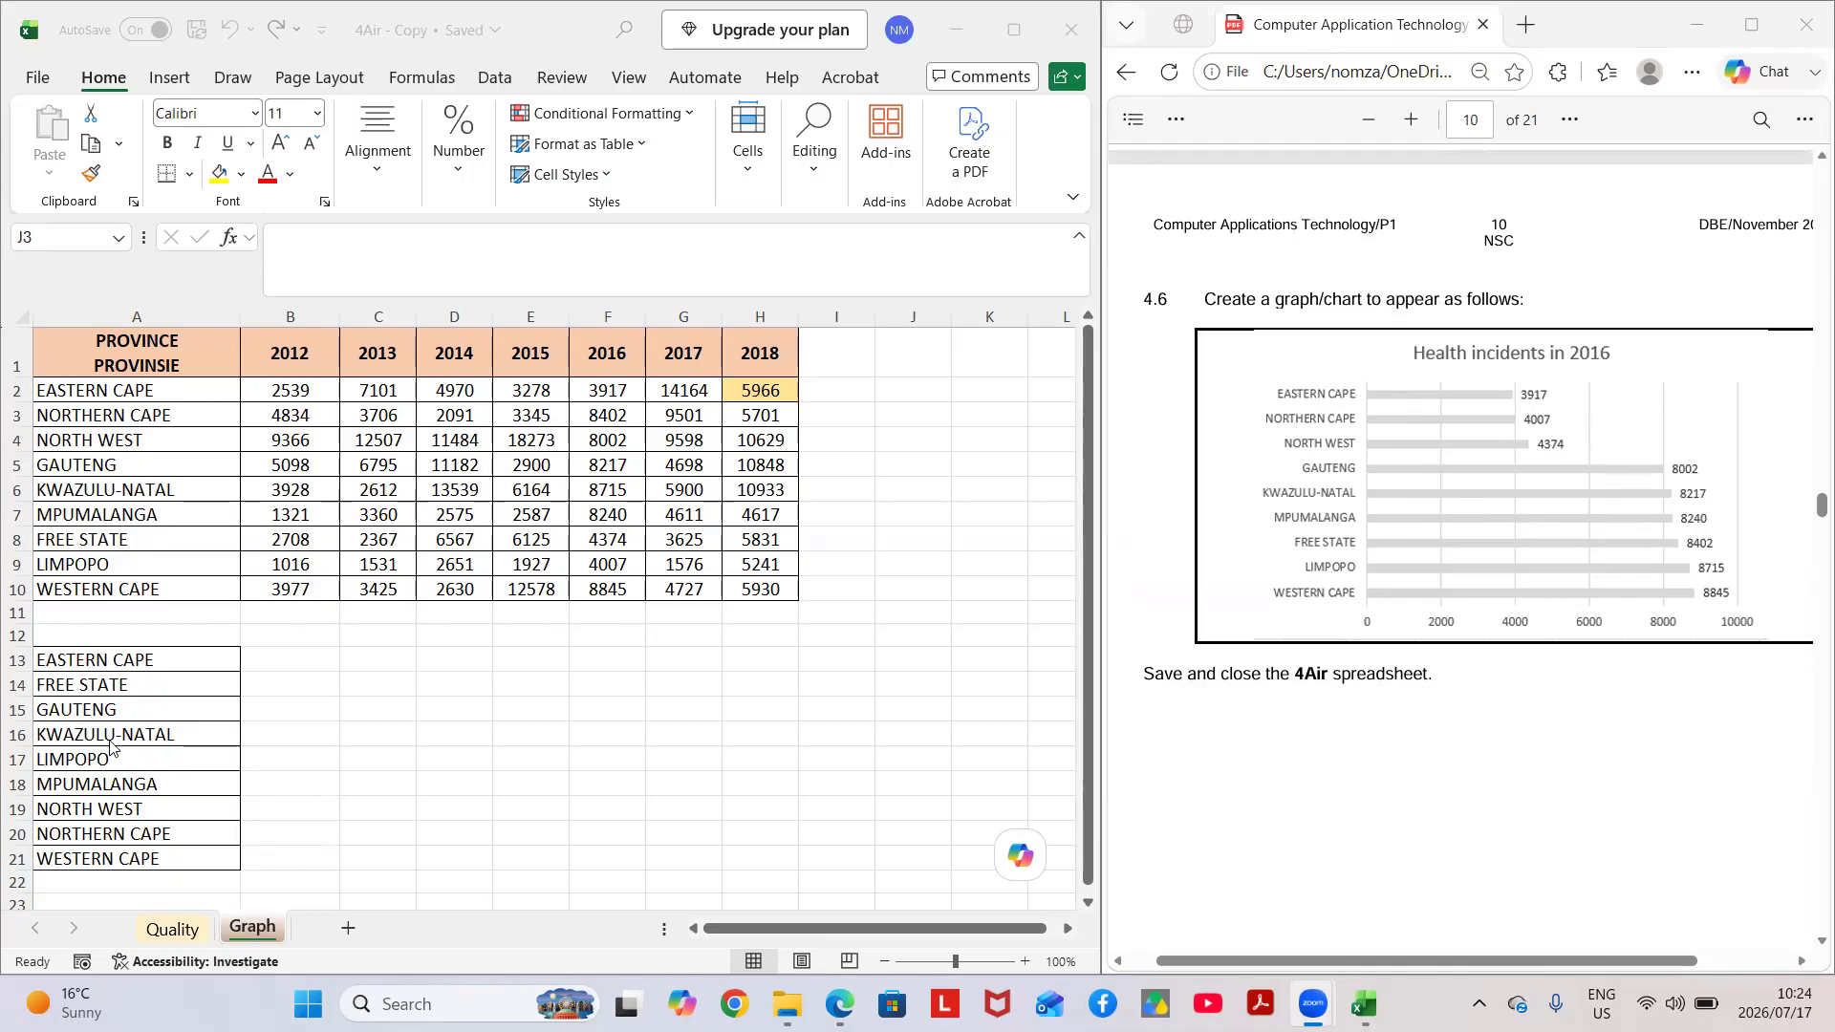
scroll(110, 748, down, 1)
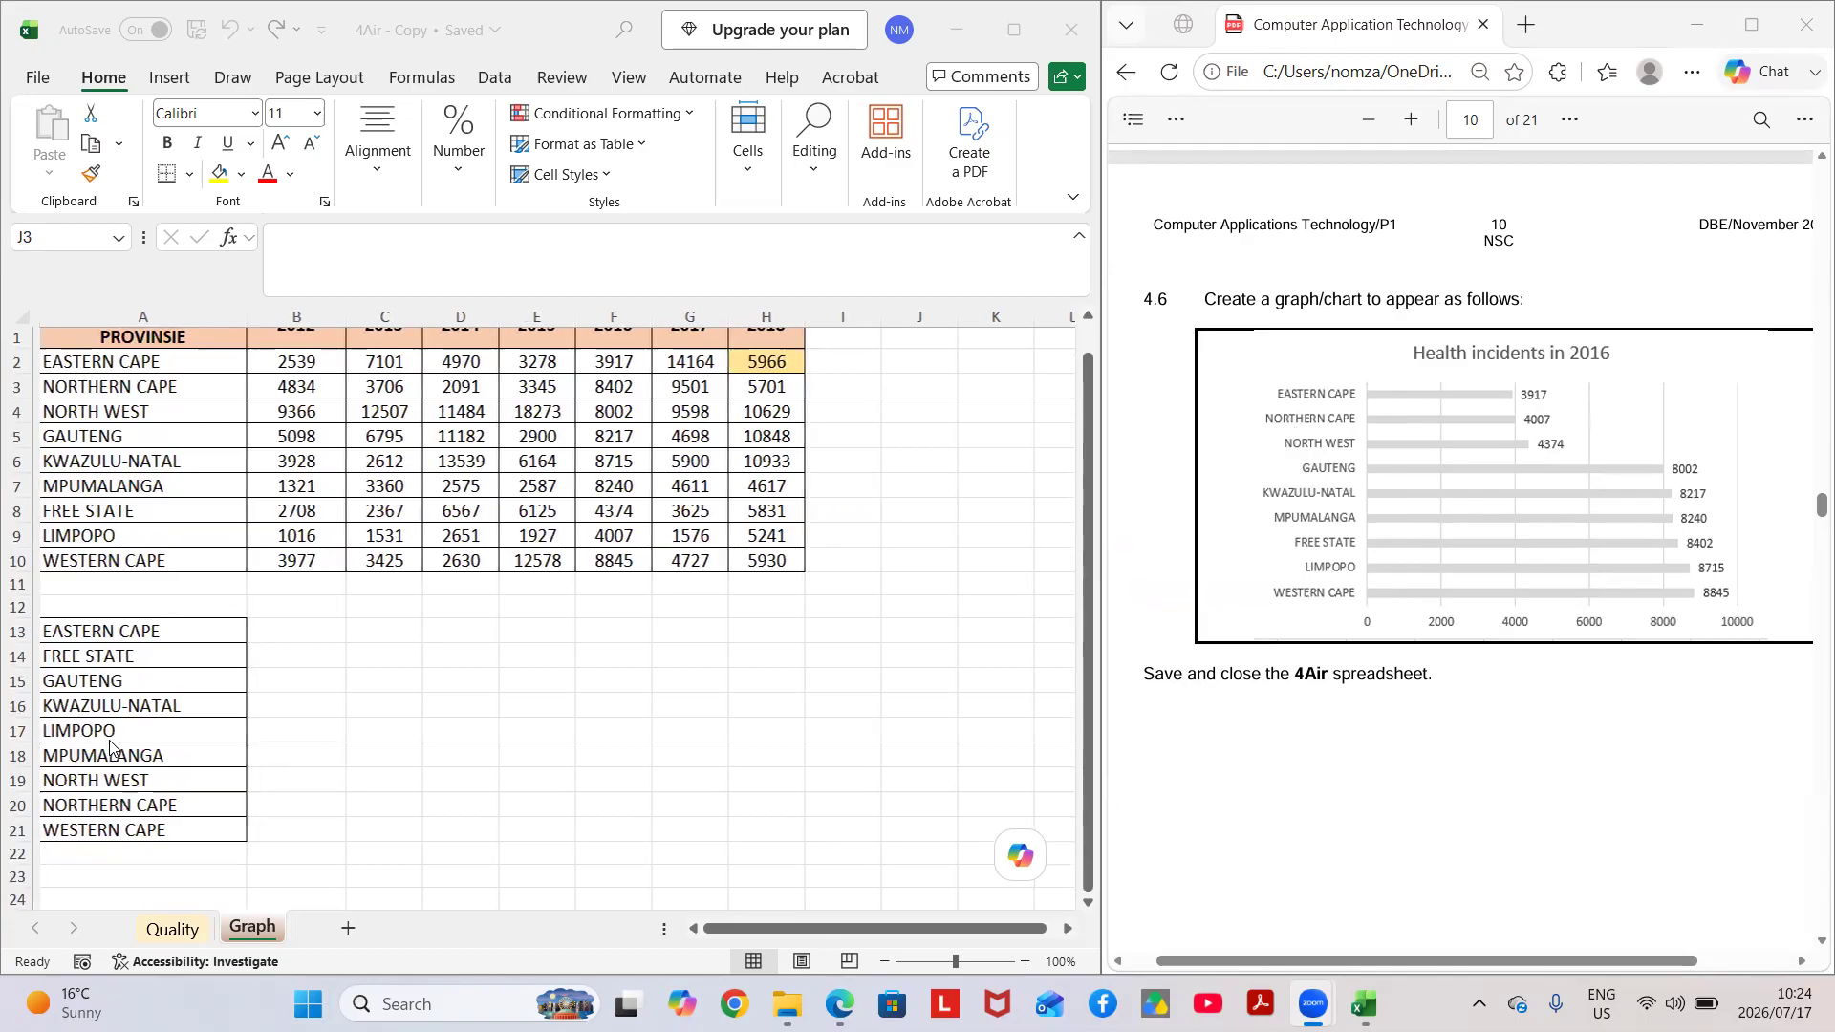
click(75, 640)
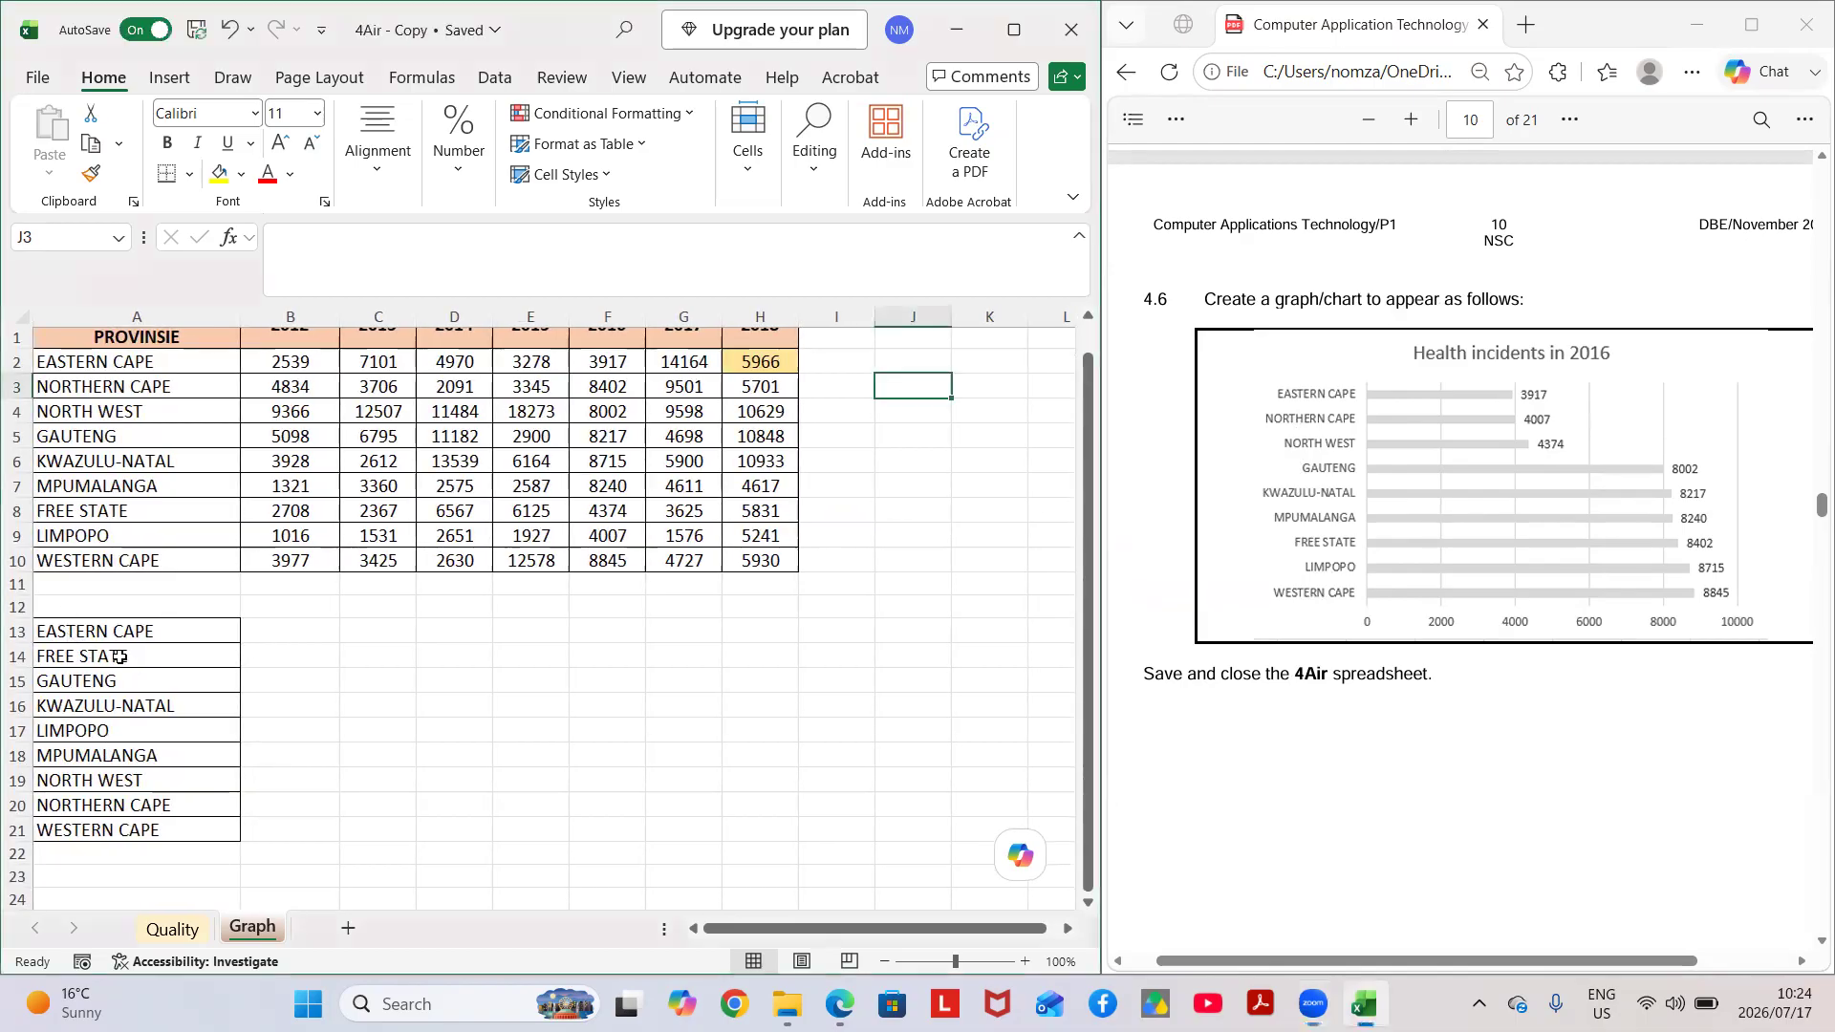
drag(61, 640, 158, 828)
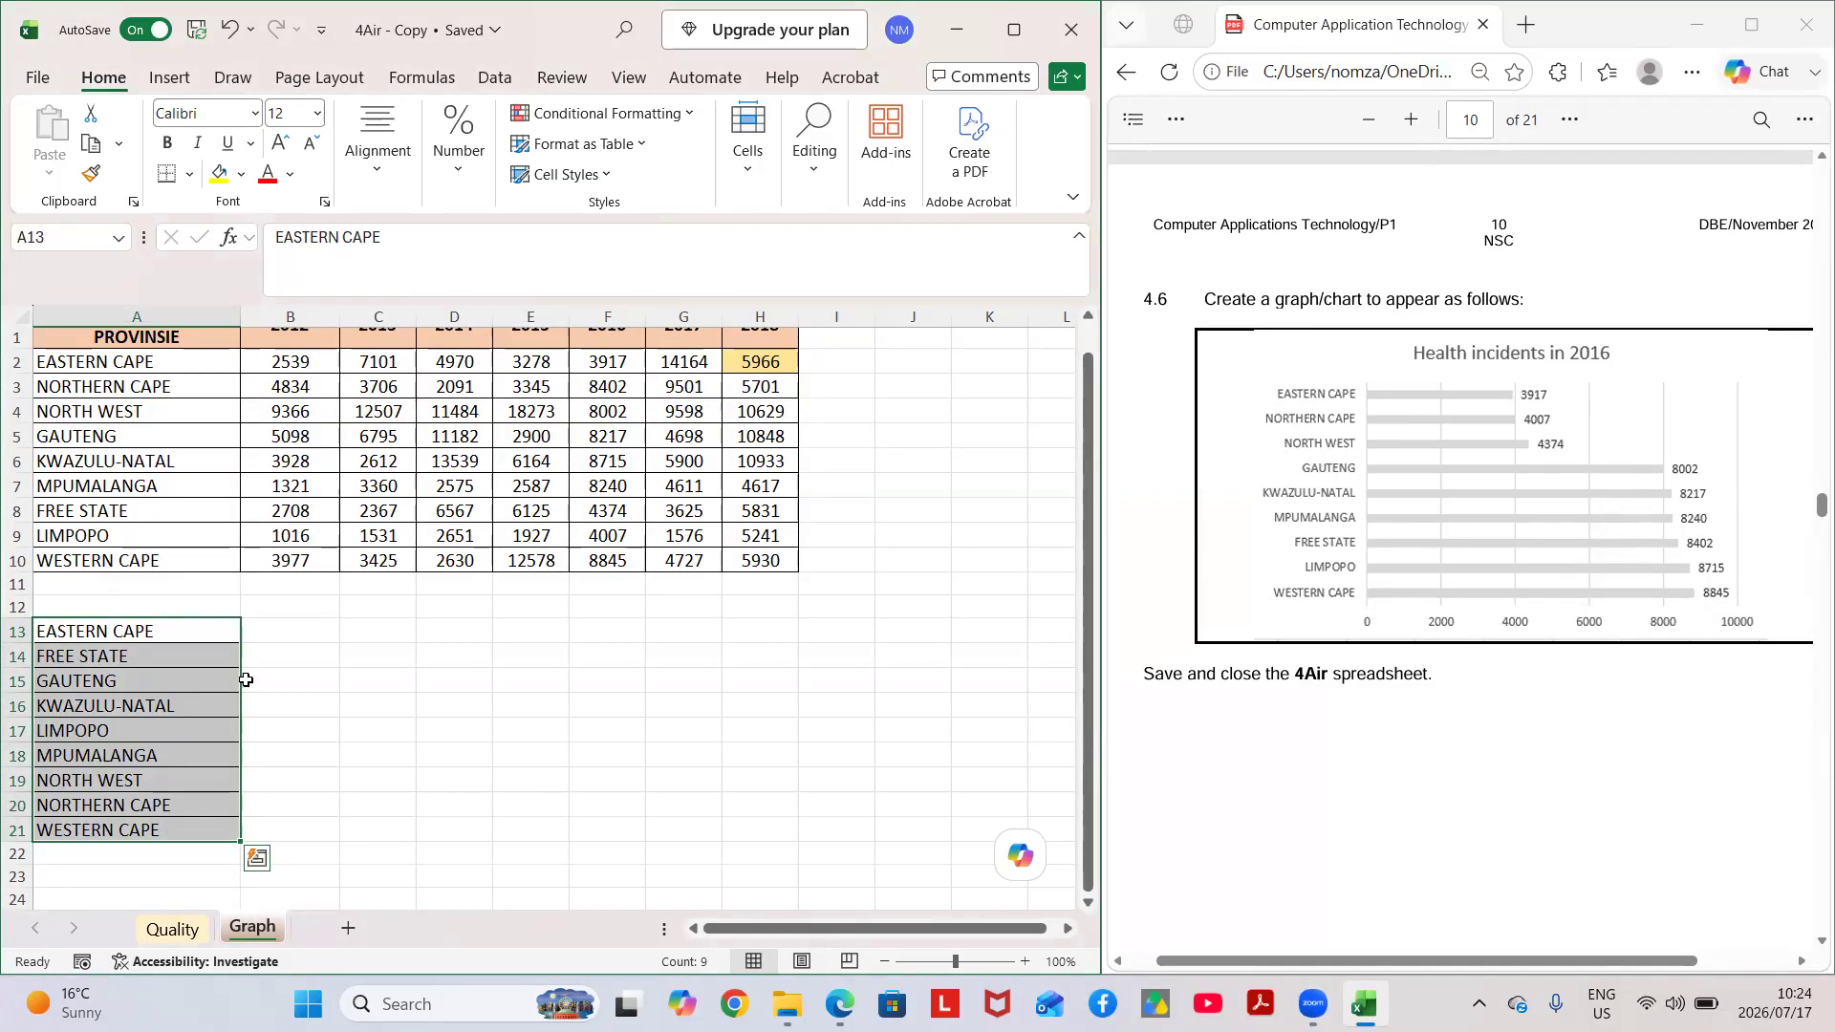
click(324, 665)
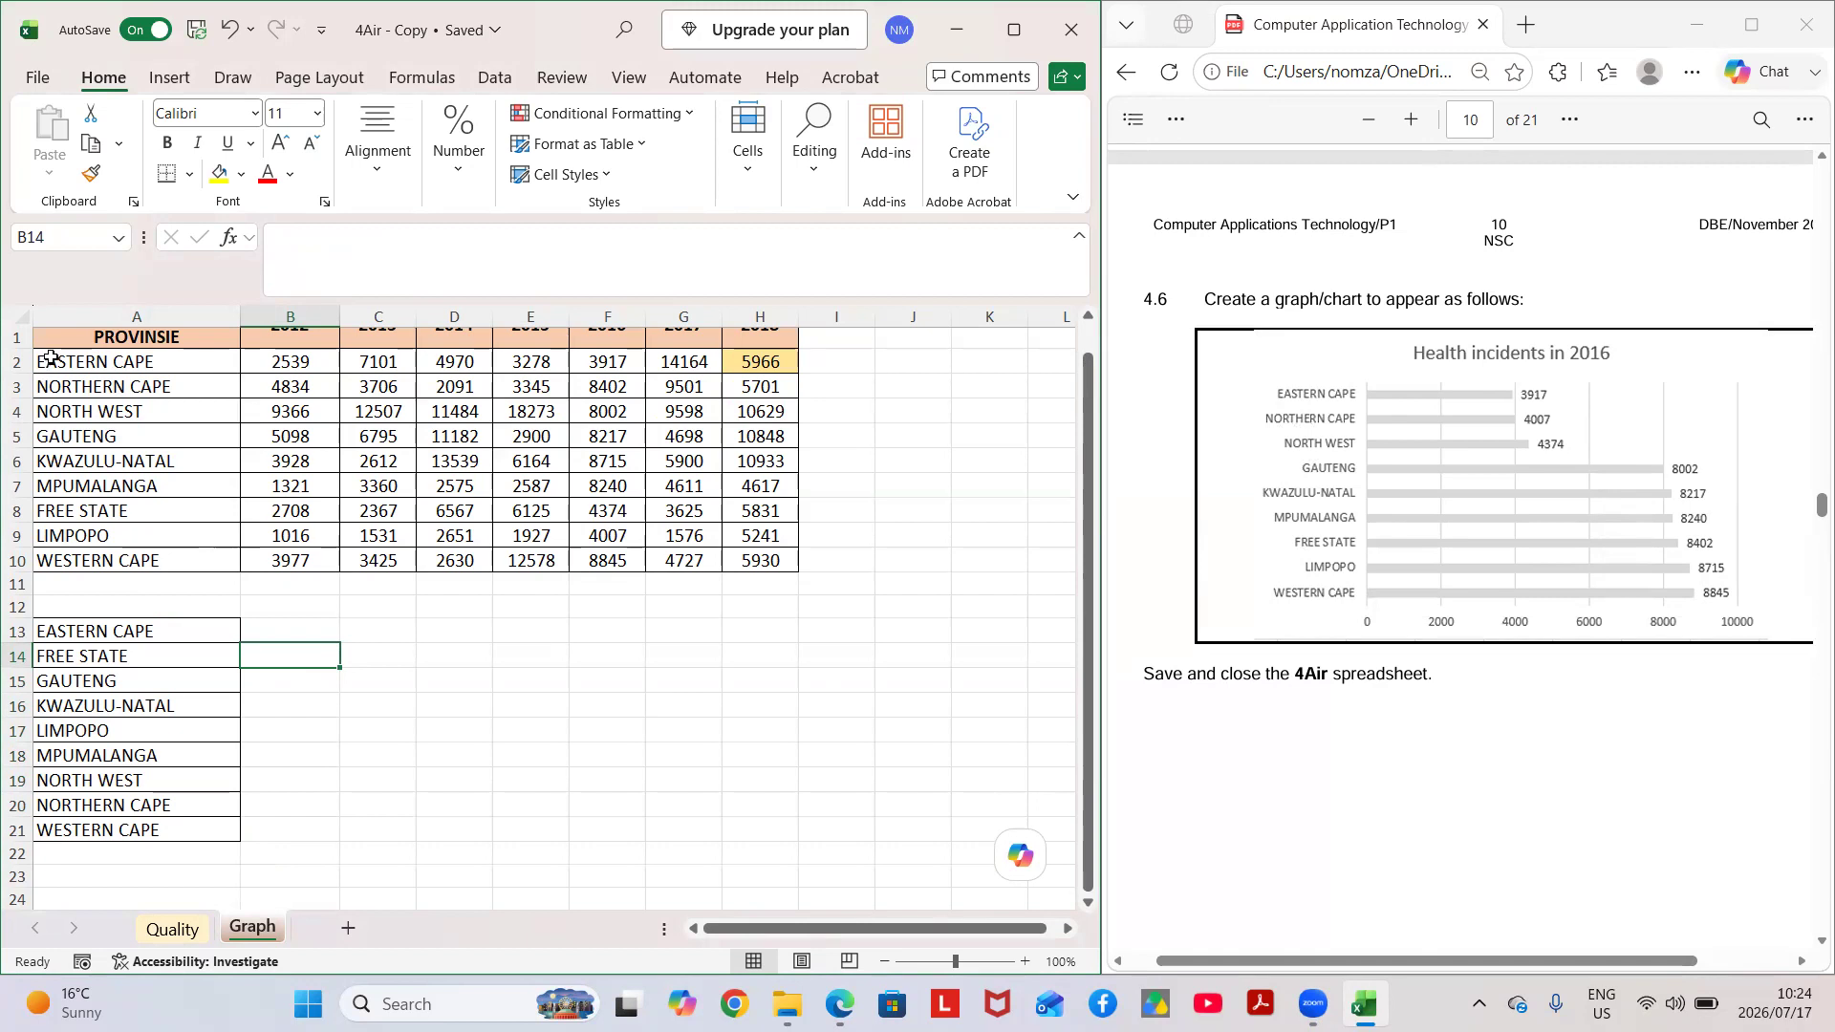
Insert a 2-D clustered bar chart from the provinces in A2:A10 and the 2016 values in F2:F10, placing it over the table's lower part.
scroll(51, 358, up, 1)
drag(58, 390, 250, 605)
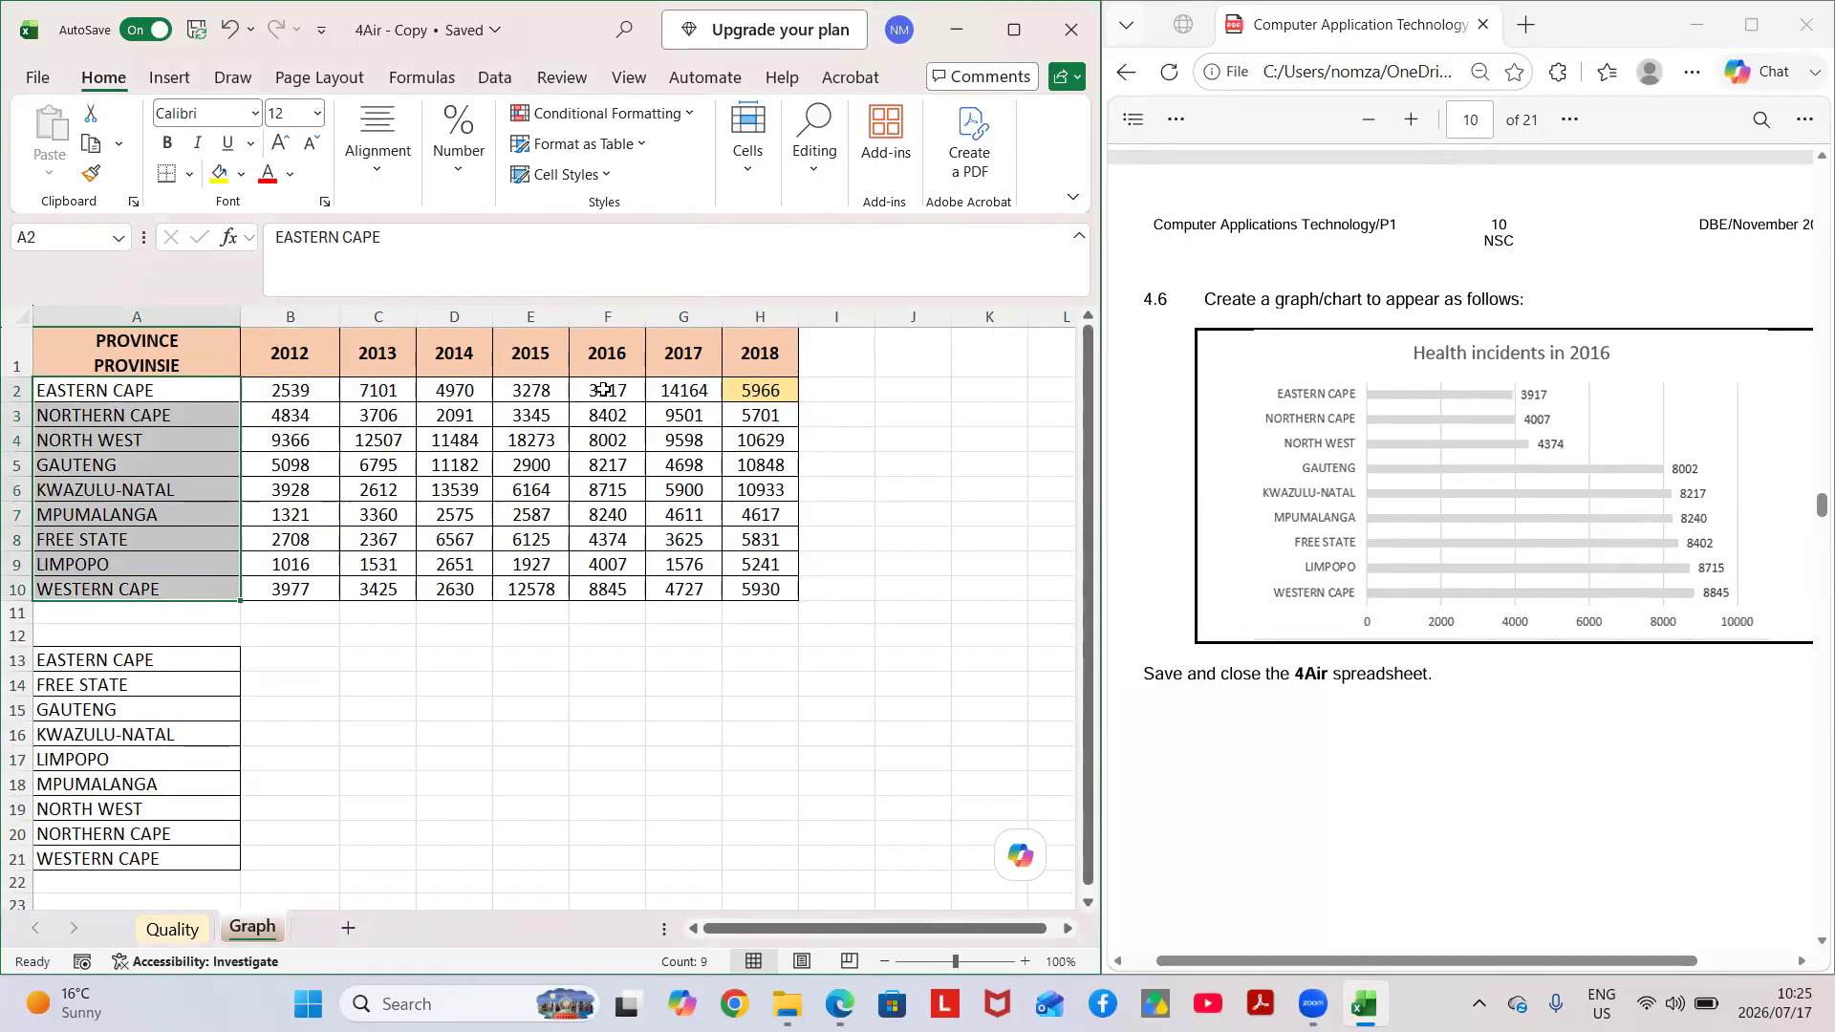
ctrl+drag(604, 390, 611, 578)
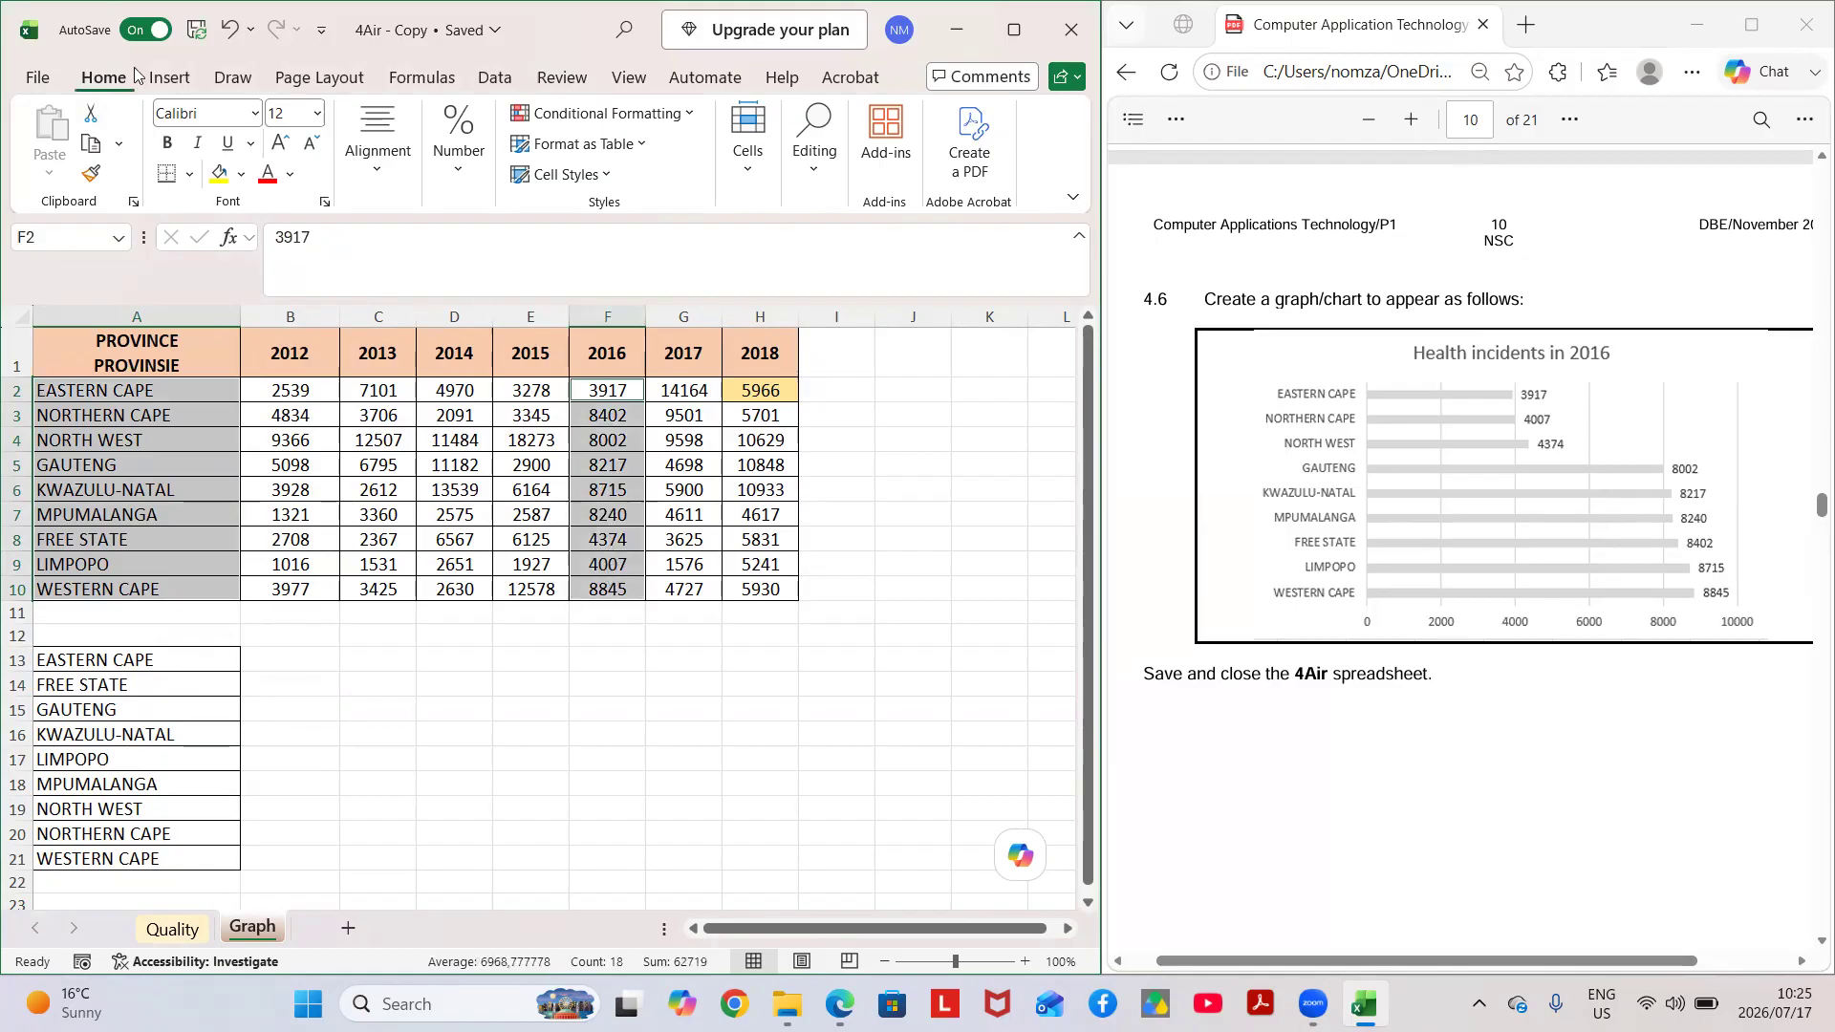
click(170, 77)
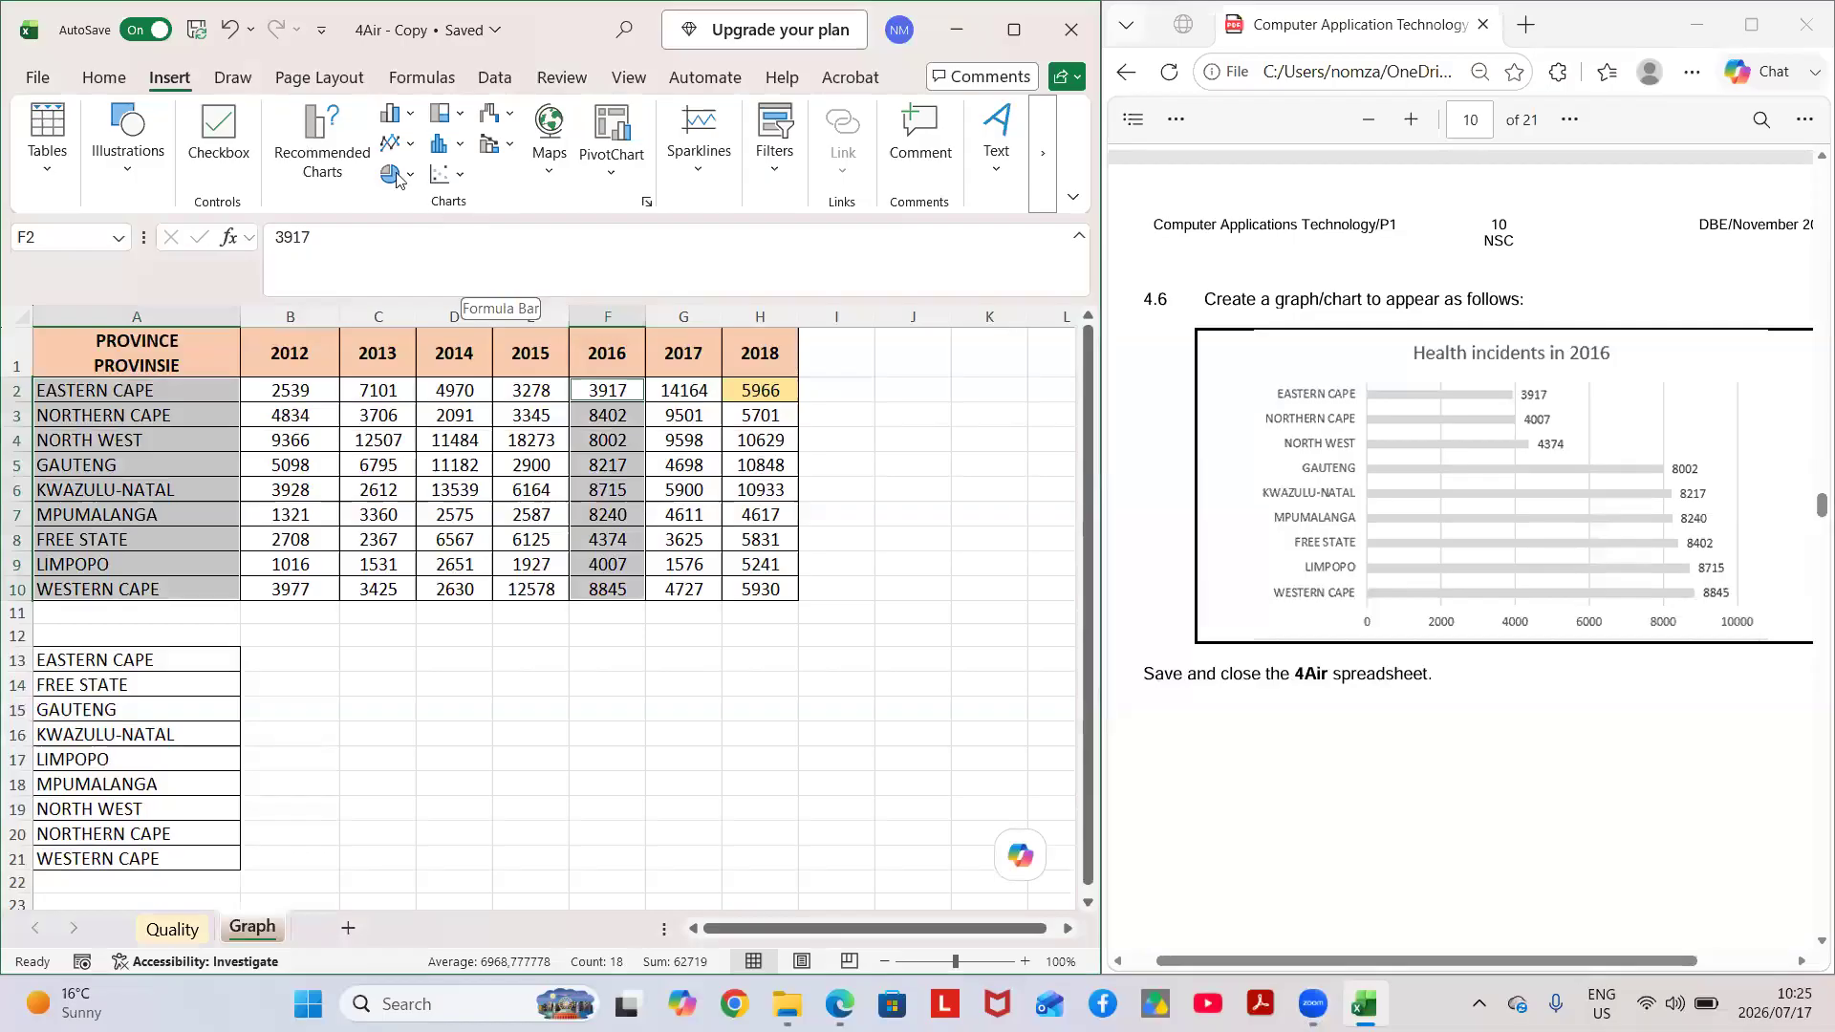
click(393, 117)
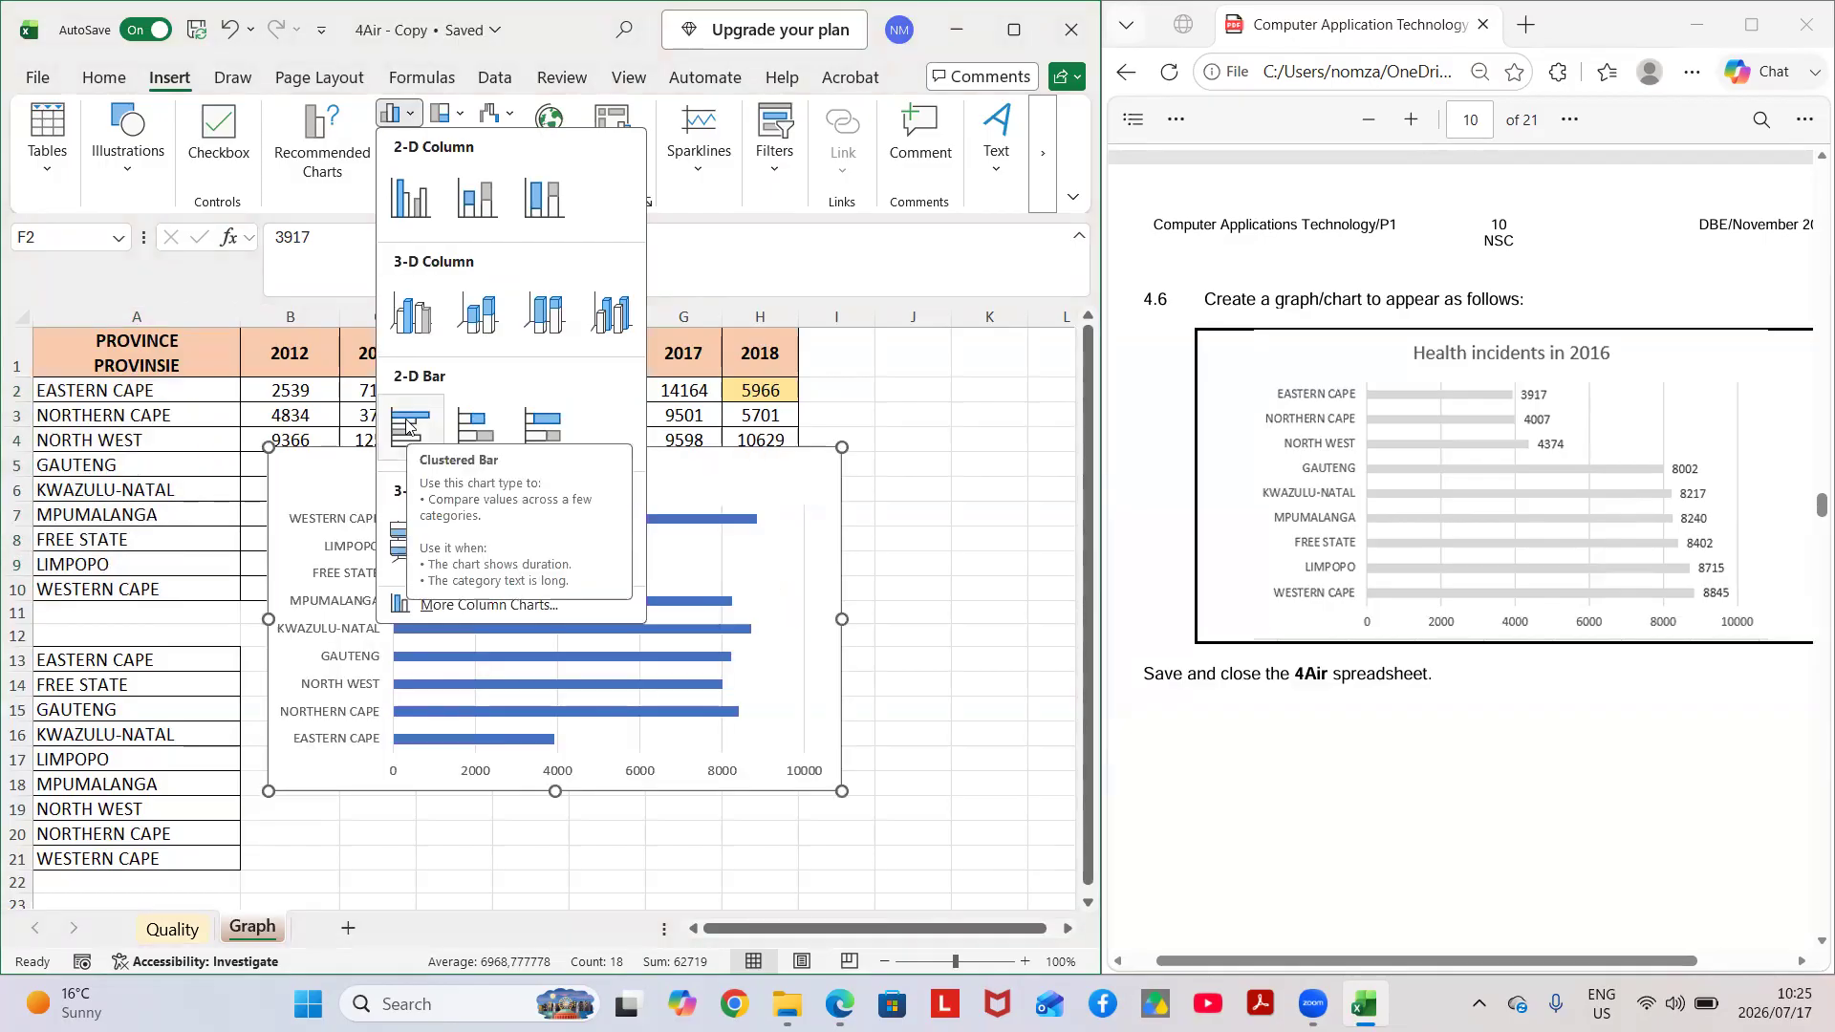
click(408, 427)
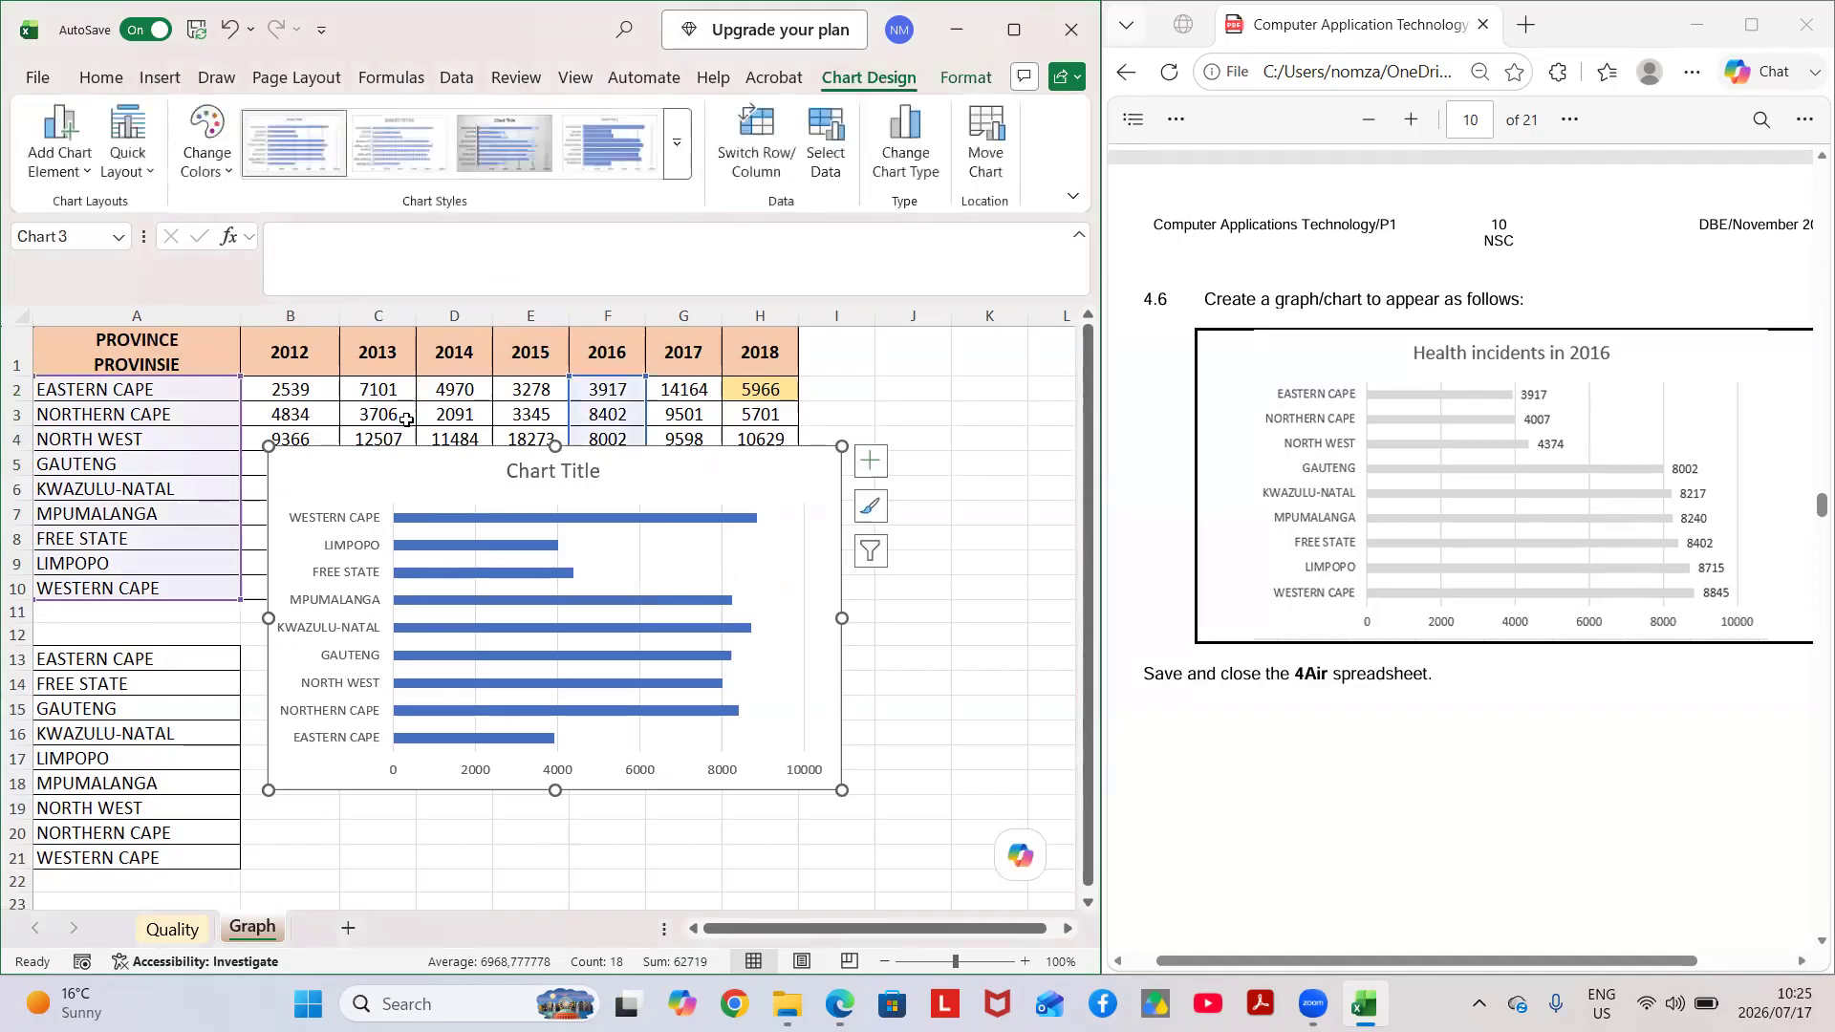
drag(445, 468, 529, 495)
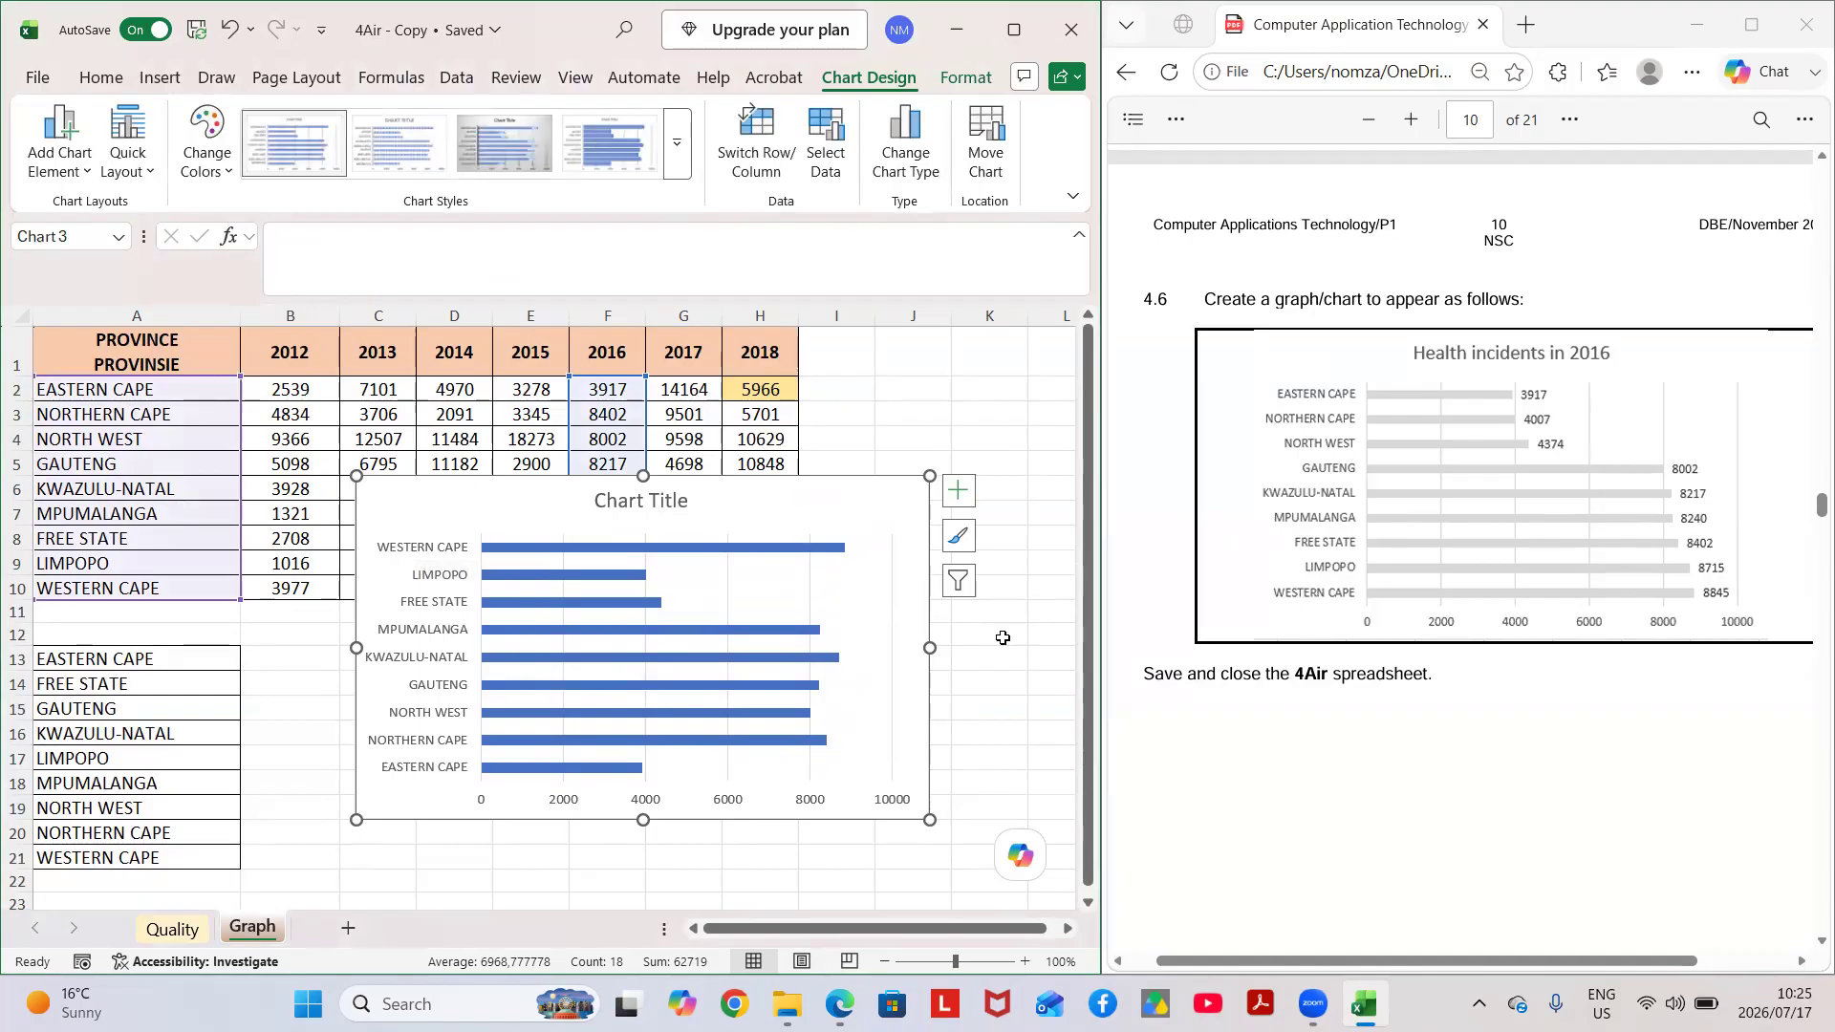
Format the chart's vertical category axis to show the categories in reverse order.
click(418, 621)
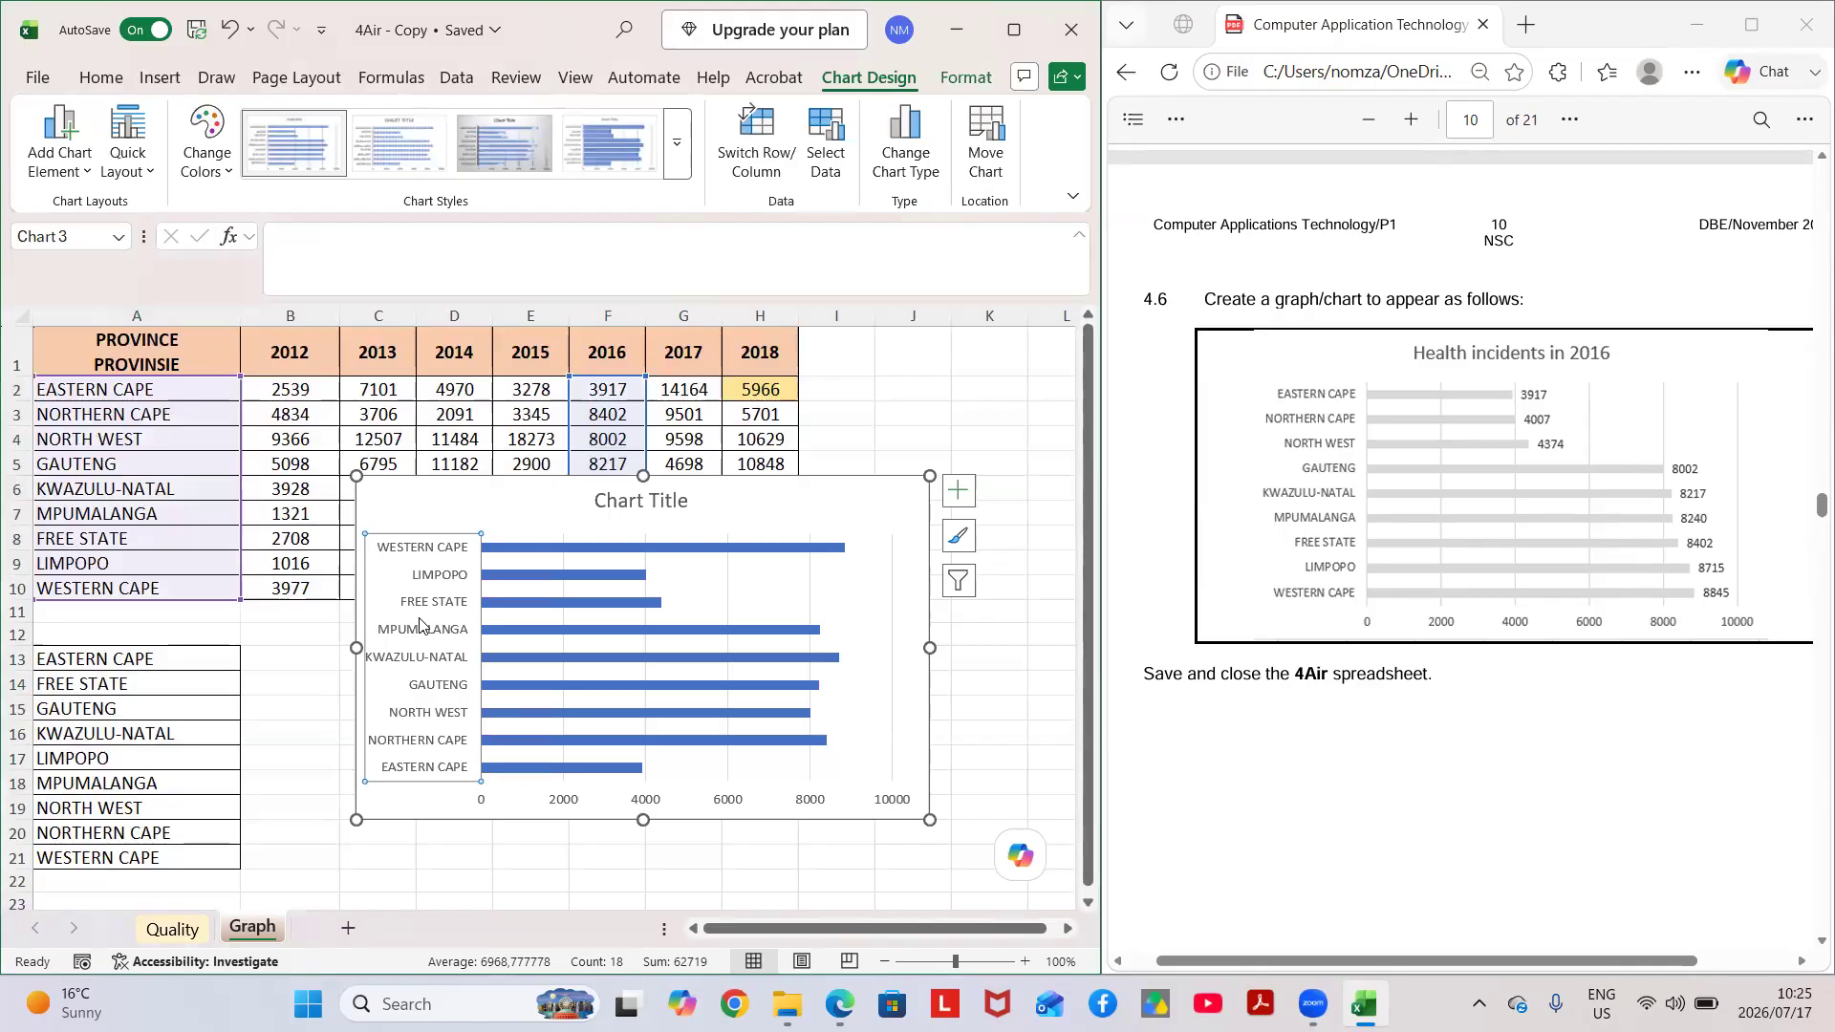
right_click(419, 624)
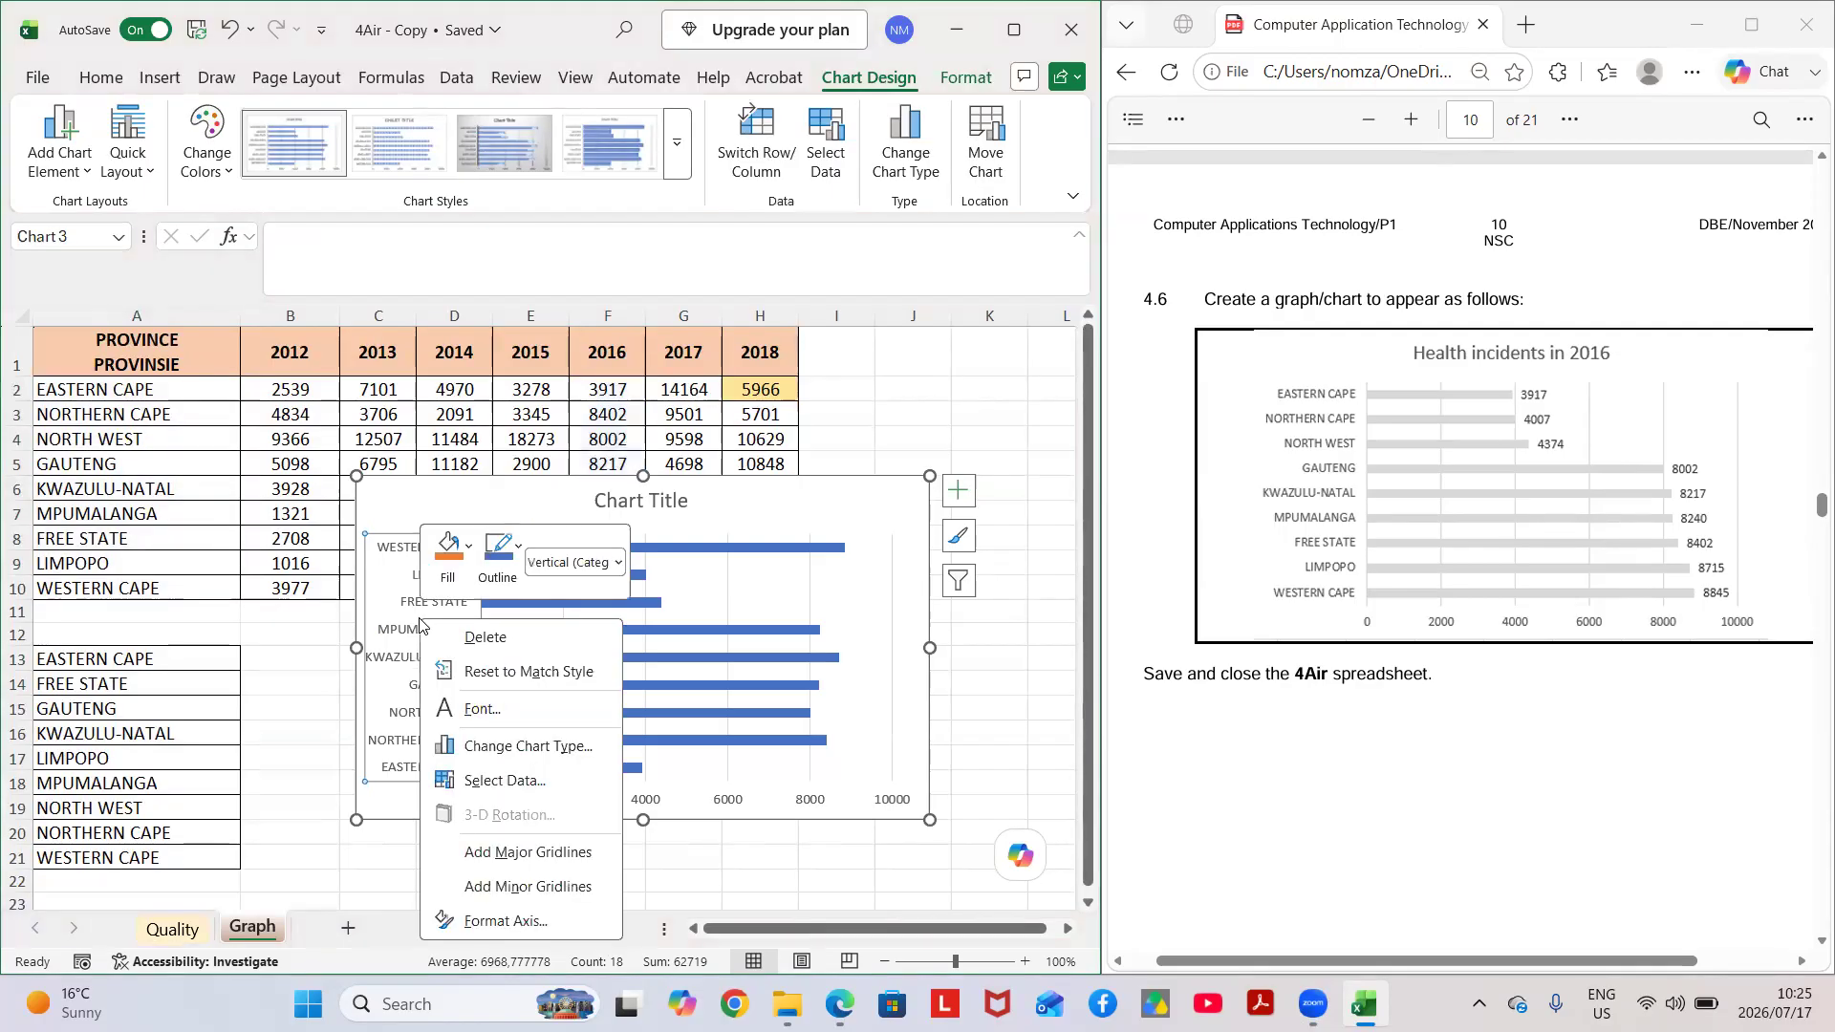
click(498, 921)
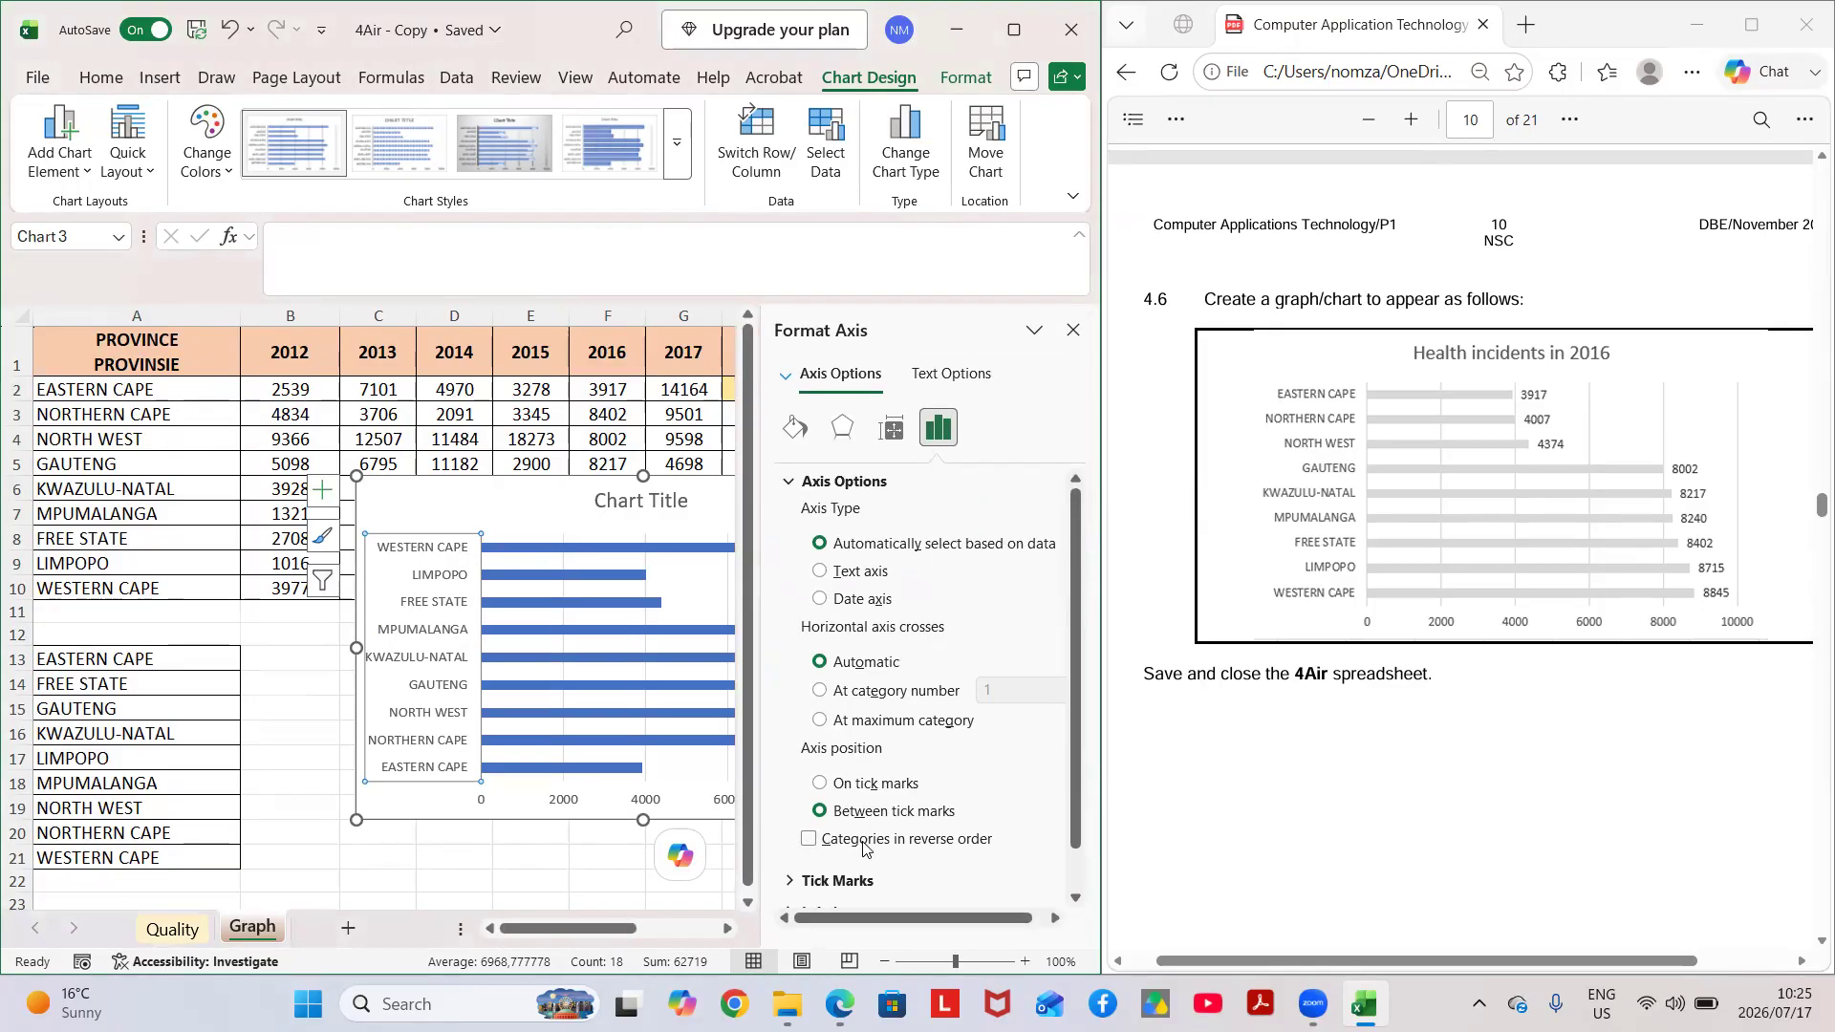
click(809, 842)
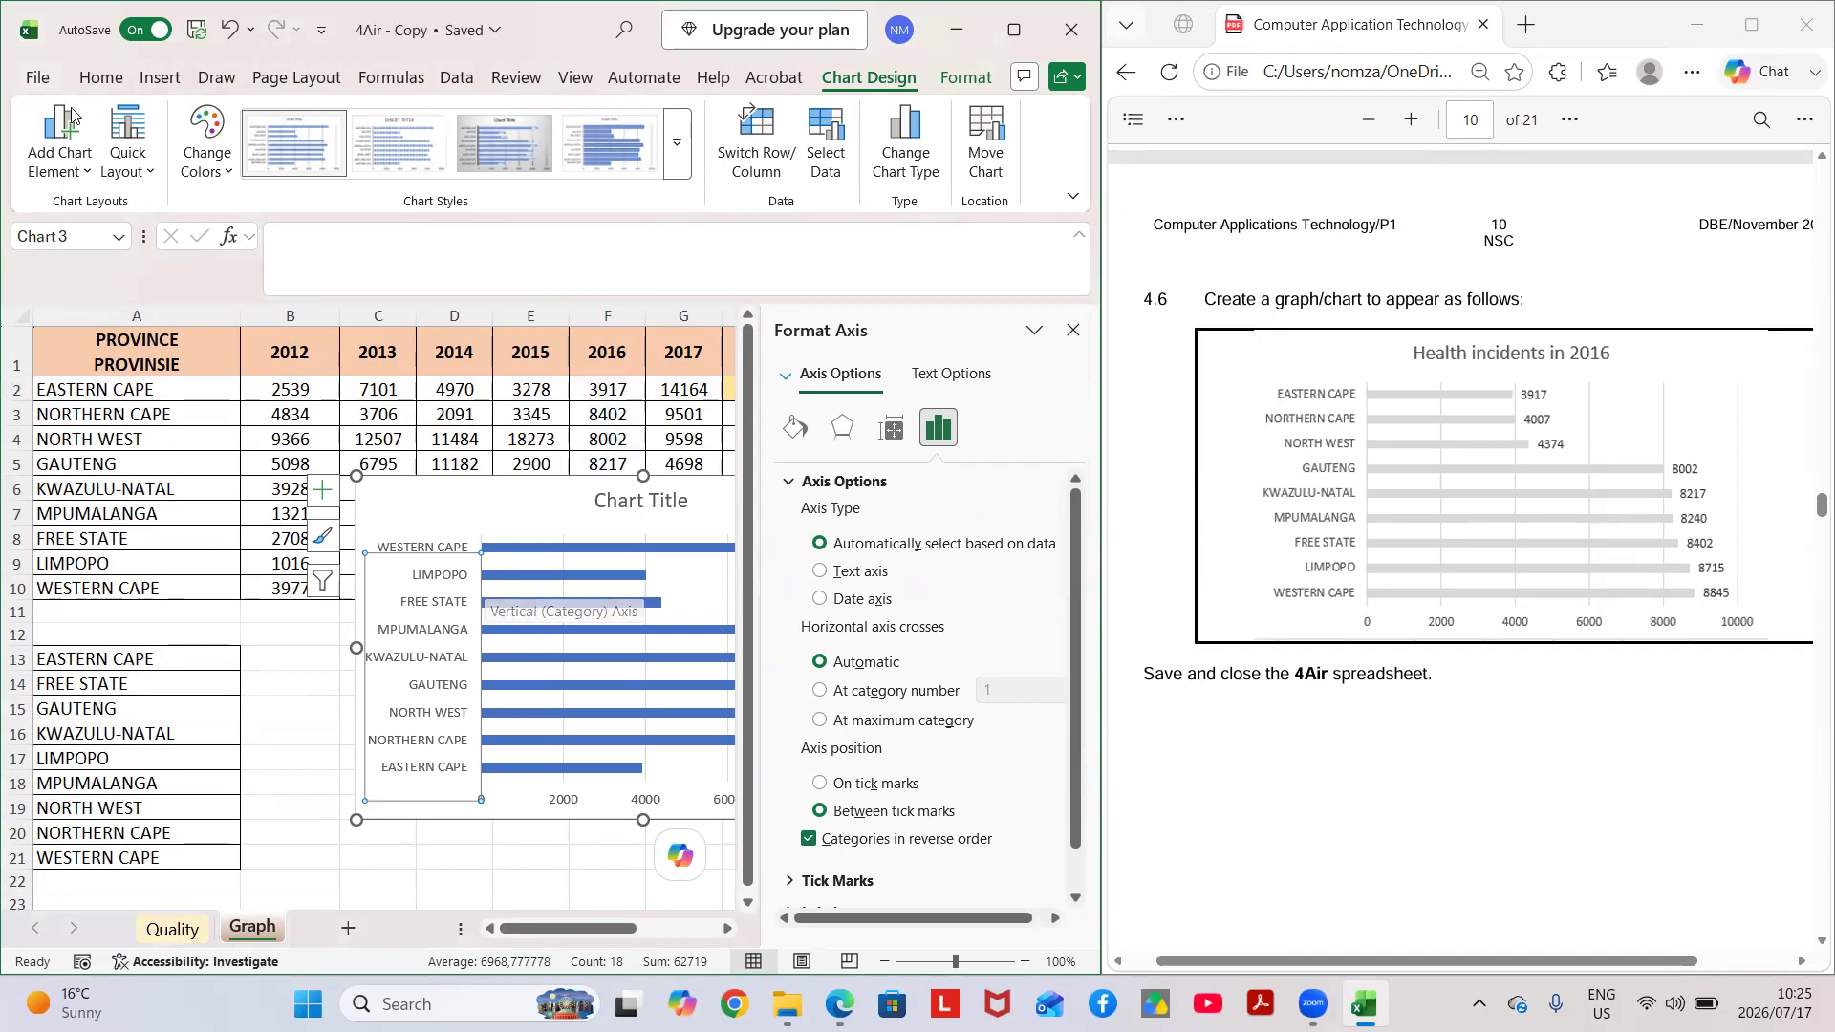
click(229, 27)
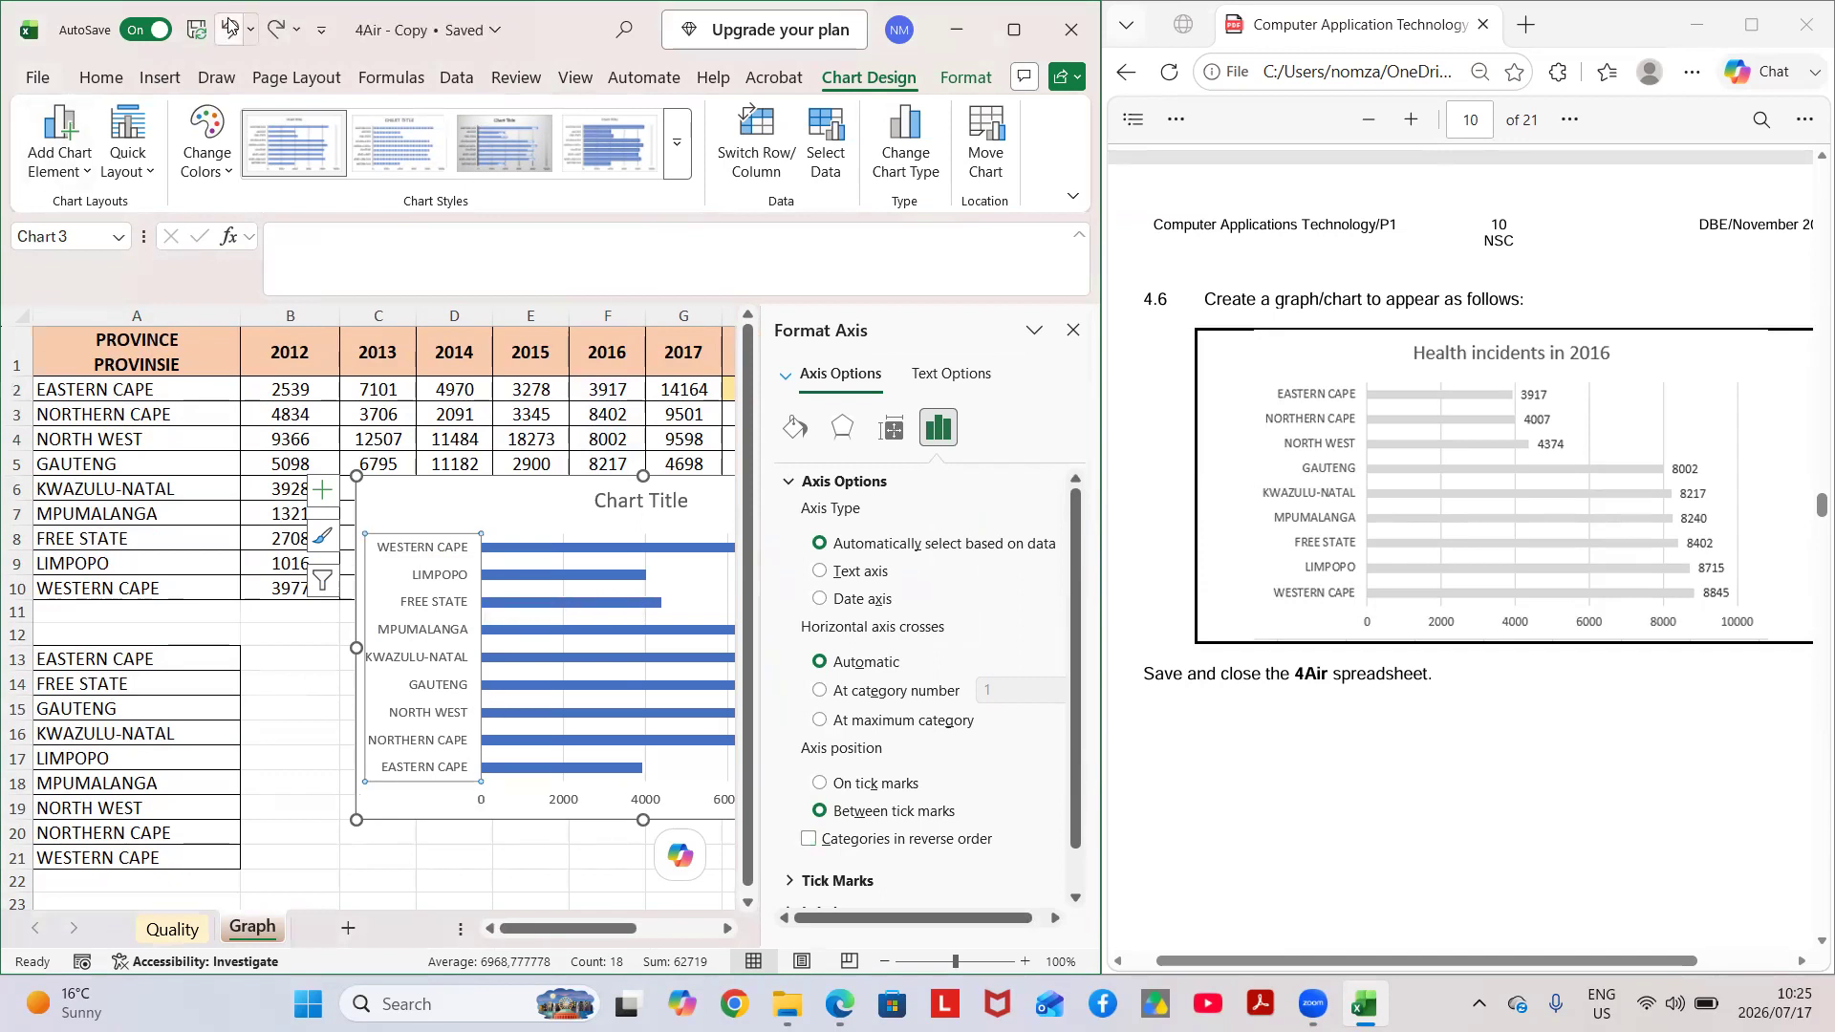
click(810, 839)
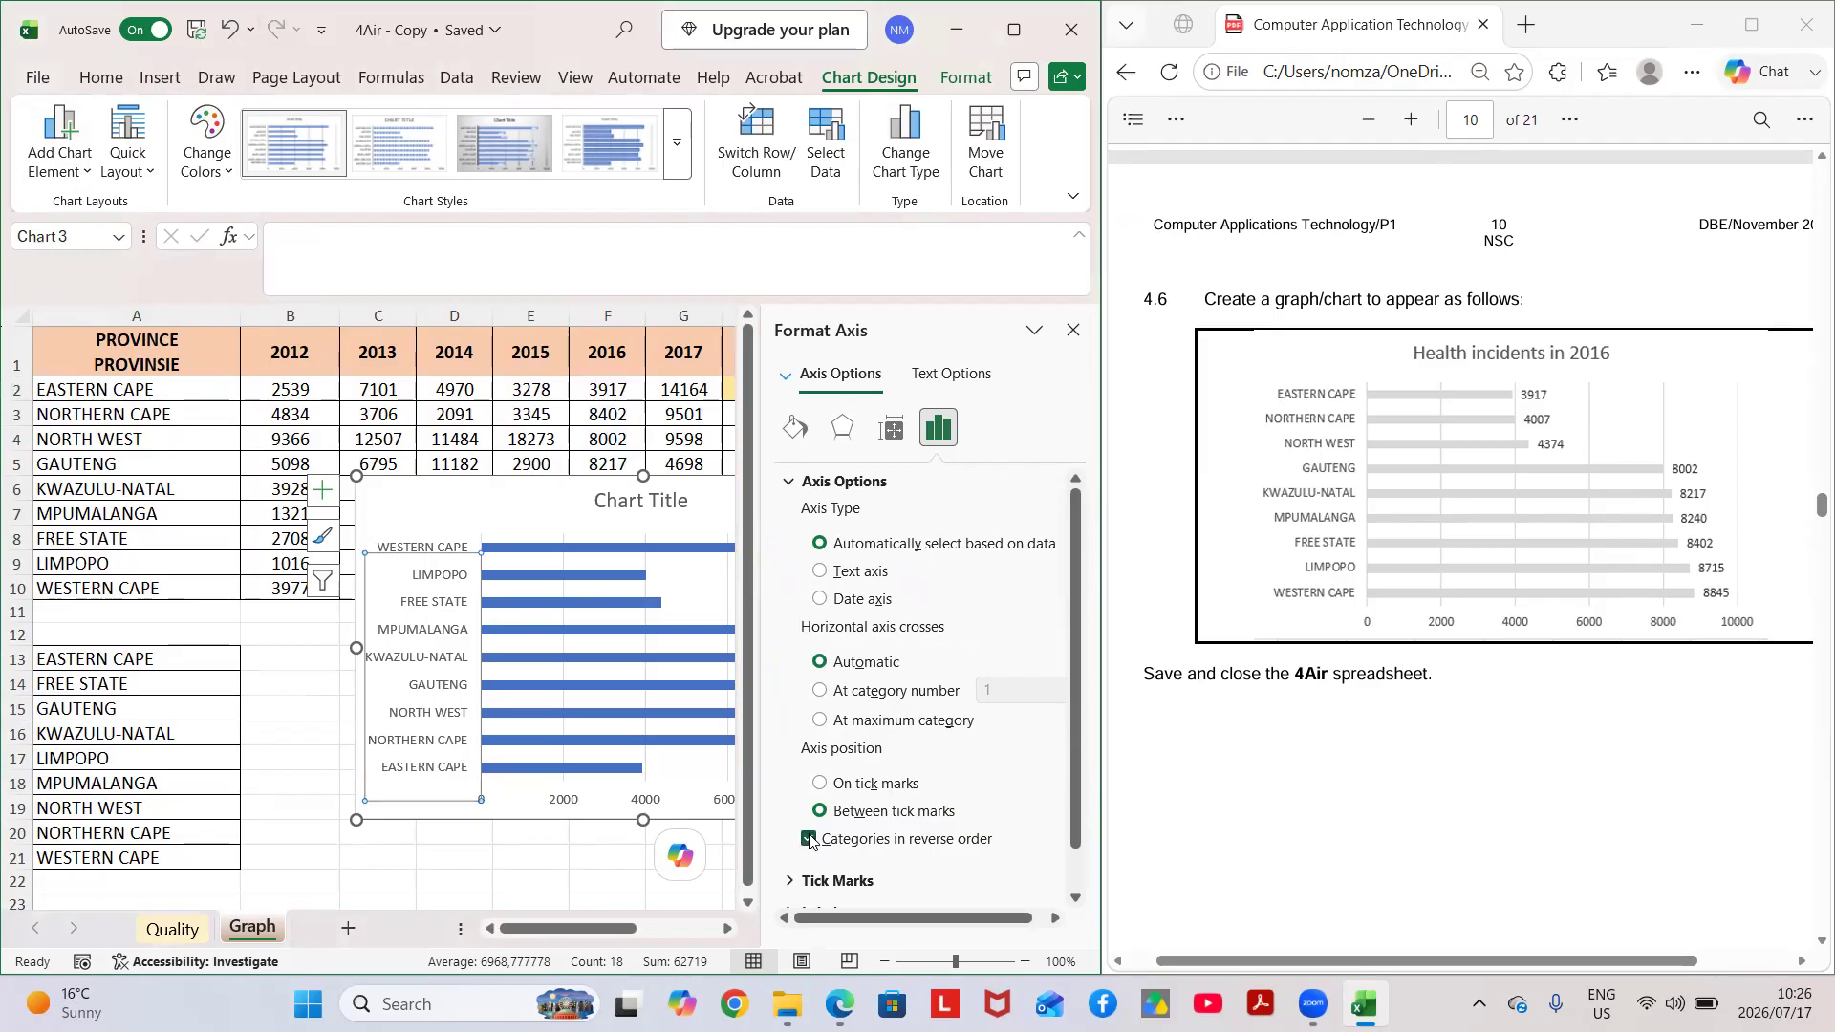
Close the axis formatting options and delete the existing bar chart from the Graph worksheet.
click(1072, 329)
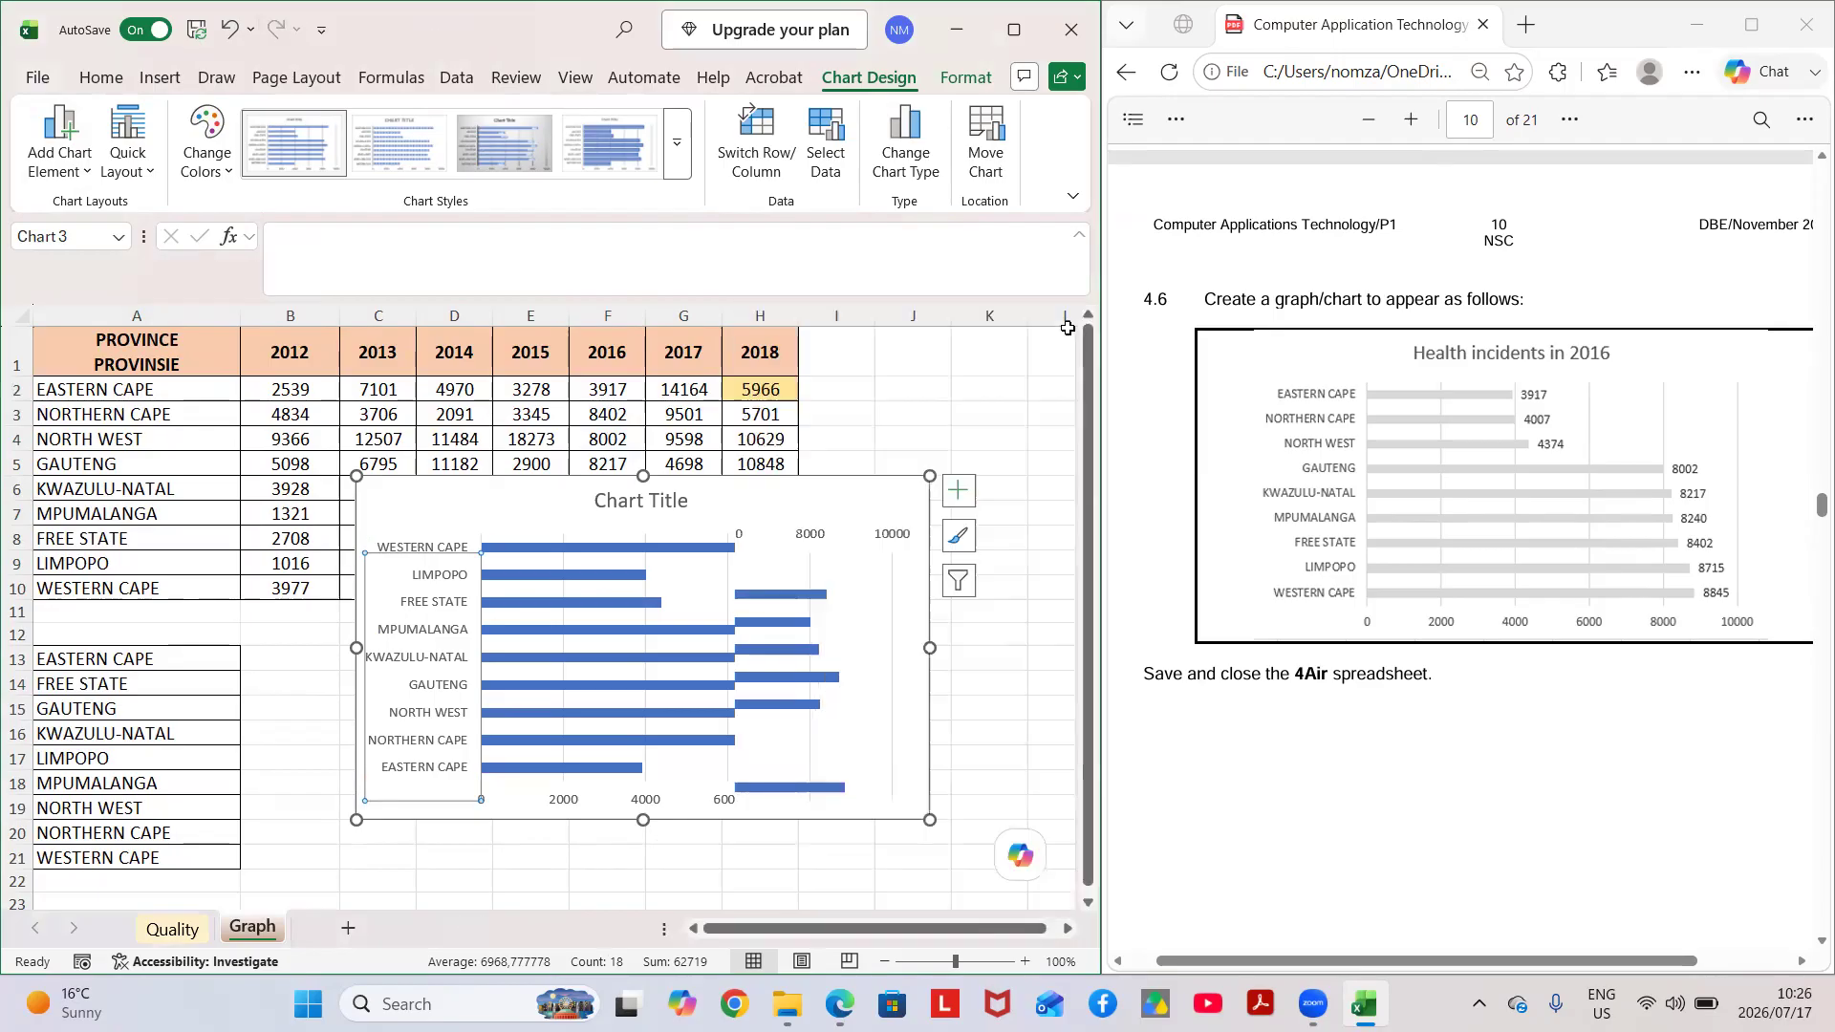
click(967, 662)
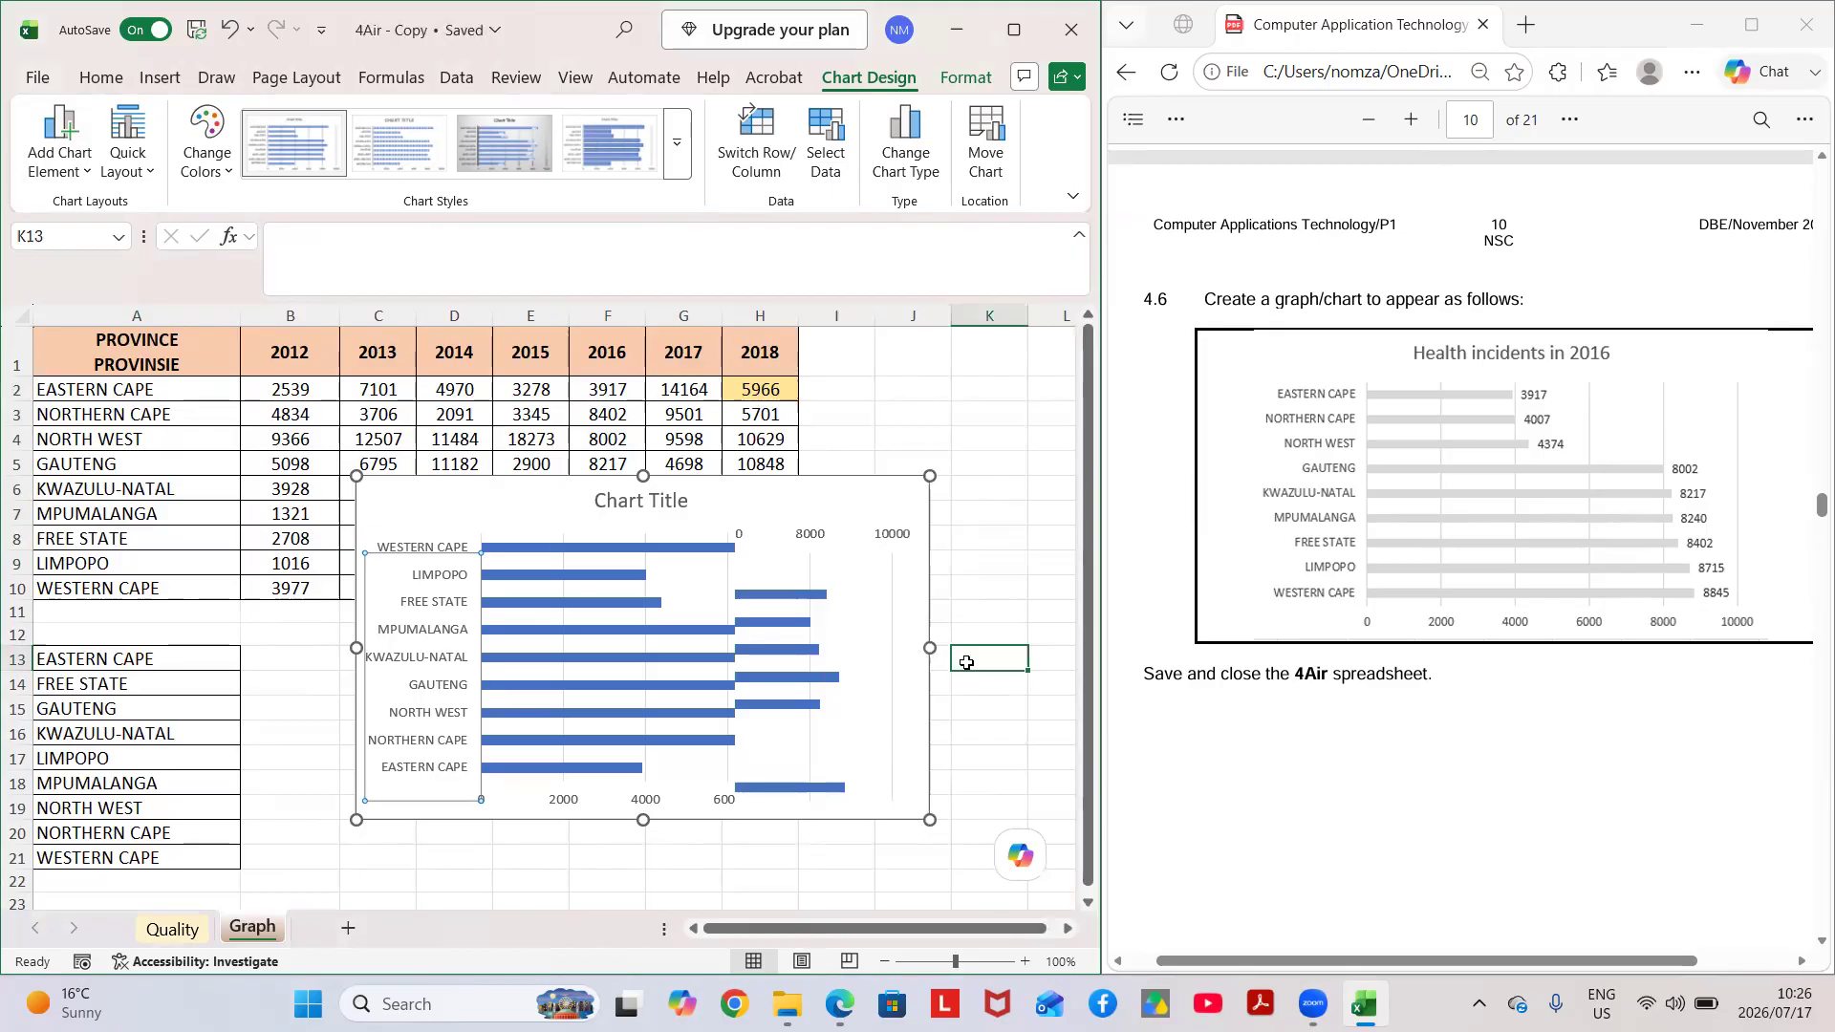
click(405, 547)
click(420, 572)
key(Escape)
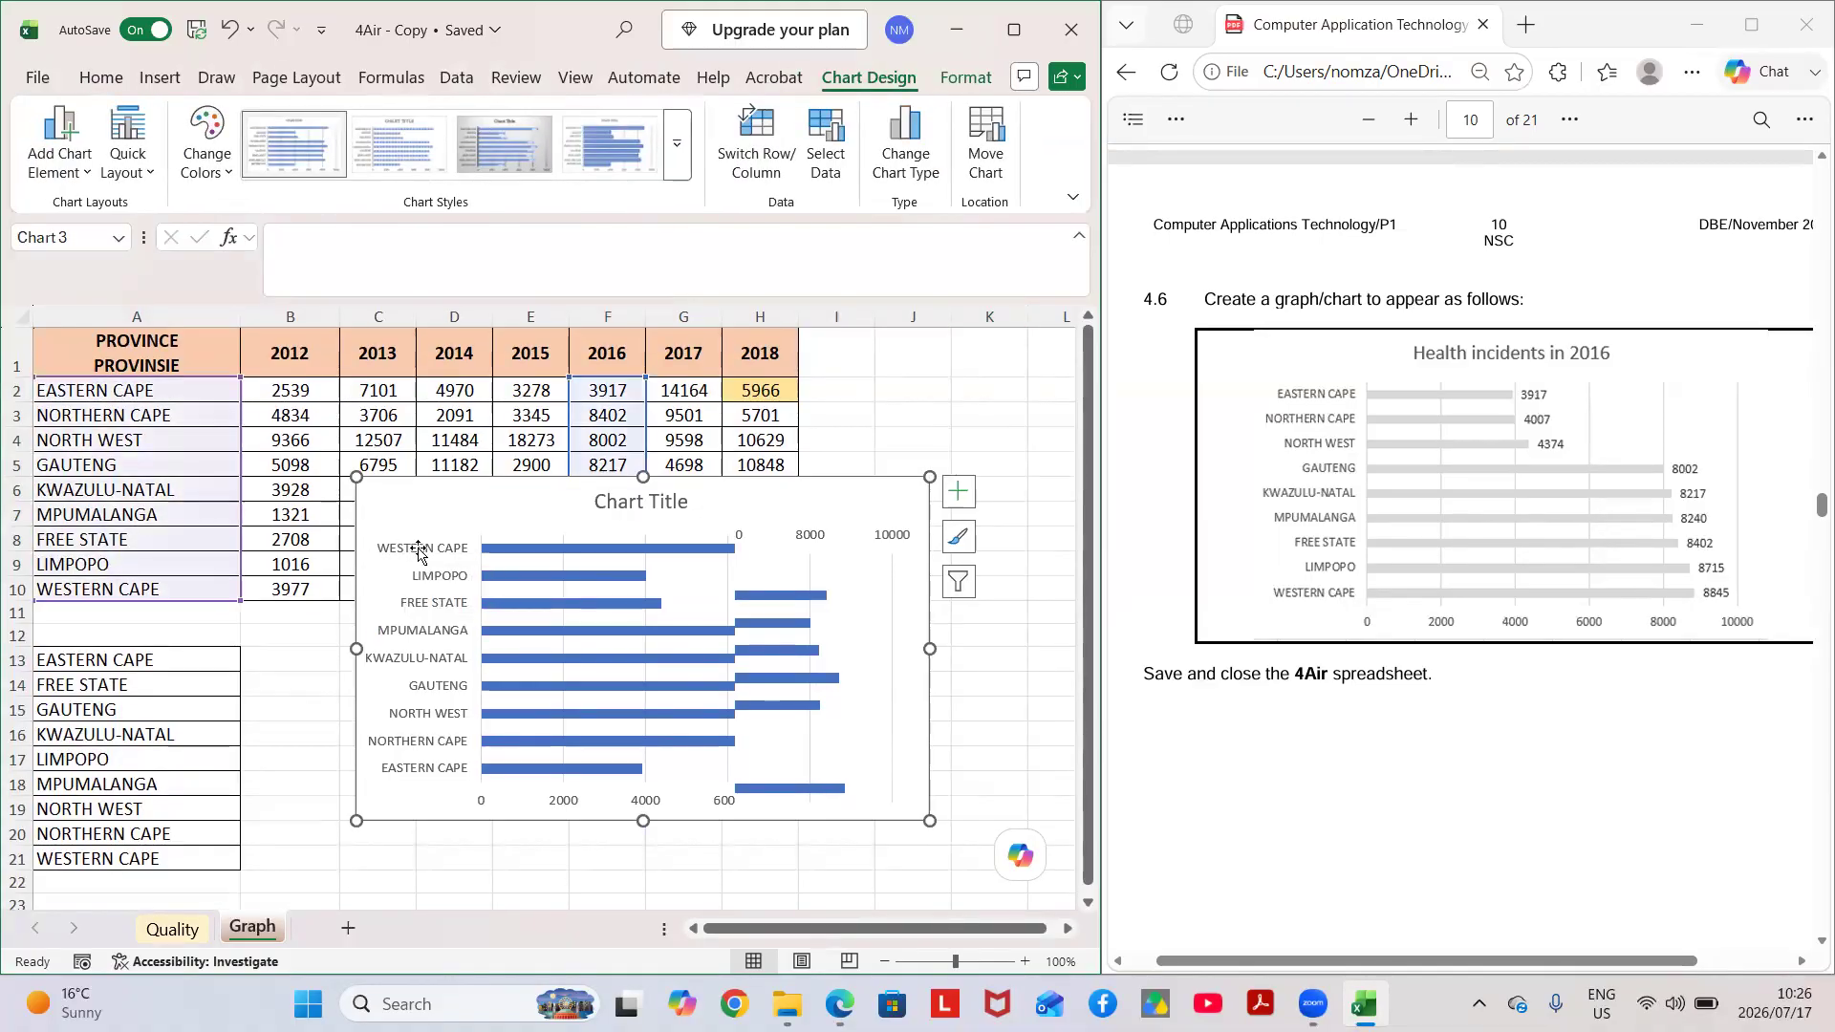
click(435, 612)
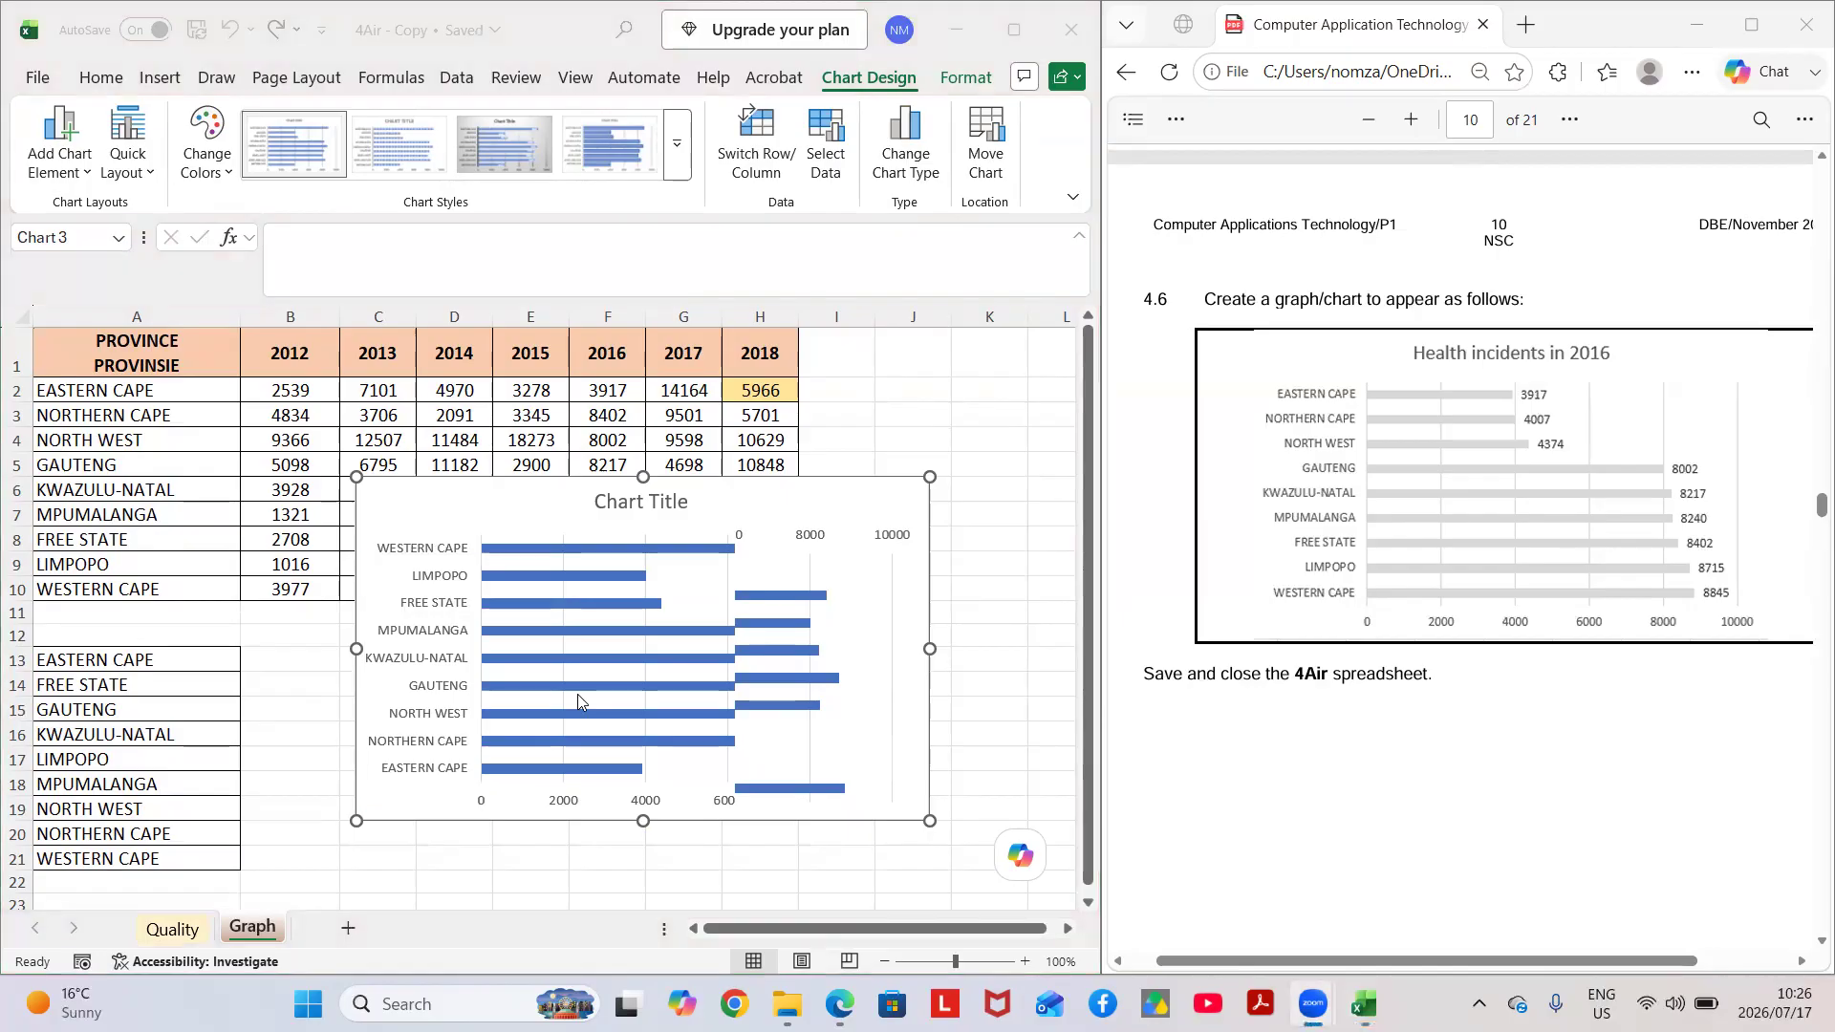
key(Delete)
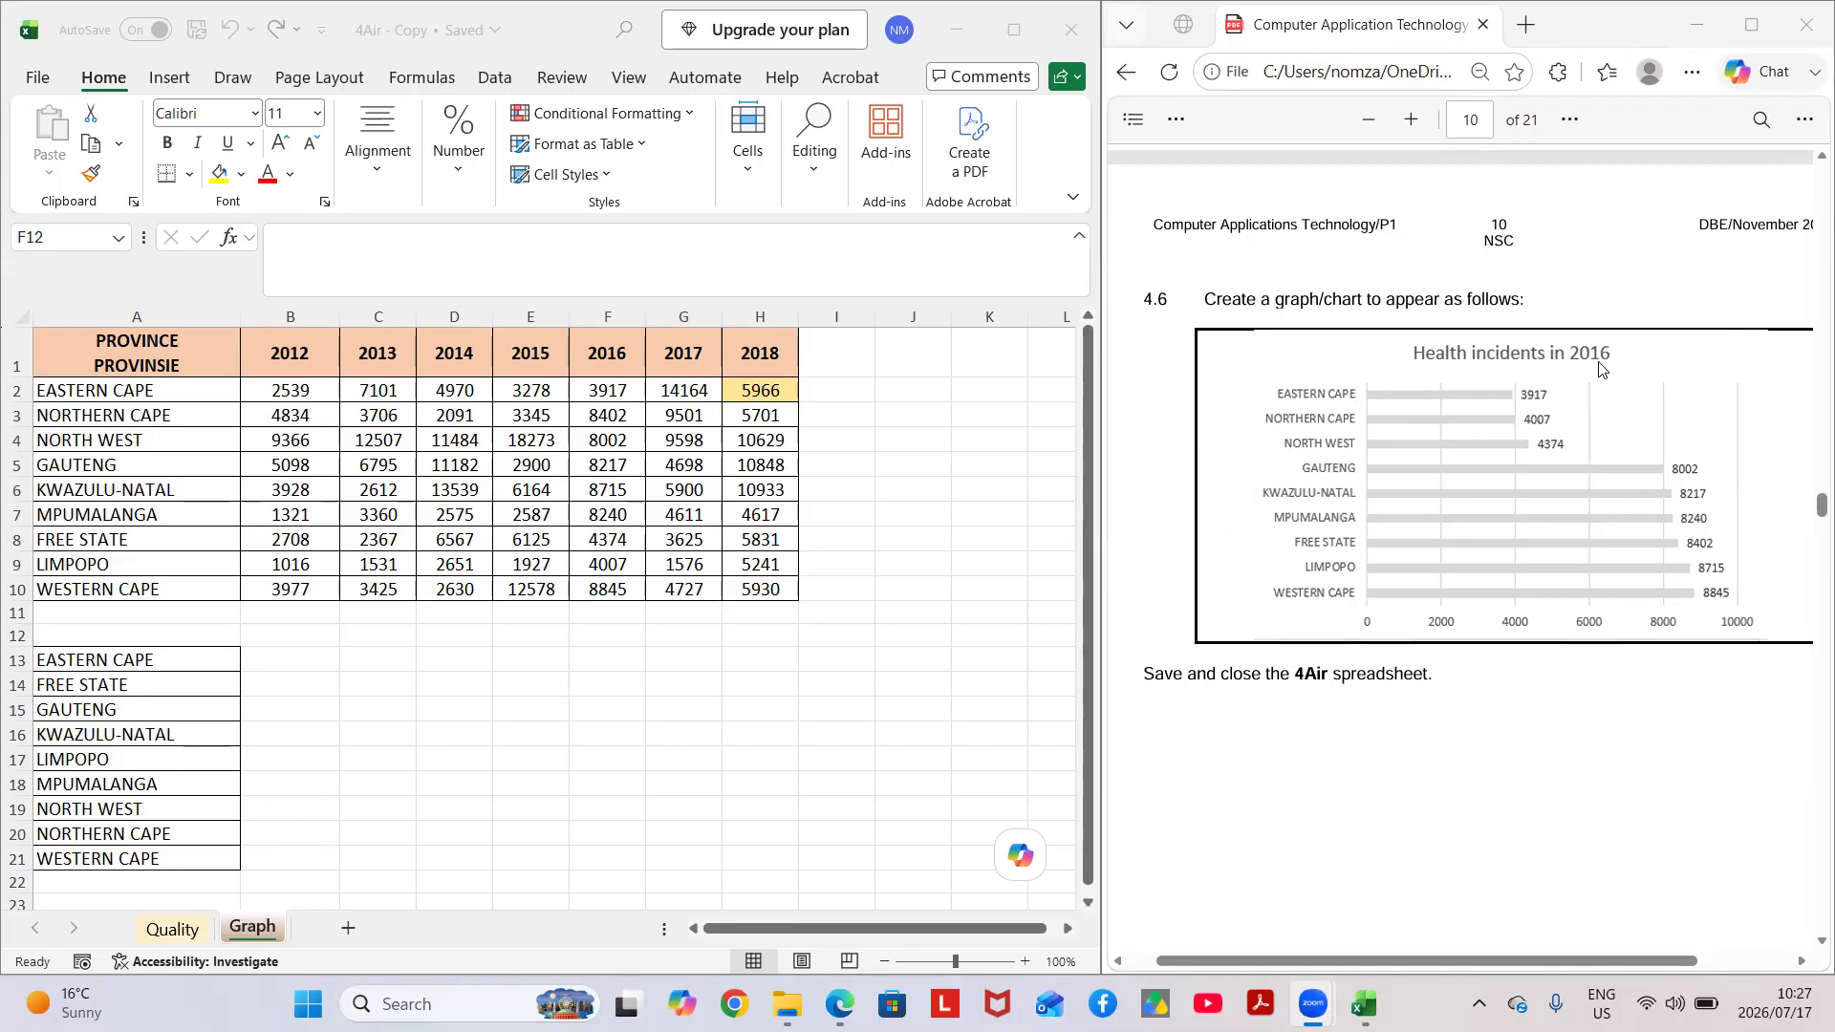
Insert a 2-D clustered bar chart from the provinces in A2:A10 and the 2016 values in F2:F10, shifting it to start in column C.
click(113, 386)
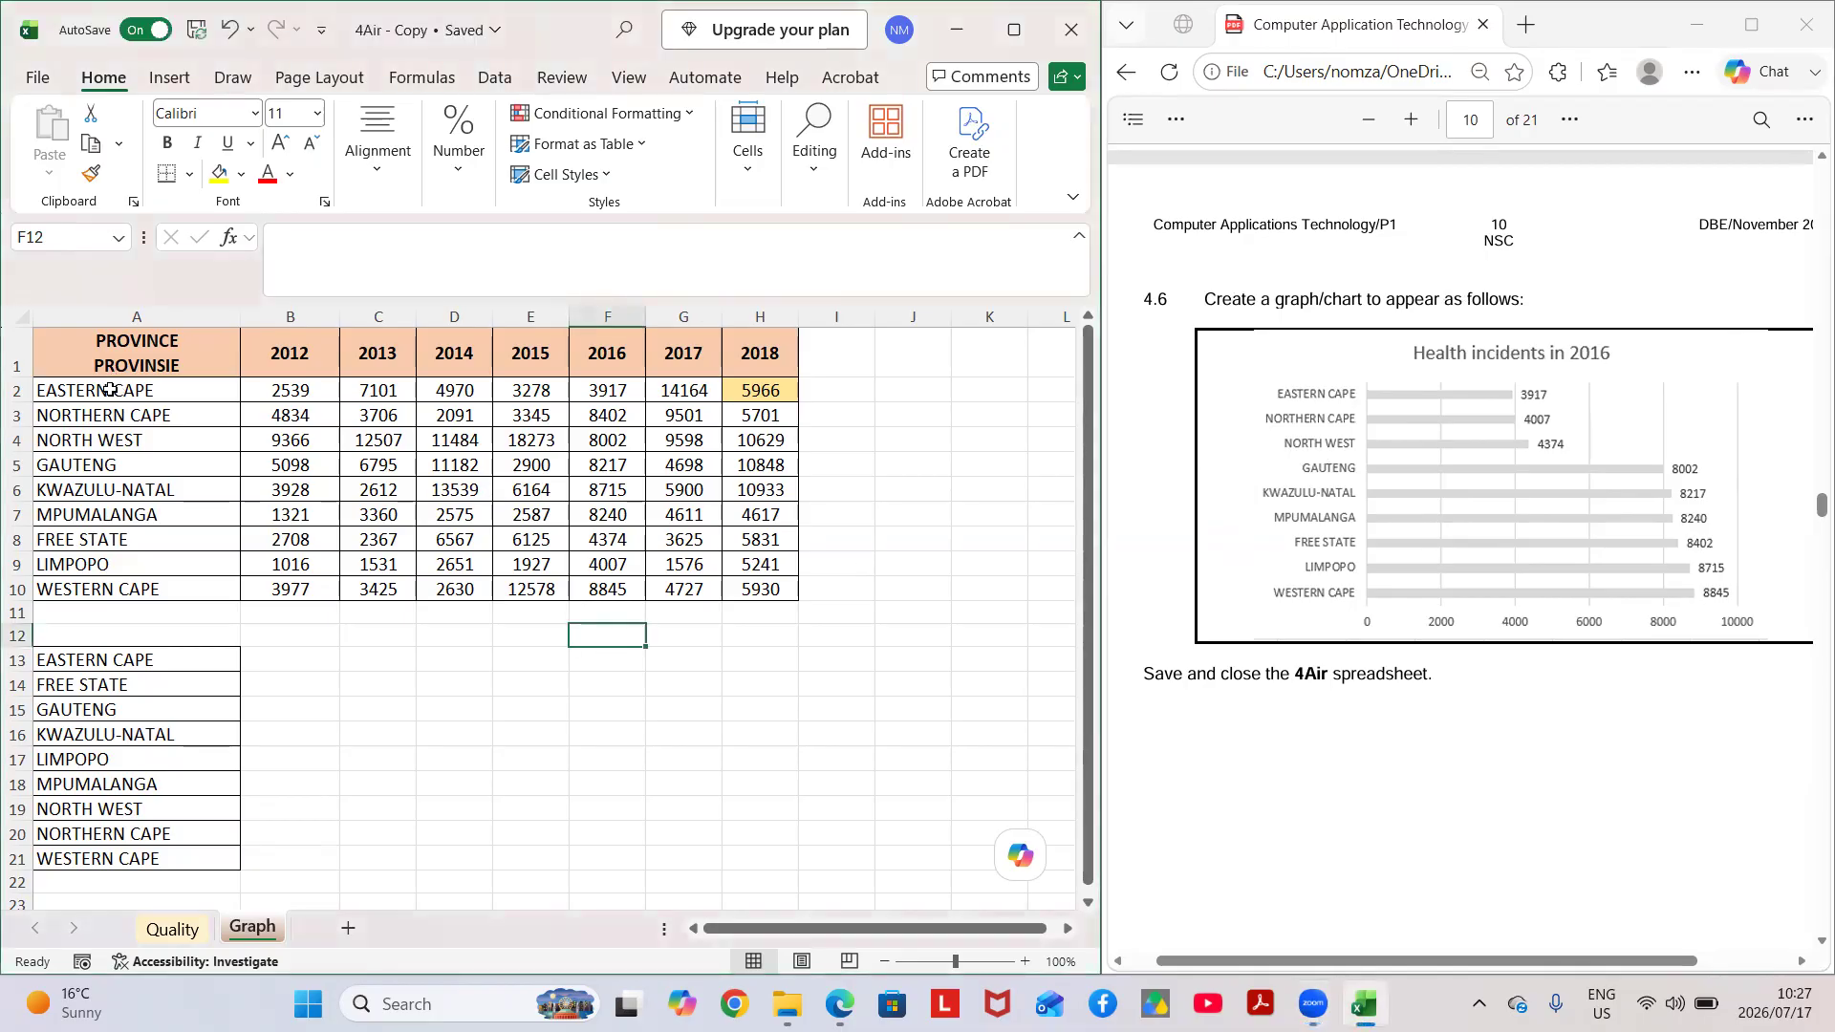
click(141, 593)
mouse_move(141, 593)
mouse_down()
mouse_move(132, 468)
mouse_move(141, 579)
mouse_up()
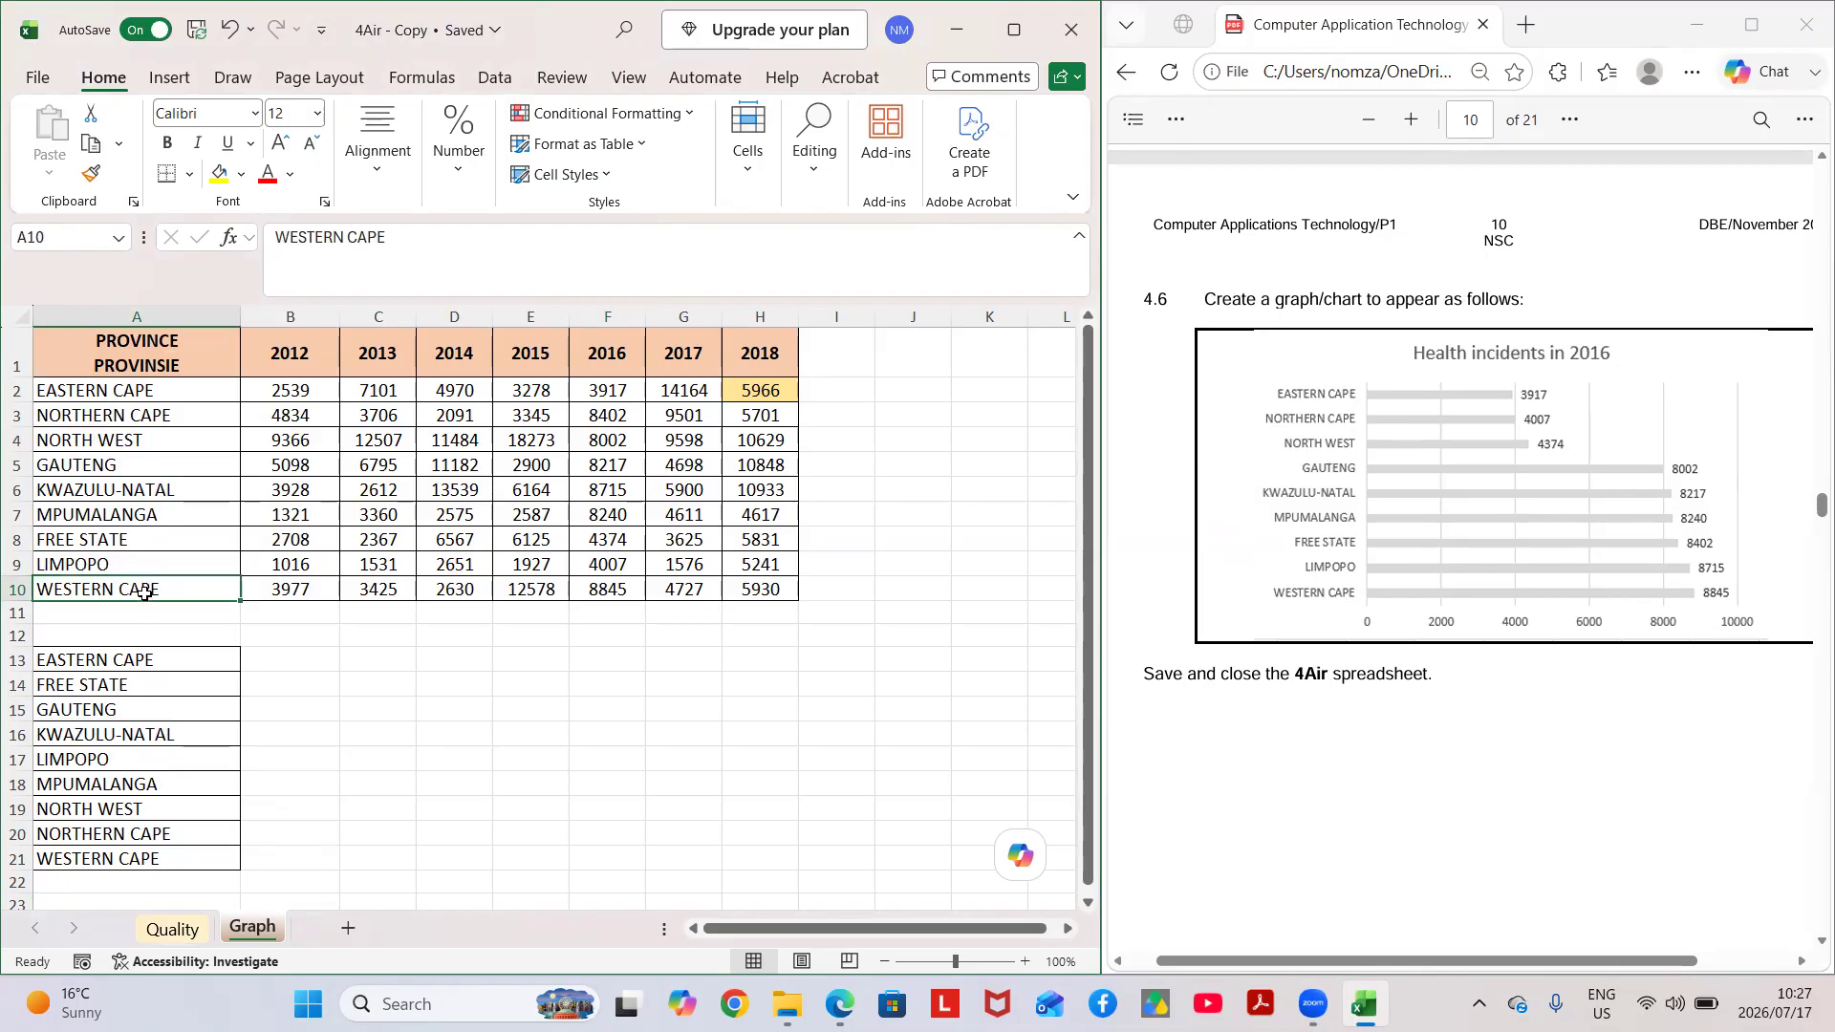
drag(144, 594, 140, 392)
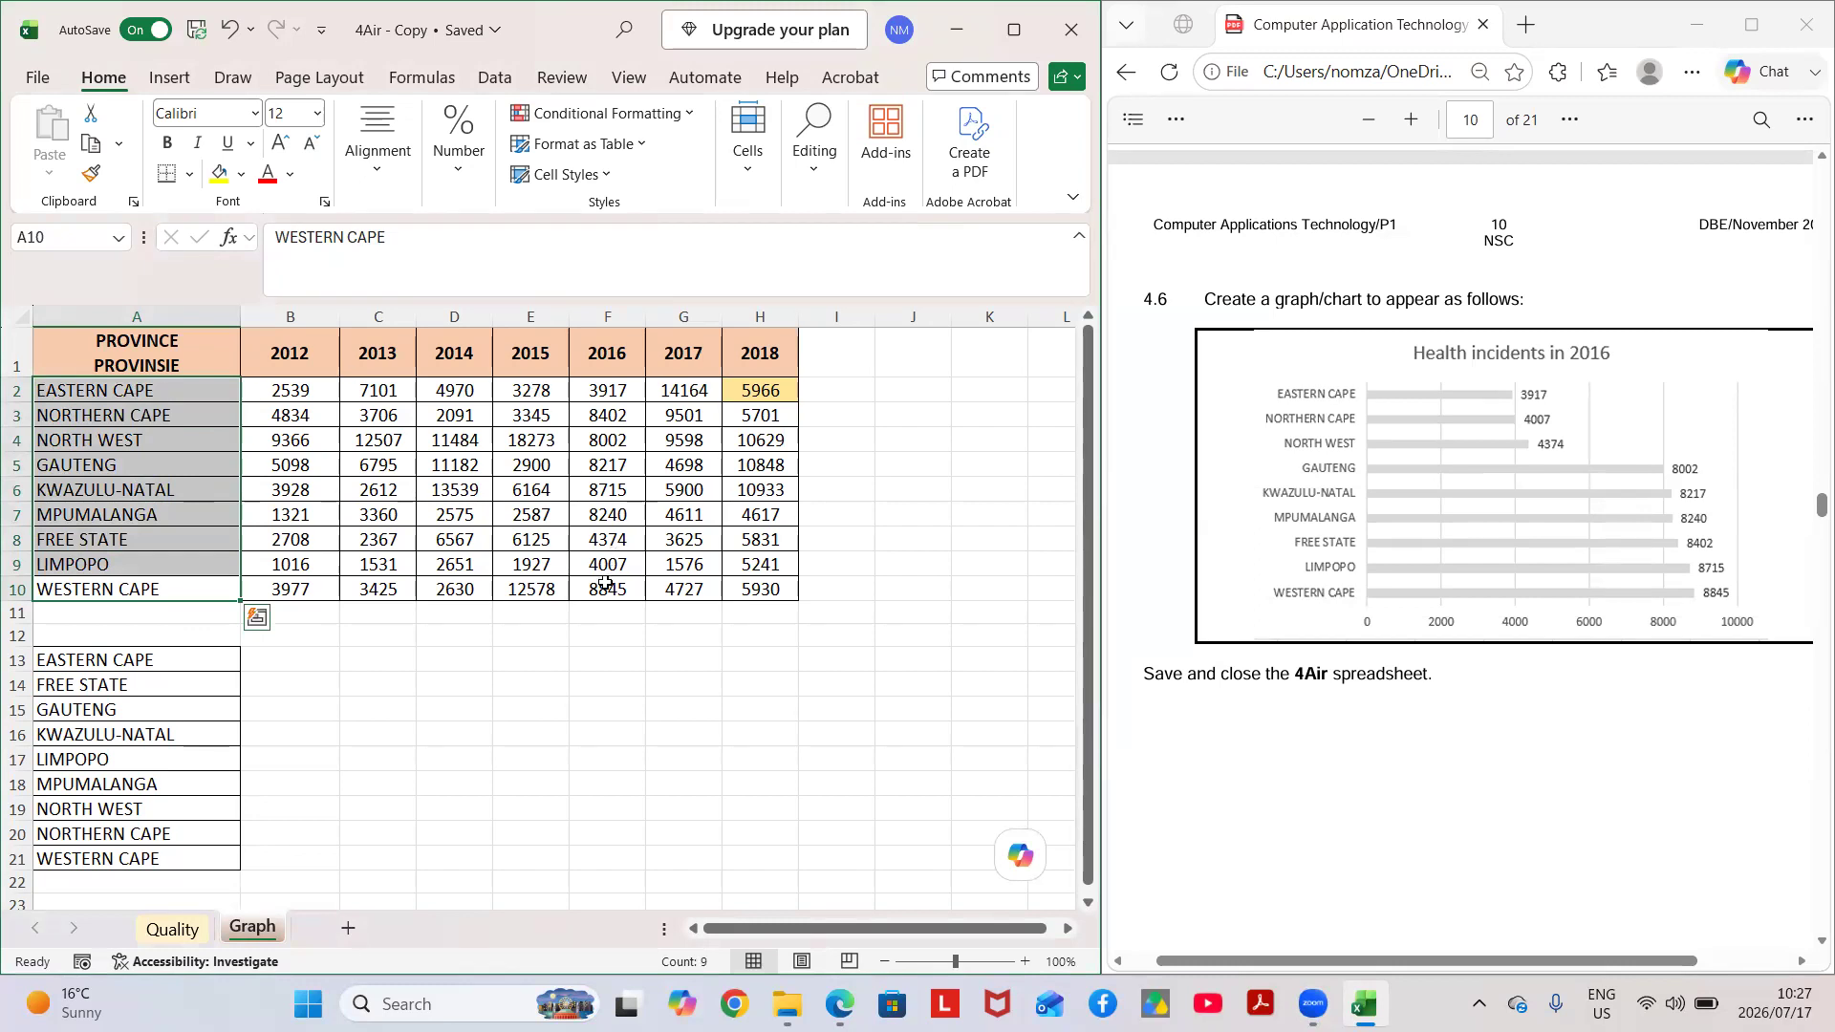
drag(605, 594, 588, 393)
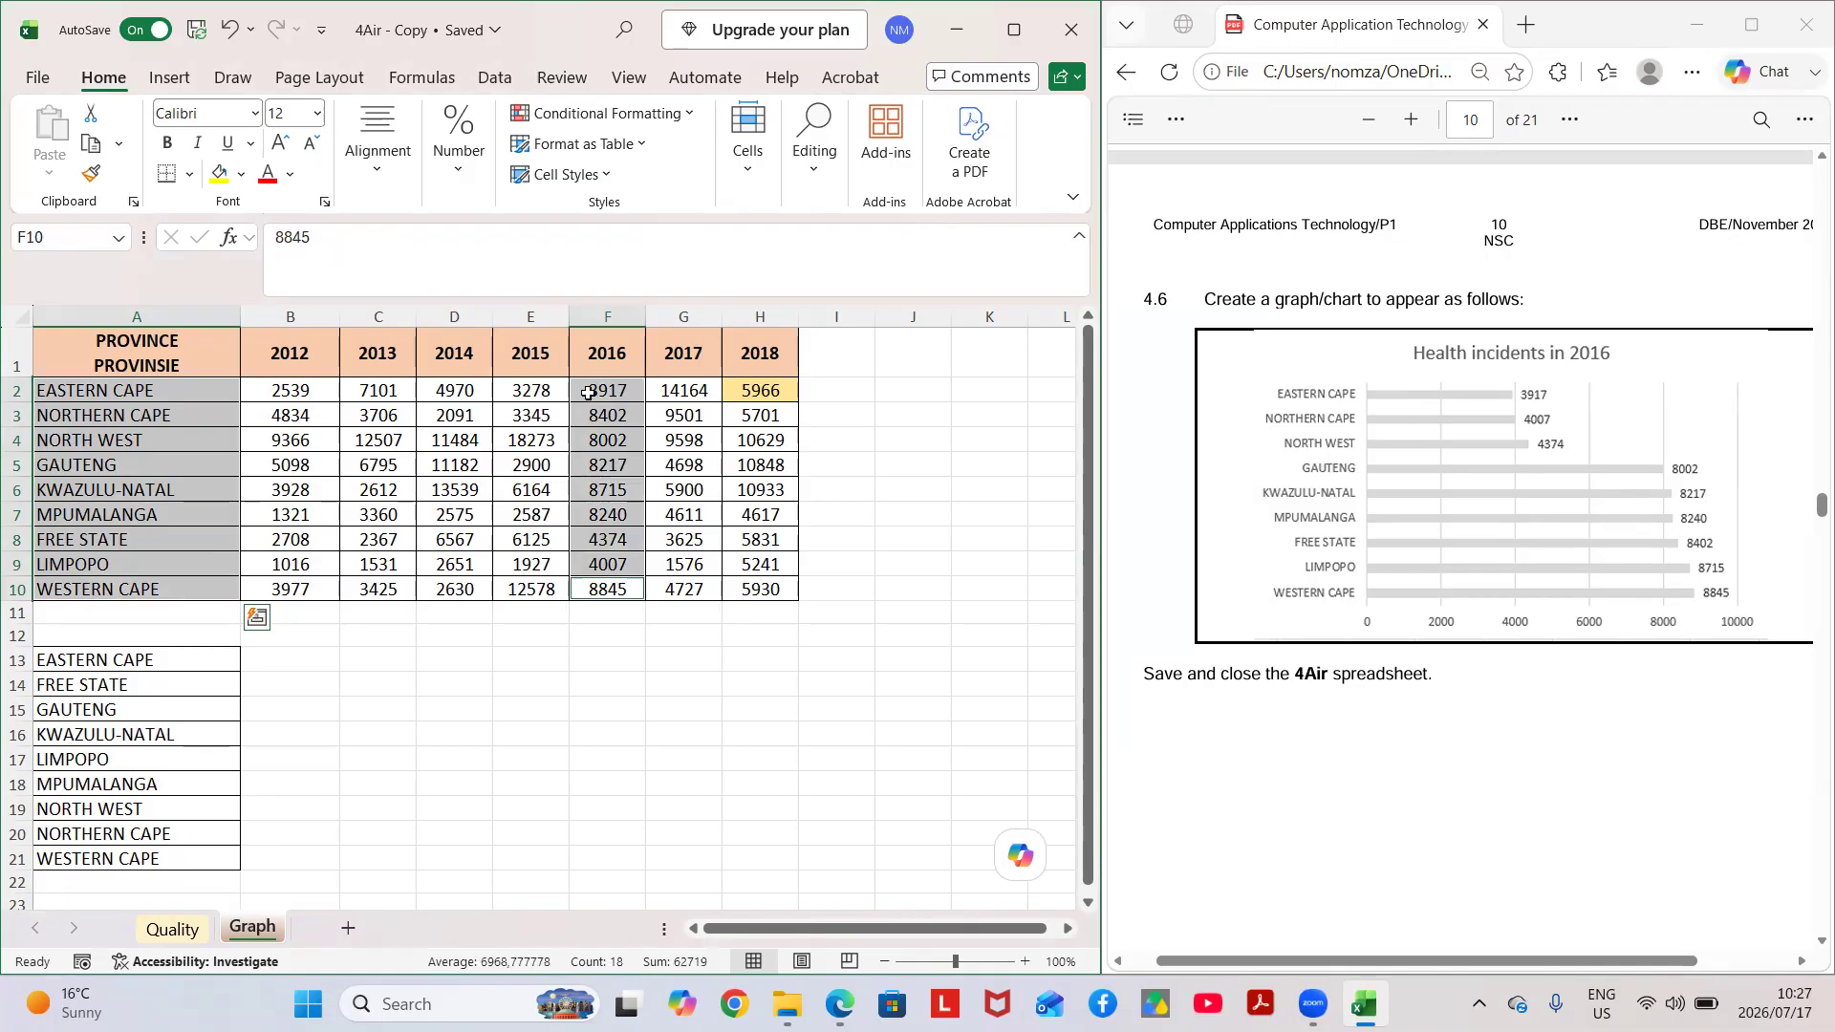
click(169, 77)
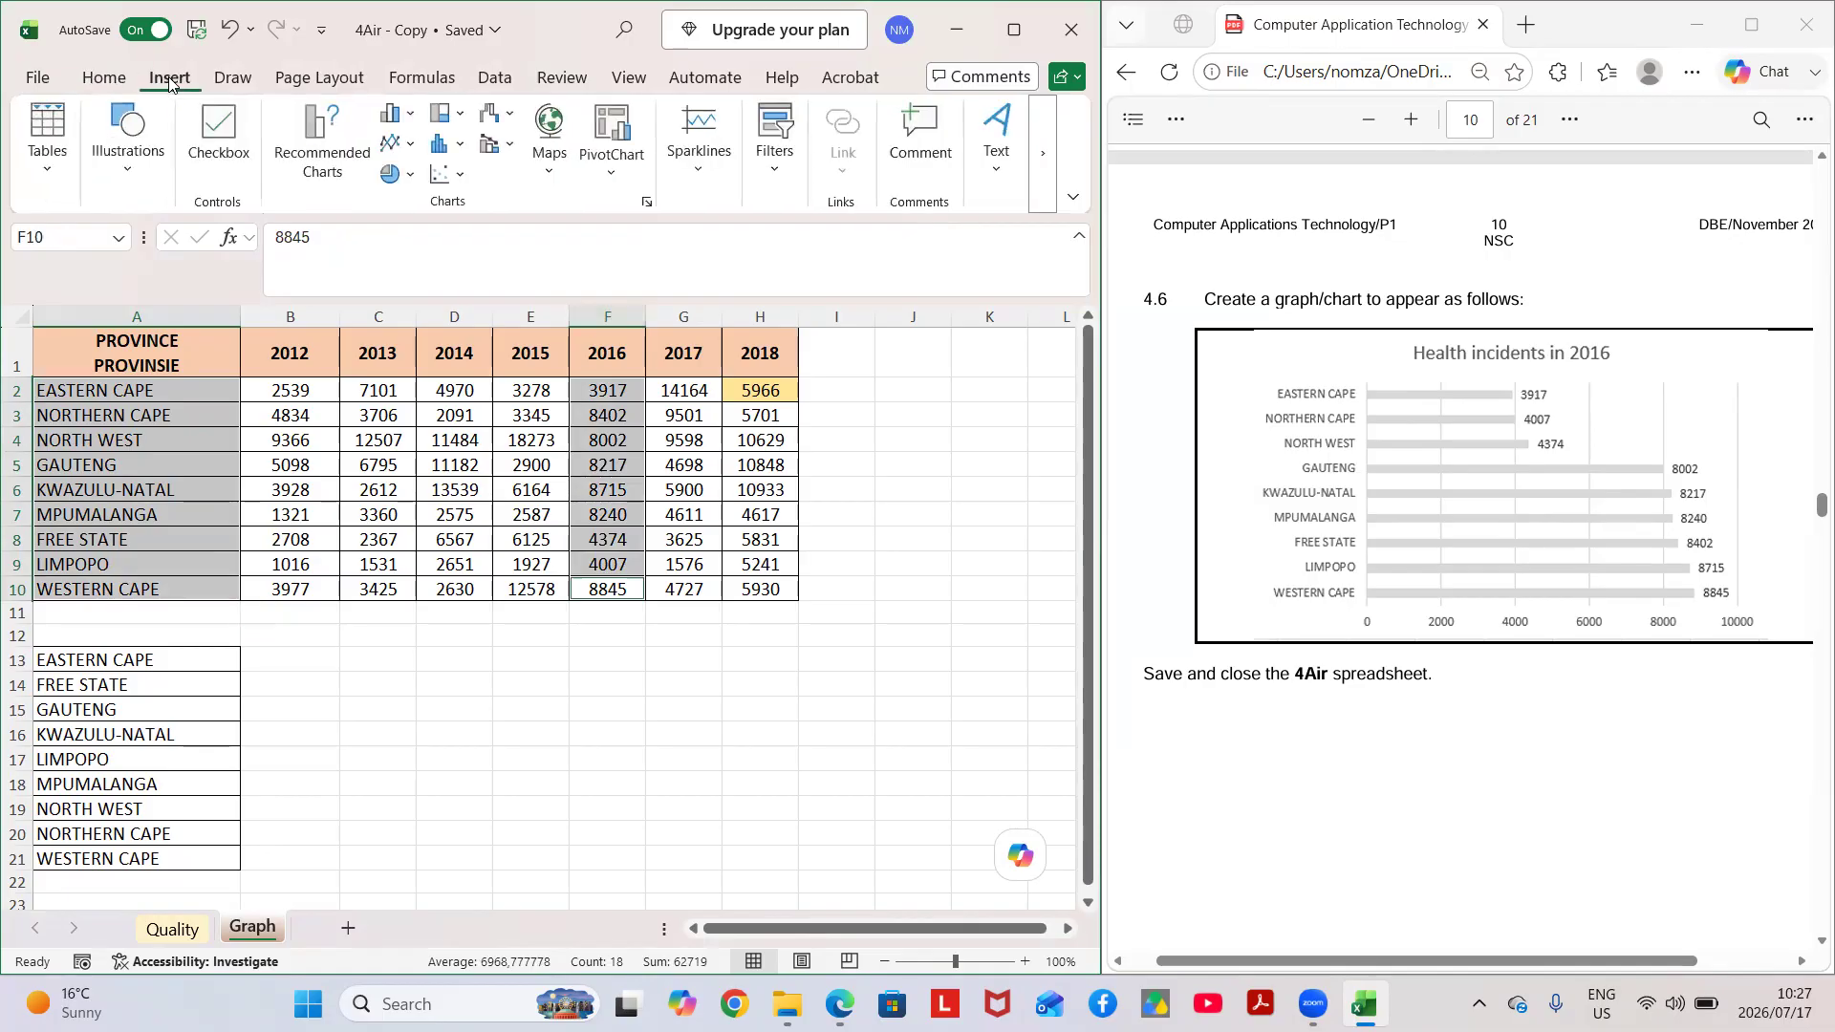
click(401, 113)
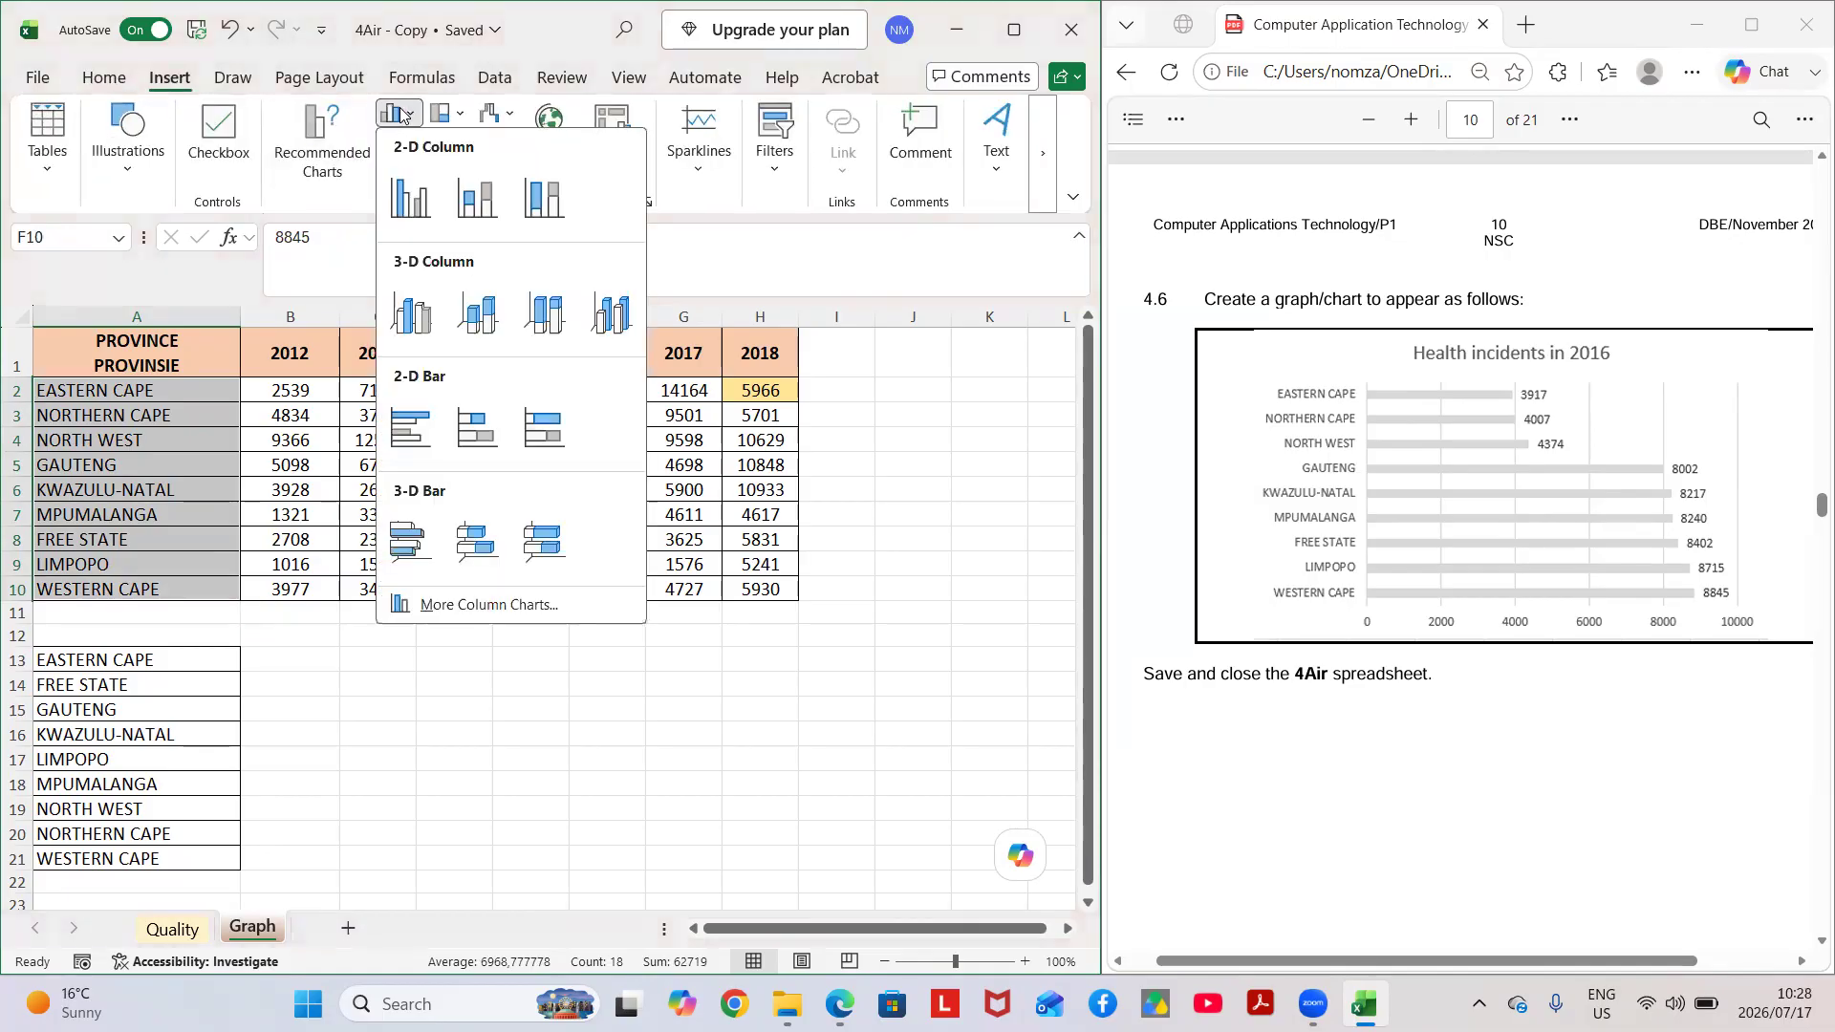
click(407, 435)
mouse_move(420, 495)
mouse_down()
mouse_move(425, 382)
mouse_move(487, 478)
mouse_move(534, 479)
mouse_up()
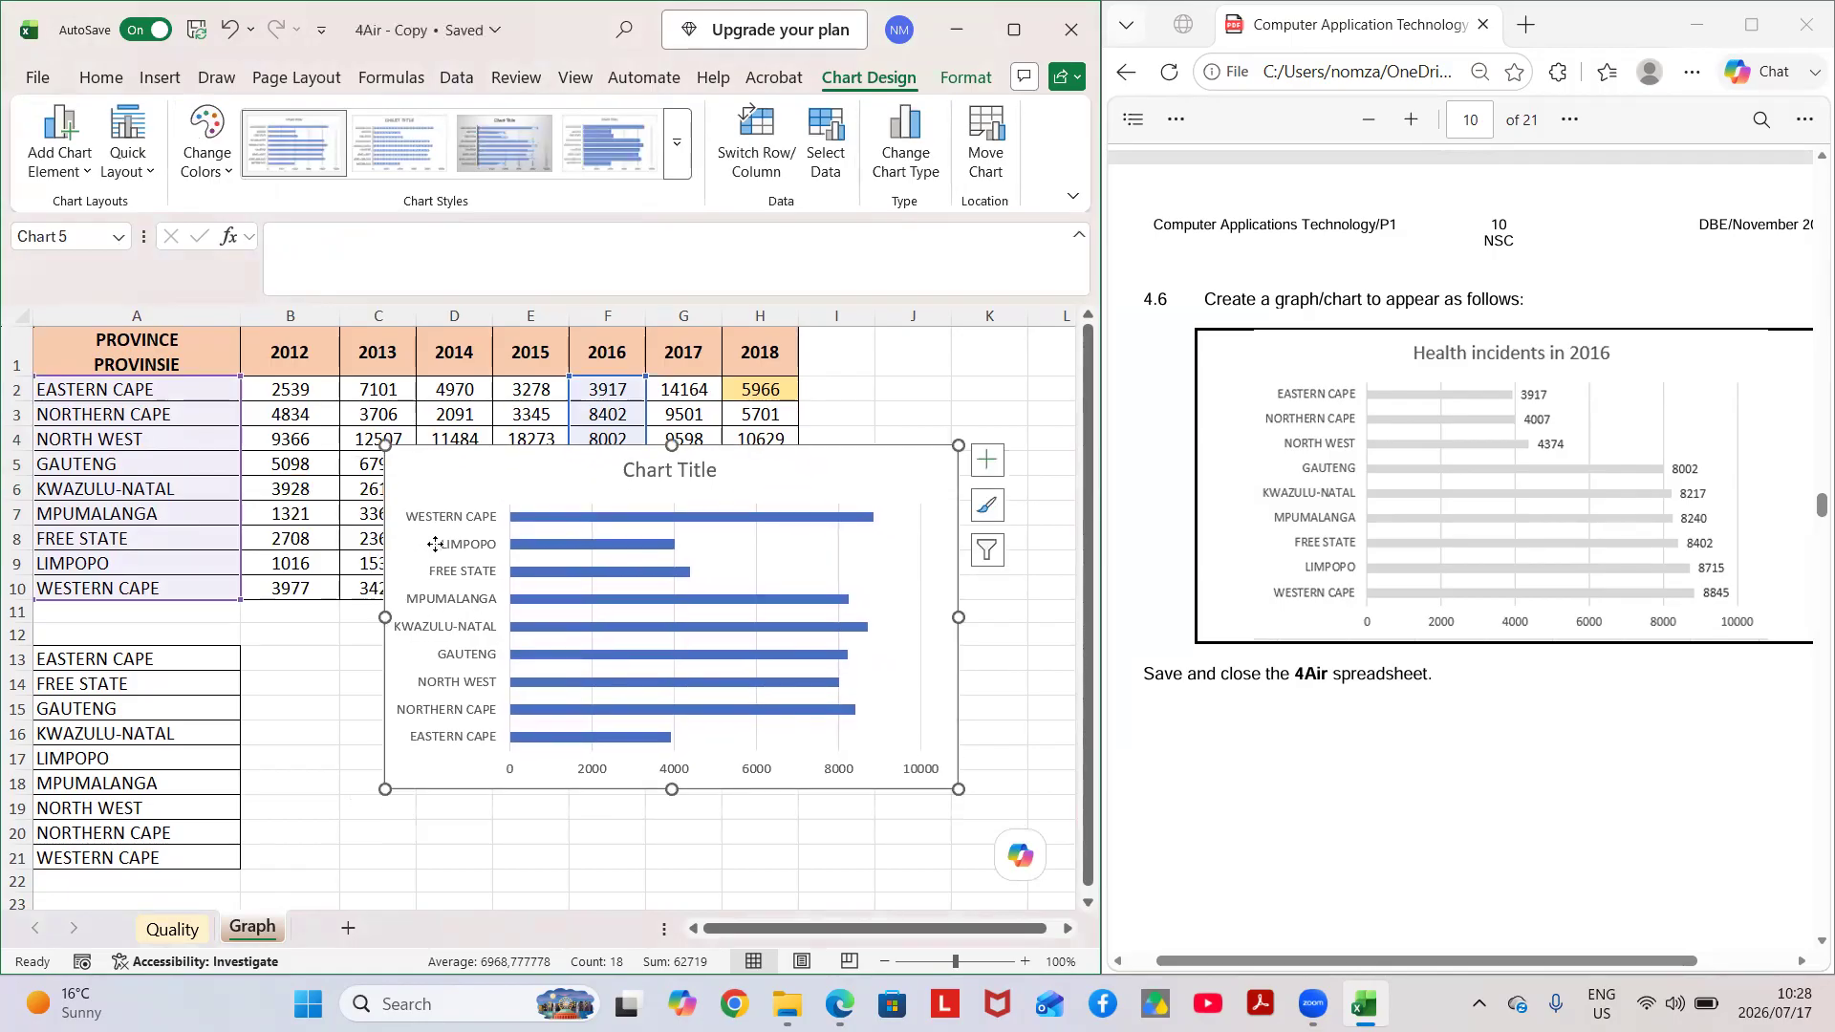
Set the new chart's vertical category axis to show the categories in reverse order.
click(445, 633)
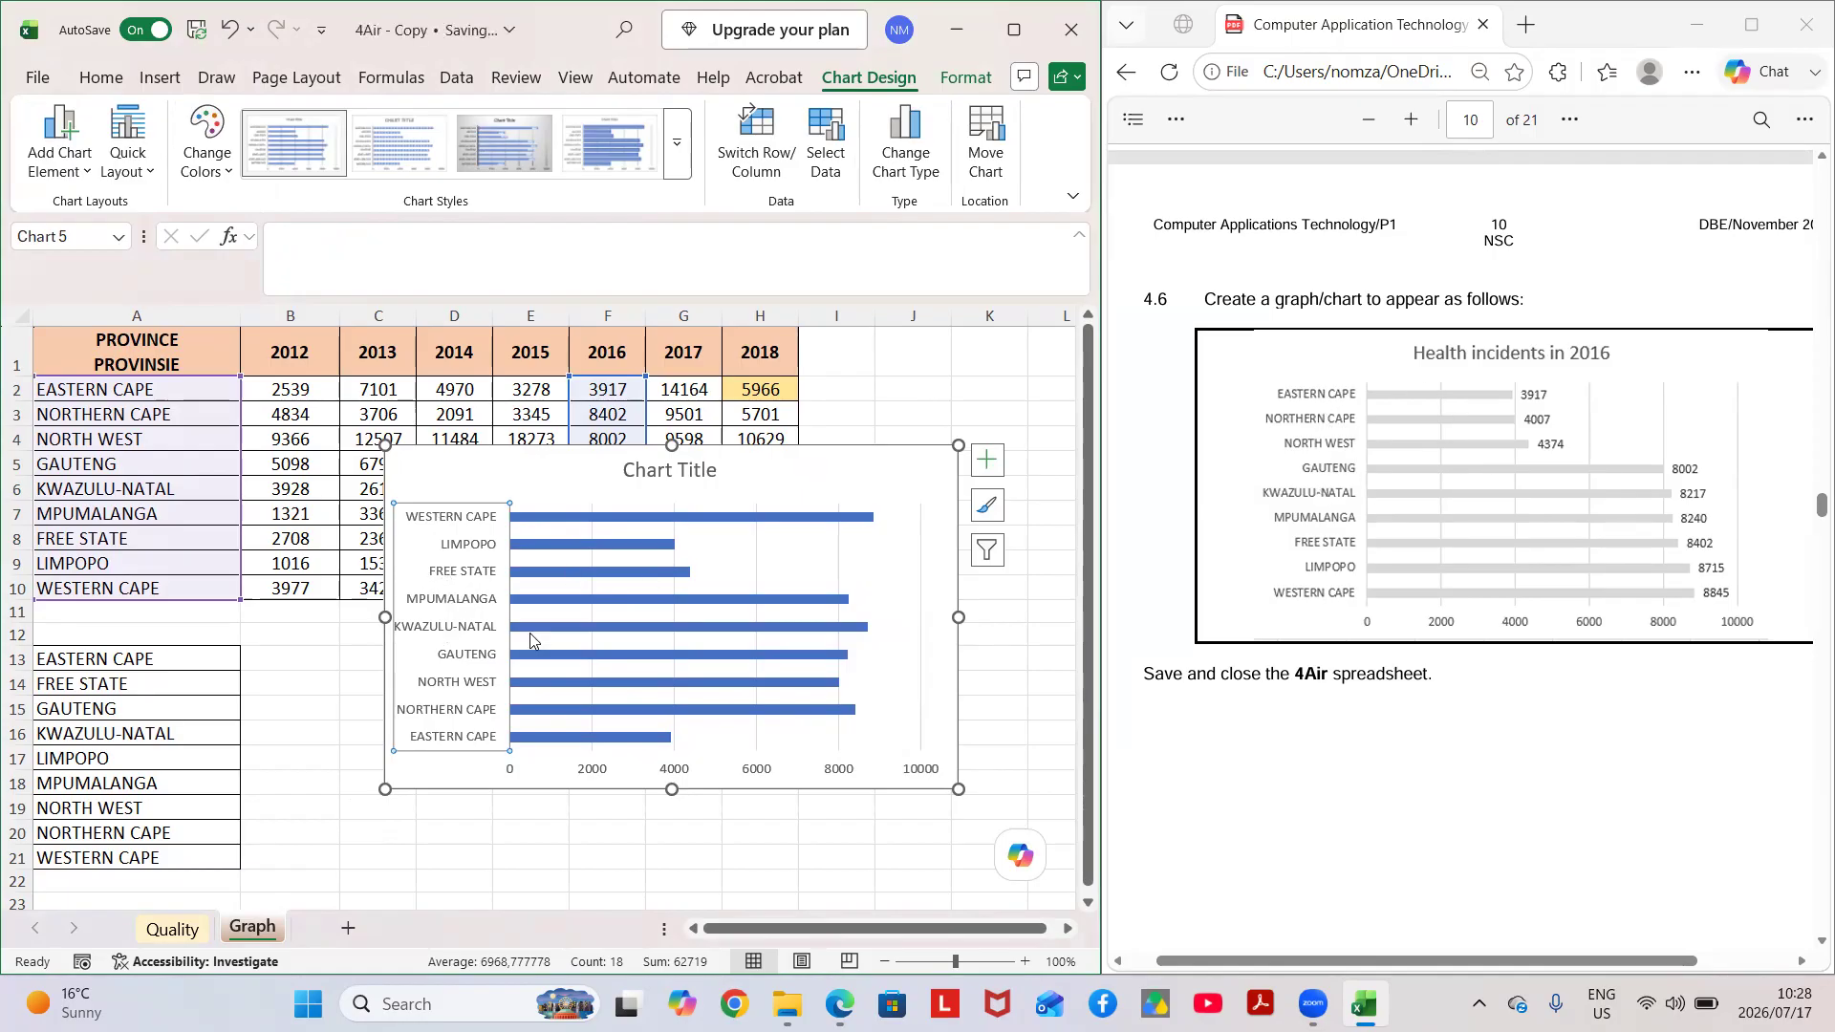
right_click(442, 578)
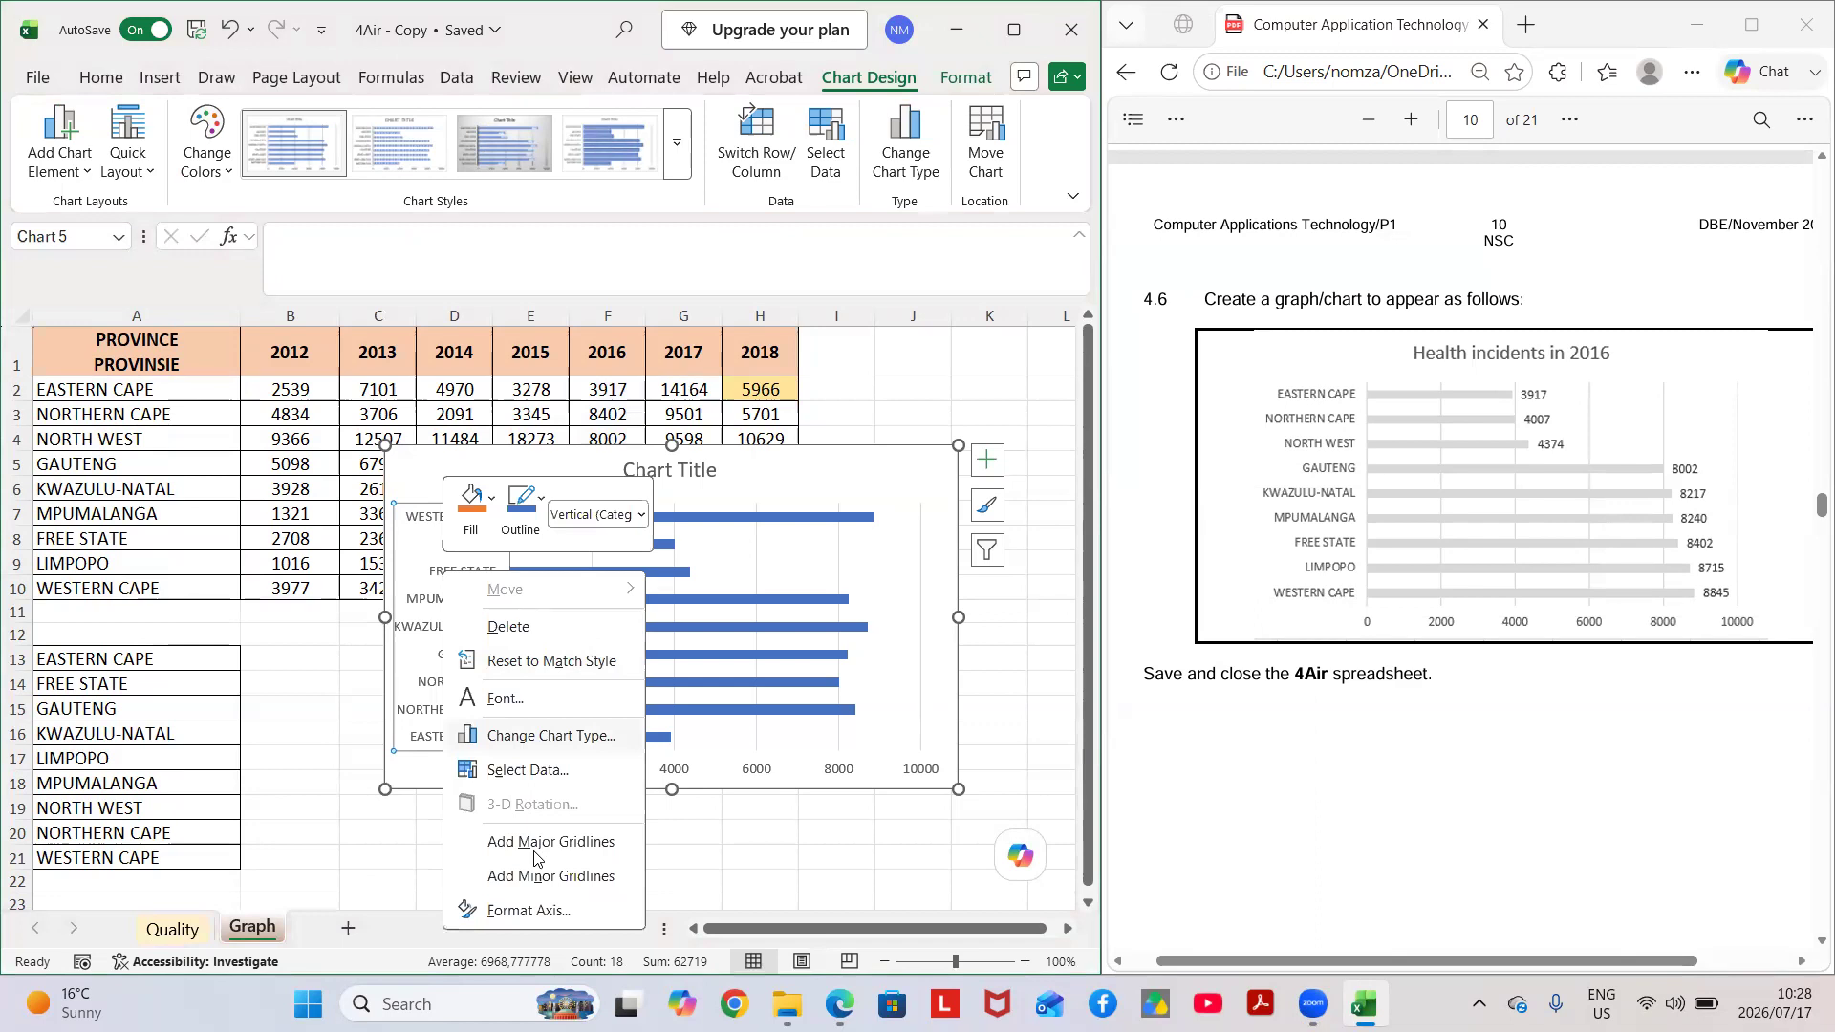
click(528, 911)
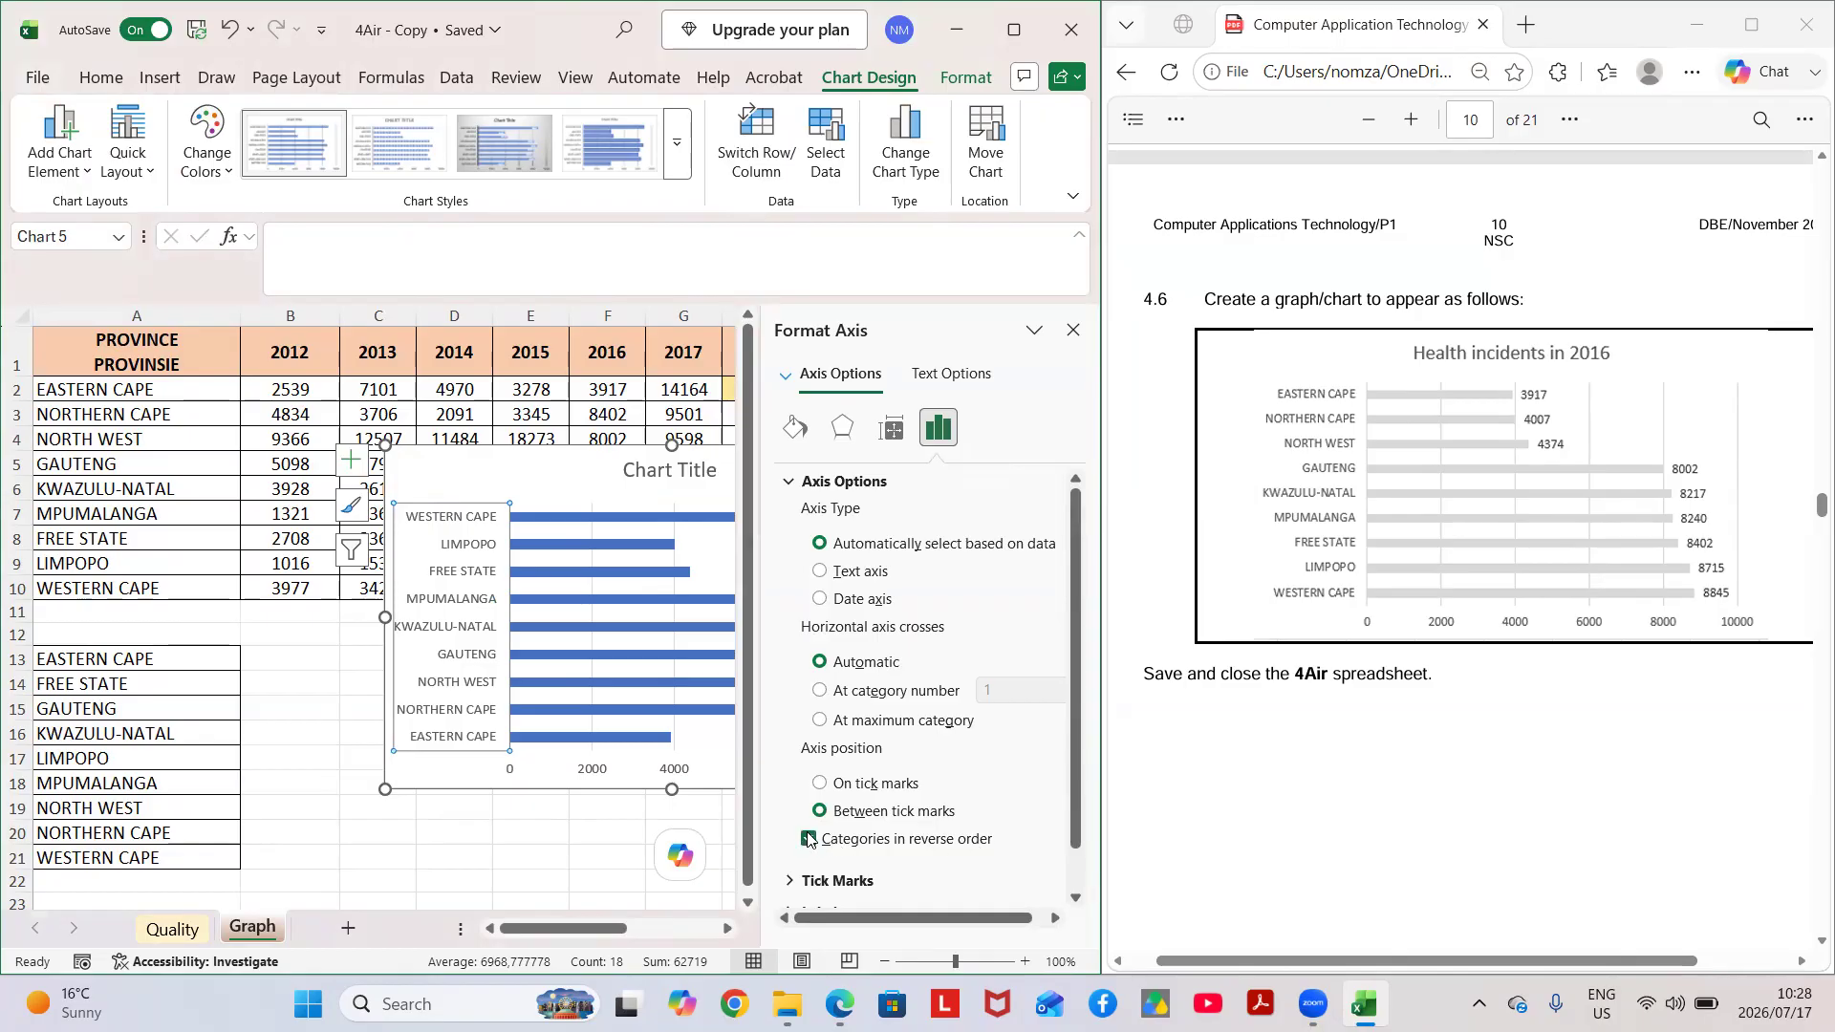
click(1074, 330)
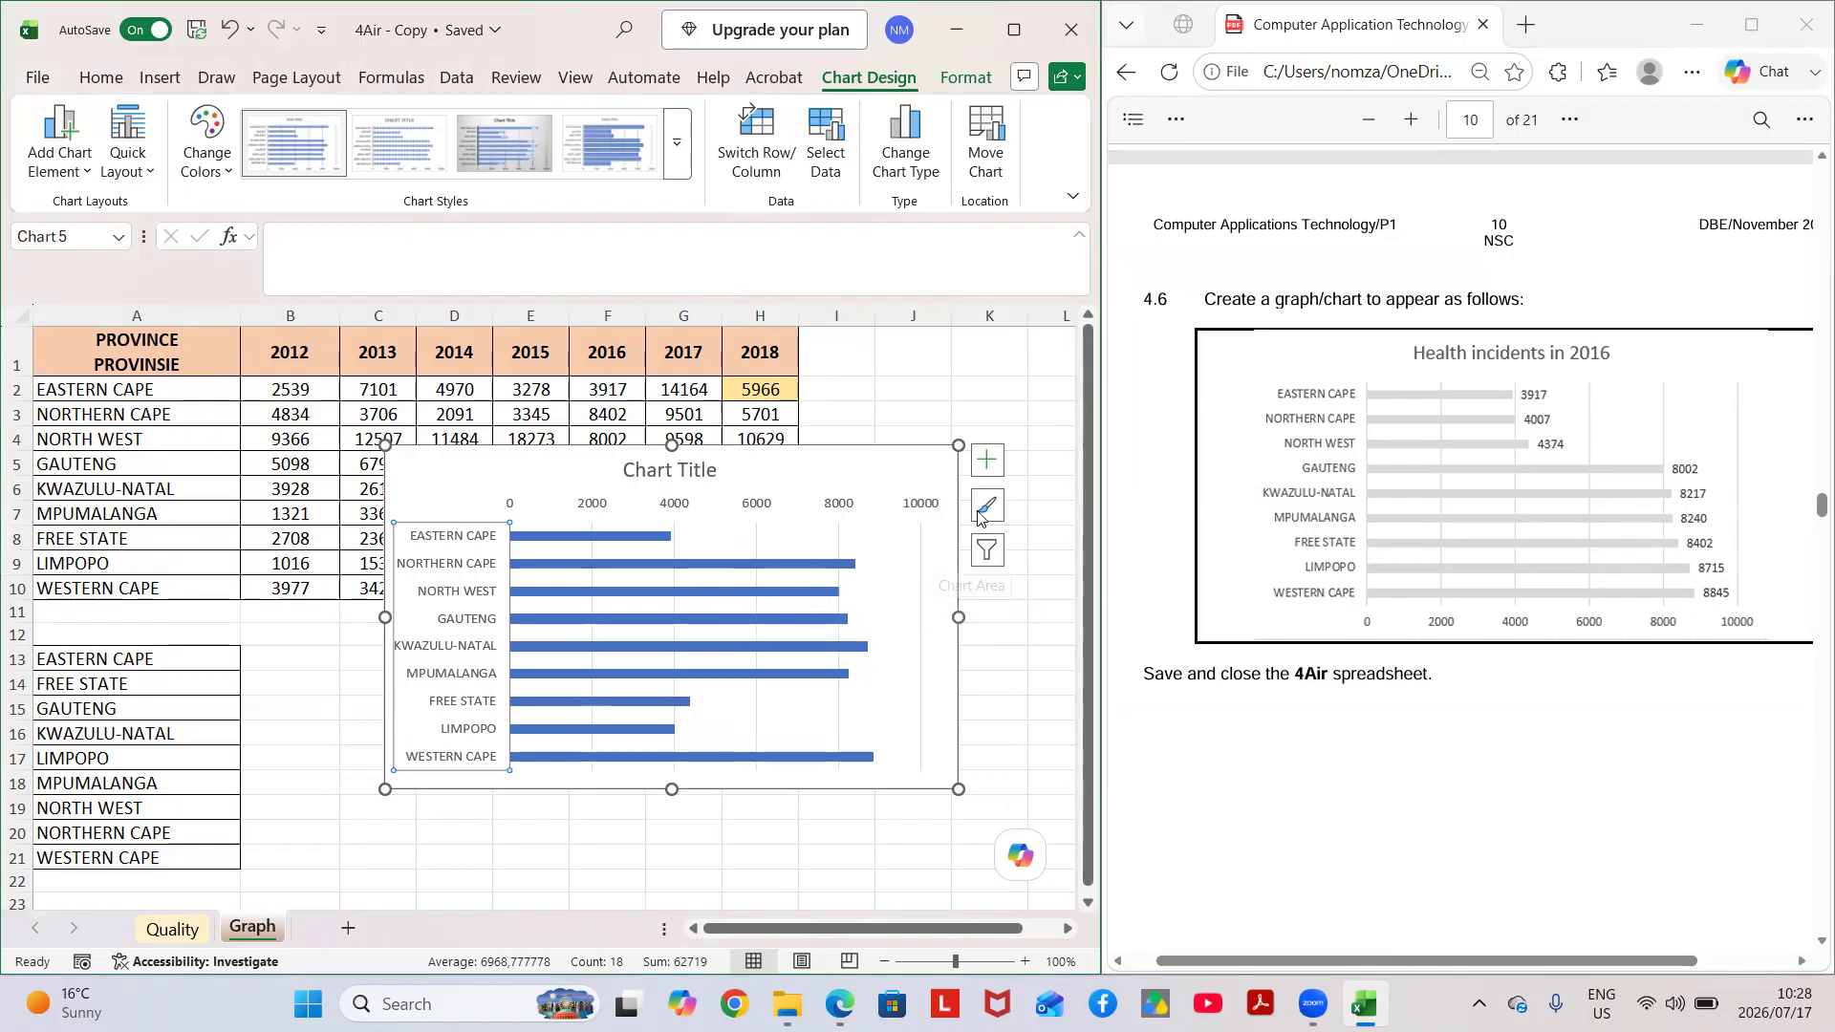
Add data labels to the bar chart and replace its title with "hEALTH INCIDENTS IN 2016".
click(983, 469)
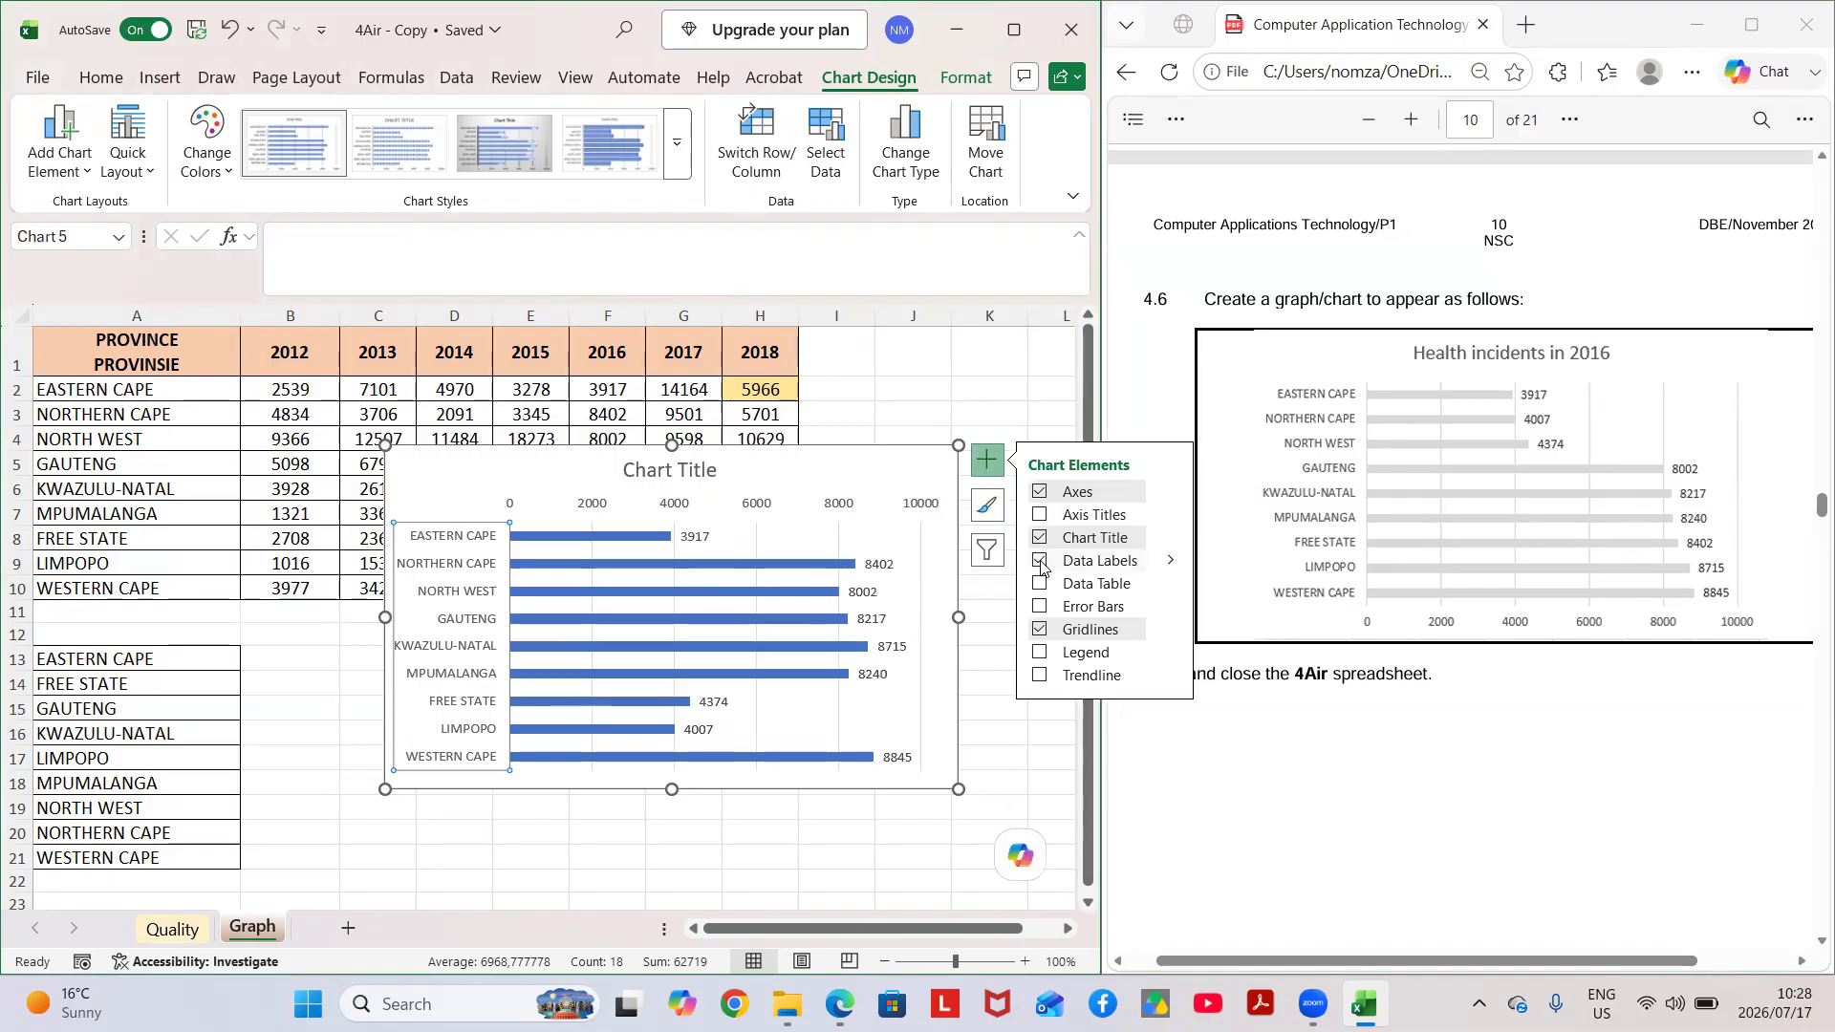
click(1040, 561)
click(696, 470)
click(714, 468)
key(BackSpace)
key(BackSpace)
key(BackSpace)
key(BackSpace)
key(BackSpace)
key(BackSpace)
key(BackSpace)
key(BackSpace)
key(BackSpace)
key(BackSpace)
key(BackSpace)
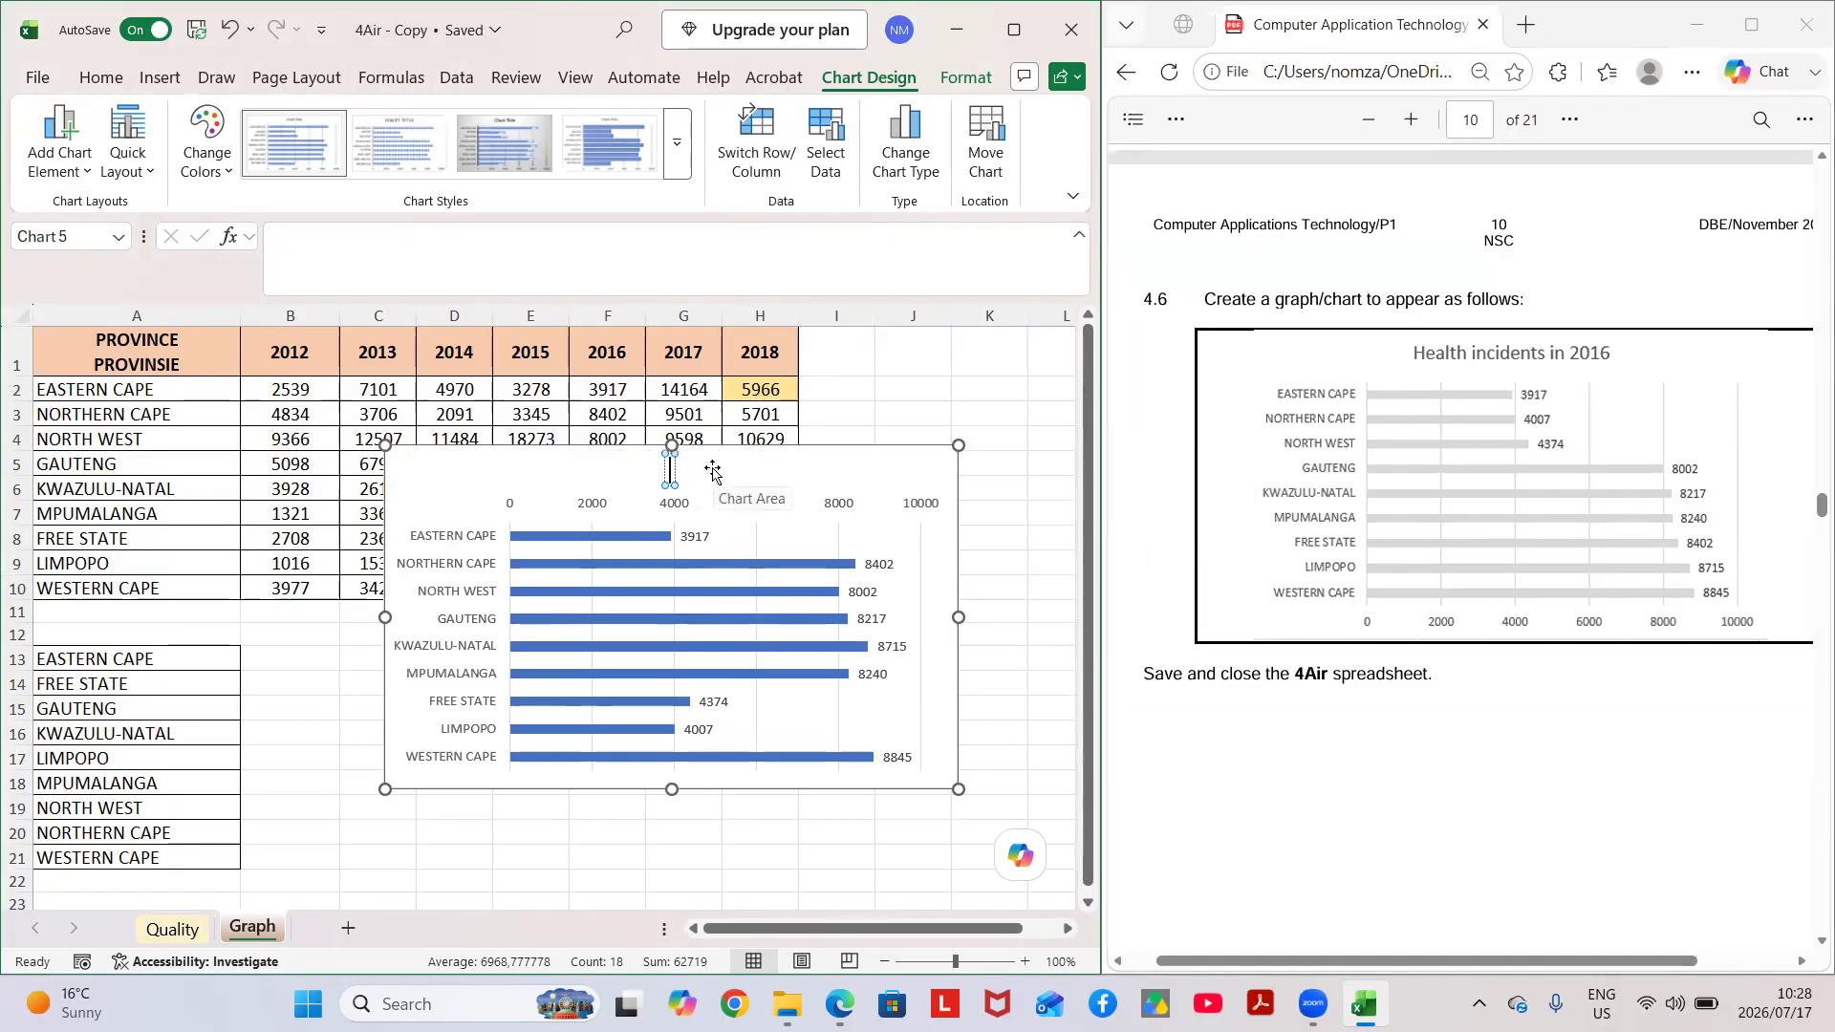
text(hEALTH IN)
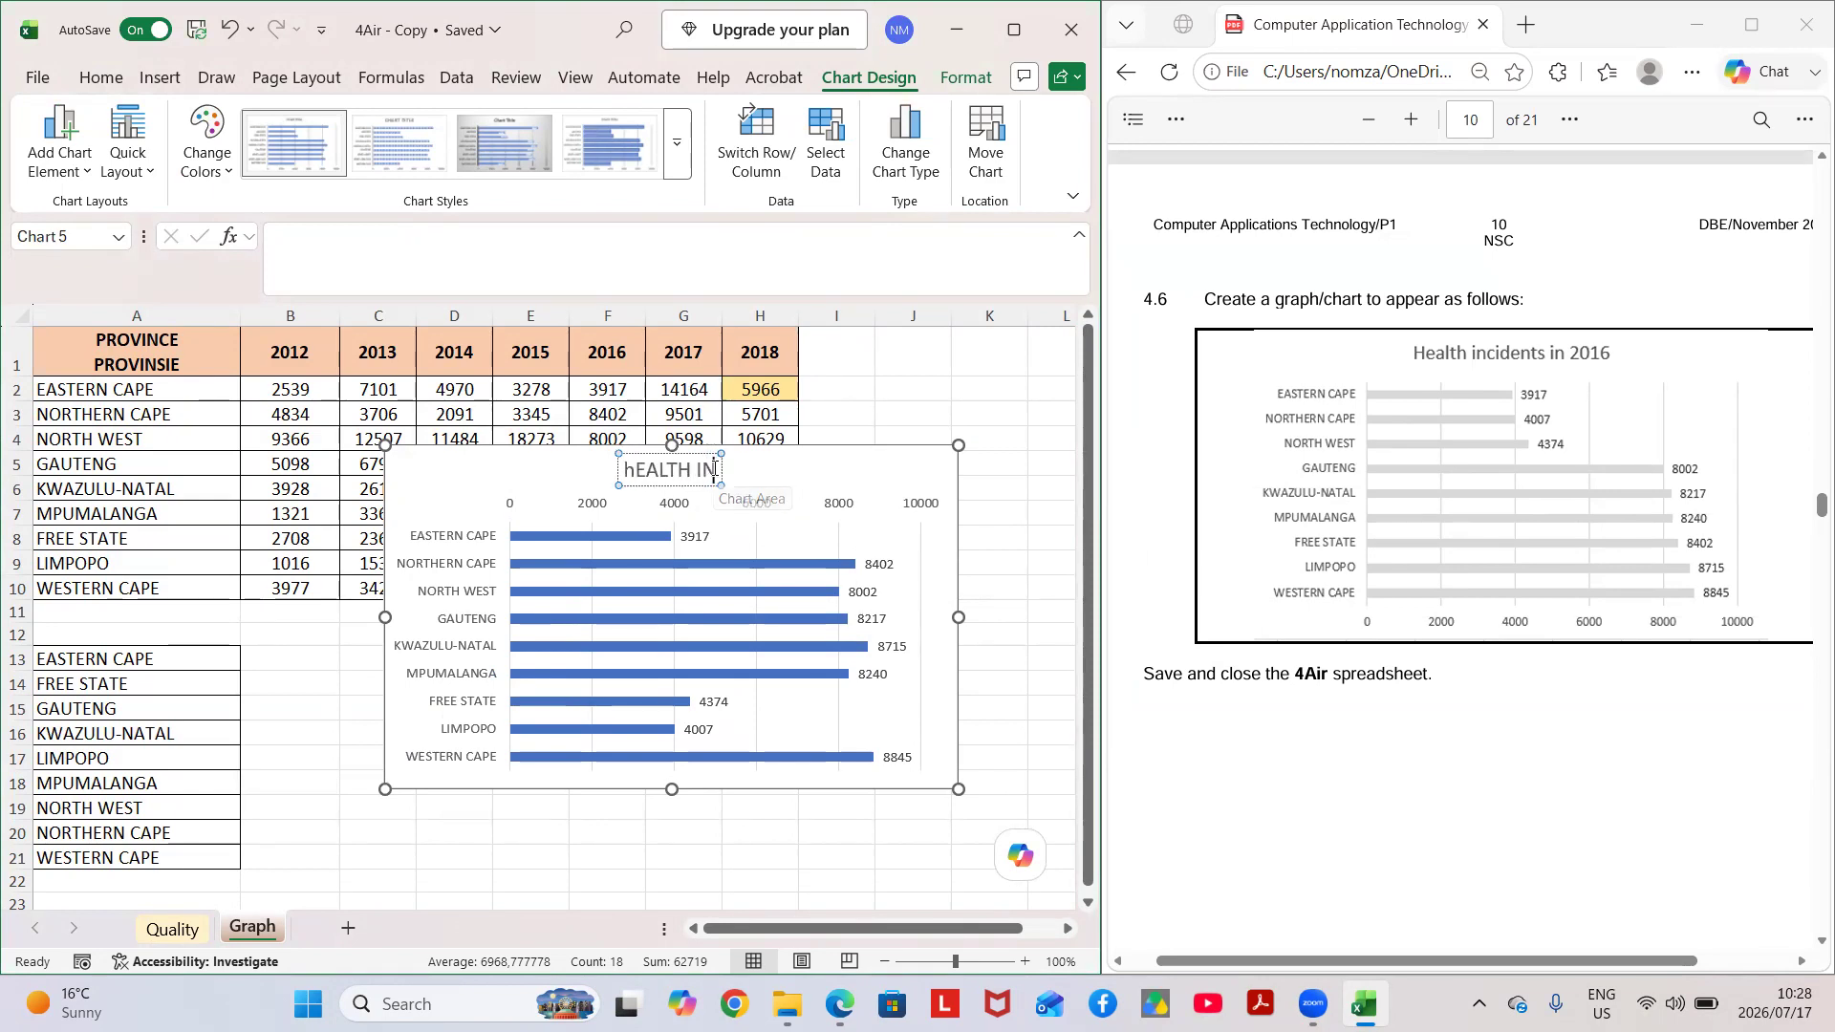
text(CIDE)
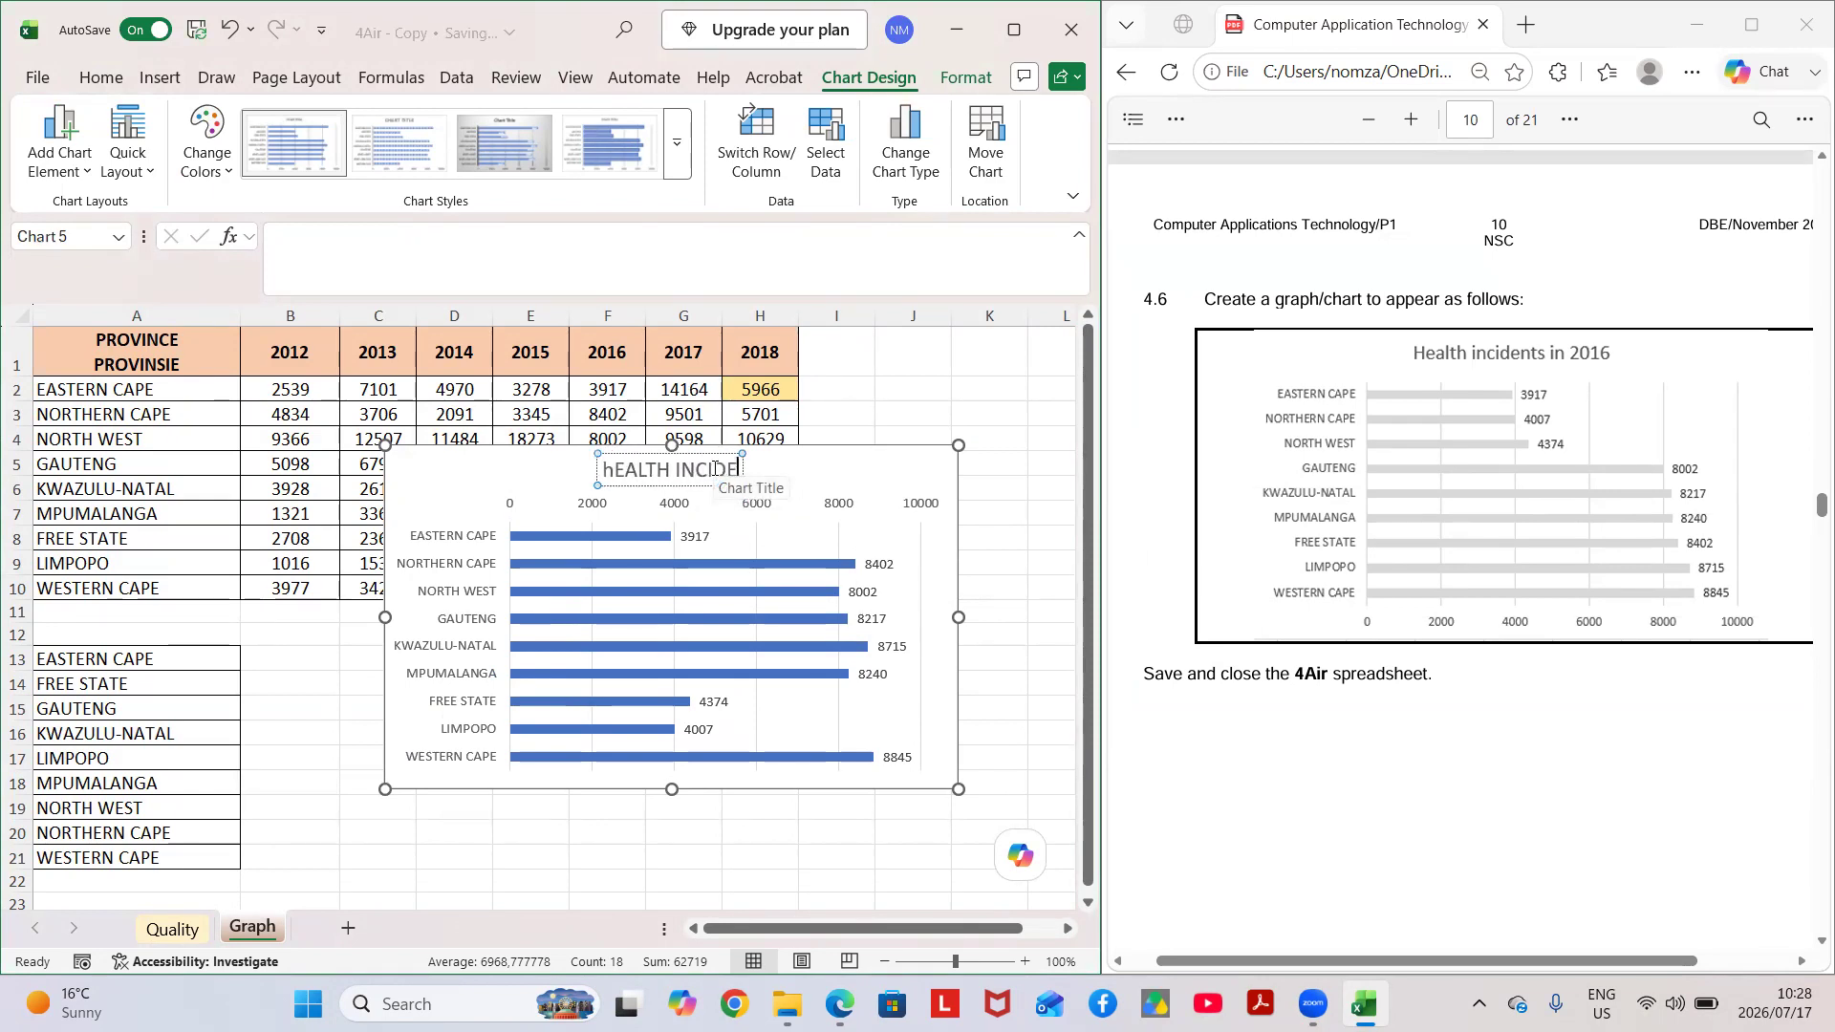
text(NTS IN 2016)
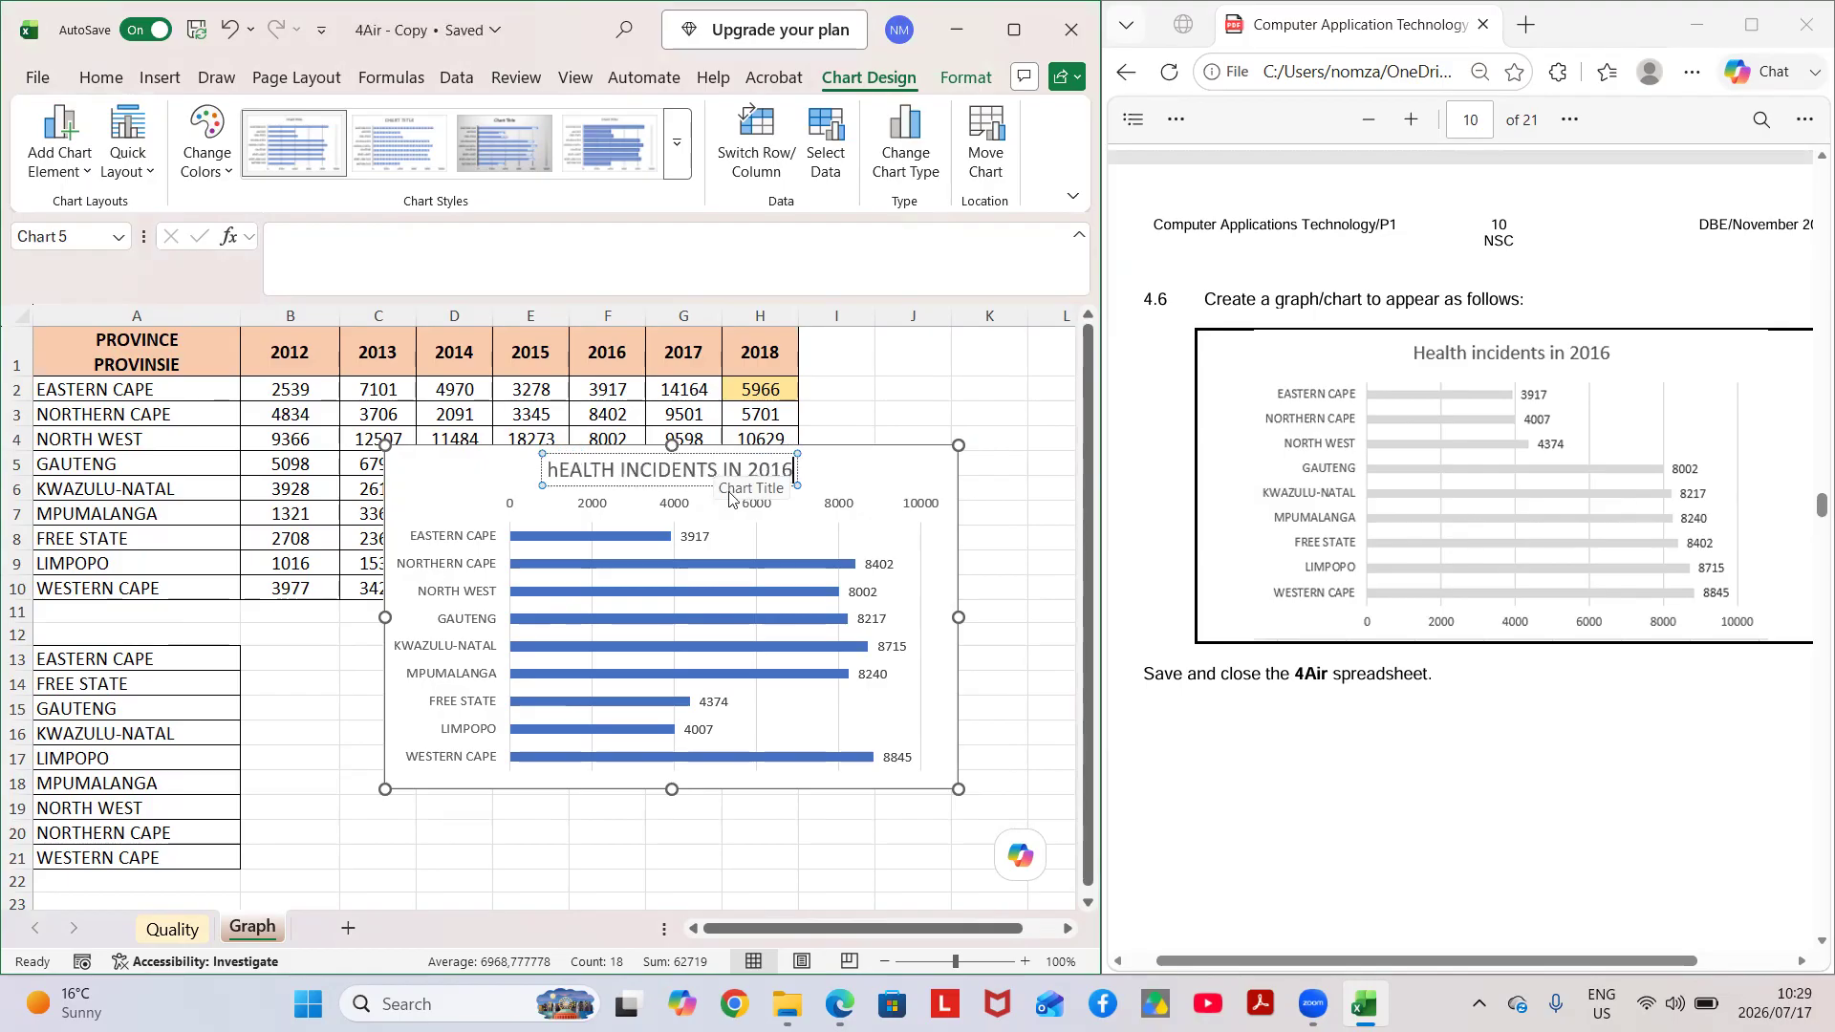
click(994, 538)
mouse_move(755, 656)
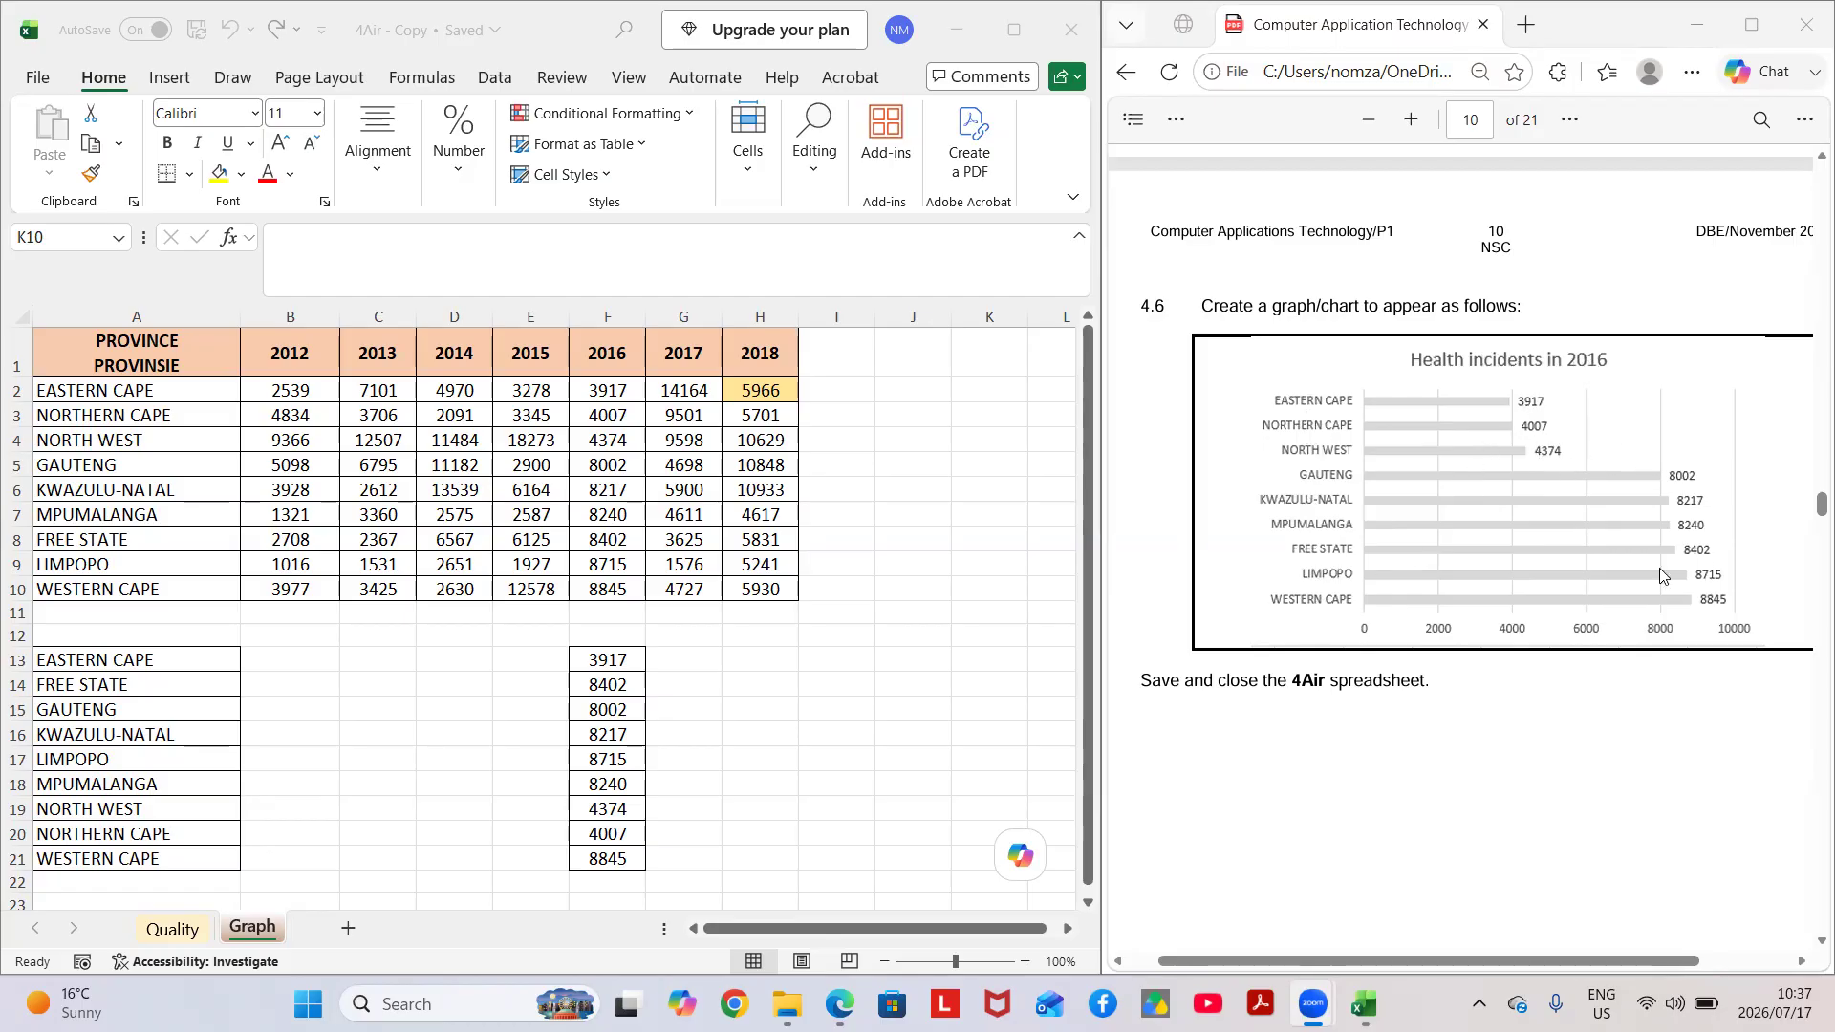
Compare the provinces in A2:A10 and their 2016 values with the separate province list in A13:A21.
click(91, 386)
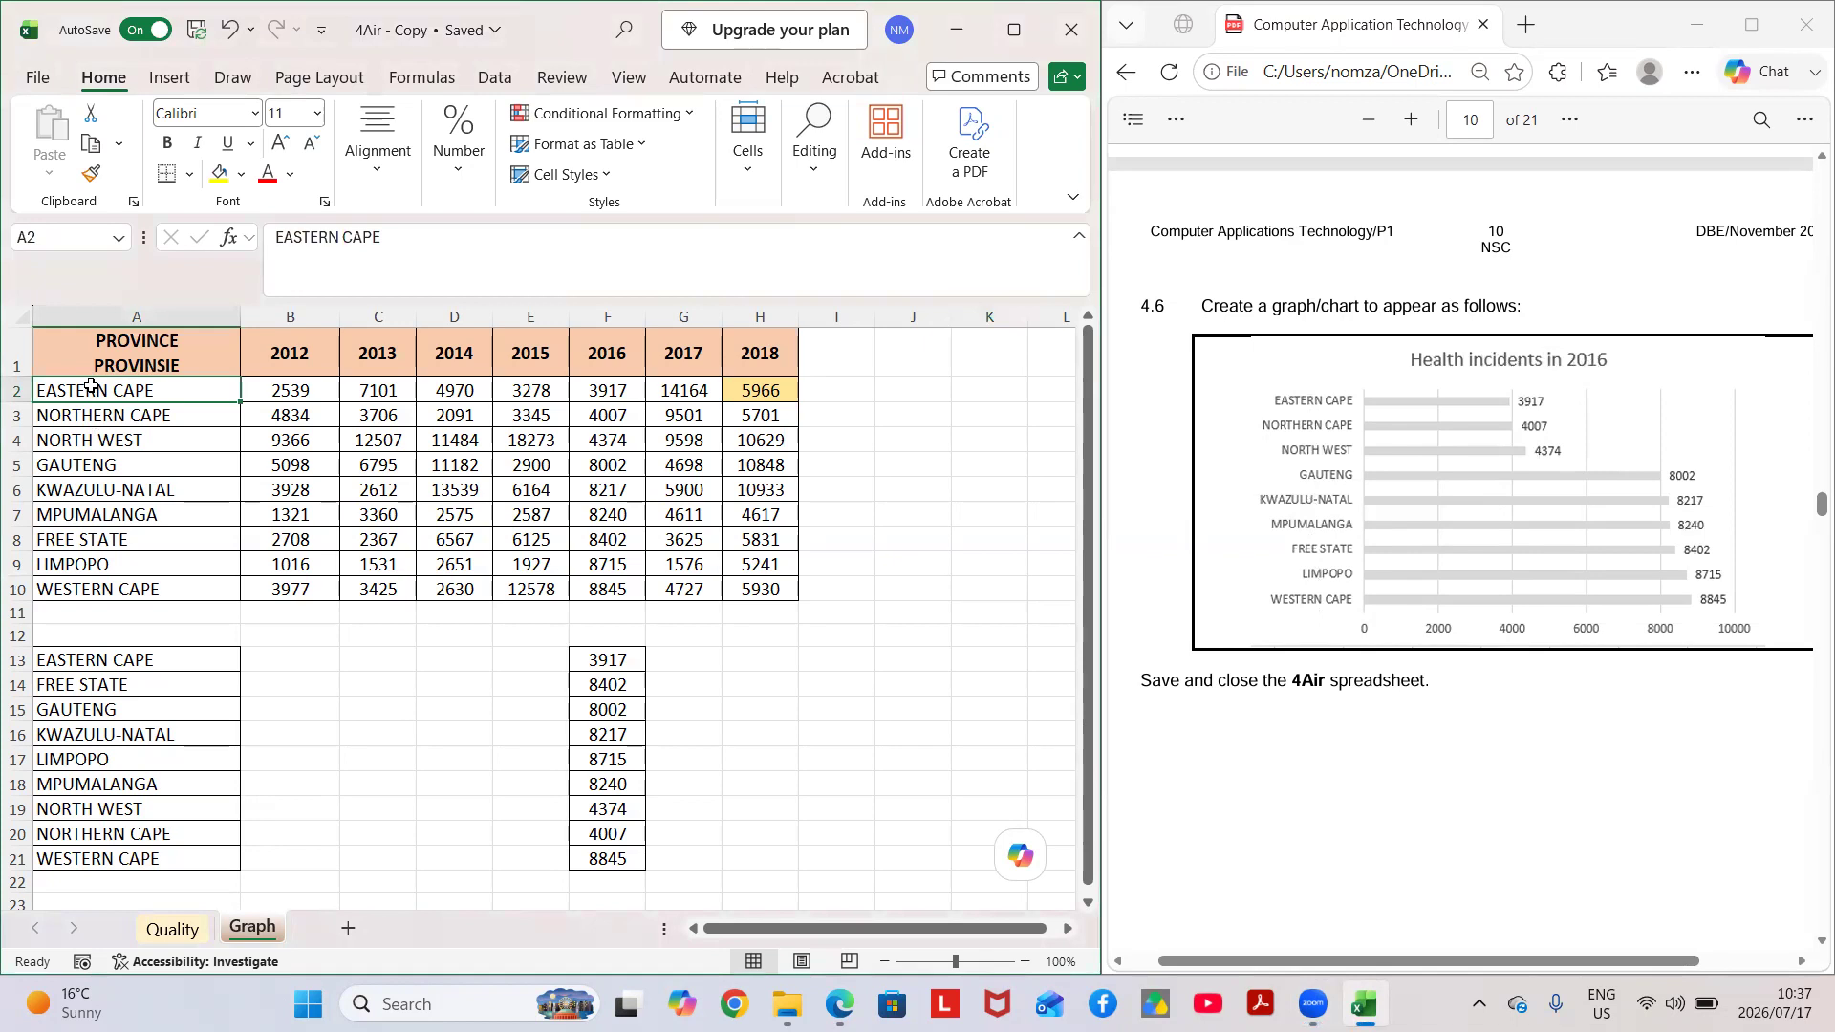
drag(91, 387, 89, 585)
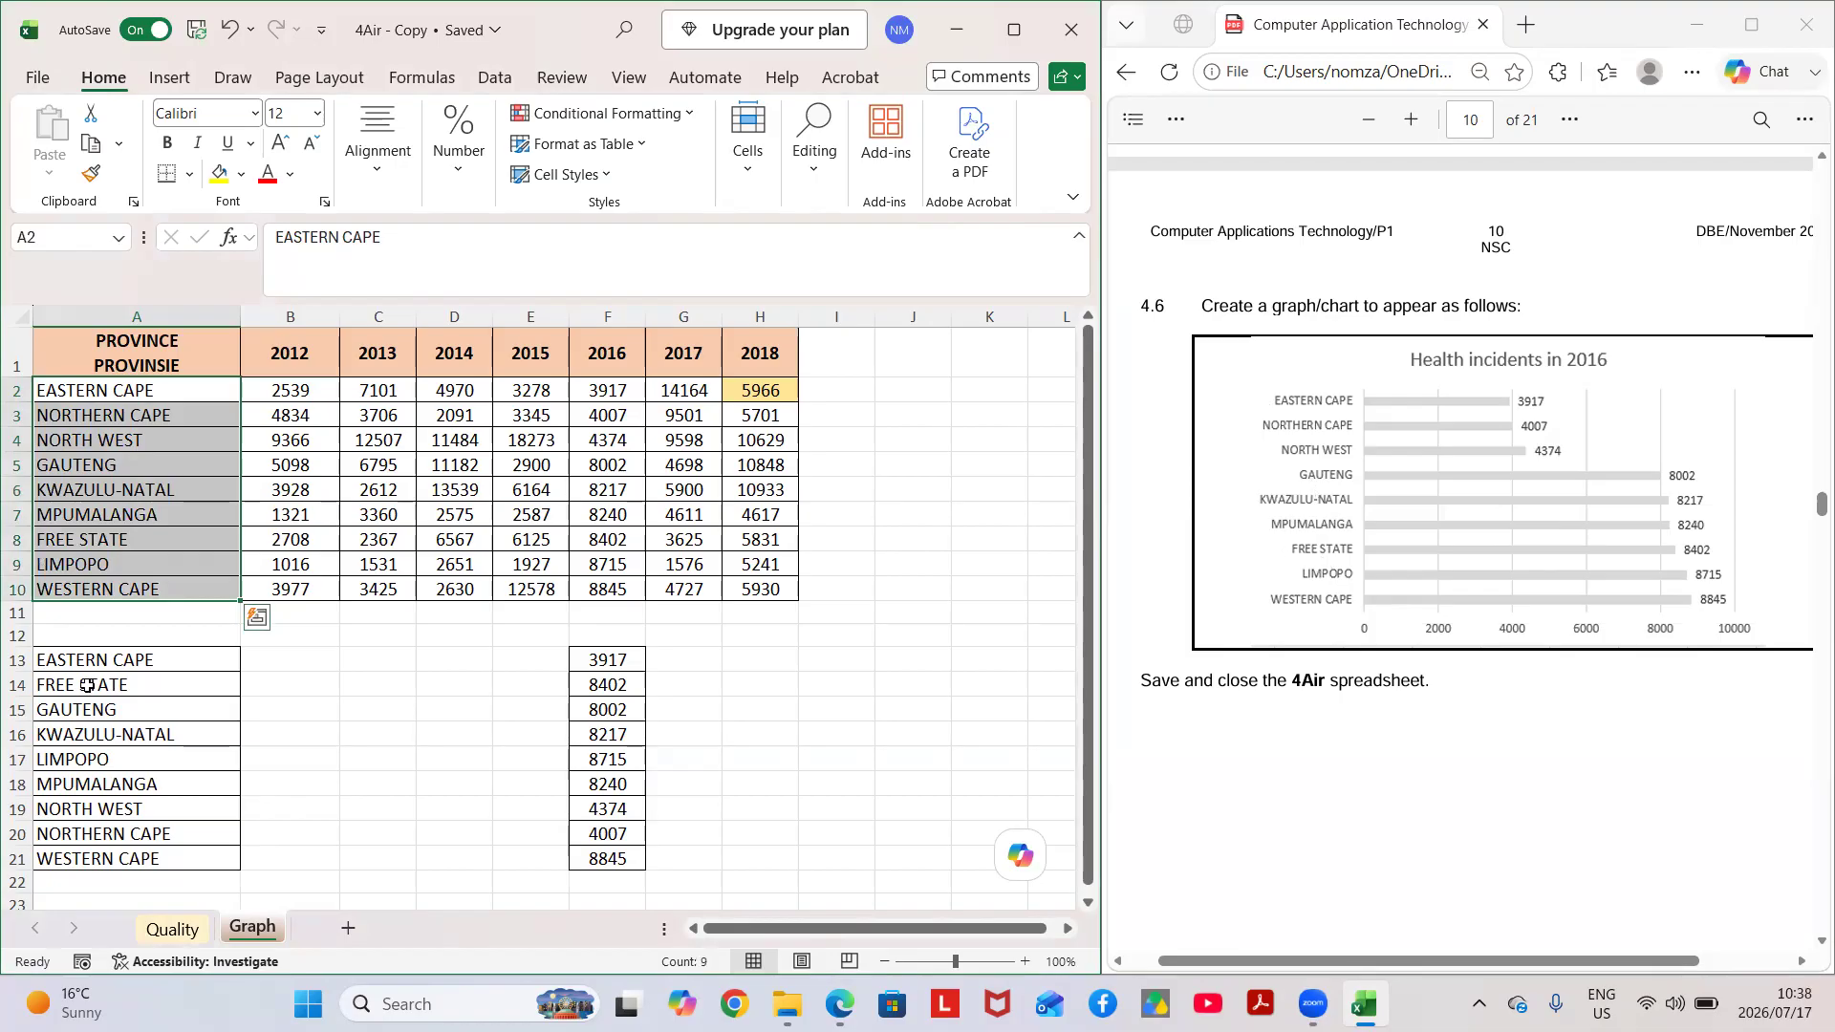
click(311, 724)
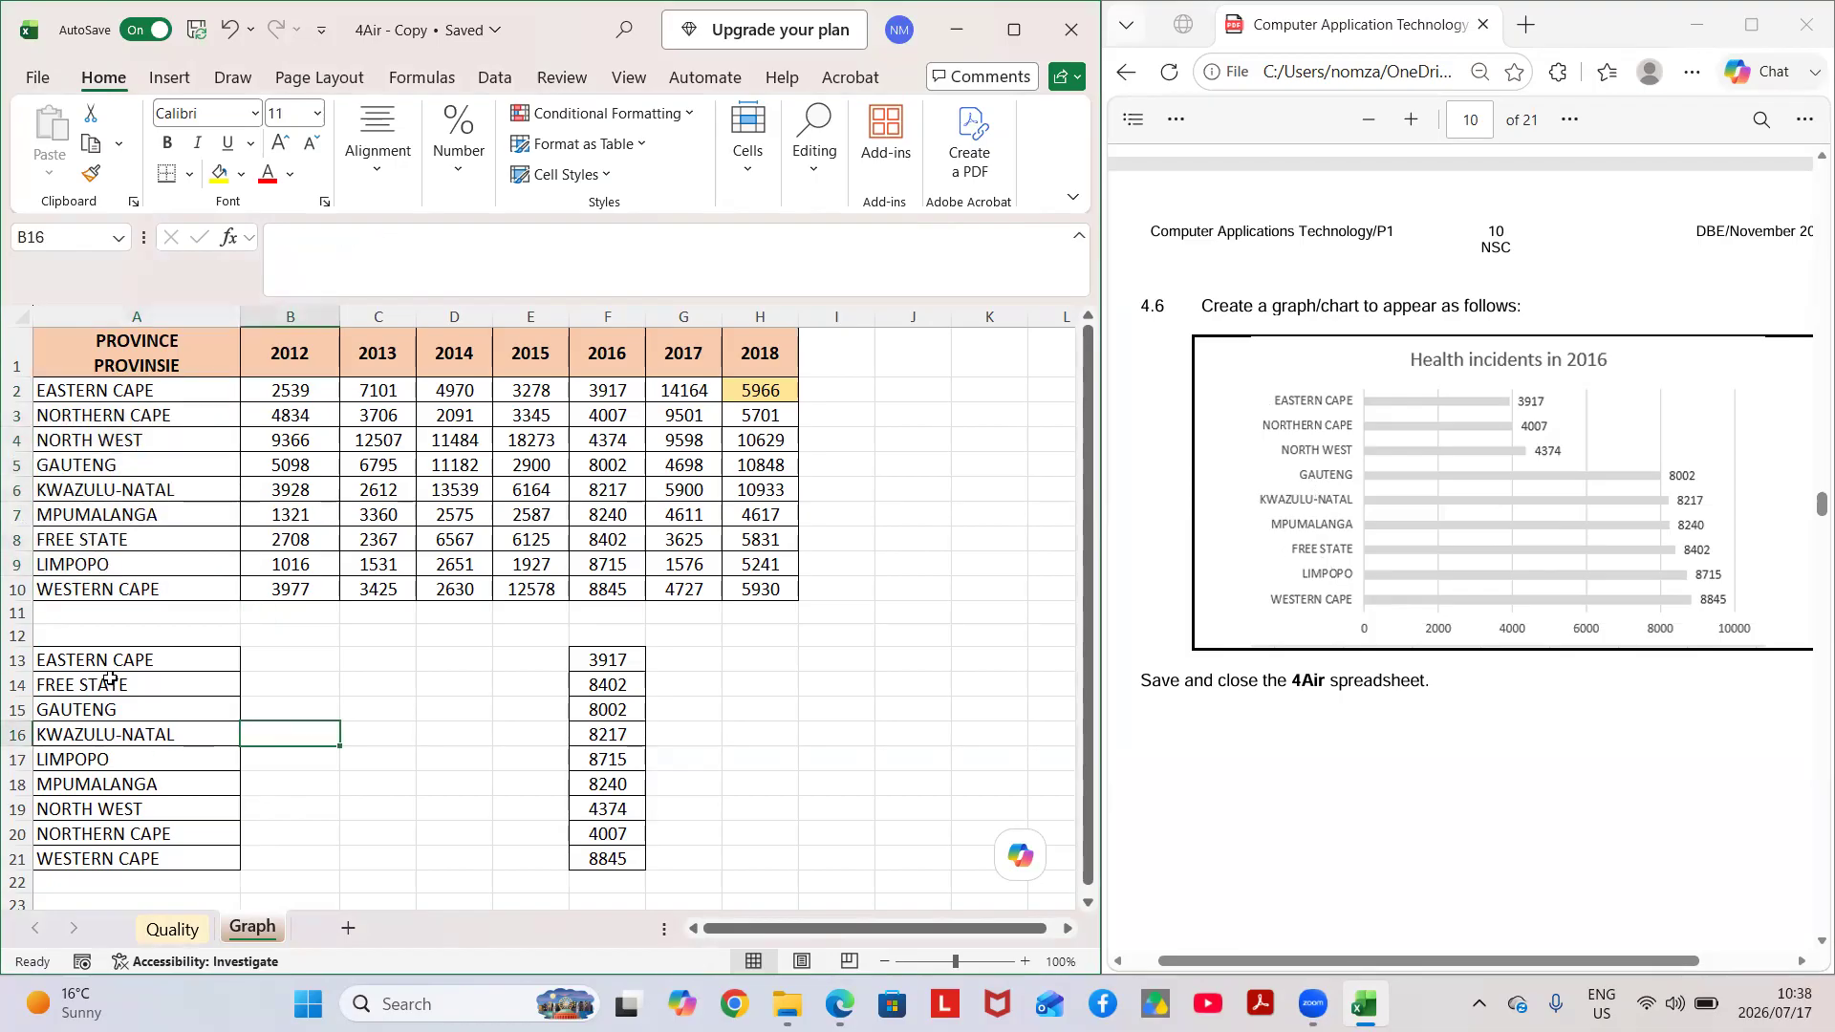
scroll(110, 678, down, 1)
drag(88, 558, 184, 760)
scroll(394, 685, up, 1)
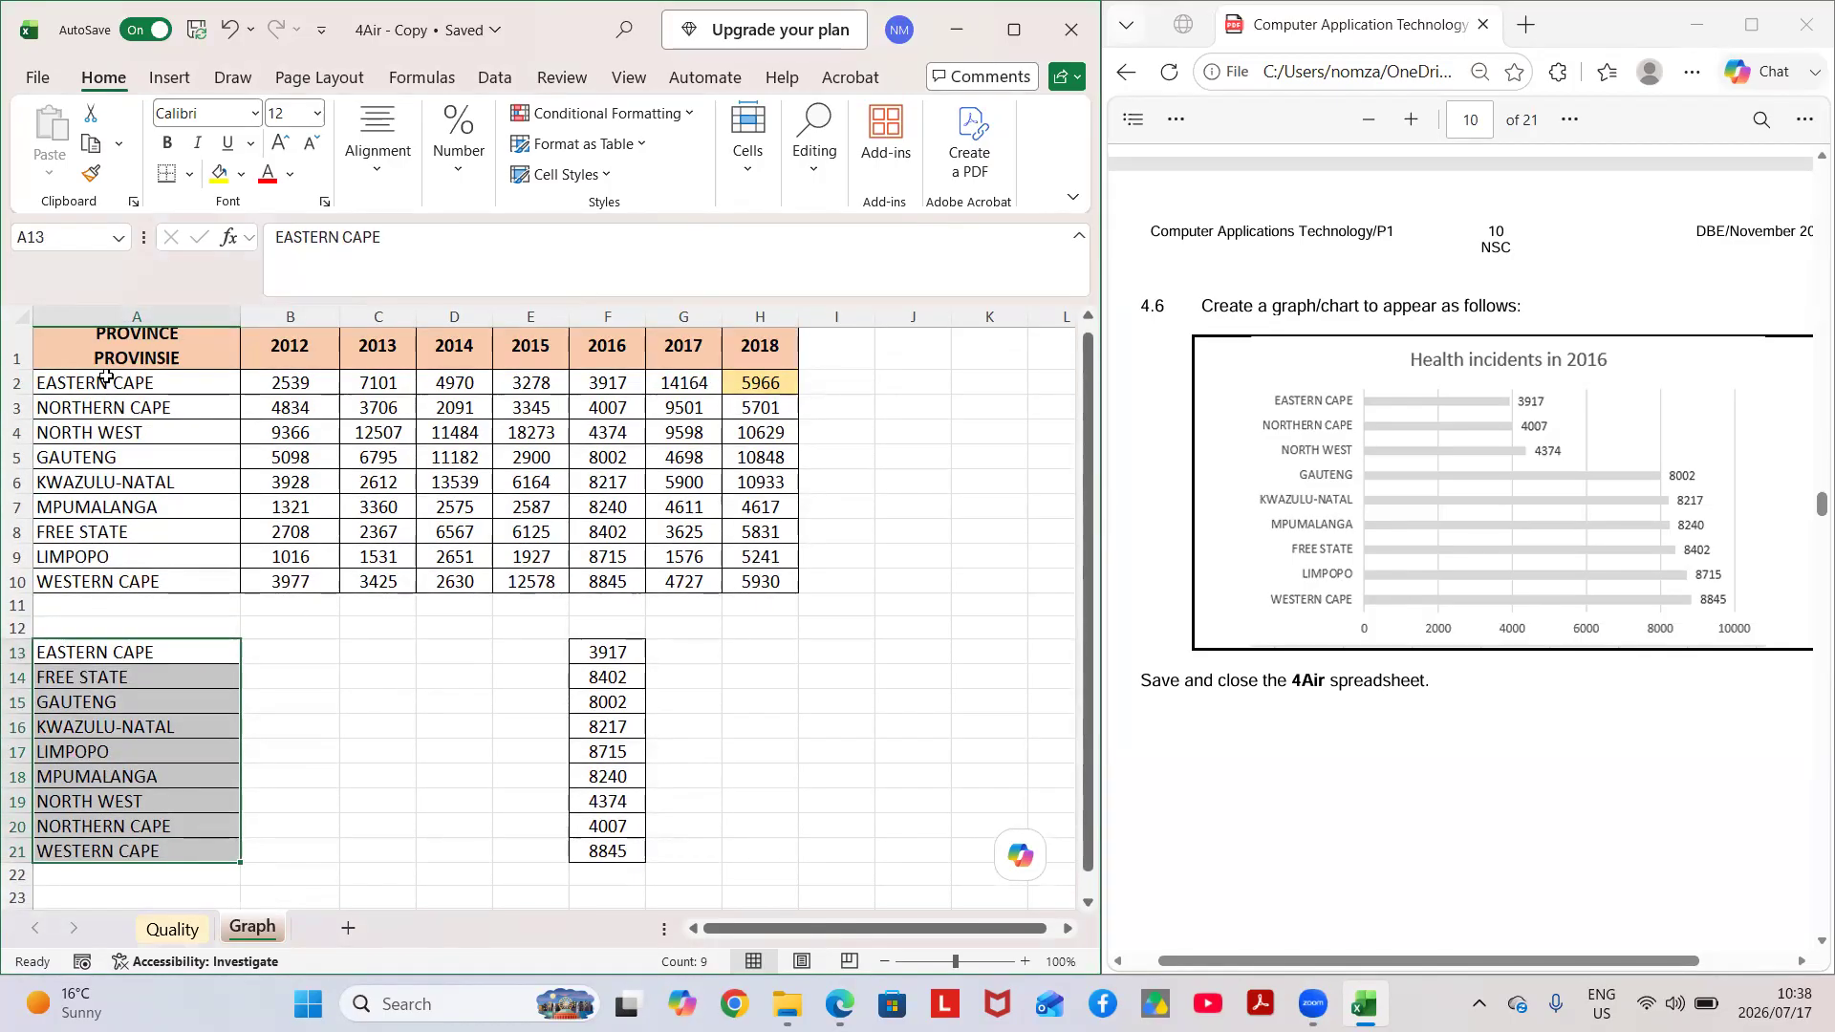
drag(107, 377, 116, 582)
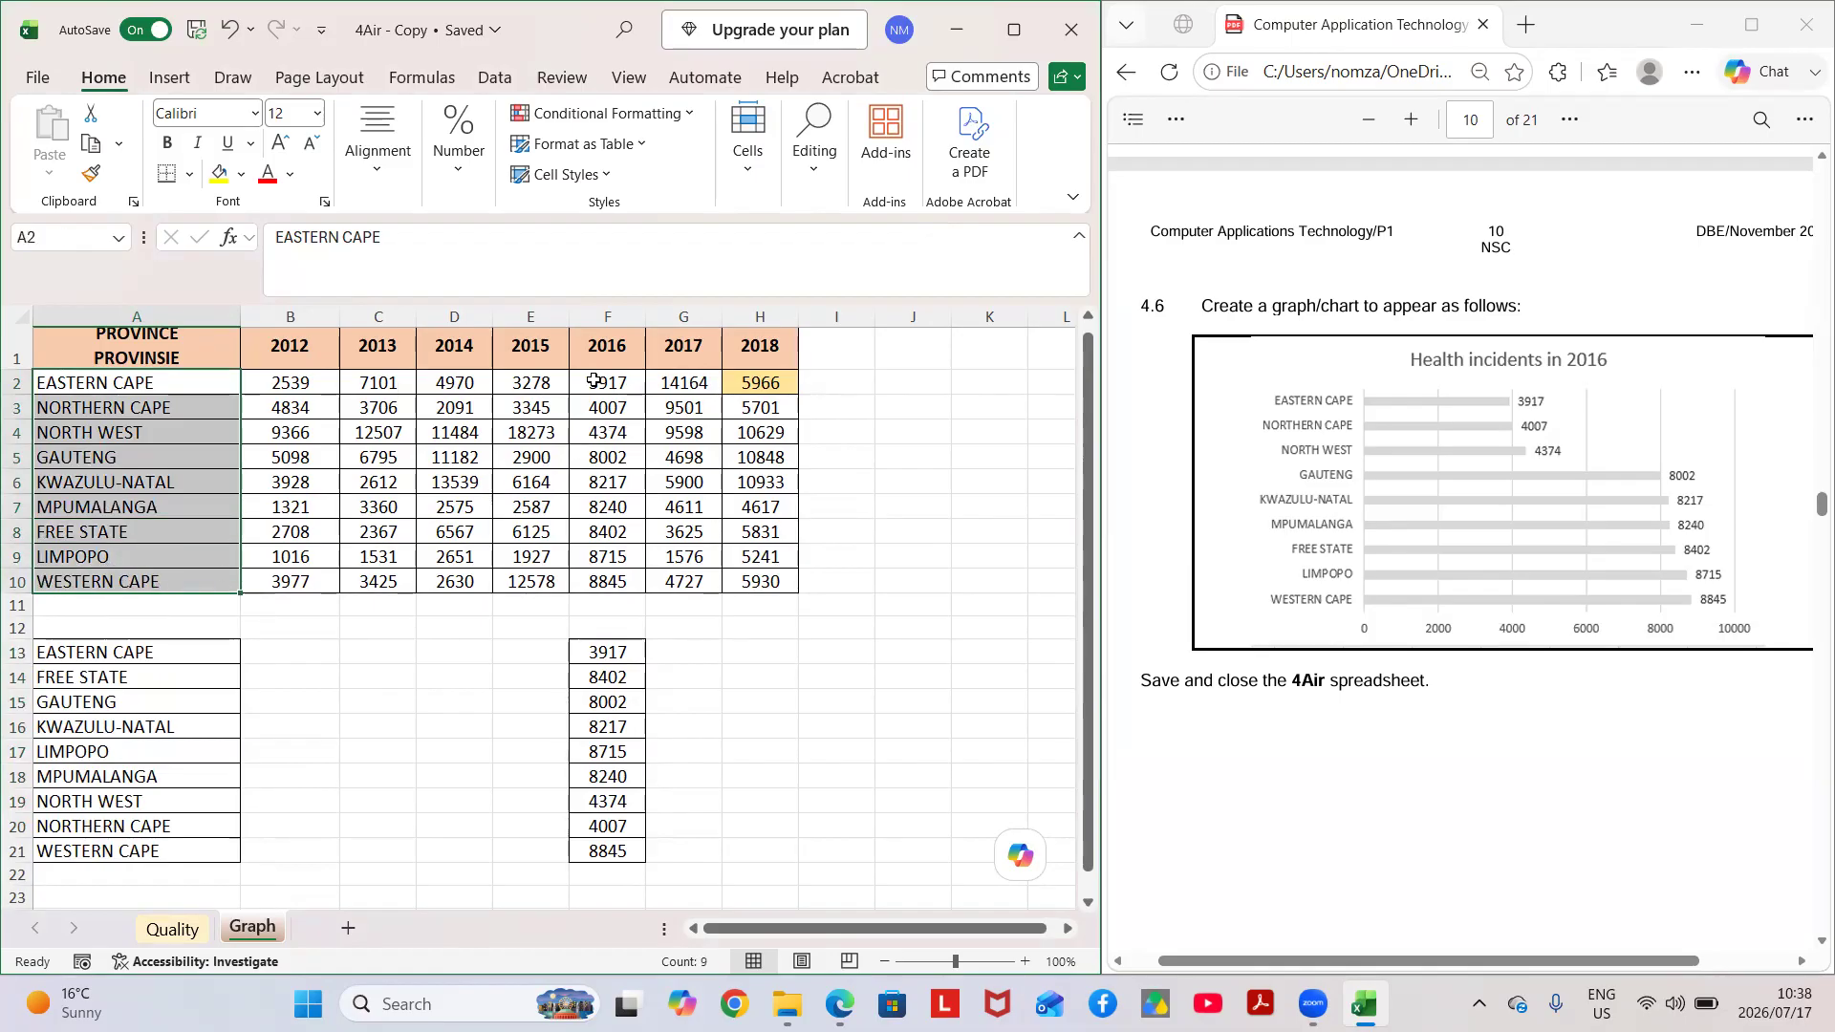
mouse_move(595, 380)
mouse_down()
mouse_move(605, 574)
mouse_move(598, 387)
mouse_up()
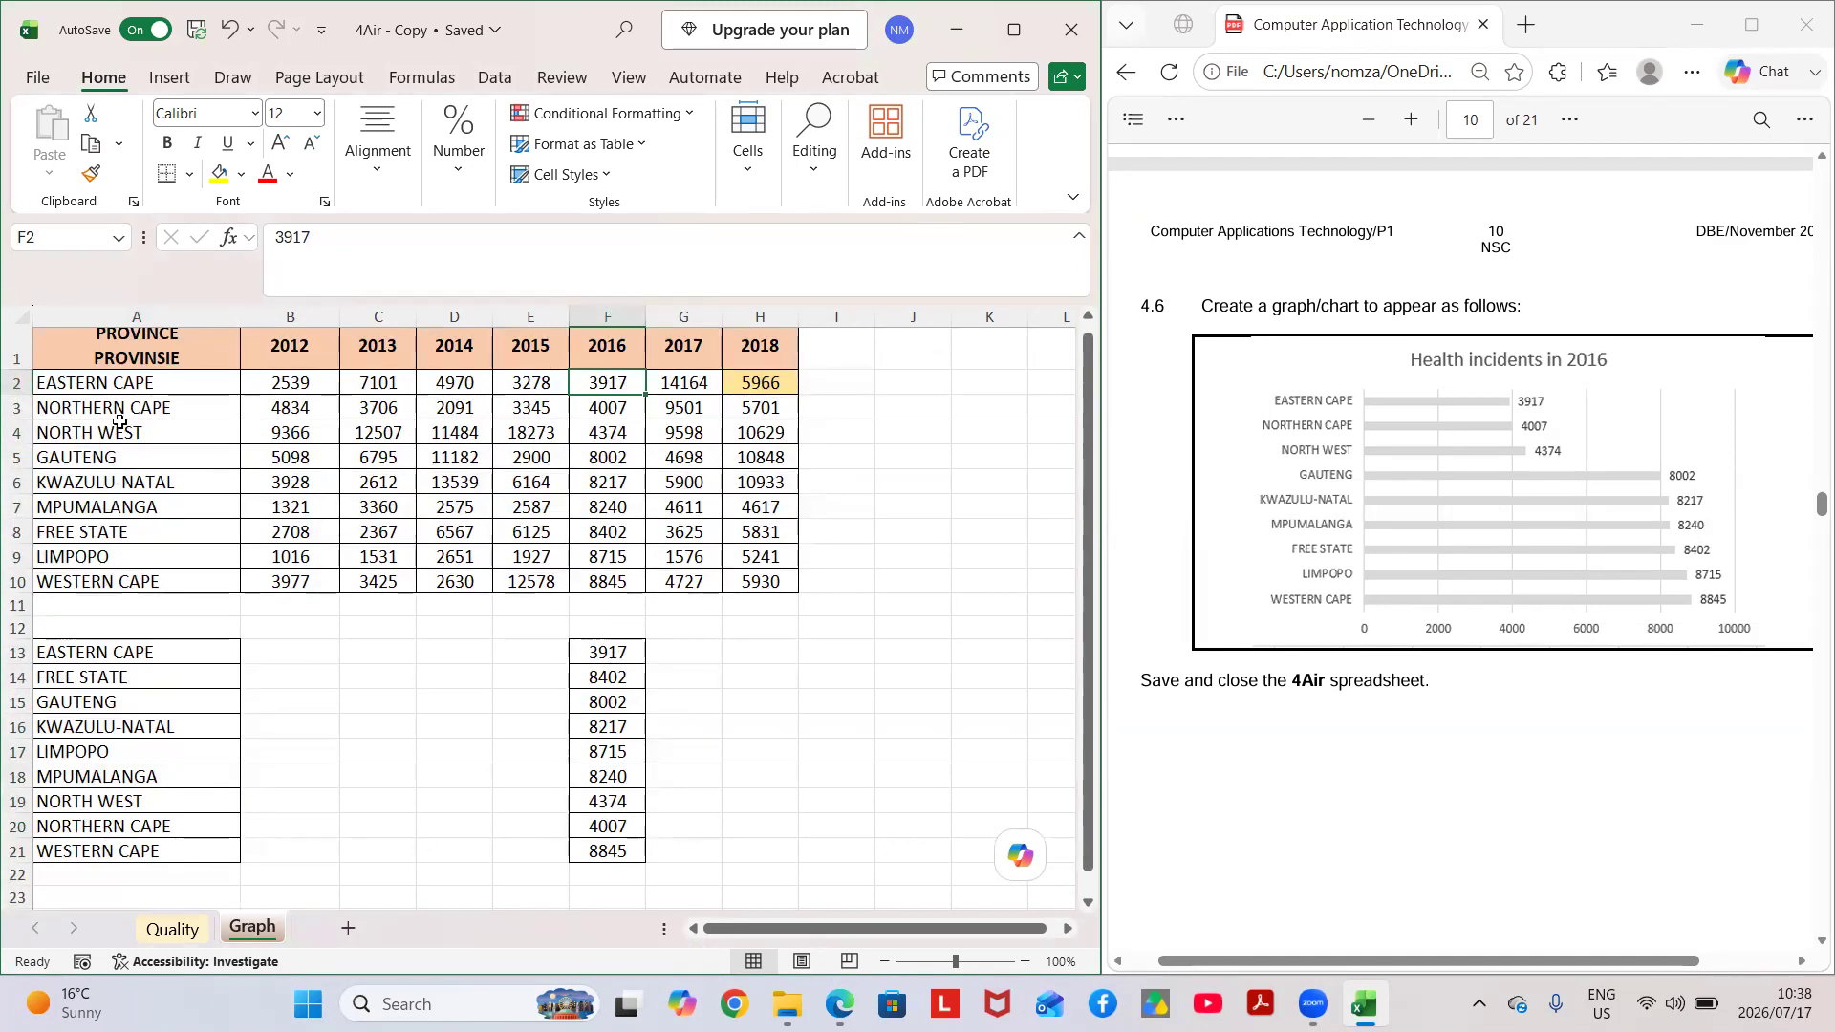
Create a 2-D clustered bar chart from A2:A10 and the rearranged 2016 values in F2:F10, moving it to start in column D.
drag(48, 384, 179, 581)
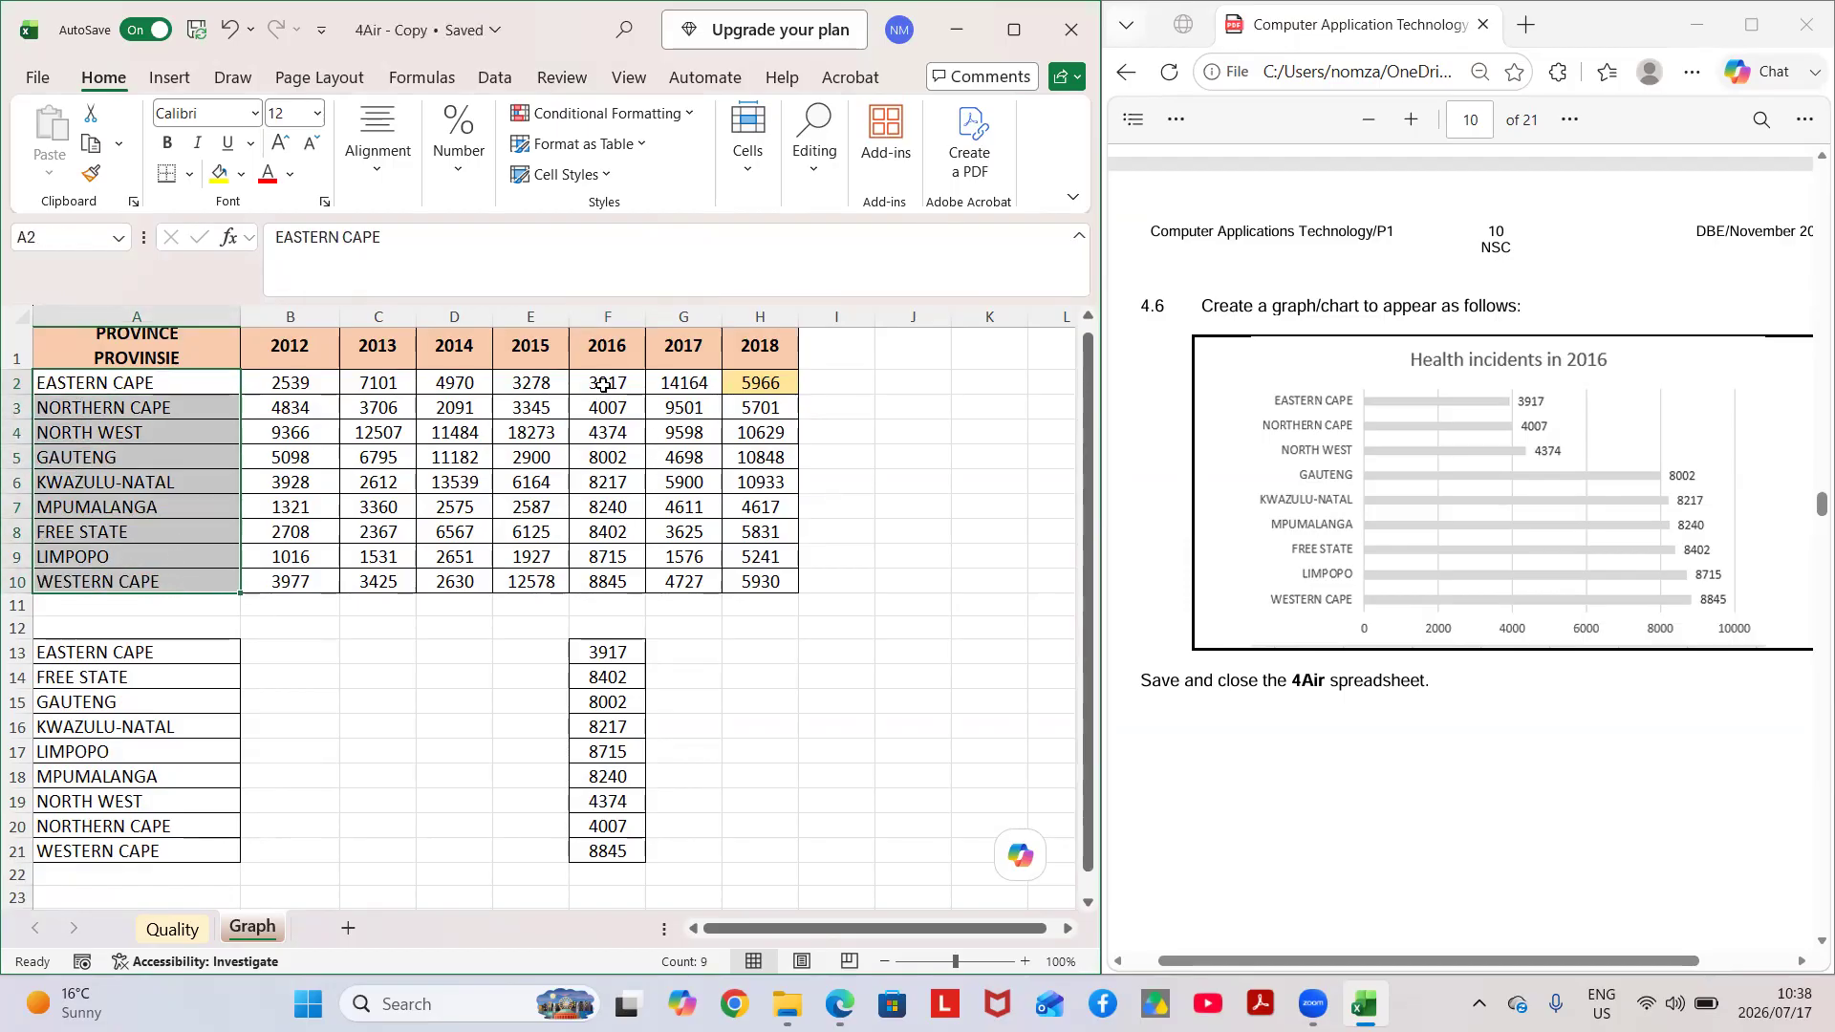
drag(603, 385, 632, 579)
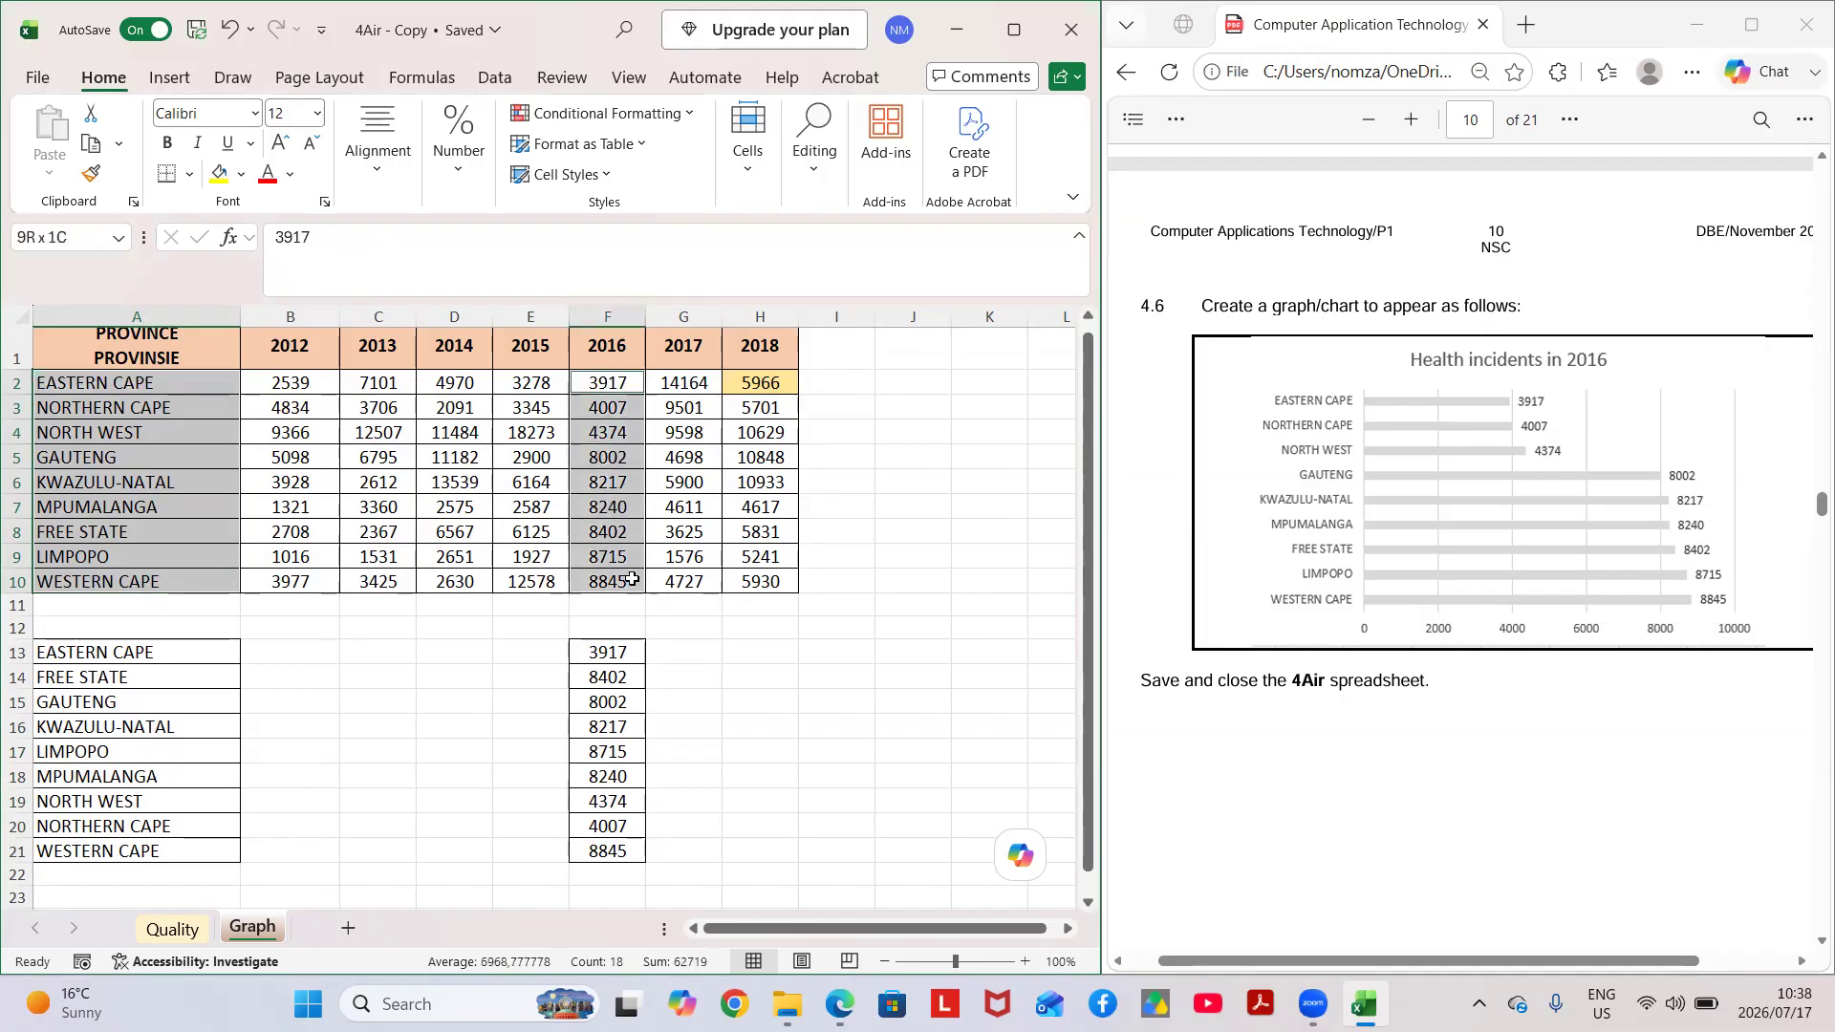
click(171, 80)
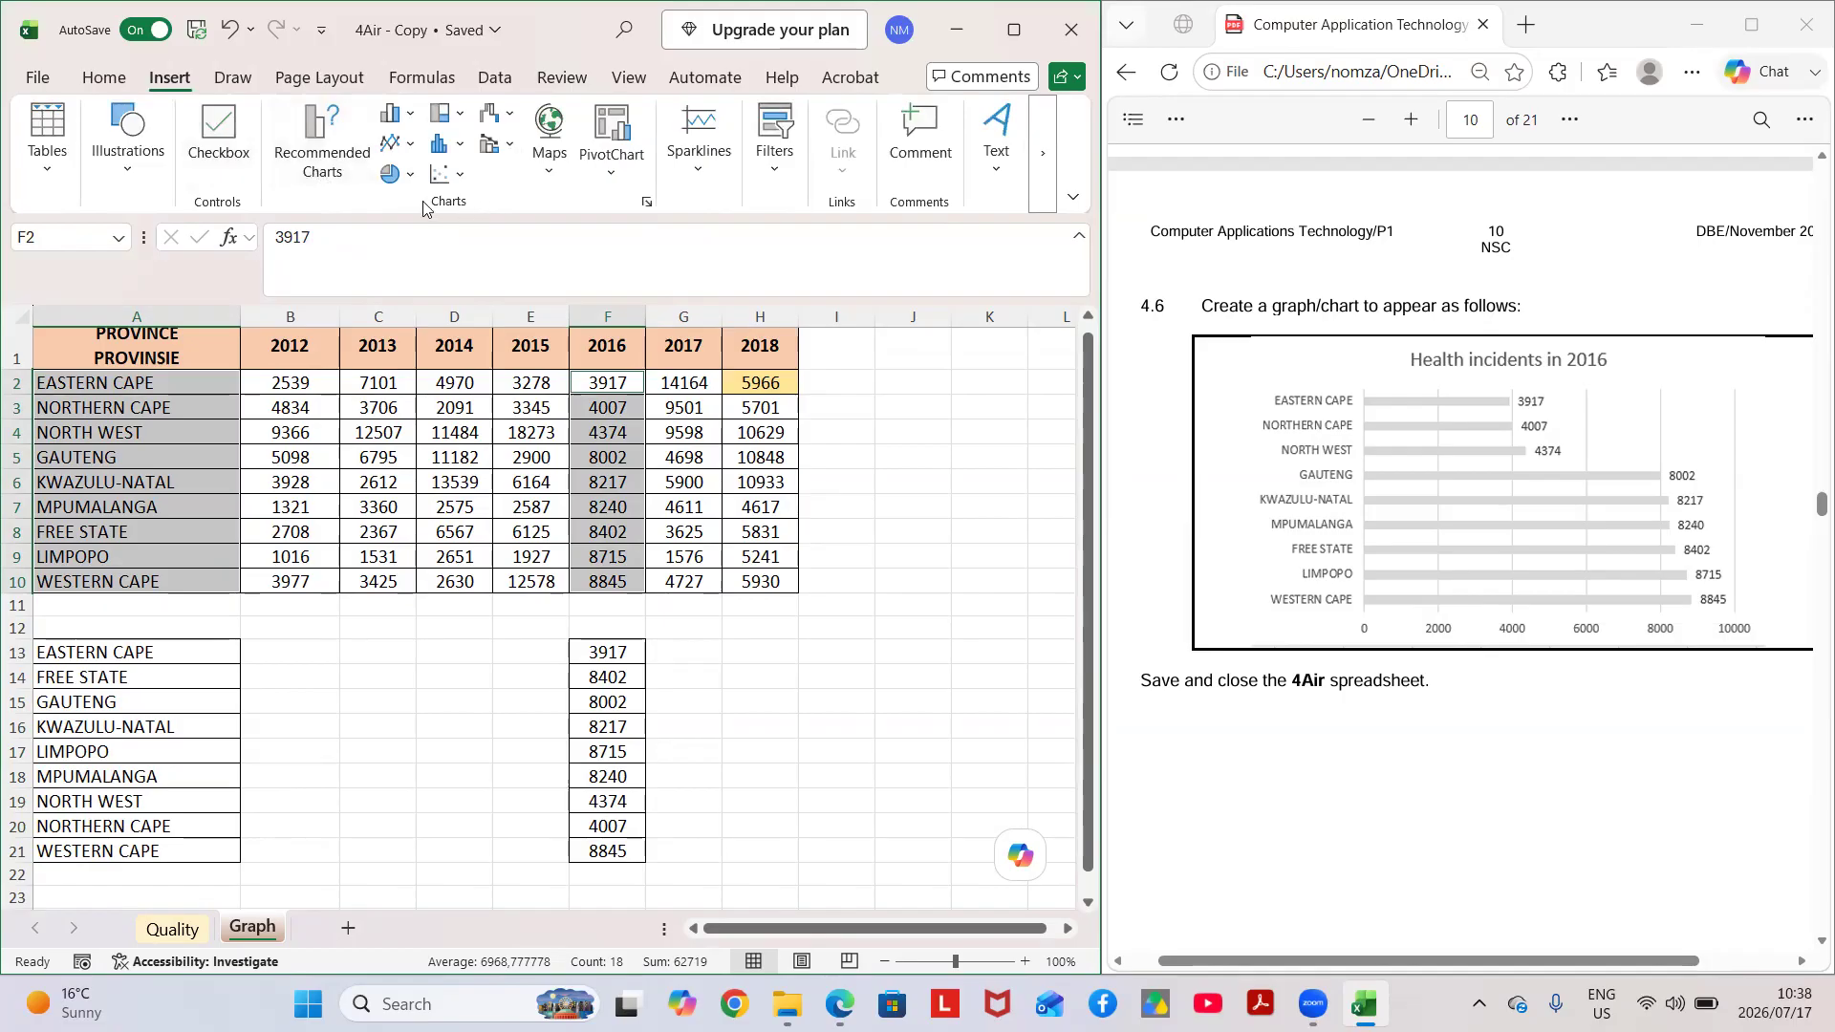
click(391, 119)
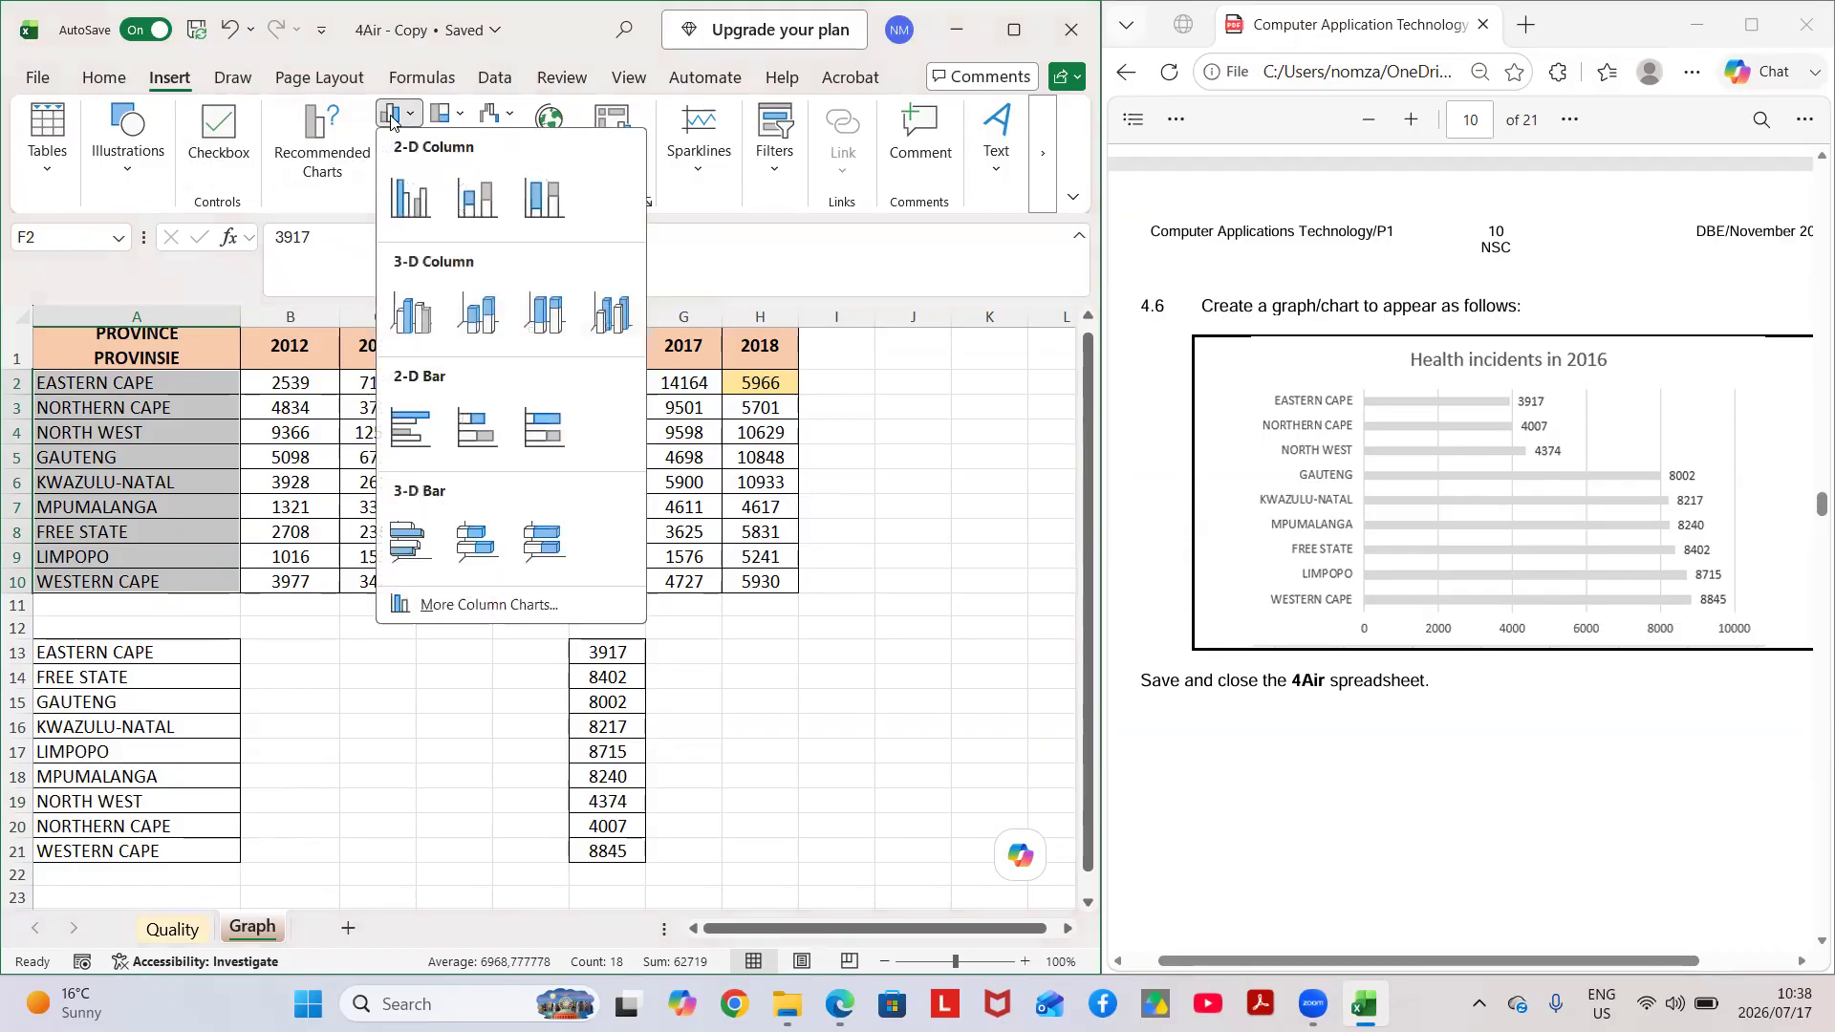
click(413, 440)
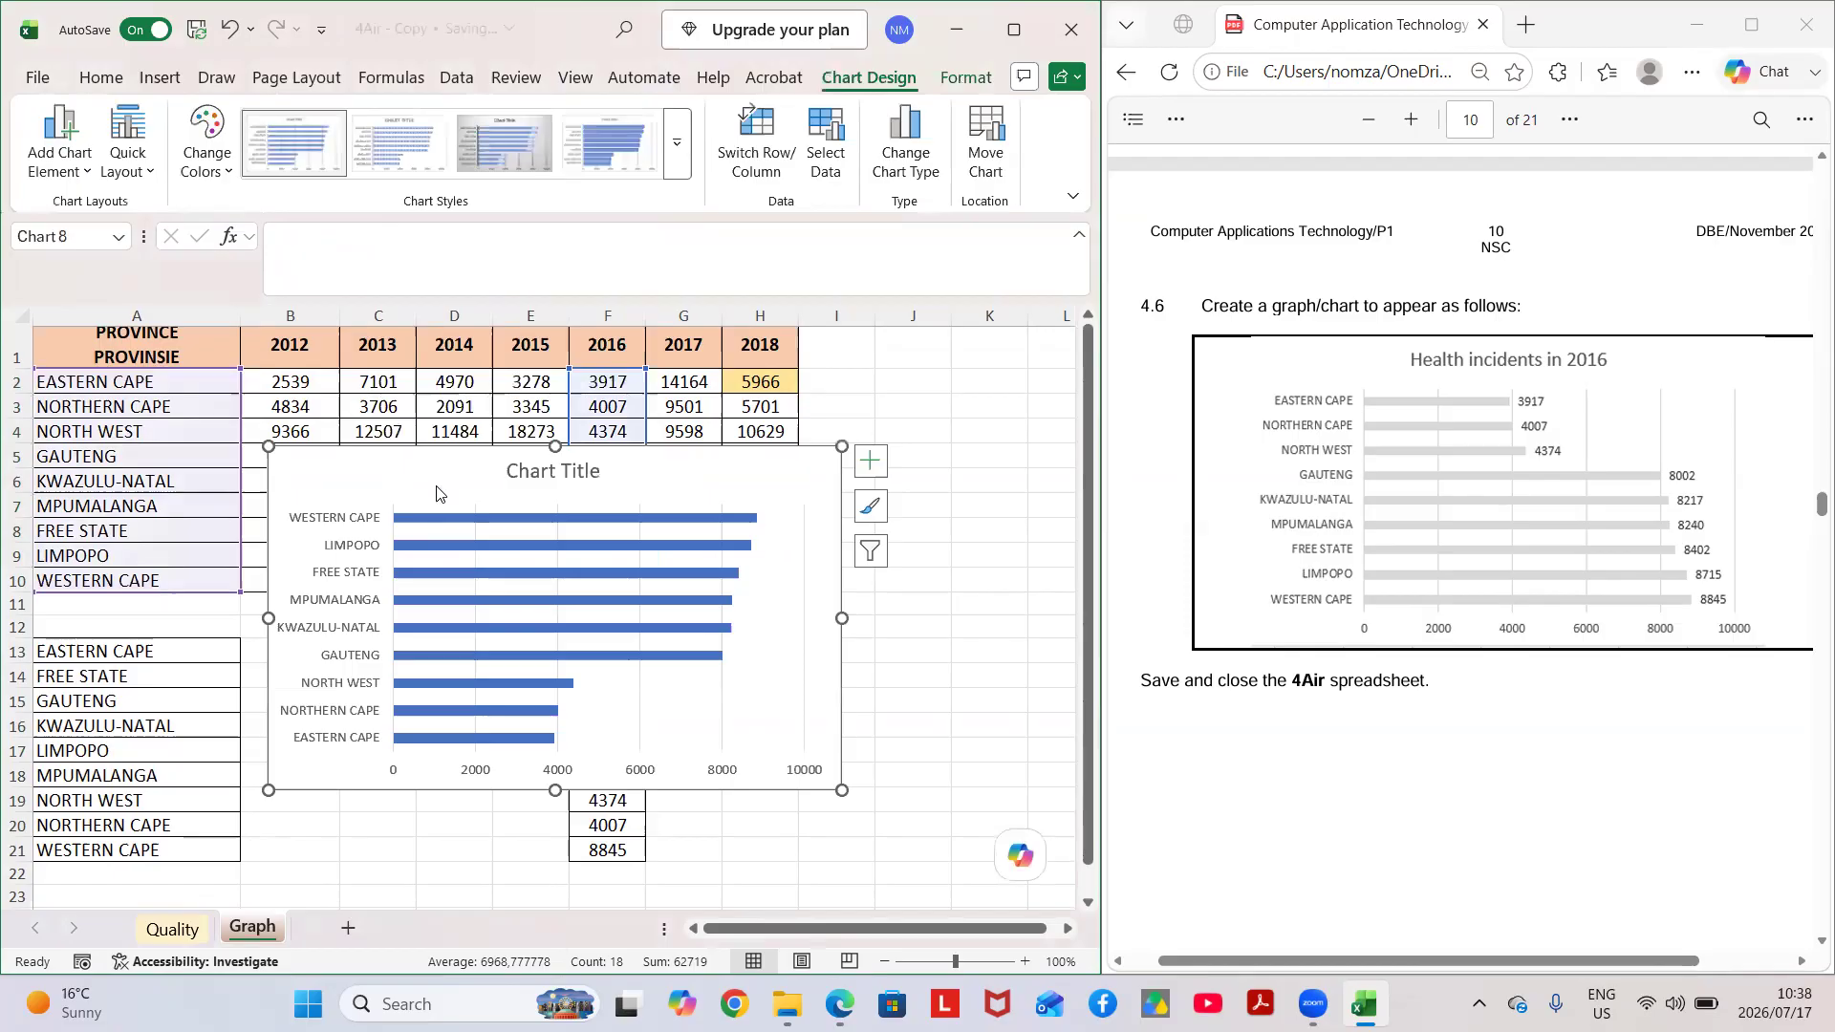
drag(446, 464, 618, 463)
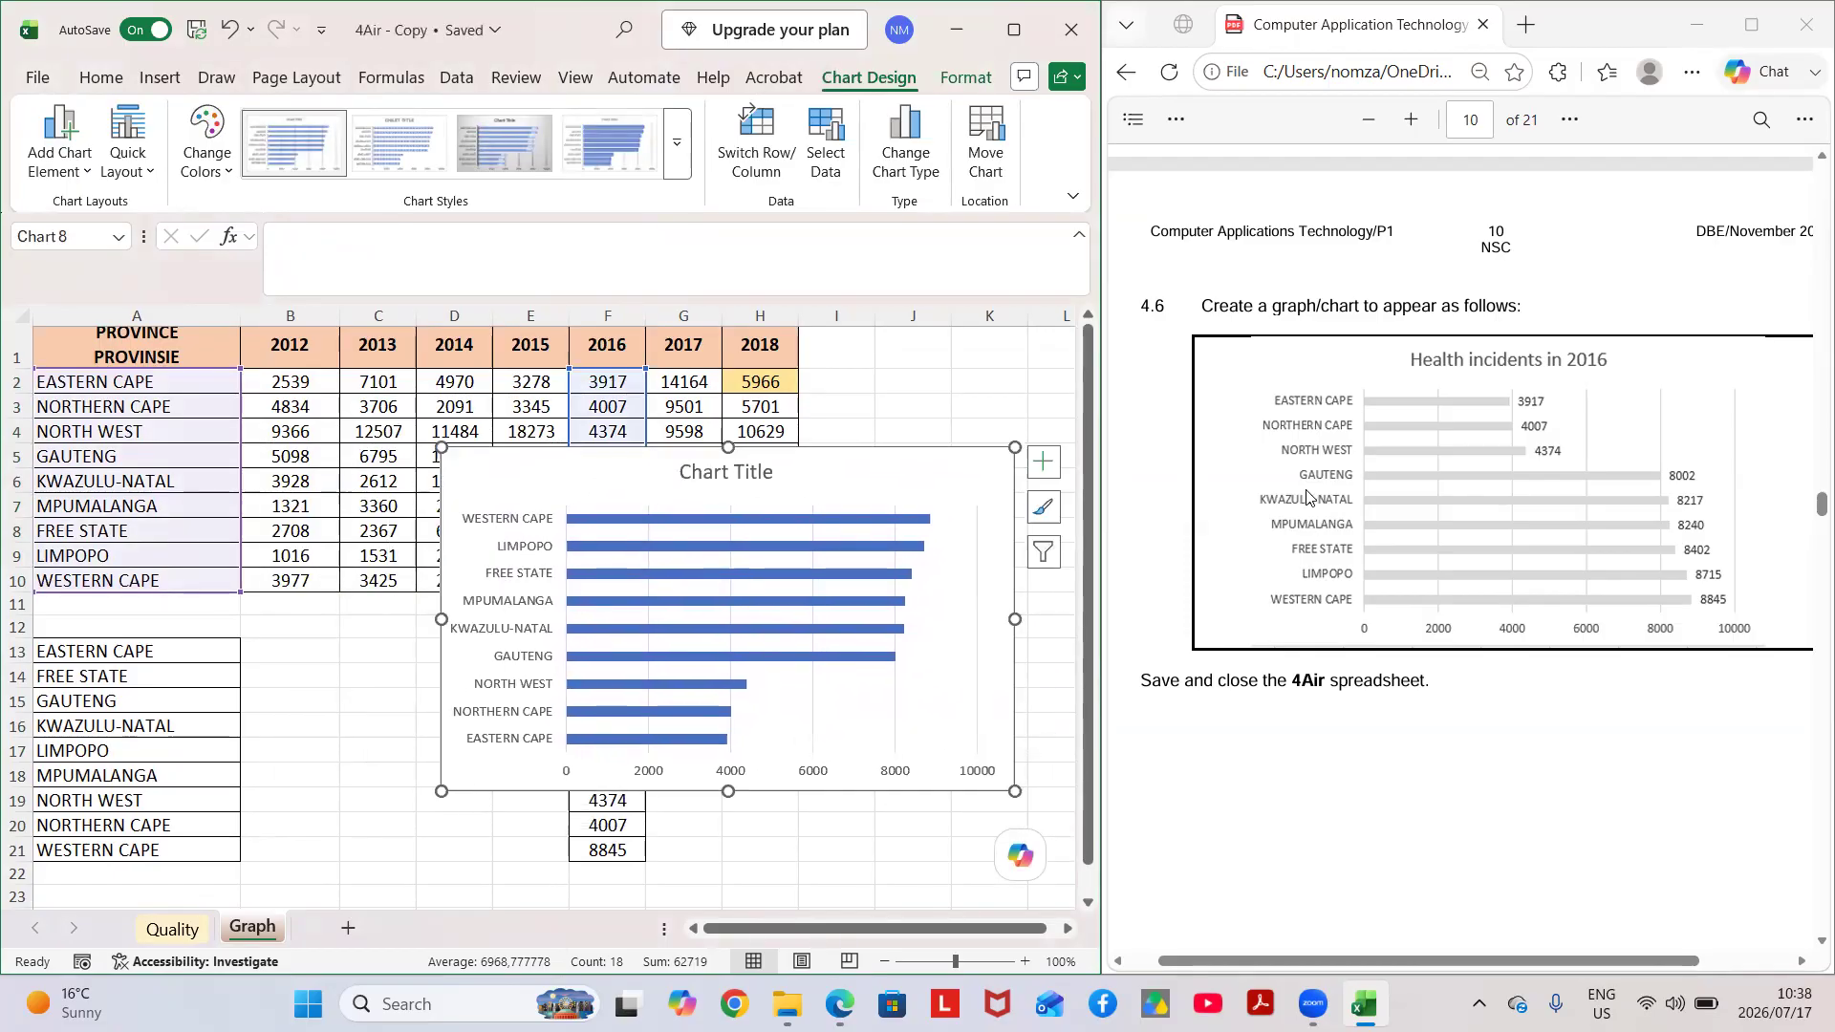
Show the bar chart's vertical axis categories in reverse order and add data labels to the bars.
double_click(497, 545)
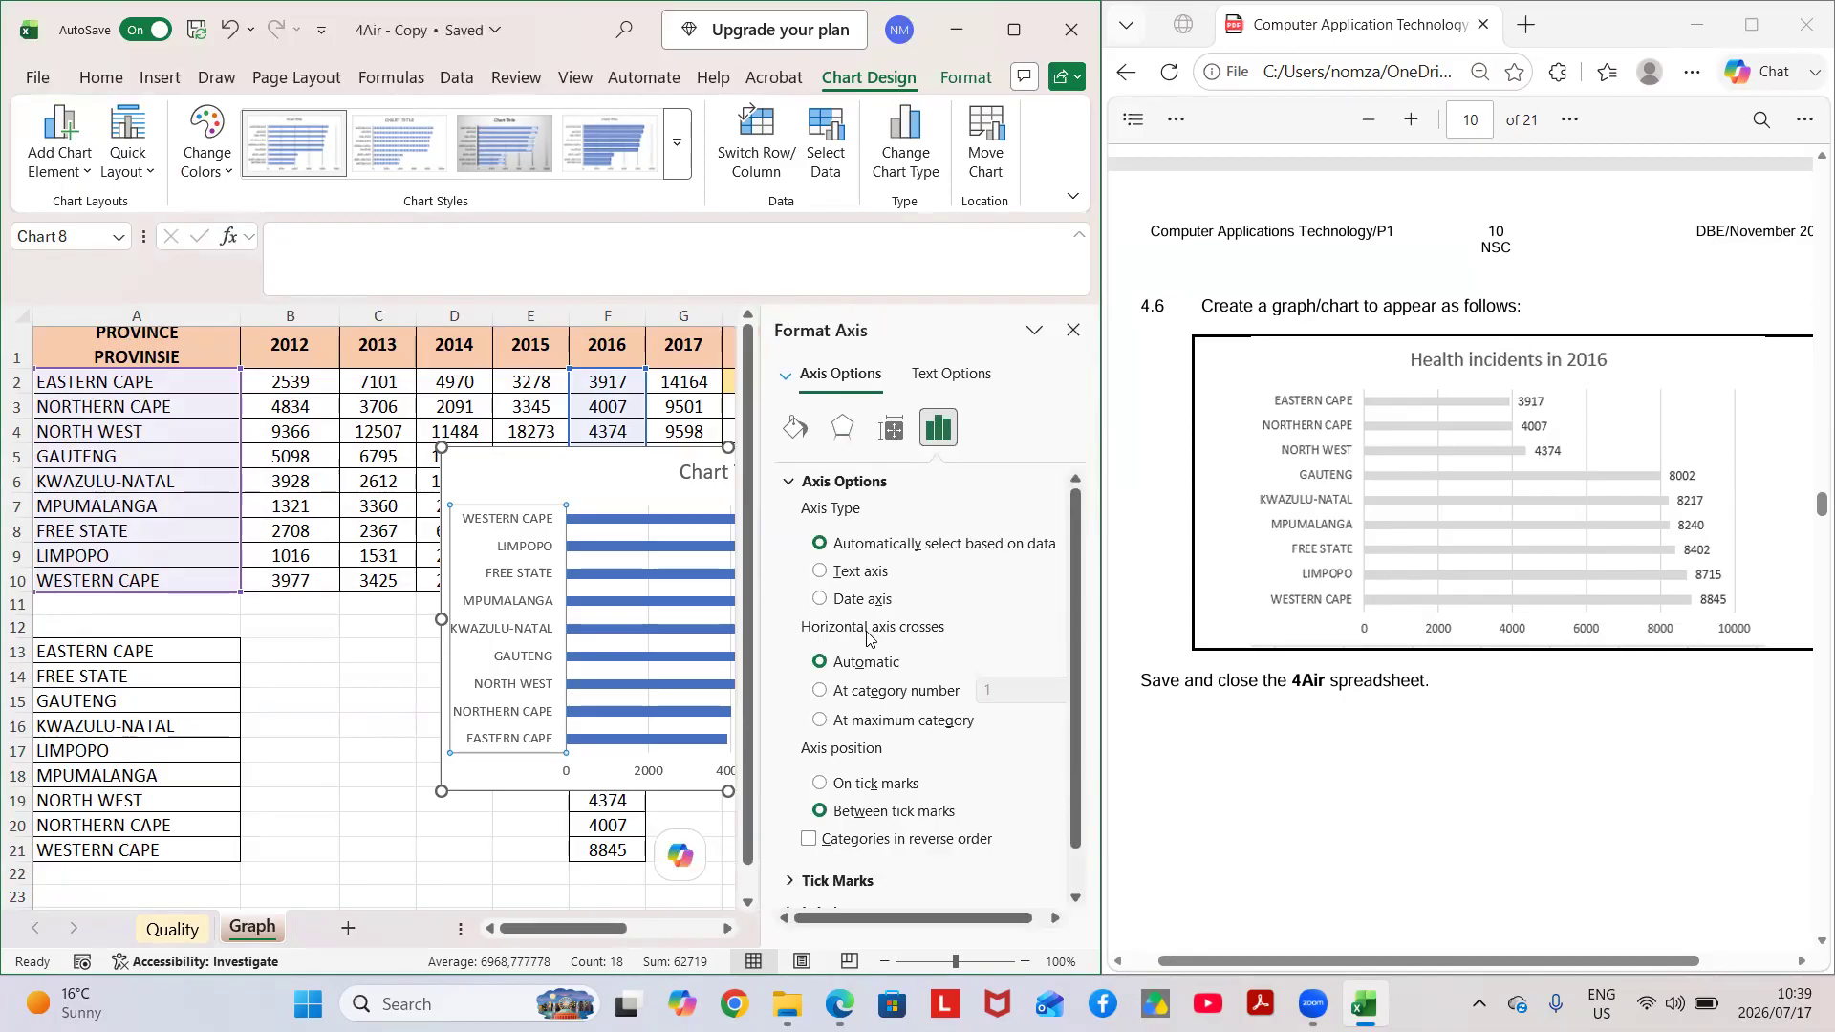
click(809, 839)
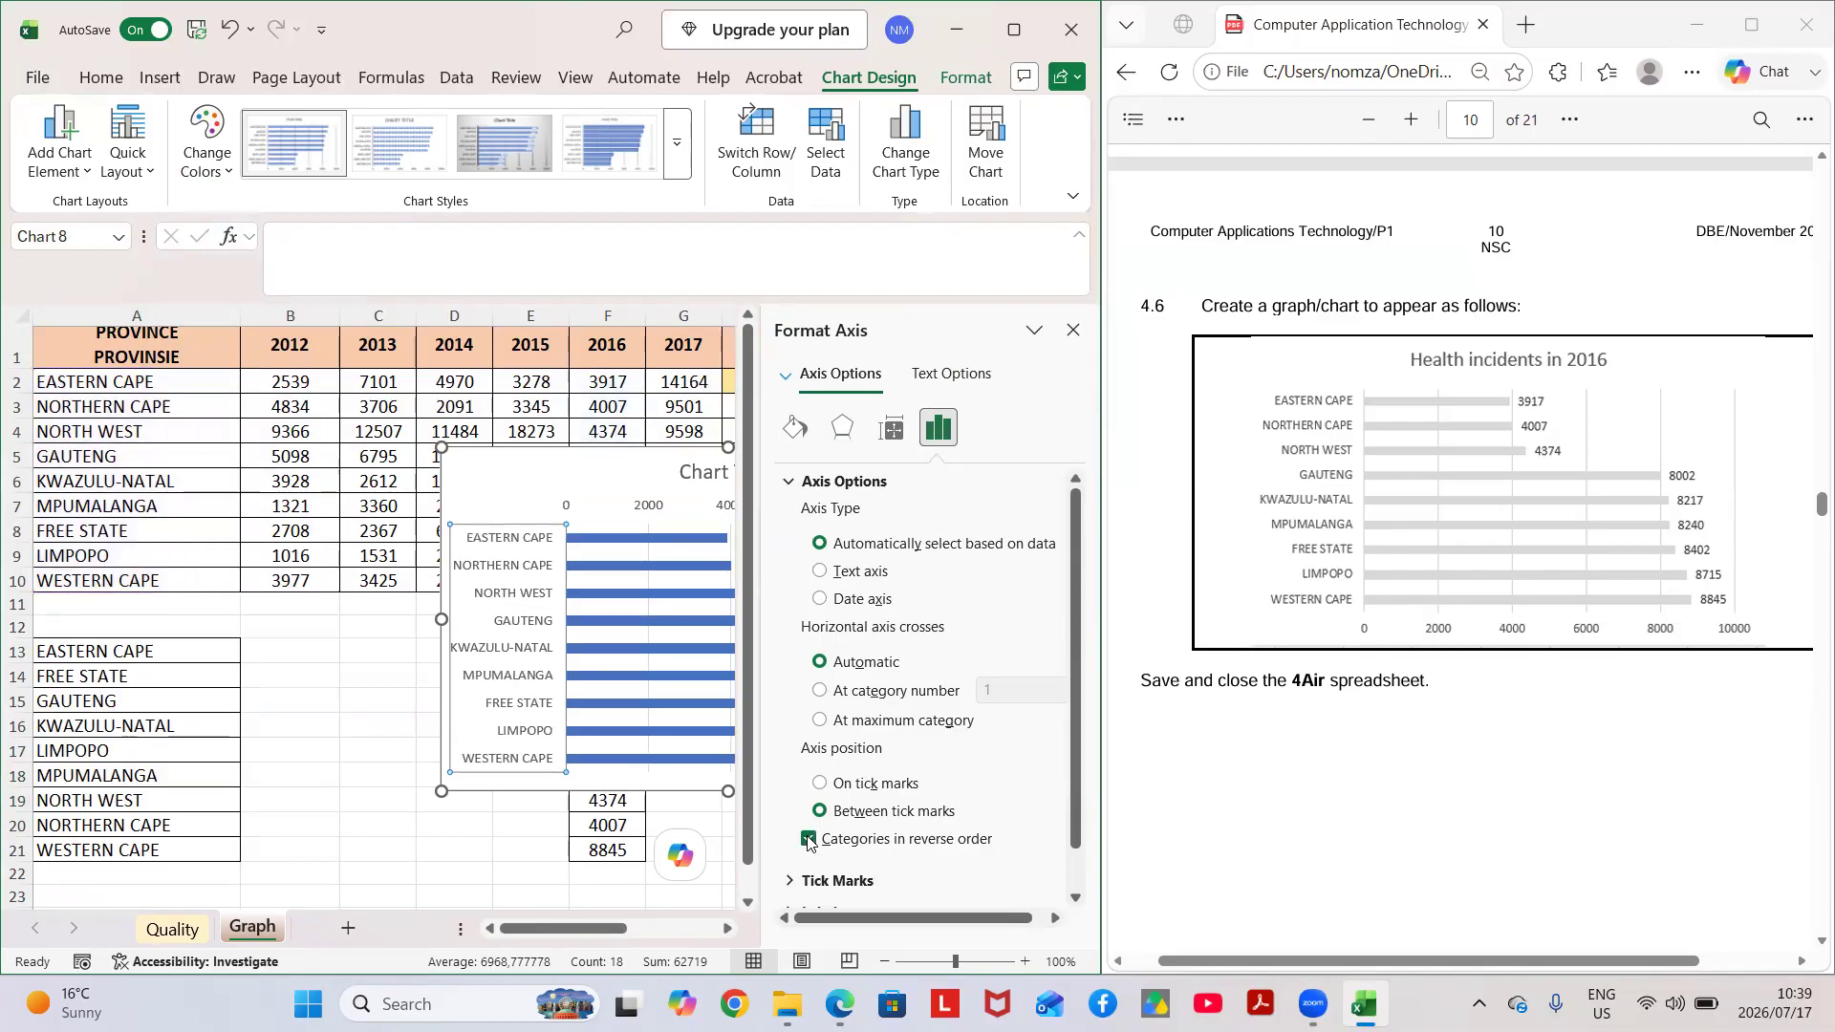
click(1073, 331)
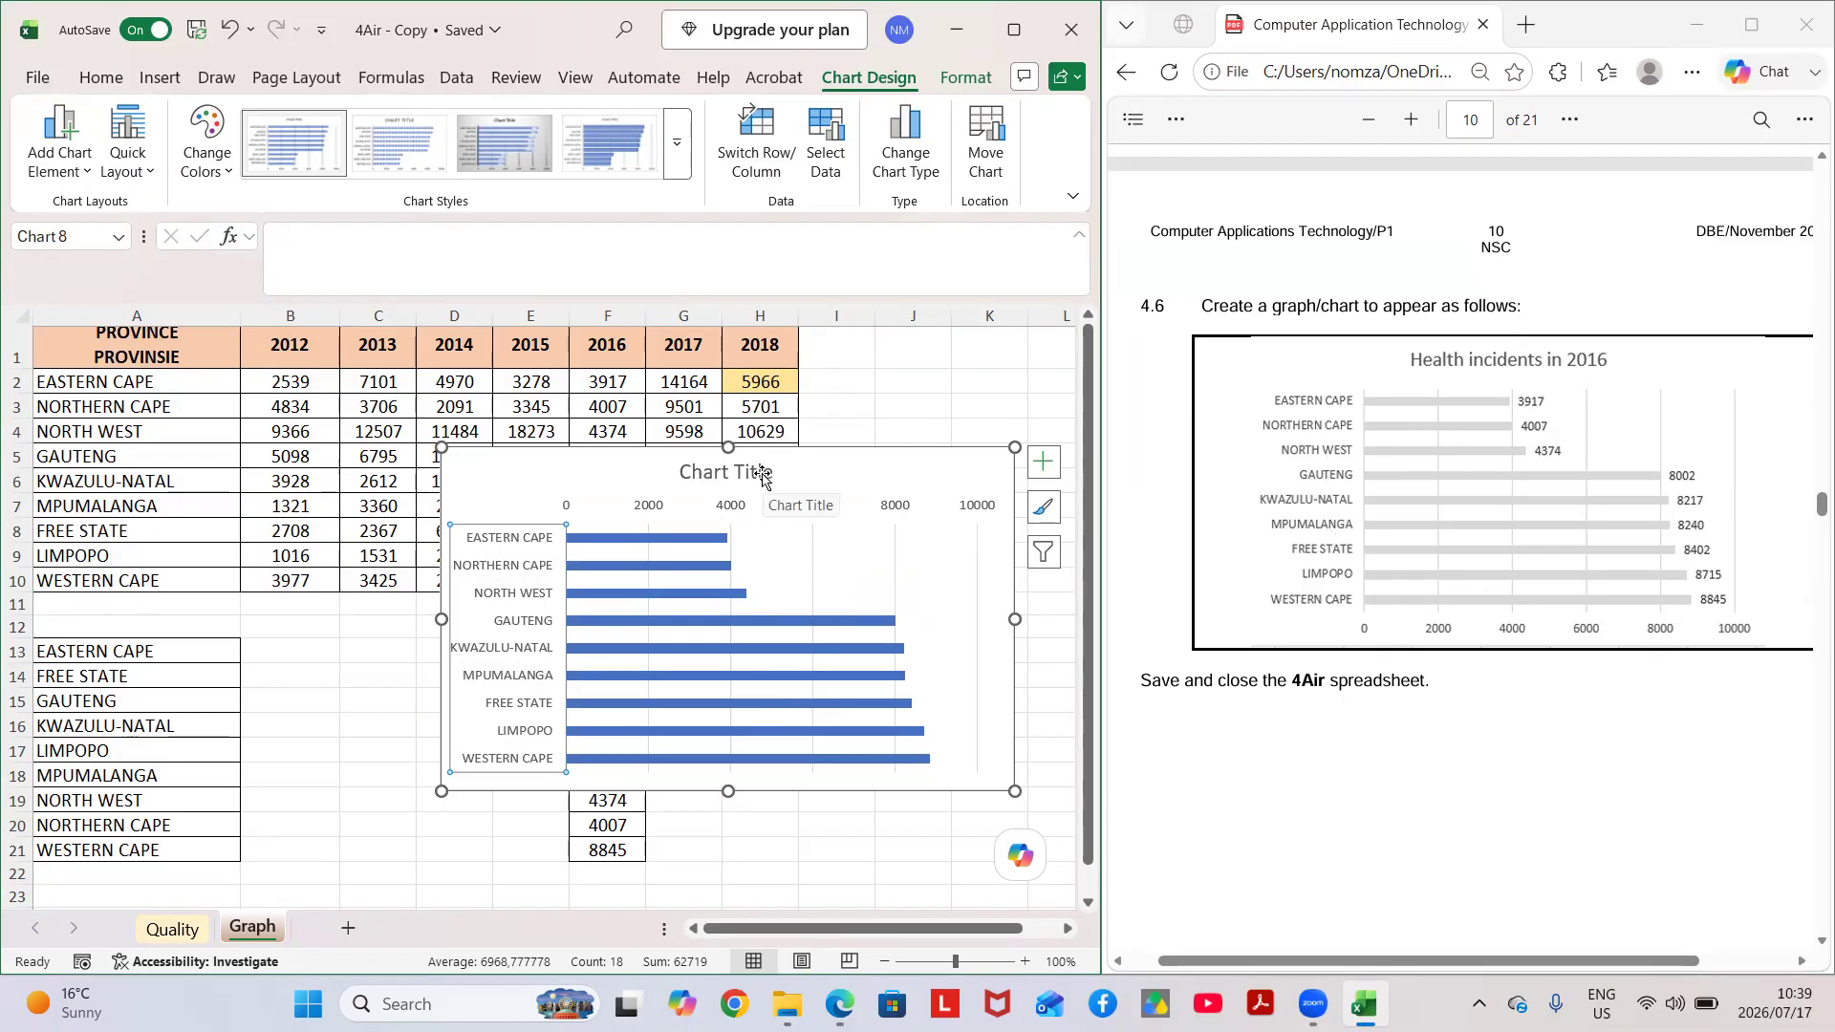
click(1045, 464)
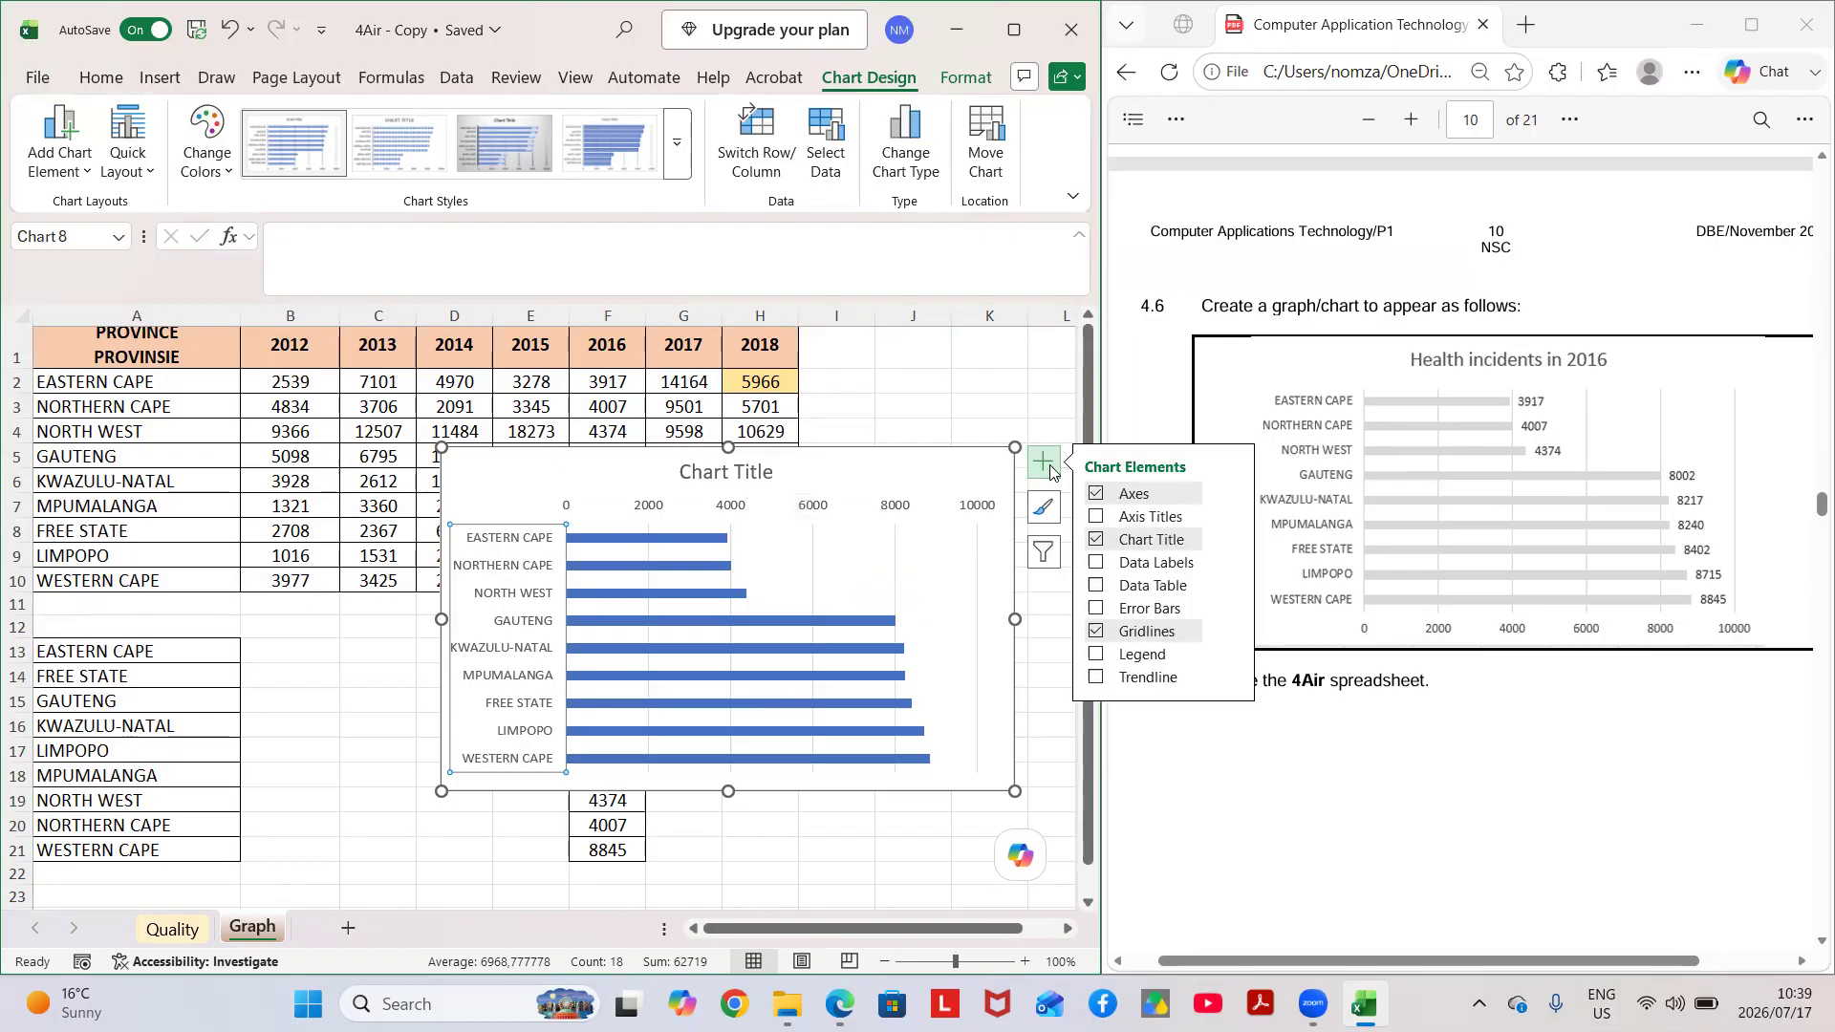
click(1096, 564)
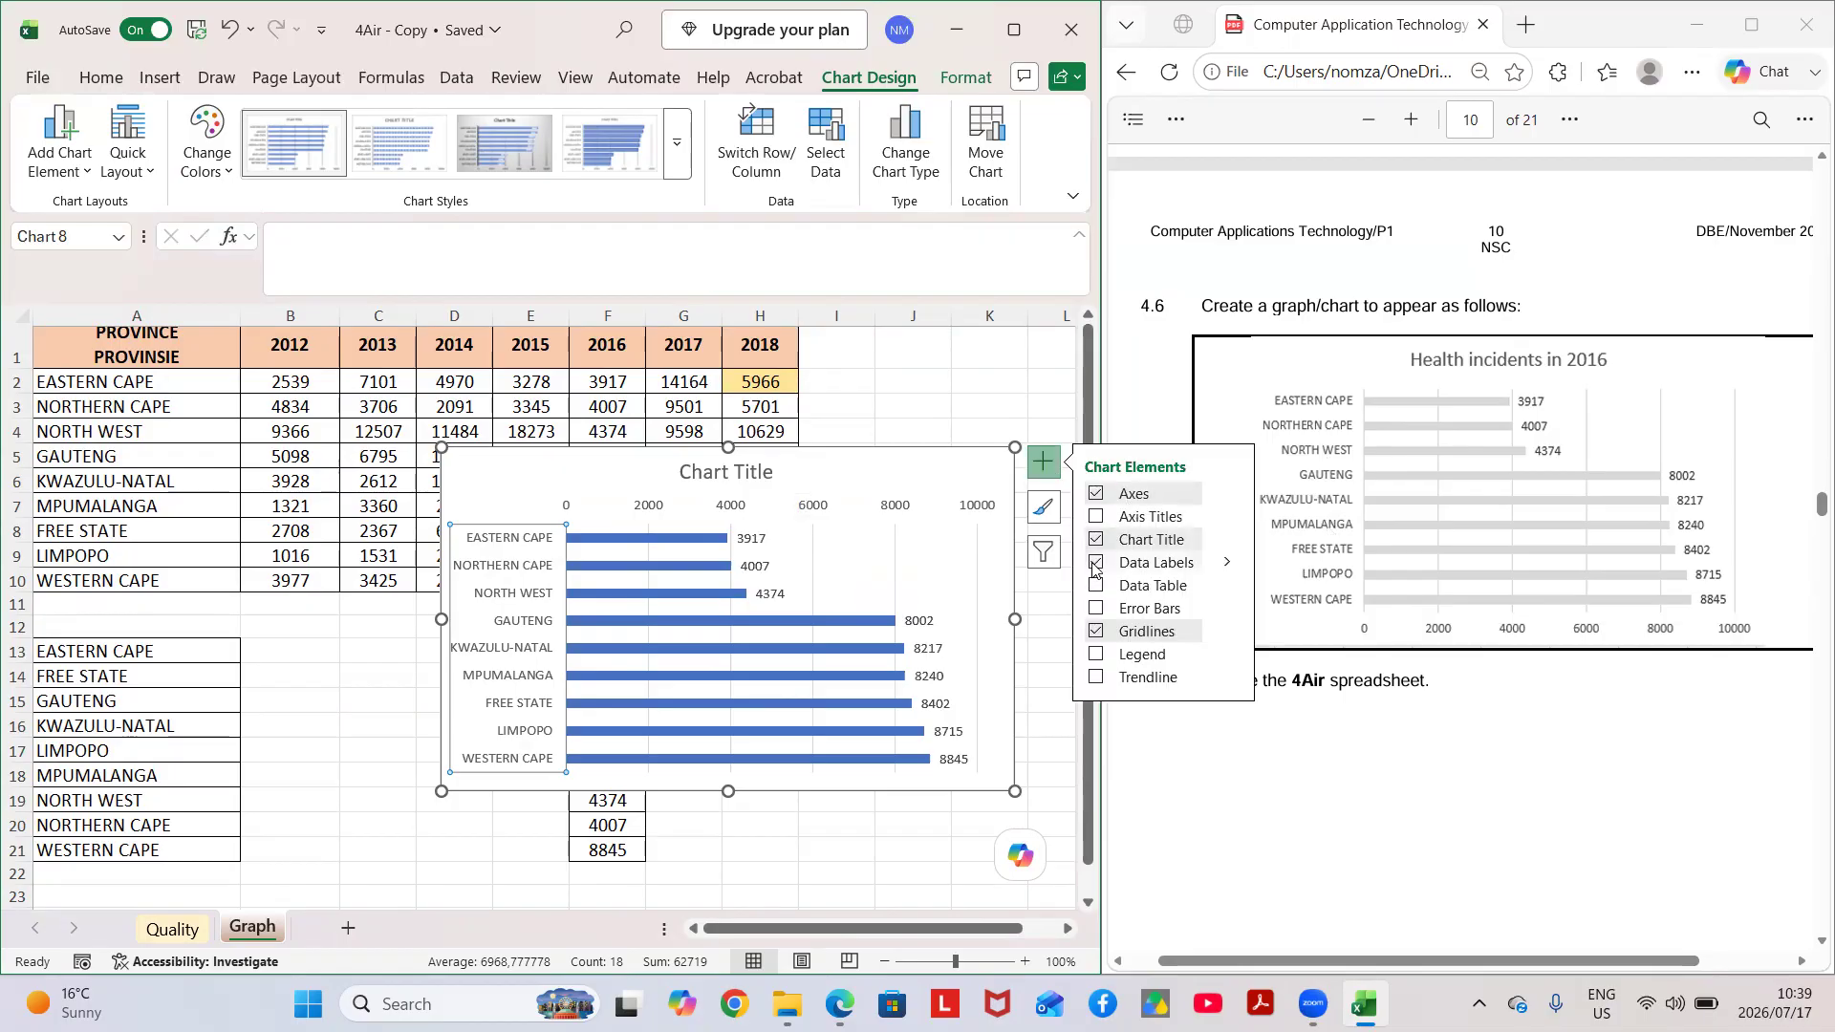
Replace the chart title with "hEALTH INCIDENTS IN 2016" and move the chart slightly down and to the right.
click(745, 472)
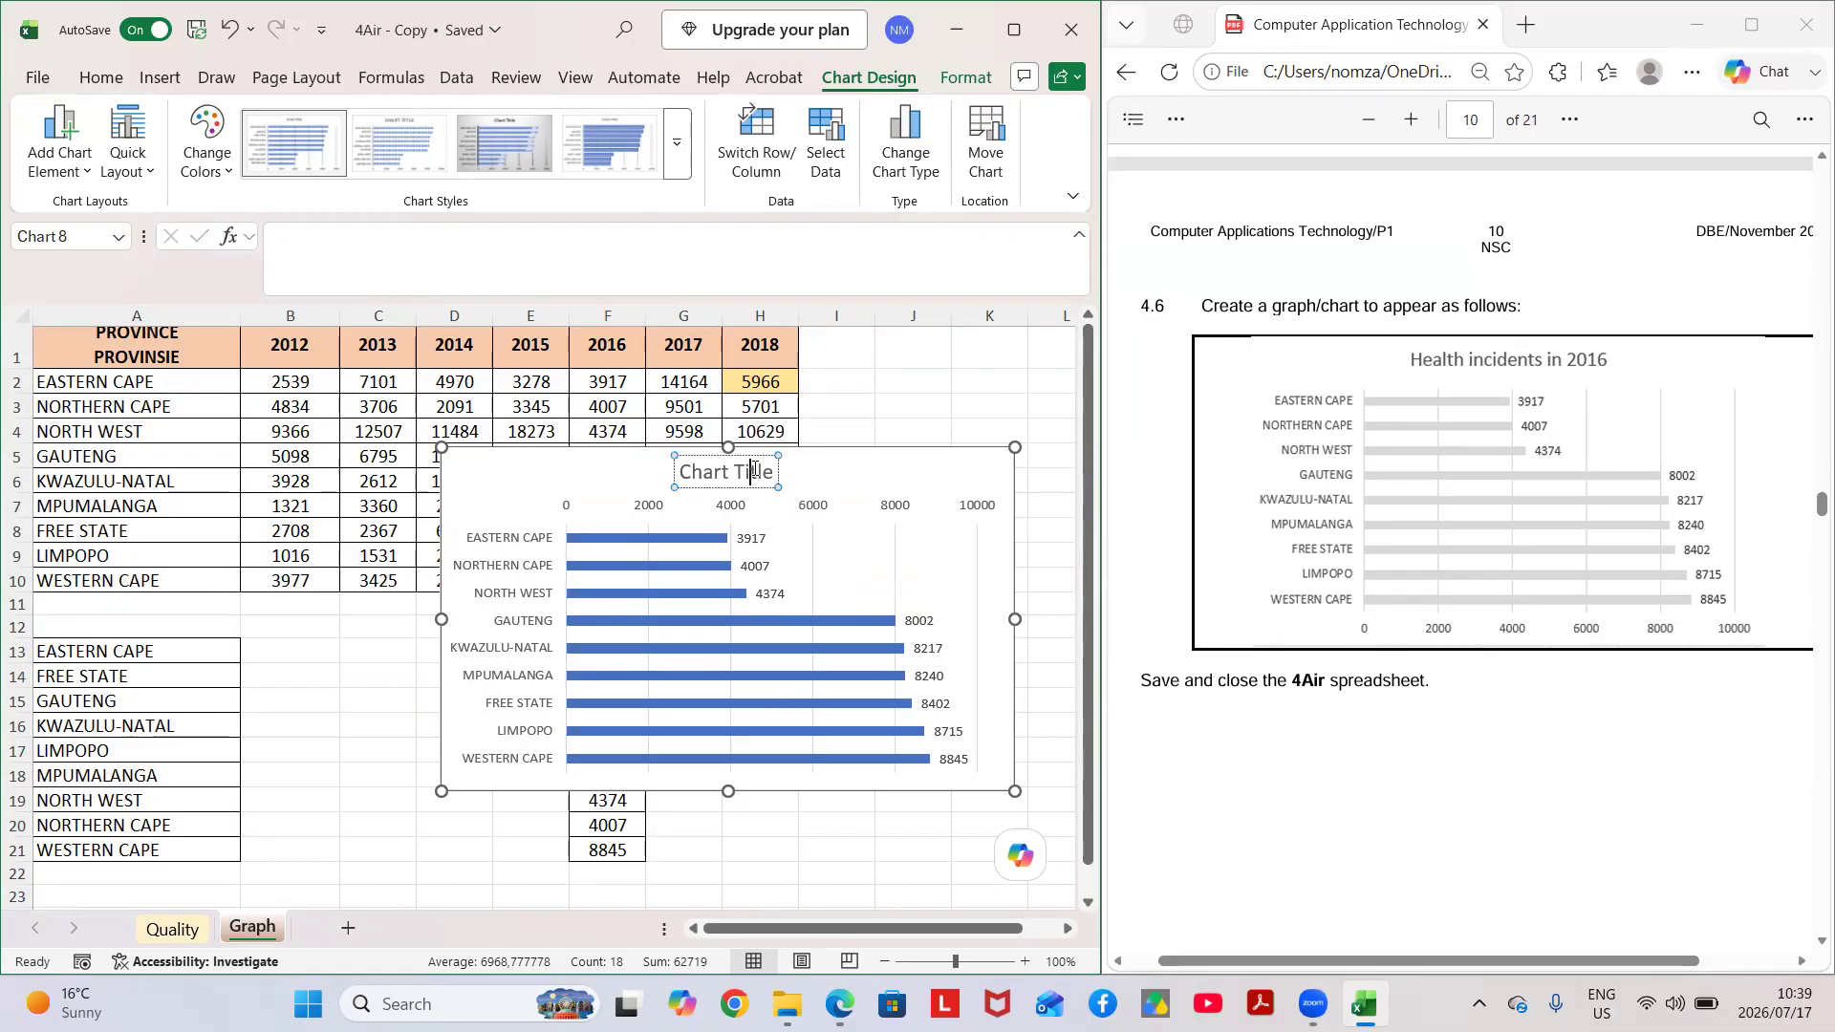
key(BackSpace)
key(BackSpace)
key(BackSpace)
key(BackSpace)
key(BackSpace)
key(BackSpace)
key(BackSpace)
key(BackSpace)
key(BackSpace)
key(BackSpace)
key(BackSpace)
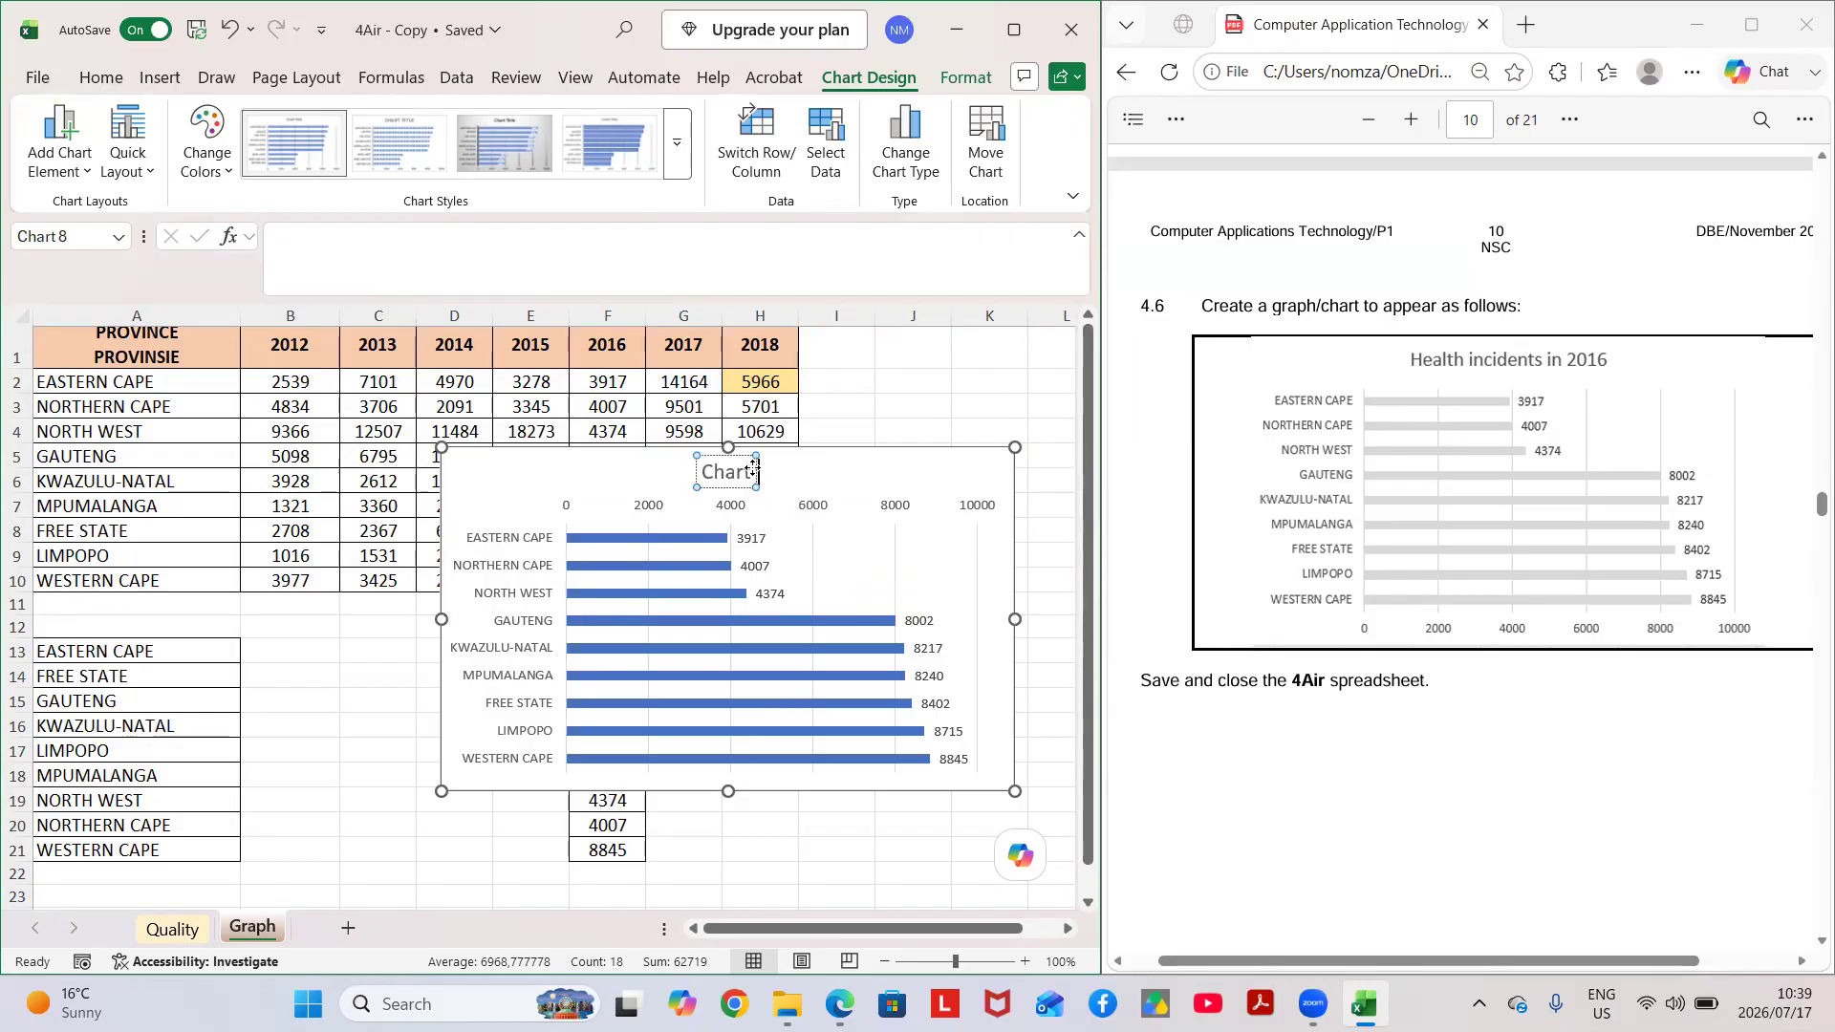
text(hE)
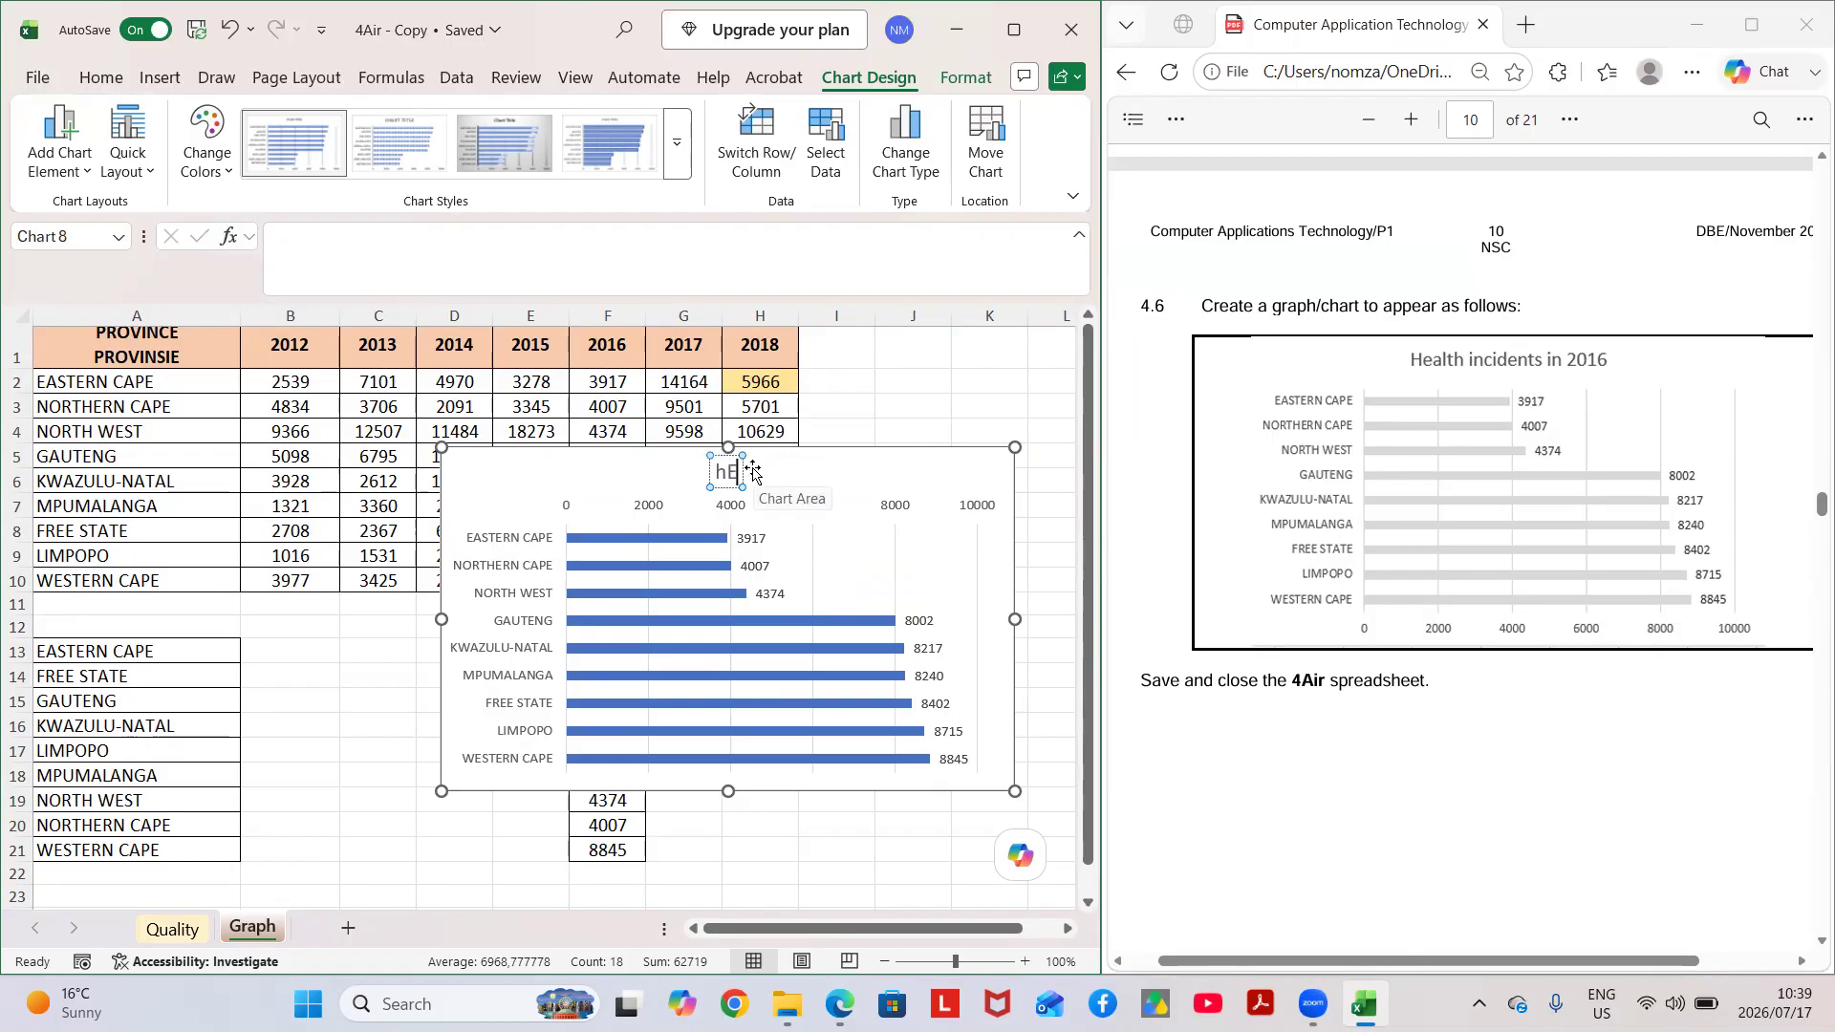
text(ALTH INCIDEN)
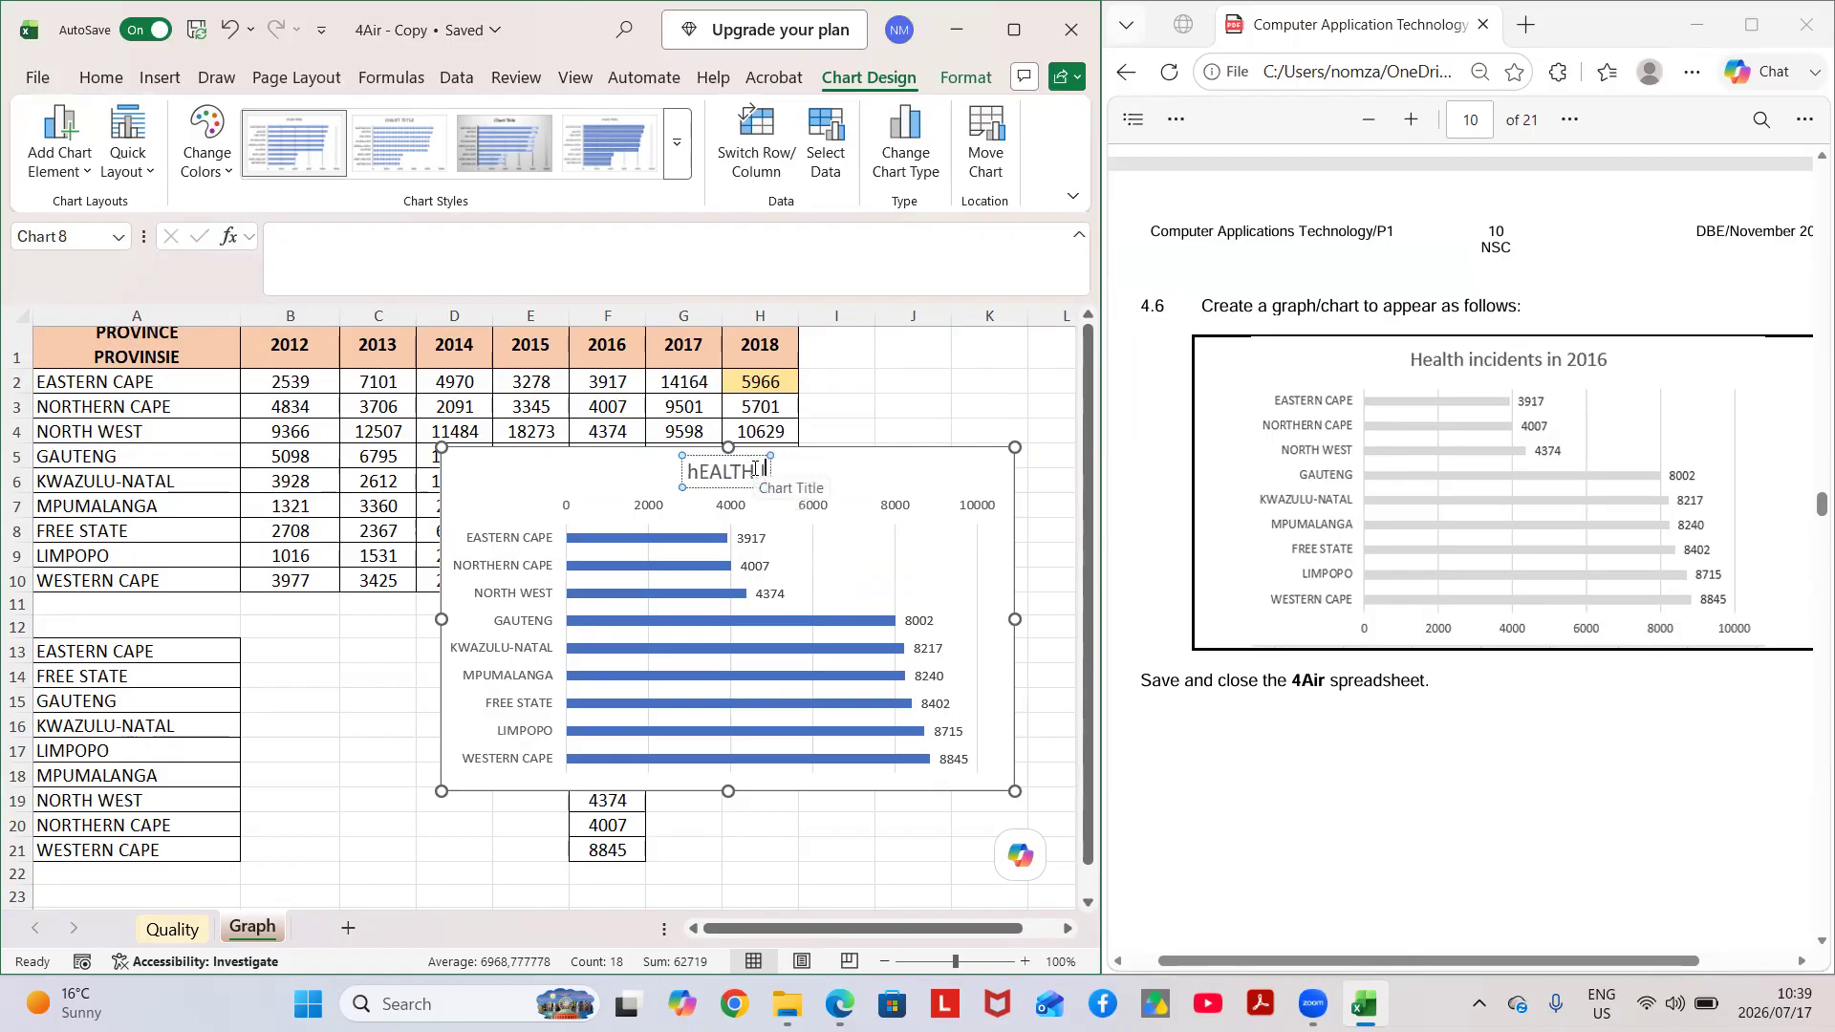
text(TS)
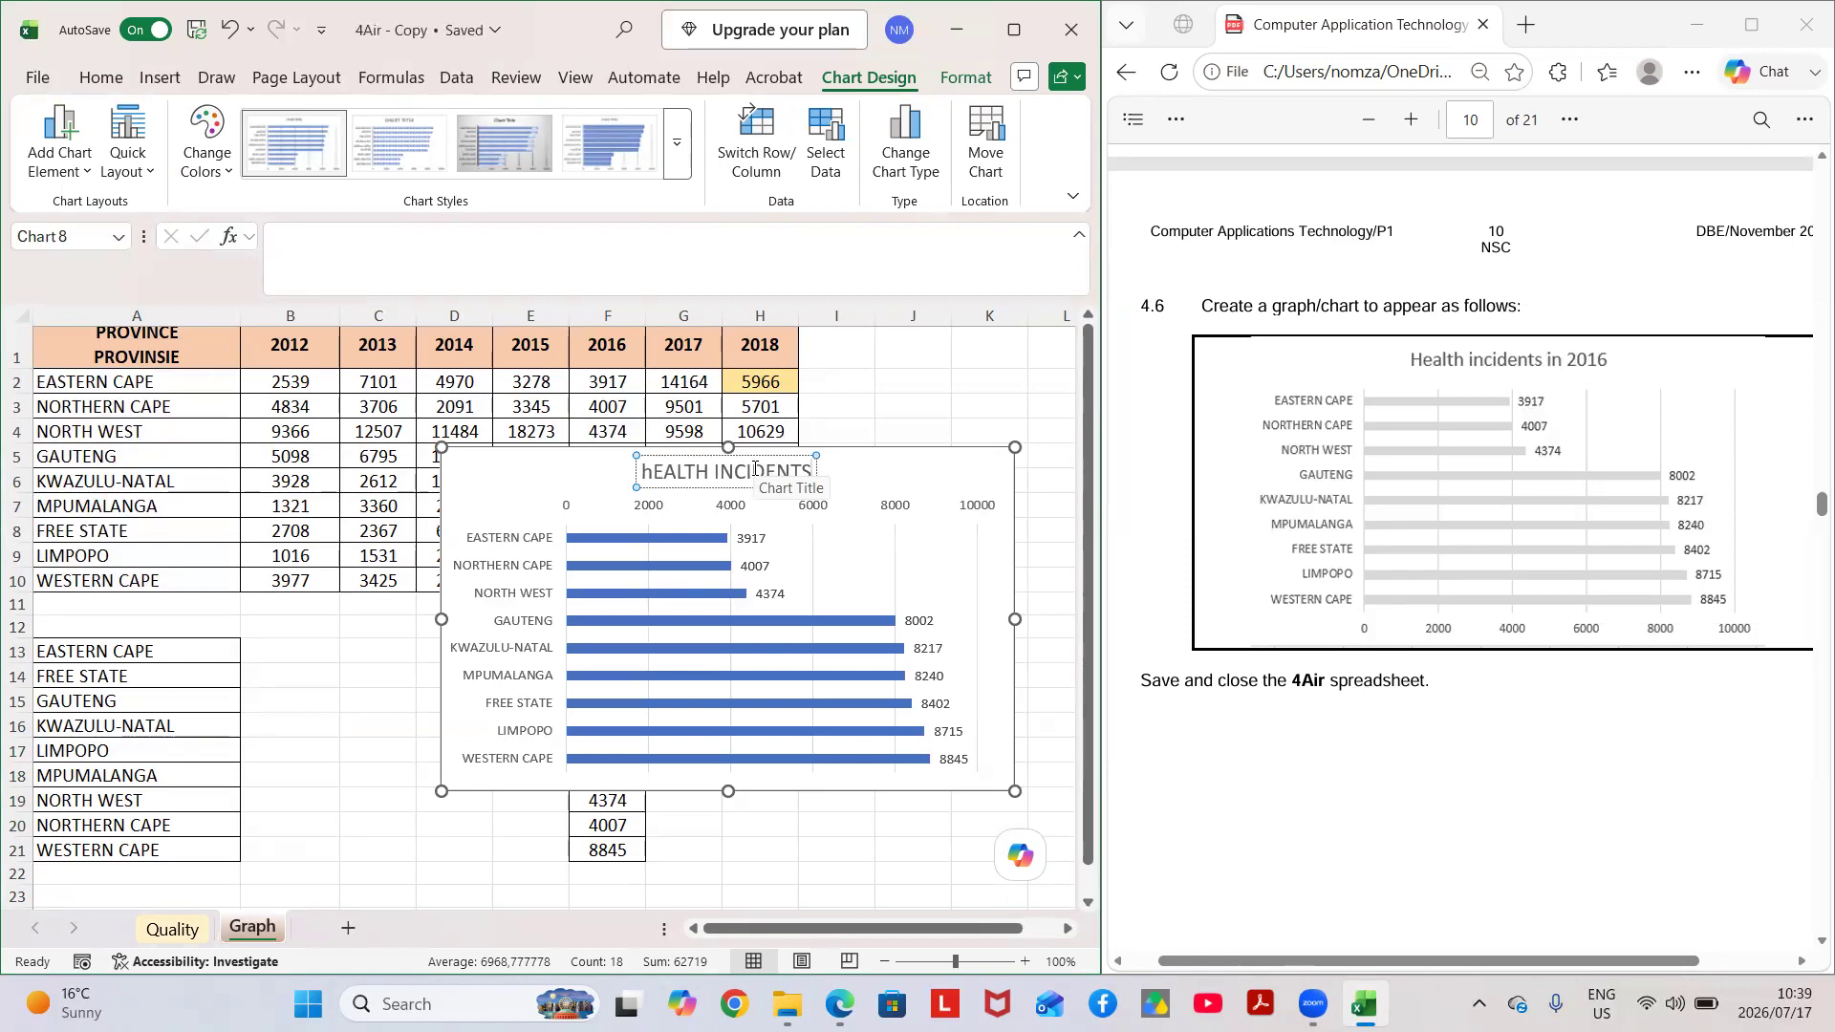
text( IN 2)
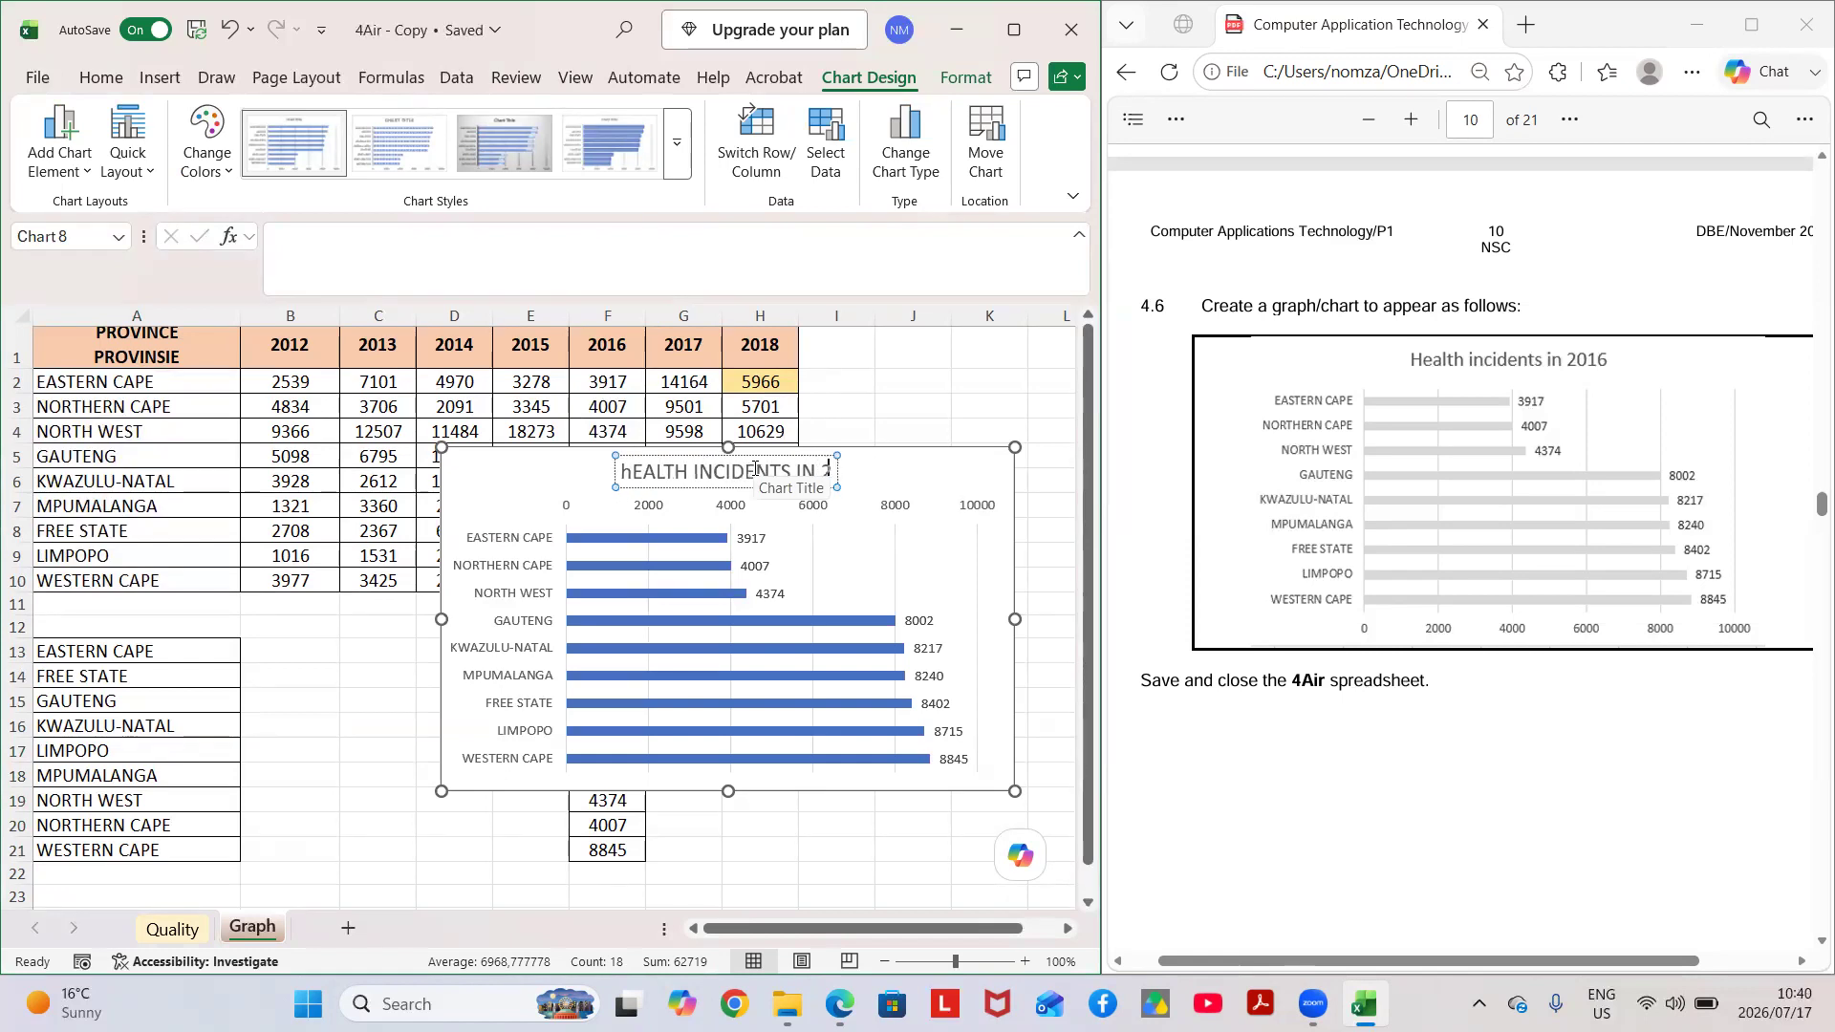
text(016)
click(915, 374)
drag(540, 448, 572, 498)
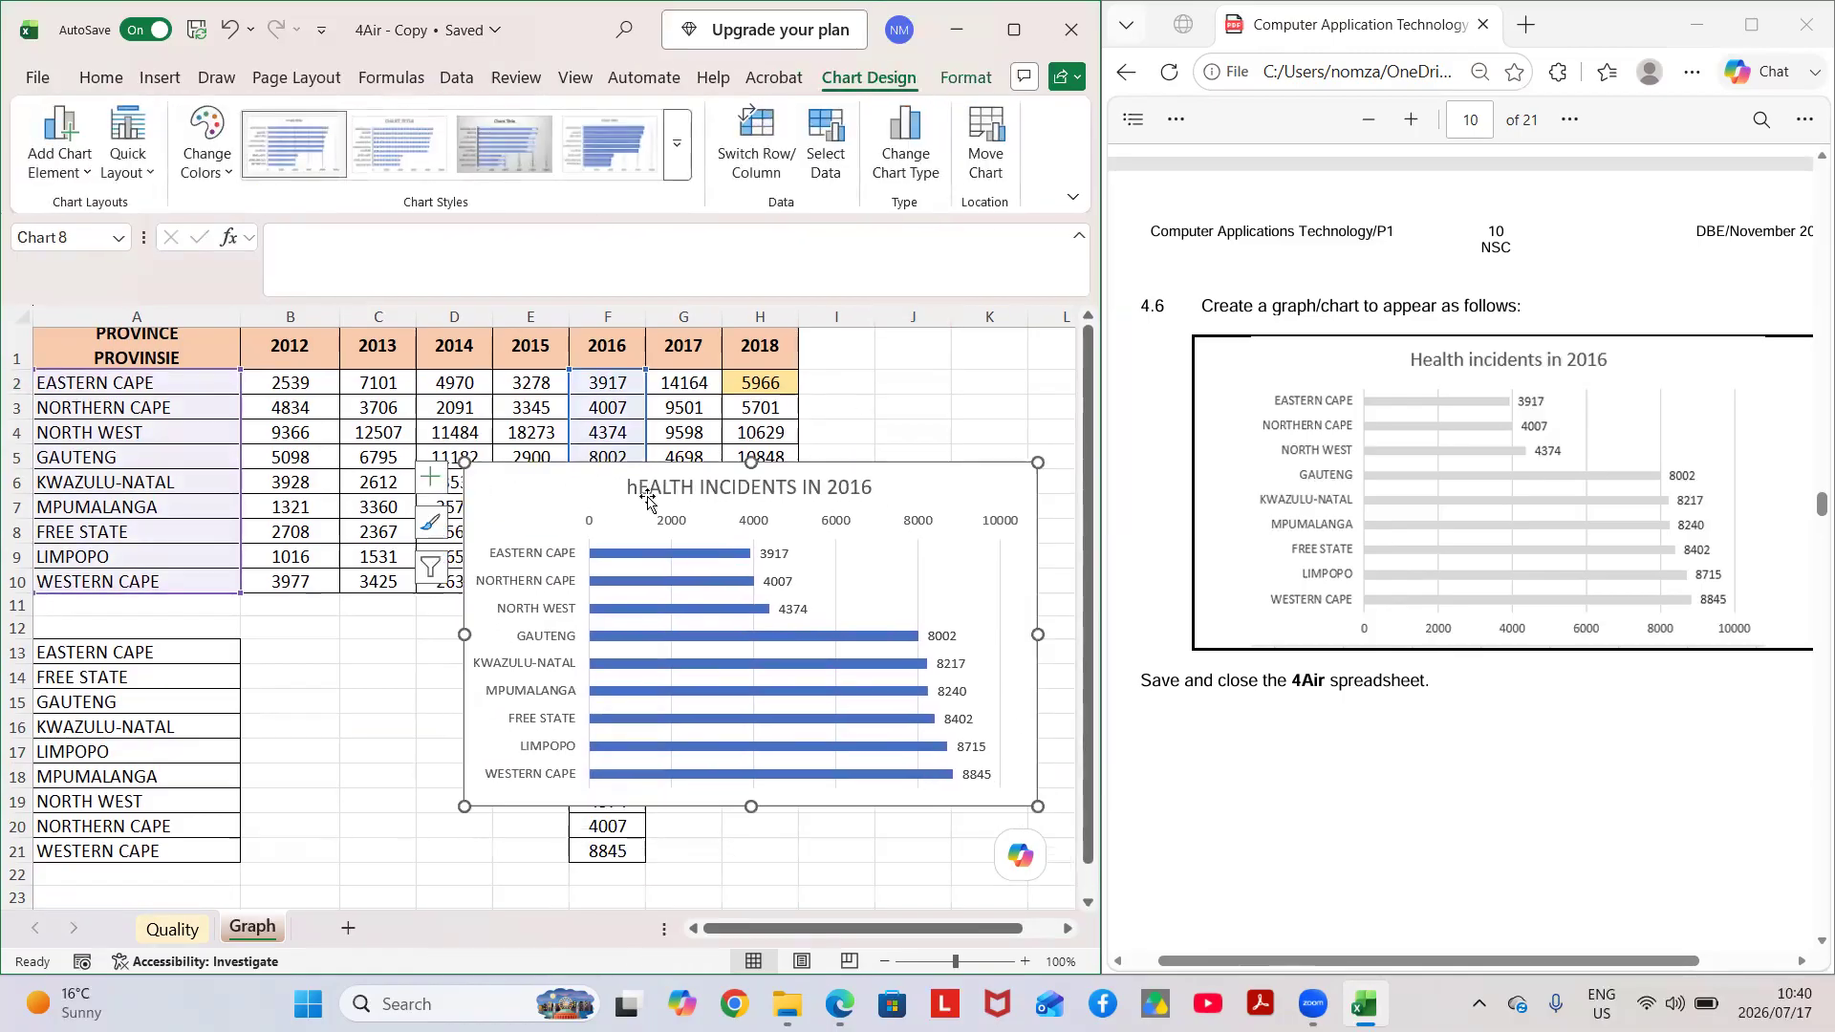